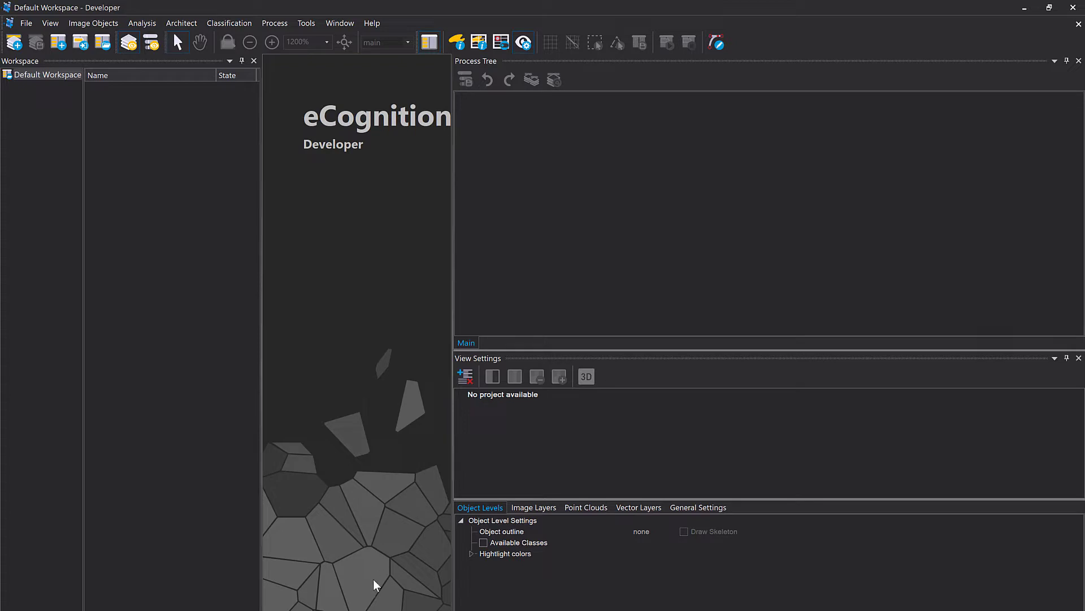
Load or_196495180.tif from the Image Data folder into the workspace as a new project.
click(370, 609)
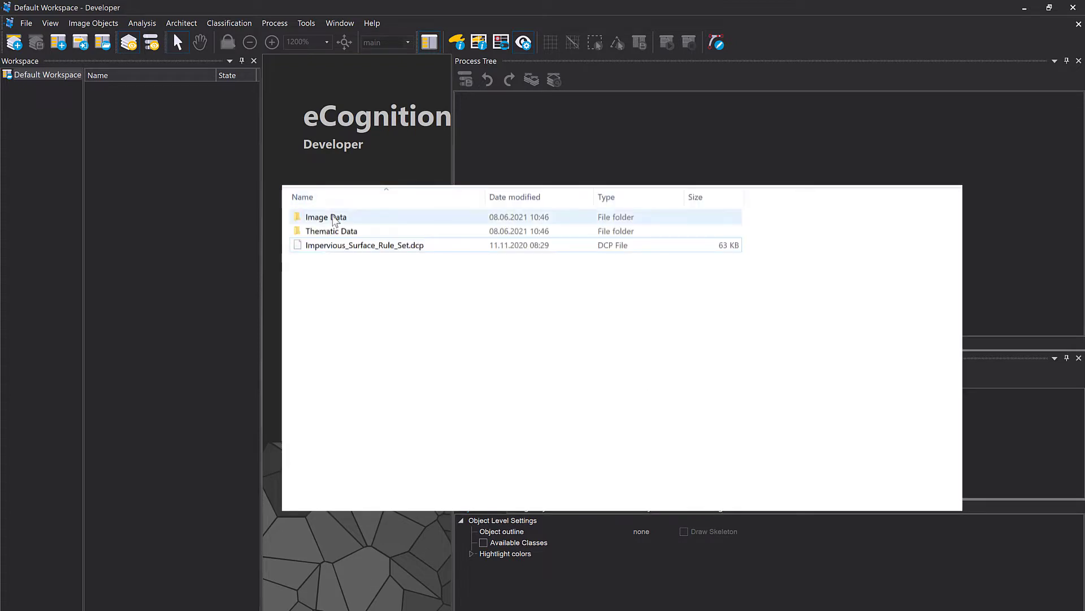
double_click(356, 219)
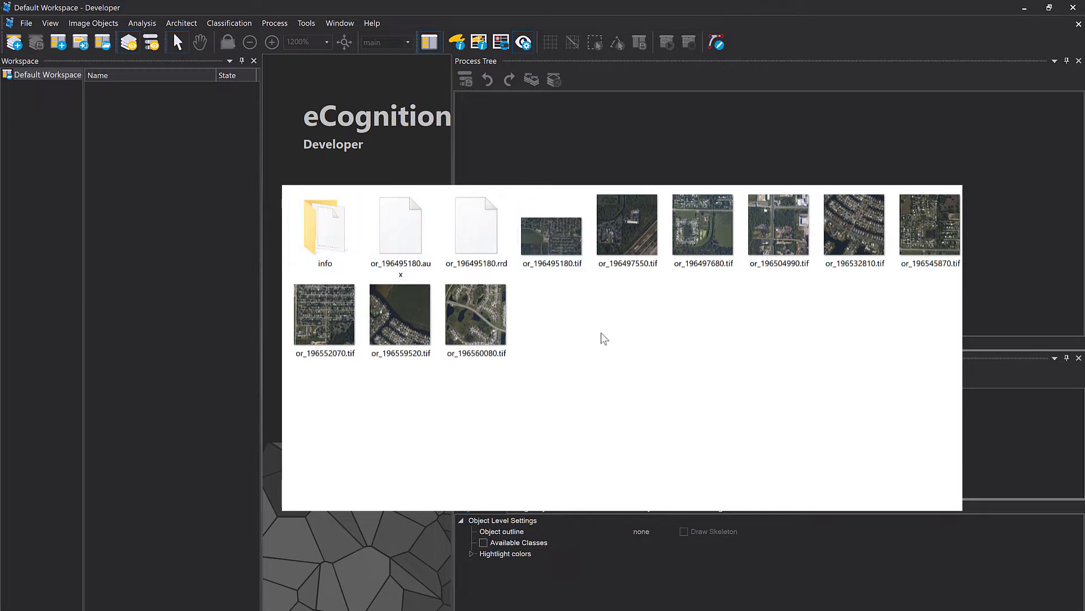
click(562, 261)
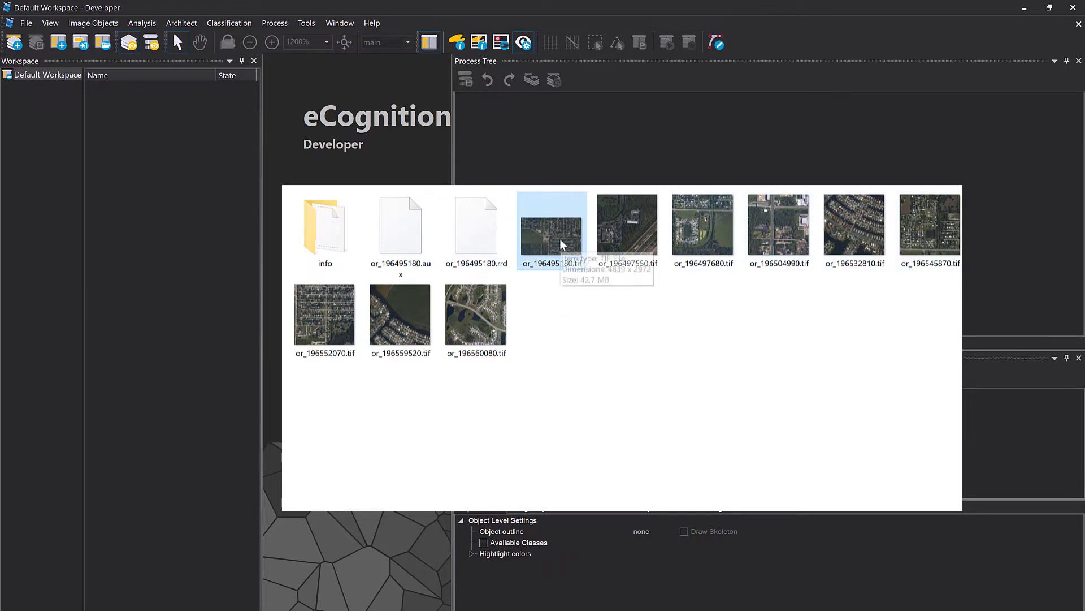
drag(559, 238, 425, 544)
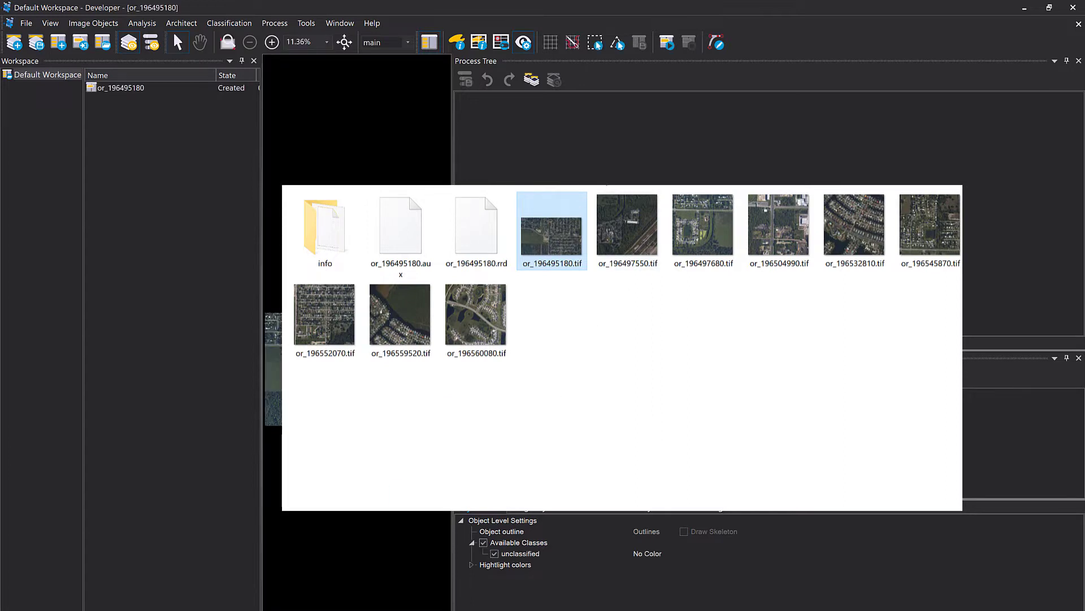
Add Parcels.shp from the Thematic Data folder to the open project as a vector layer.
click(601, 175)
double_click(403, 235)
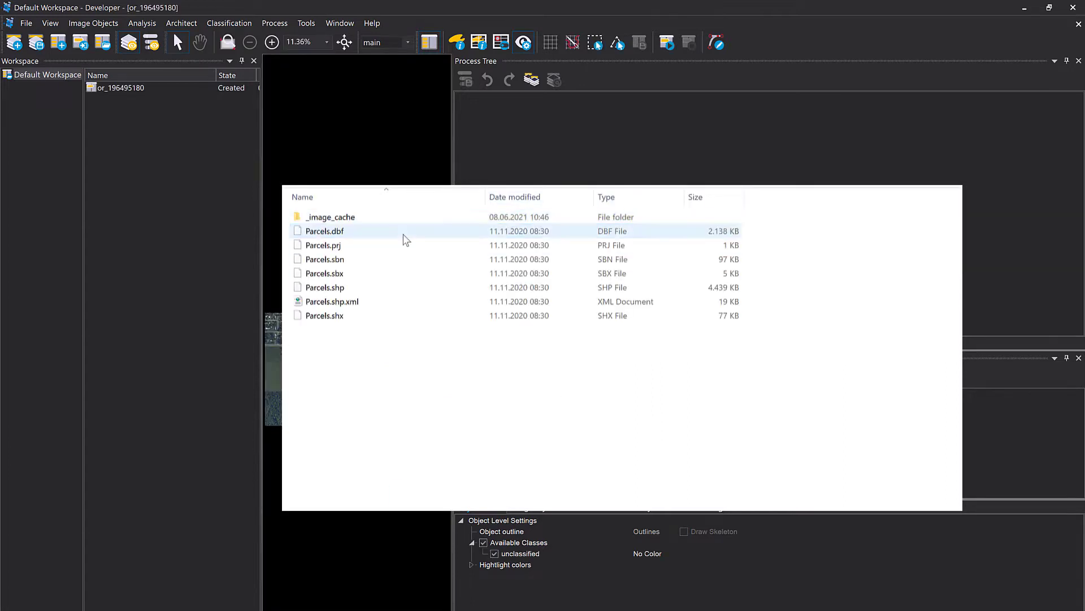
click(375, 290)
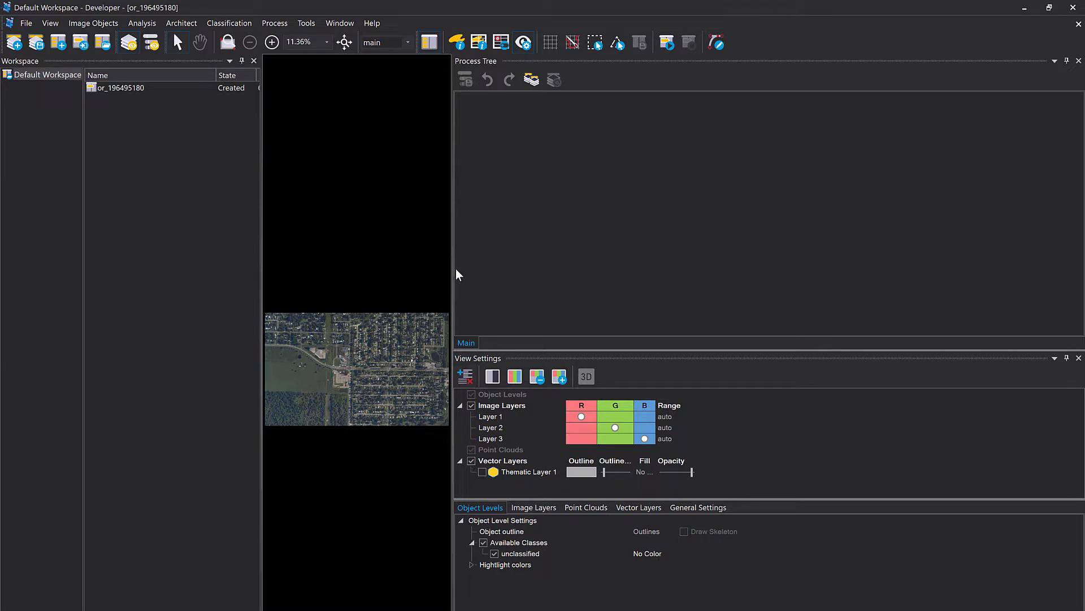
Enlarge the image view and set the image layer equalization to linear with a saturation factor of 3.00.
drag(456, 275, 811, 283)
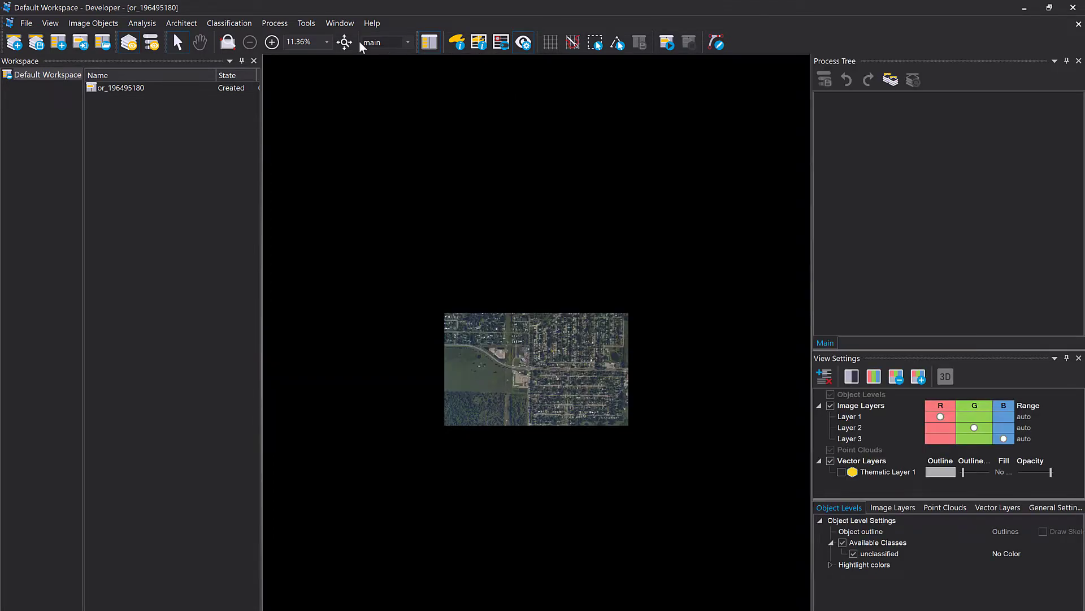
click(344, 42)
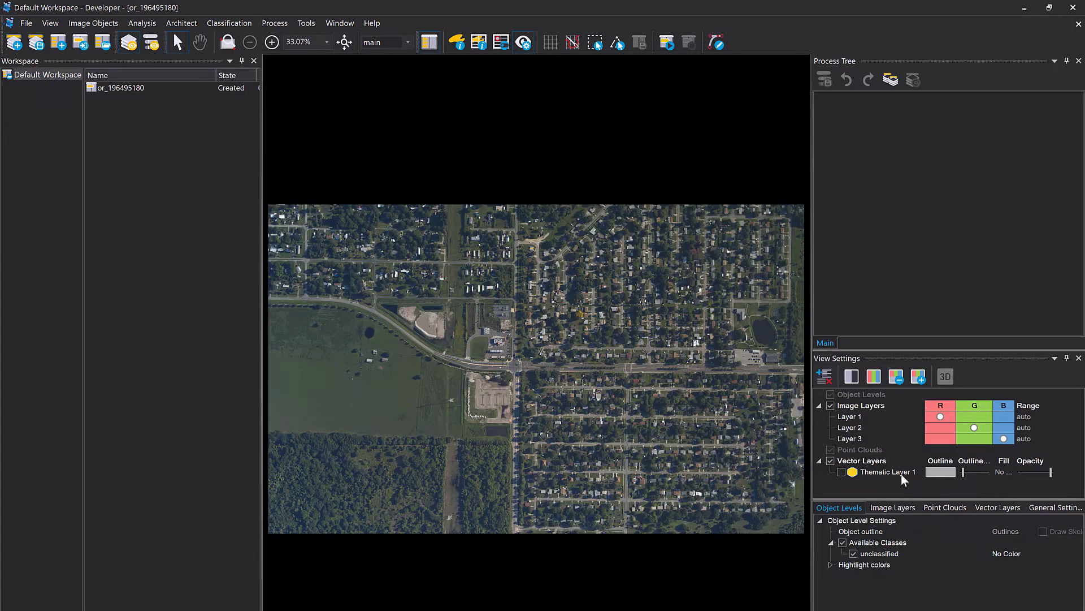
click(892, 508)
click(952, 543)
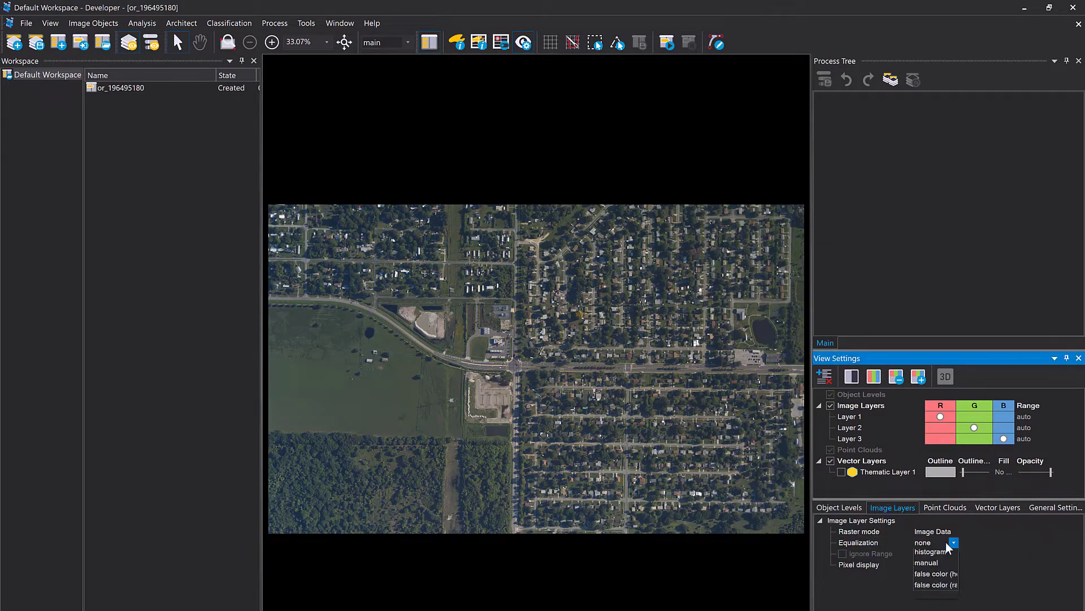
scroll(938, 569, down, 2)
click(937, 572)
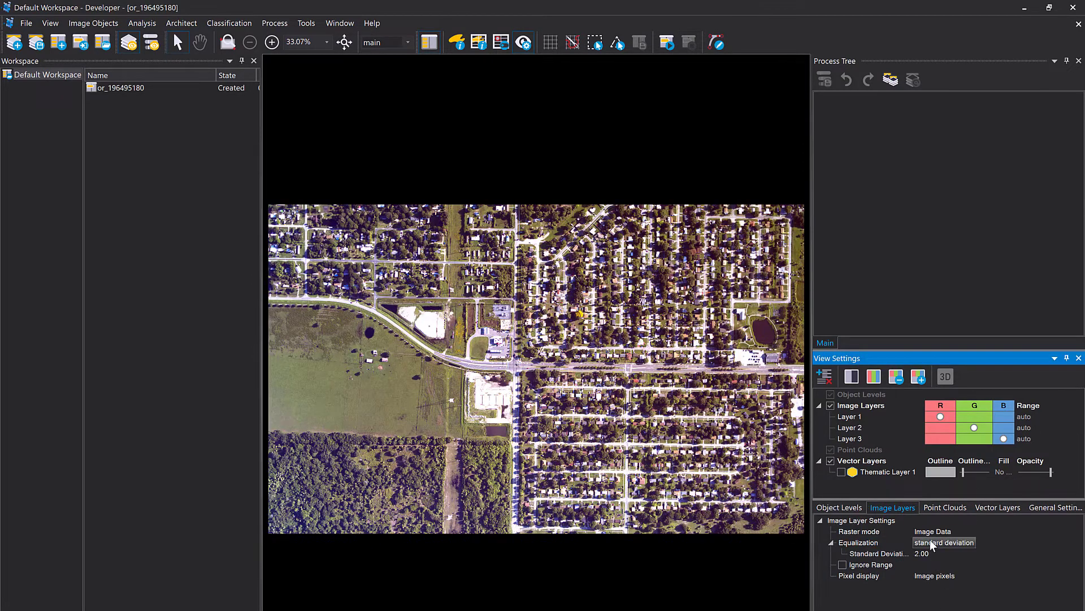
click(930, 539)
click(938, 567)
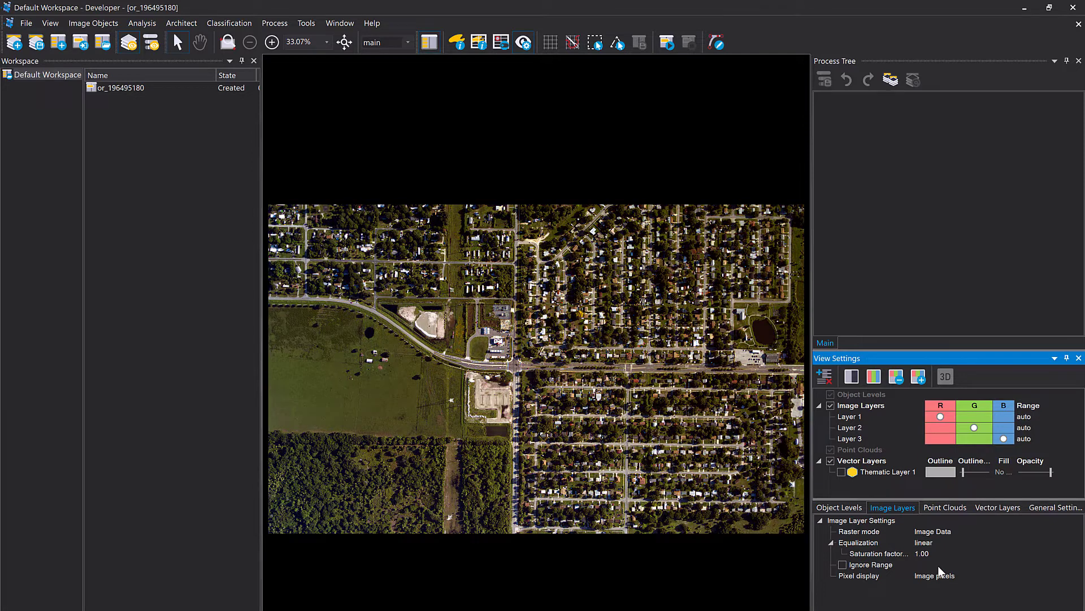
click(884, 553)
text(3)
key(Return)
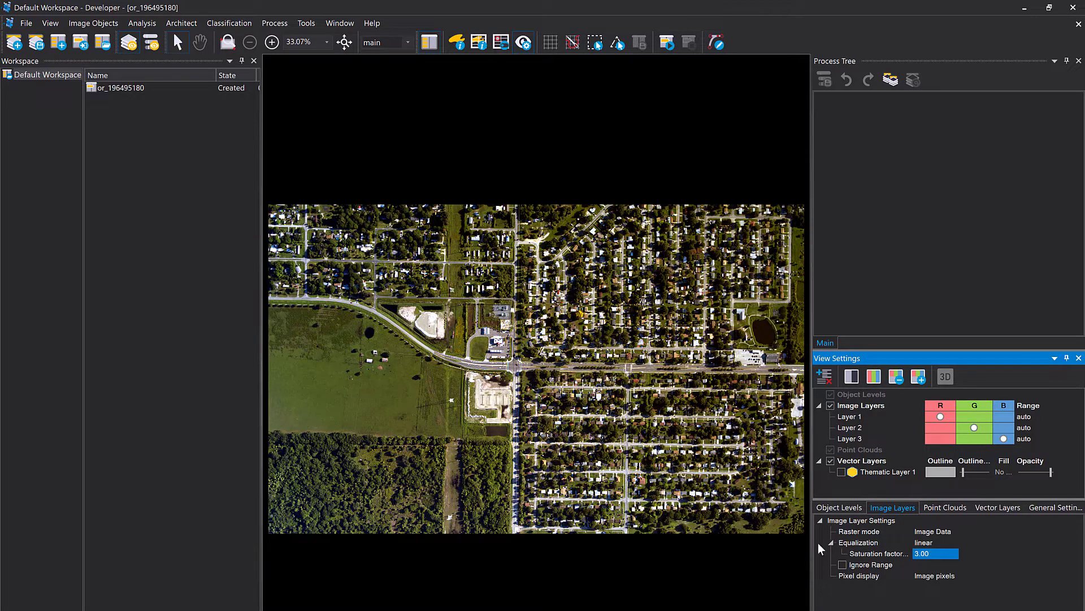
Rename image layers Layer 1, Layer 2 and Layer 3 as red, green and blue.
scroll(537, 352, up, 3)
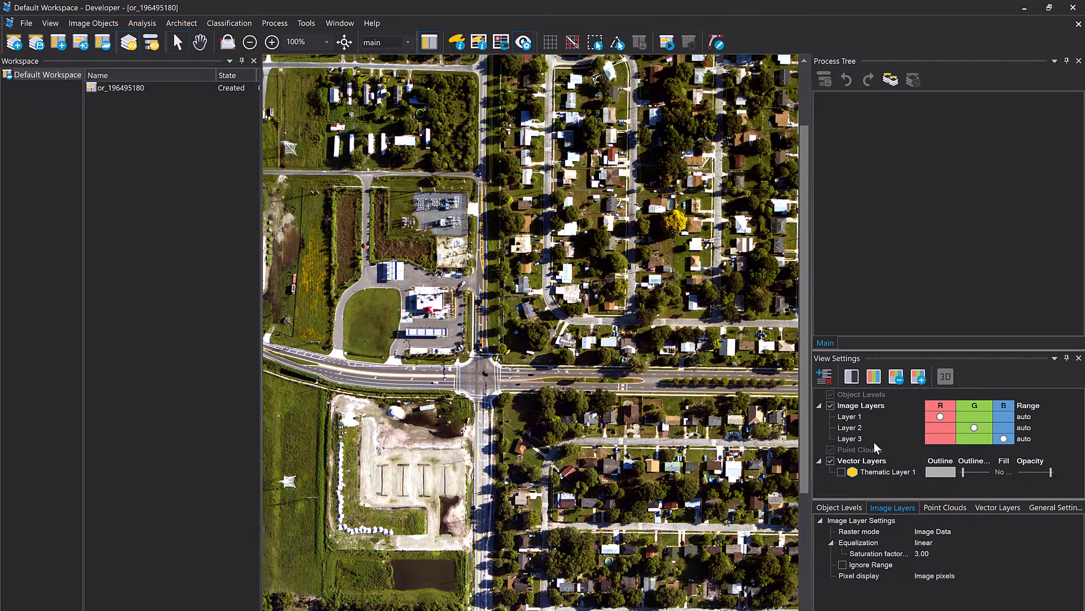
double_click(863, 417)
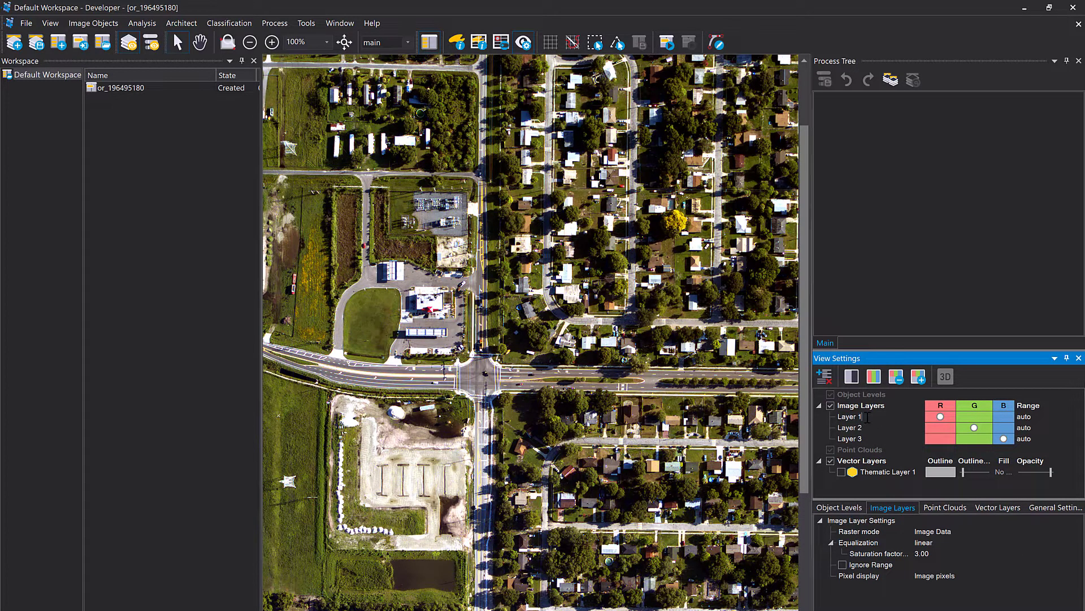
drag(867, 417, 803, 427)
text(red)
double_click(888, 428)
drag(888, 428, 799, 427)
text(green)
double_click(866, 438)
drag(869, 438, 789, 439)
text(blue)
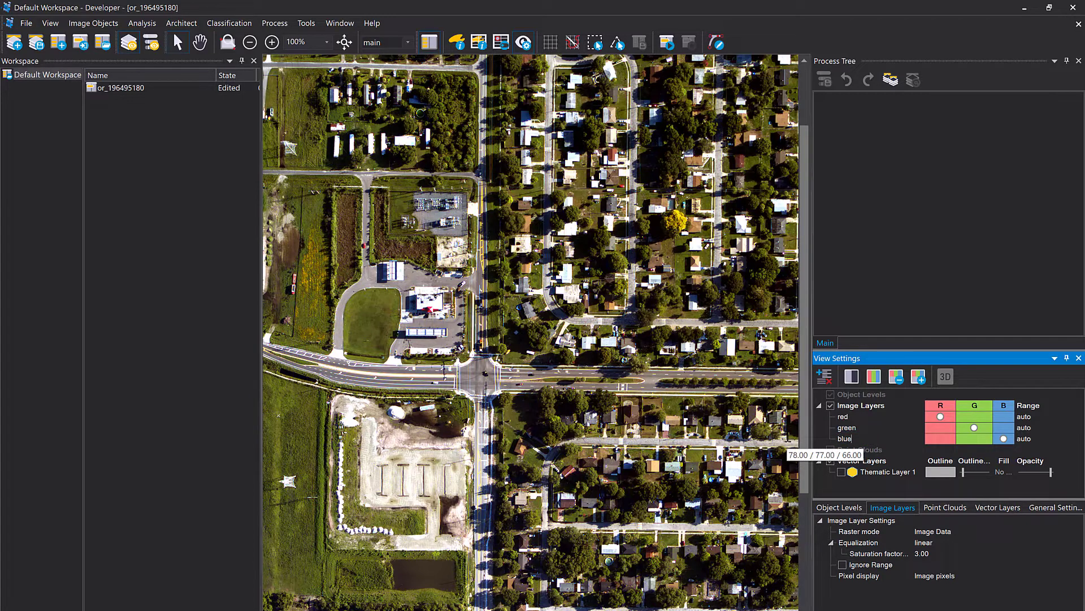
key(Return)
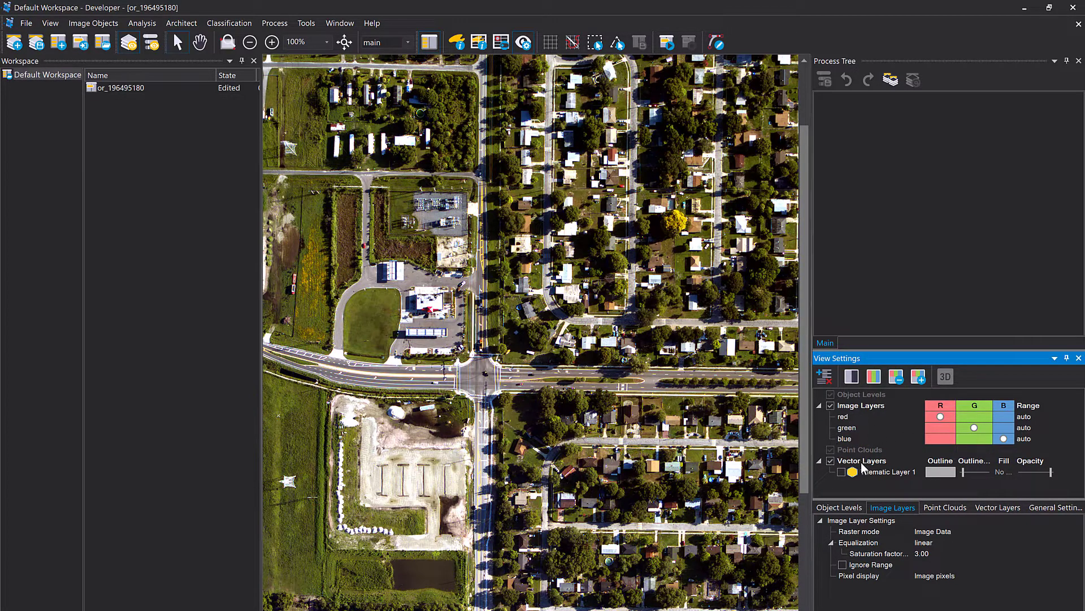
click(857, 428)
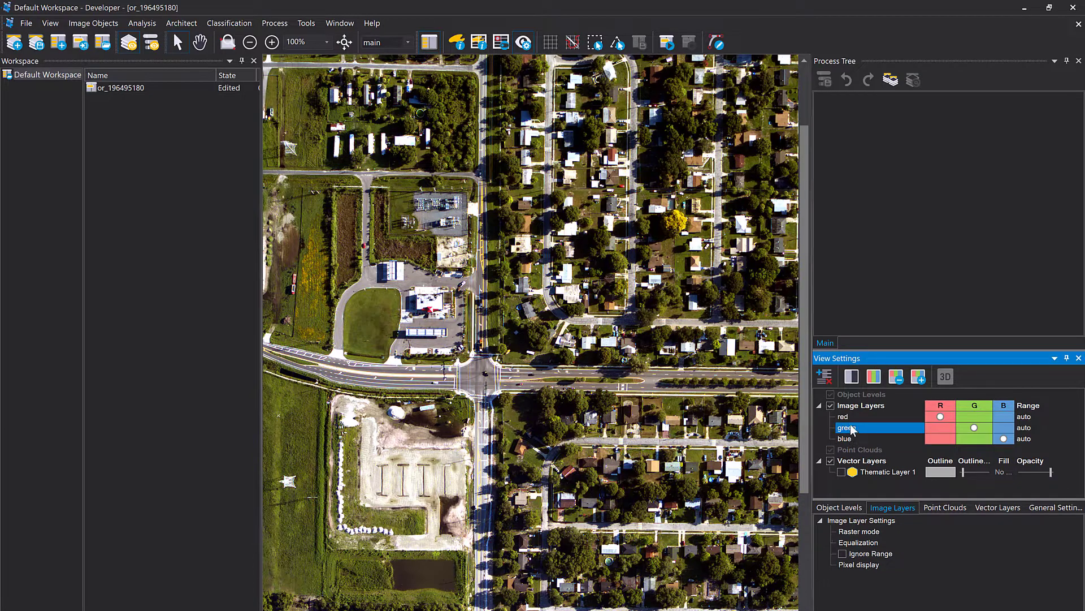
Display the Thematic Layer 1 vector layer over the image with a thicker, magenta outline.
click(886, 472)
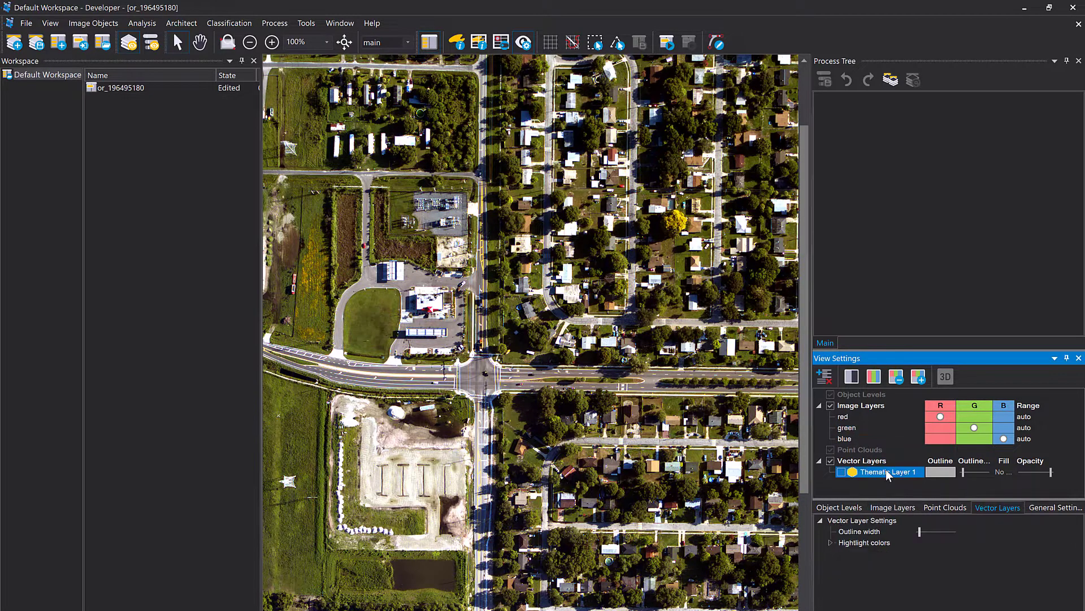
click(842, 472)
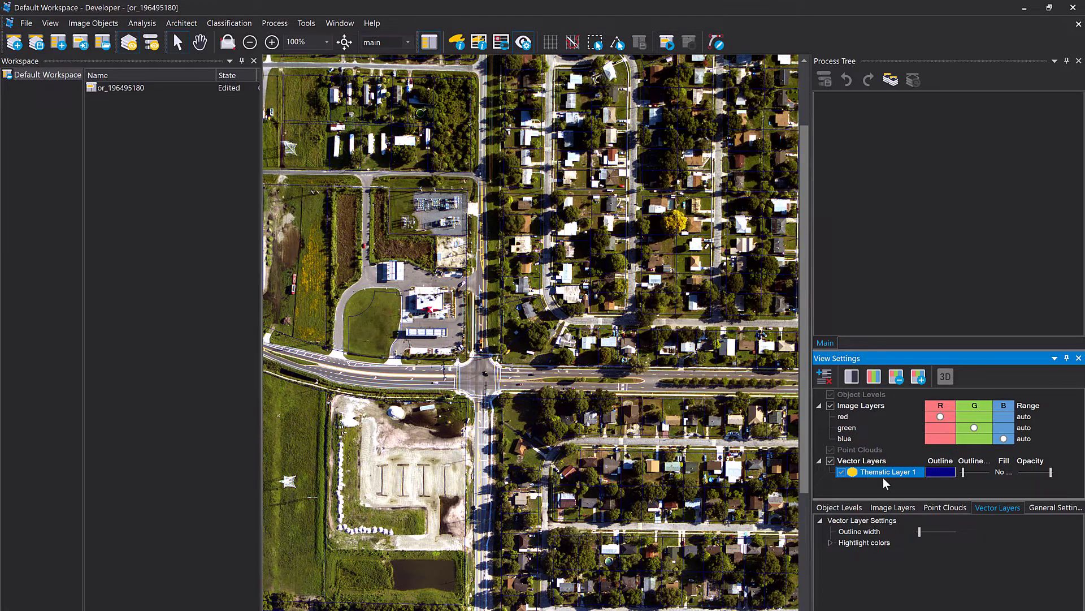
drag(963, 472, 974, 472)
click(940, 472)
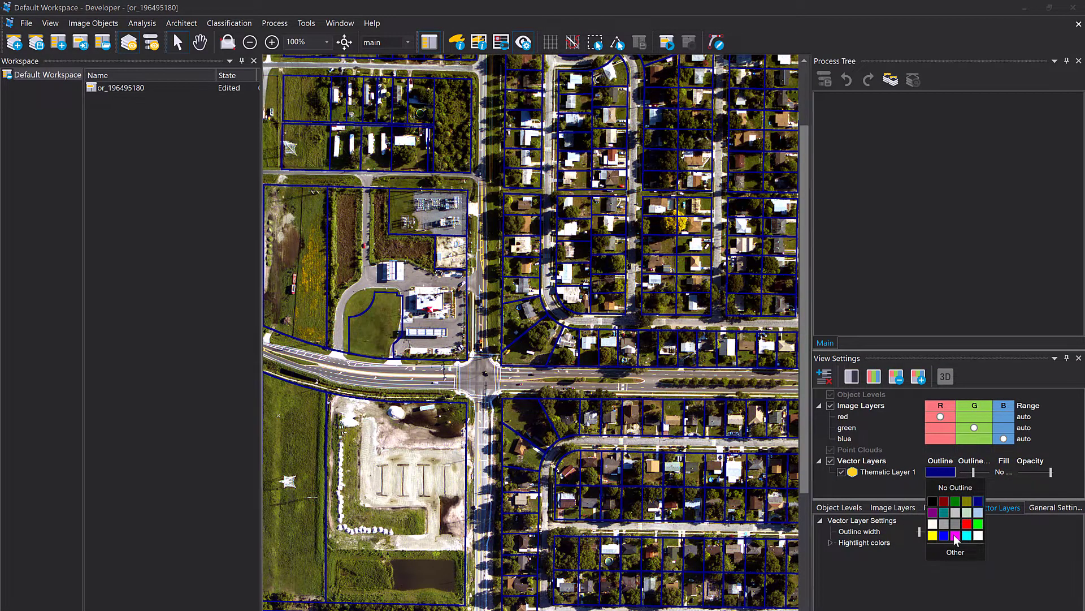
click(954, 536)
scroll(443, 395, down, 4)
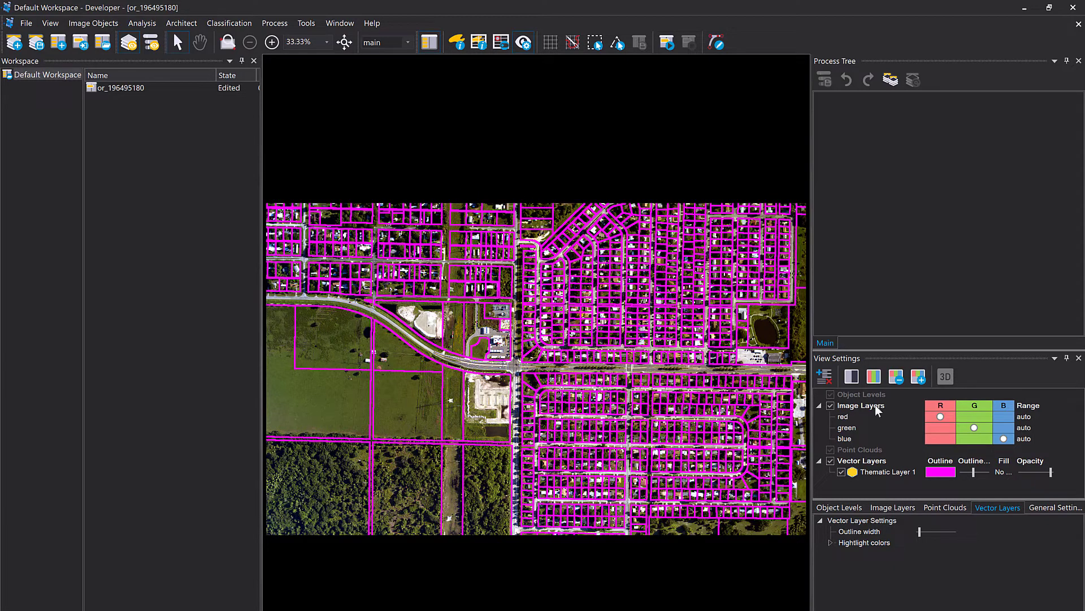
Rename the vector layer Thematic Layer 1 as parcels.
click(878, 473)
drag(811, 349, 762, 349)
click(845, 474)
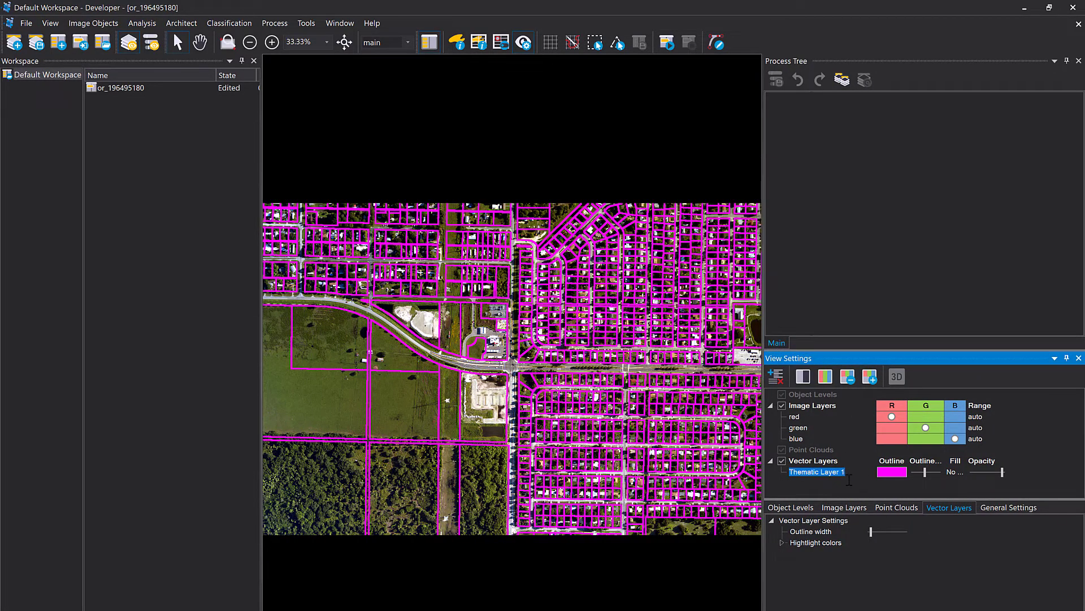
text(parcels)
click(919, 288)
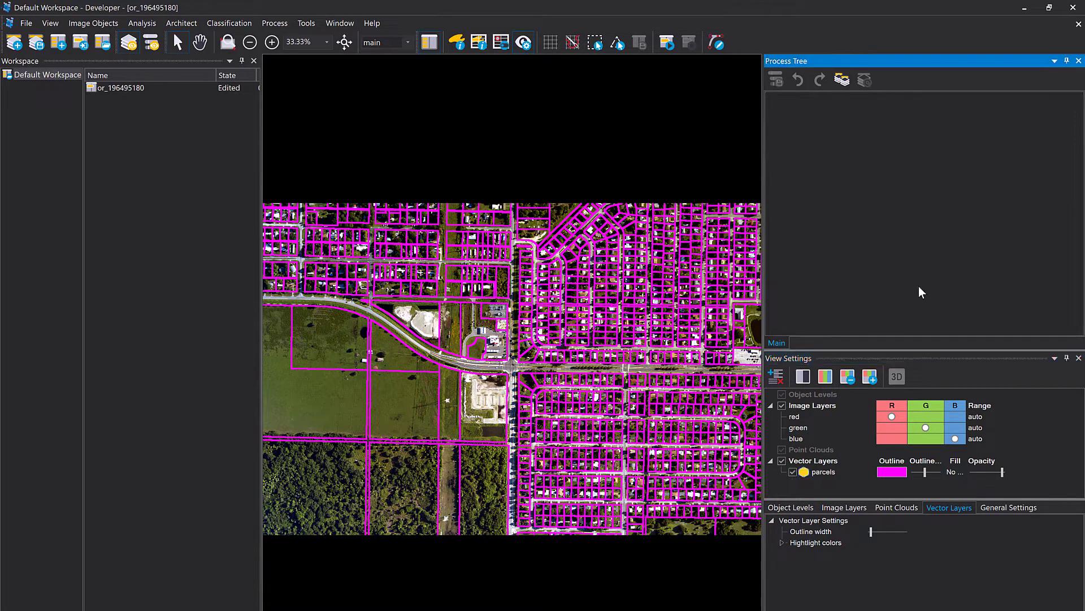
Save the project by storing its workspace in the copied parent folder path under the name Parcels Analysis Workspace.
click(36, 43)
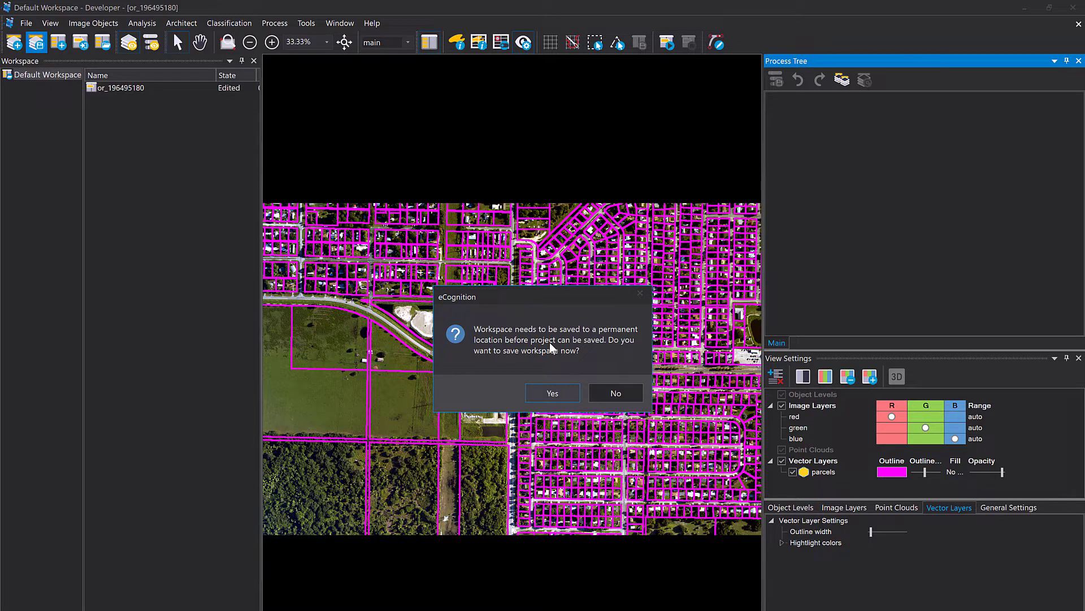
drag(516, 298, 505, 278)
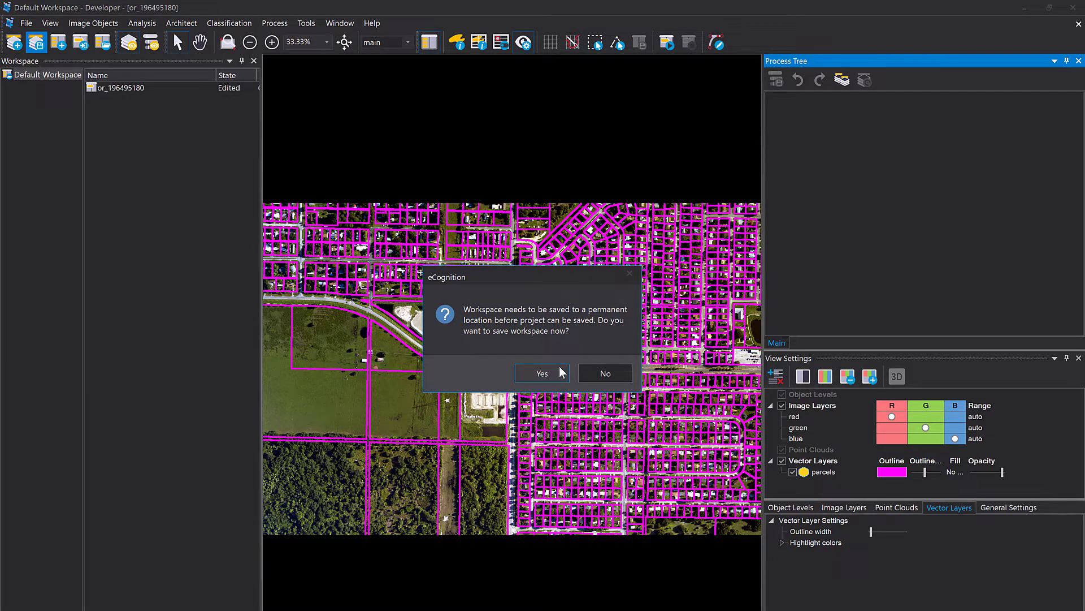
click(543, 374)
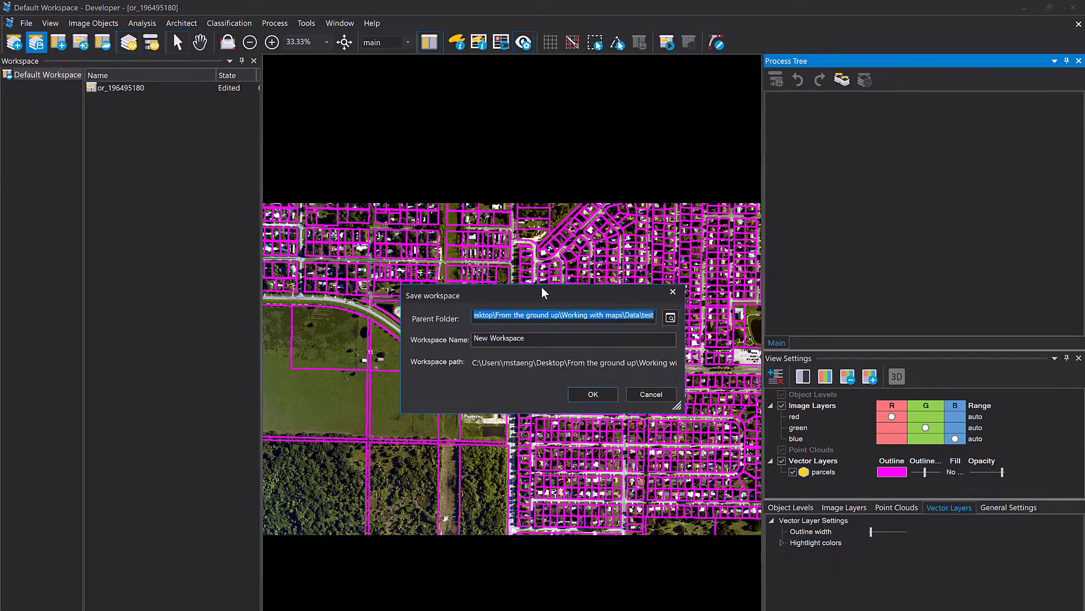
key(BackSpace)
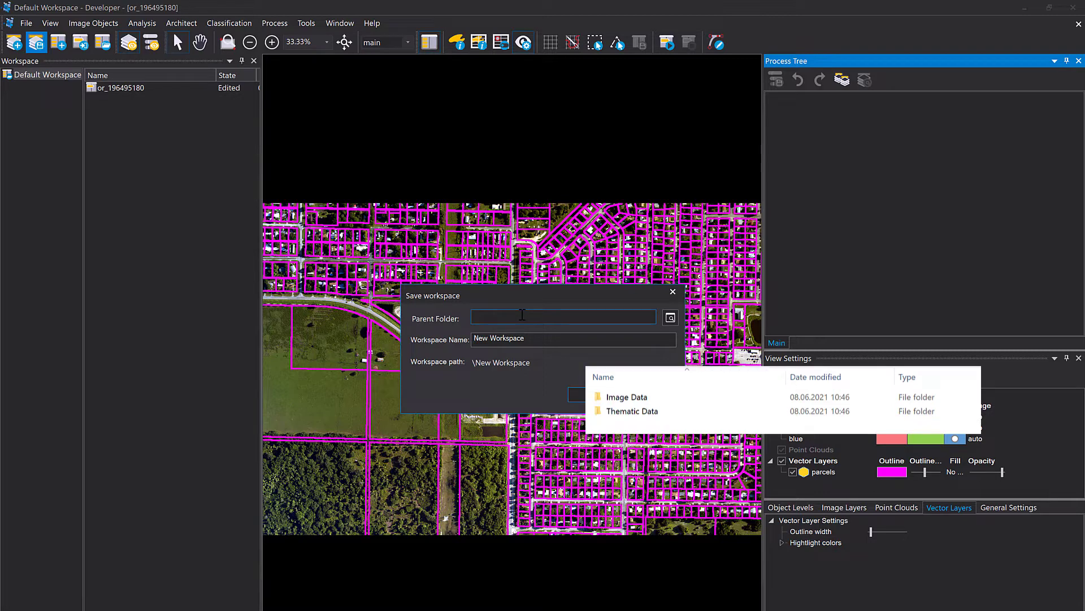
key(ctrl+v)
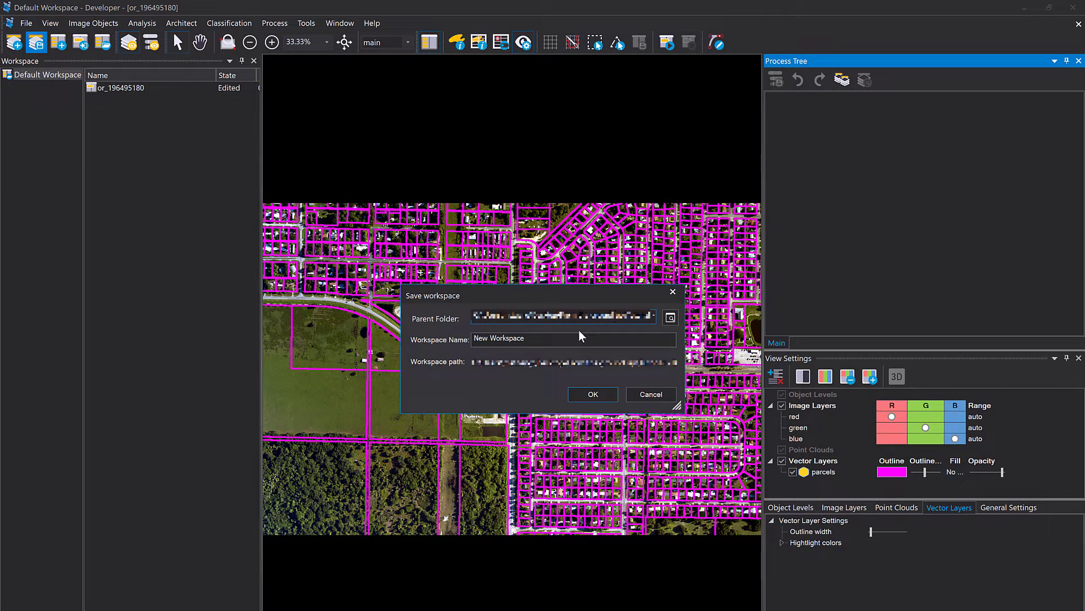
drag(526, 340, 460, 346)
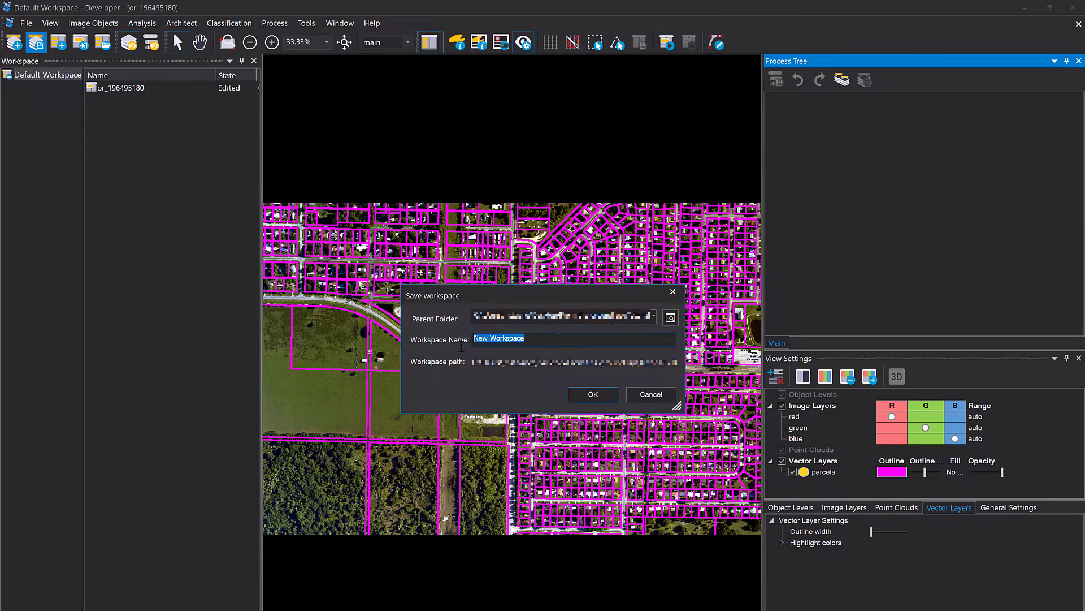
text(Parcels Analysis Workspace)
click(584, 398)
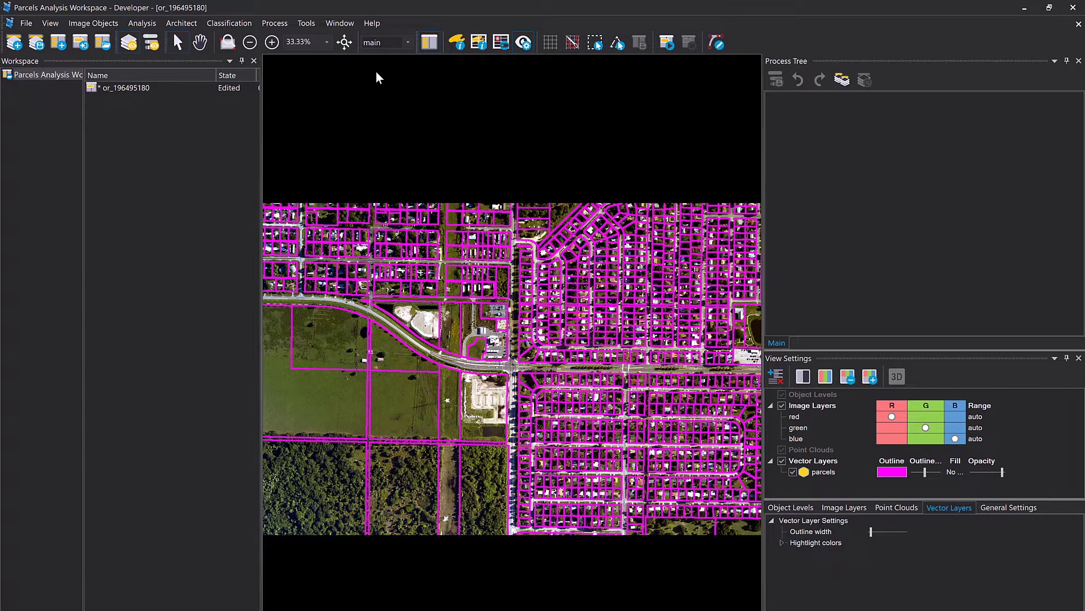
click(130, 90)
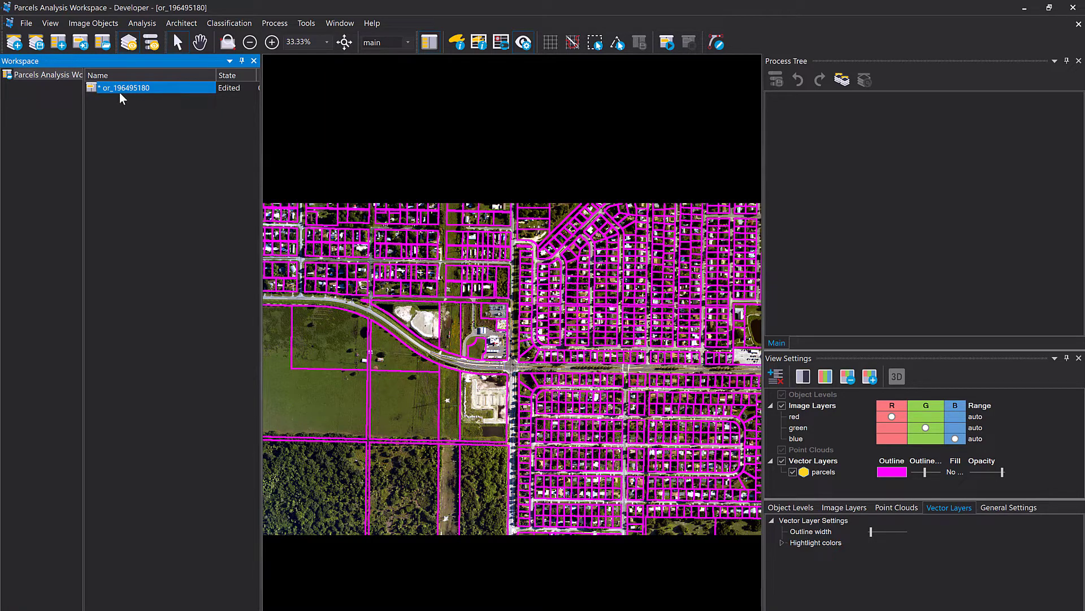
click(153, 117)
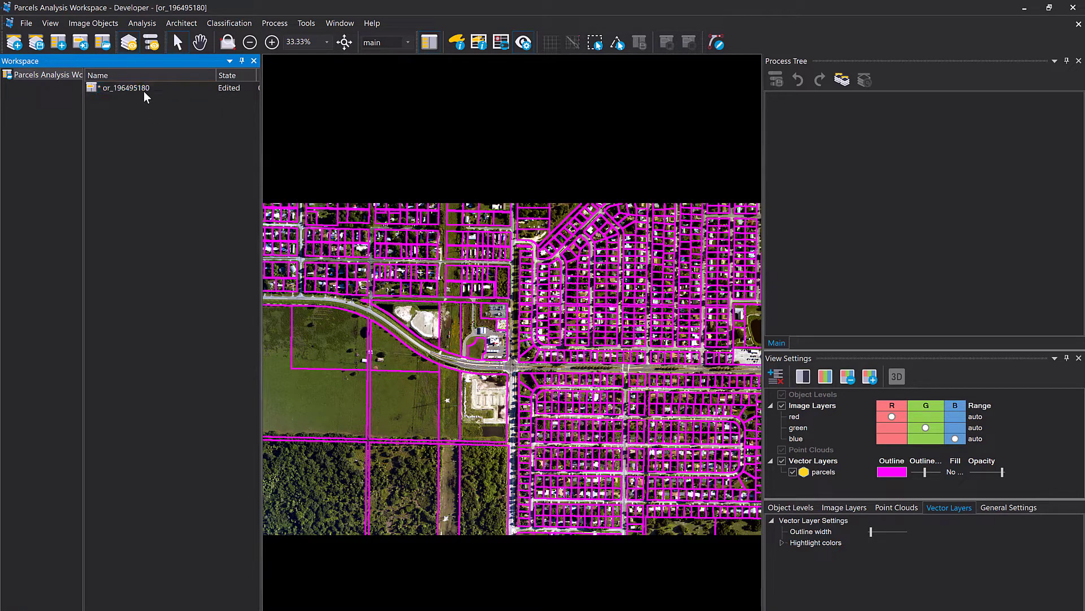
click(143, 91)
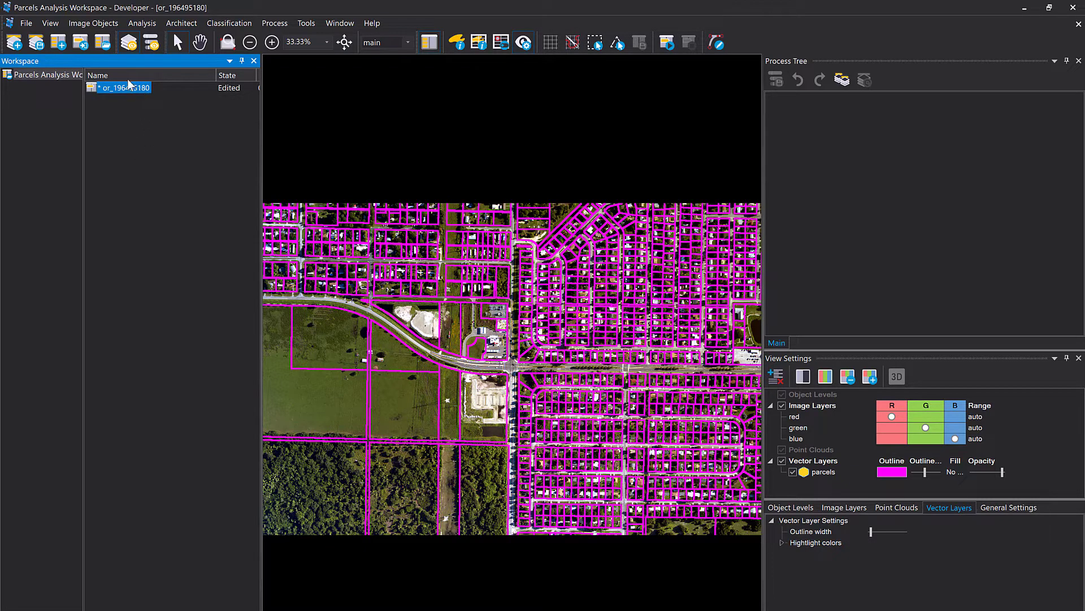
click(35, 25)
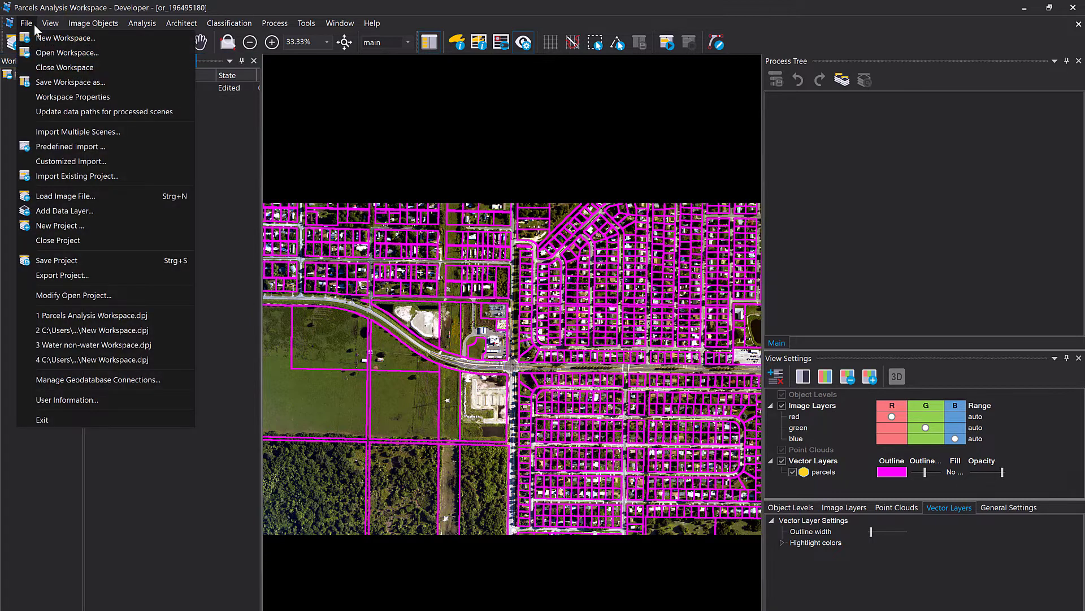
click(250, 269)
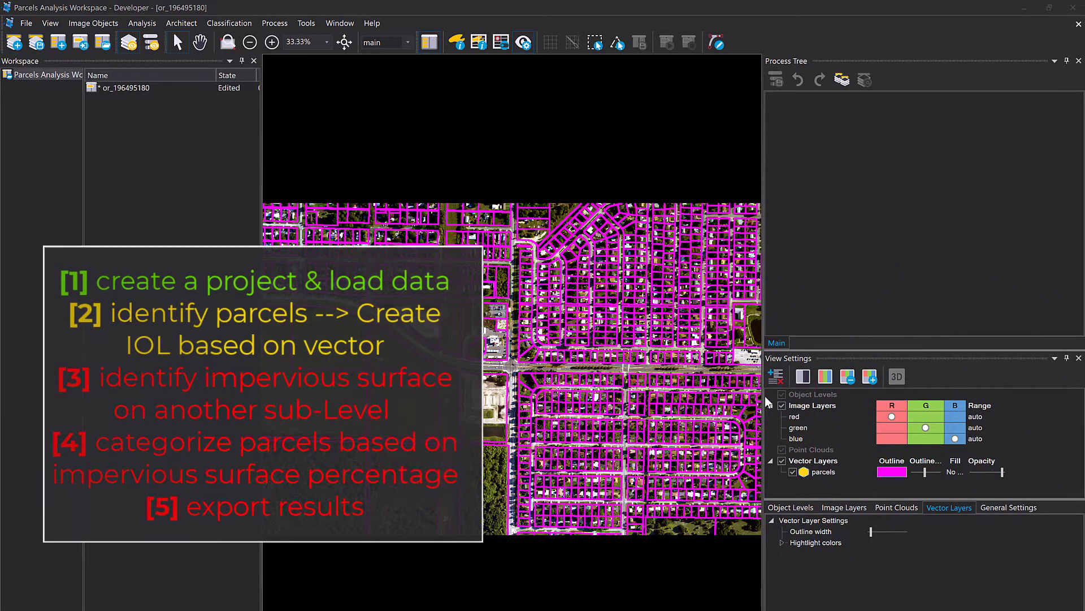
Switch to the rule set development layout and enlarge the image view by narrowing the process properties area.
click(150, 42)
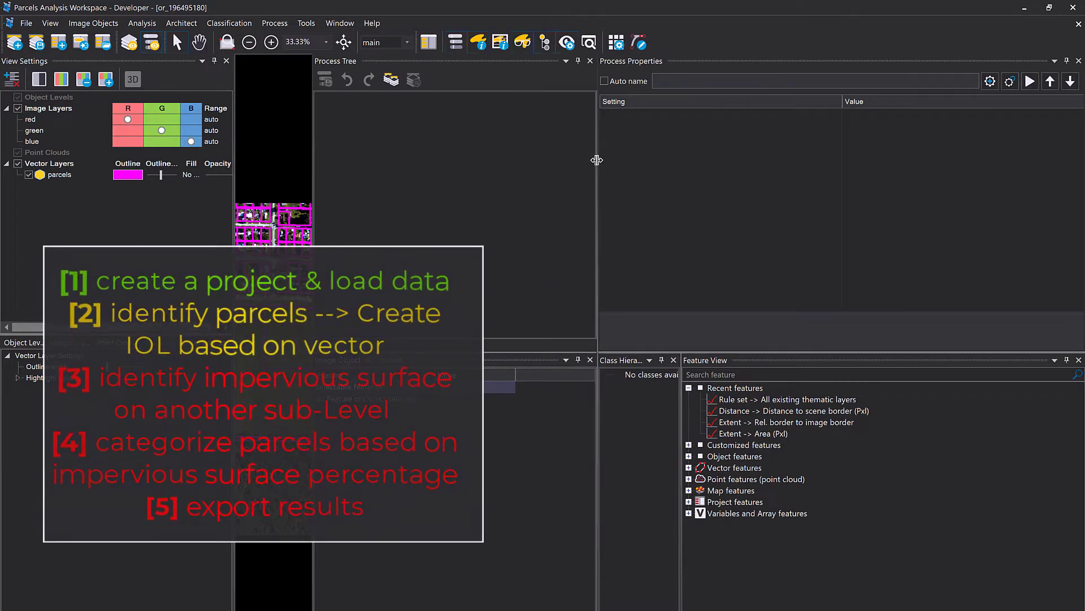
drag(596, 158, 928, 259)
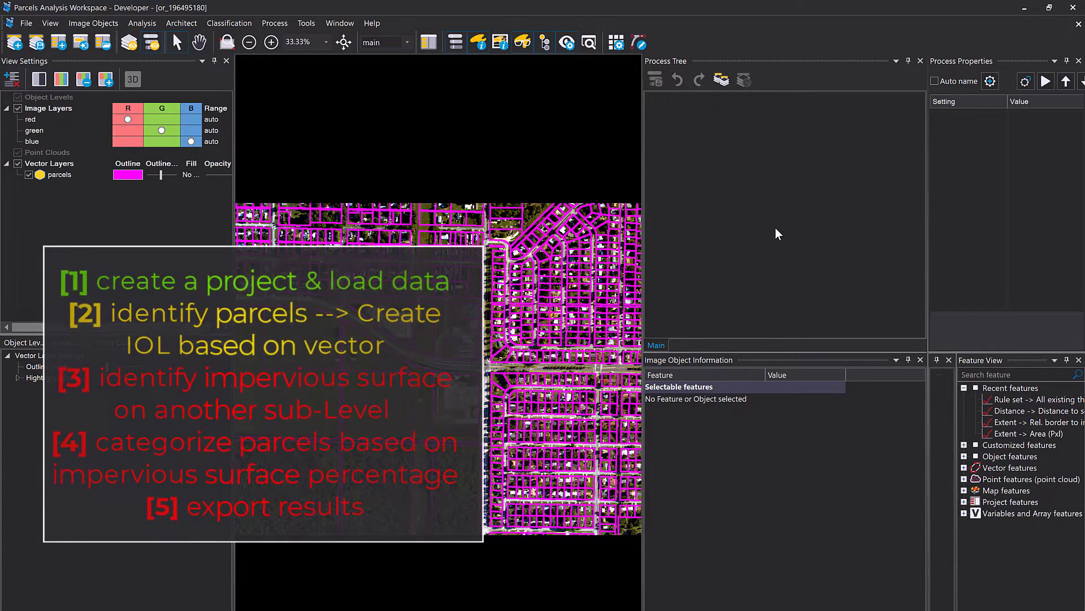
click(775, 228)
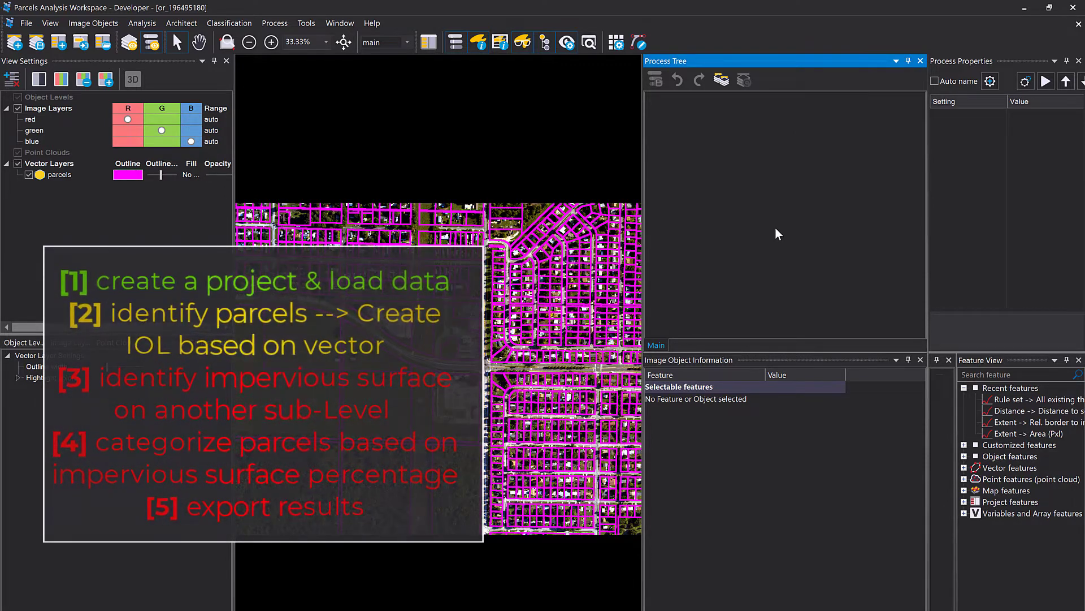
Compare the image with and without the parcels vector layer, then make the layer's outline thinner.
click(31, 175)
click(30, 175)
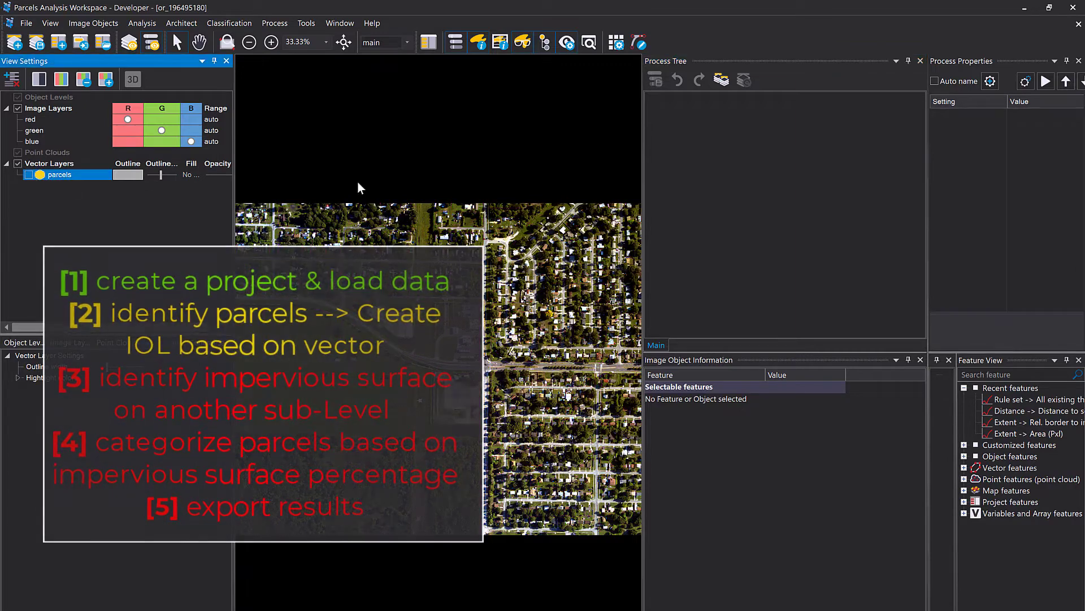
click(161, 177)
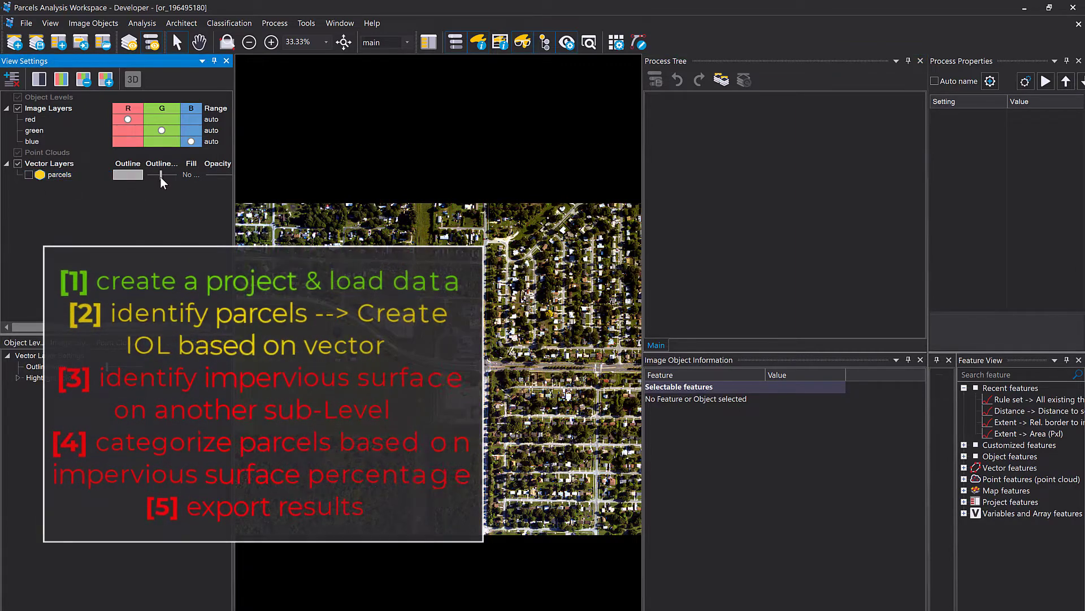
click(29, 174)
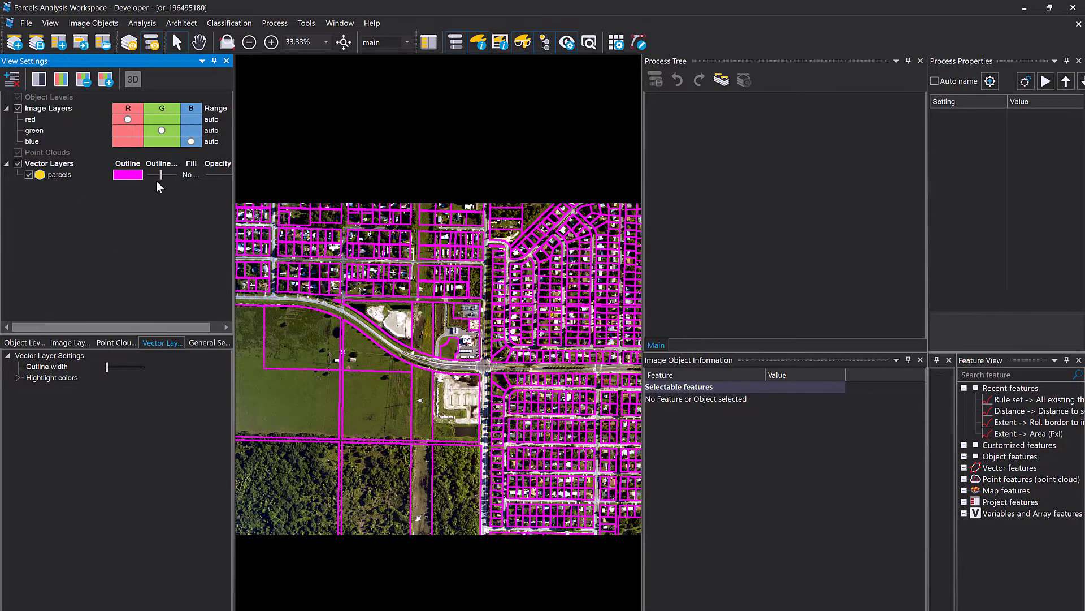
drag(159, 175, 156, 175)
scroll(429, 216, up, 5)
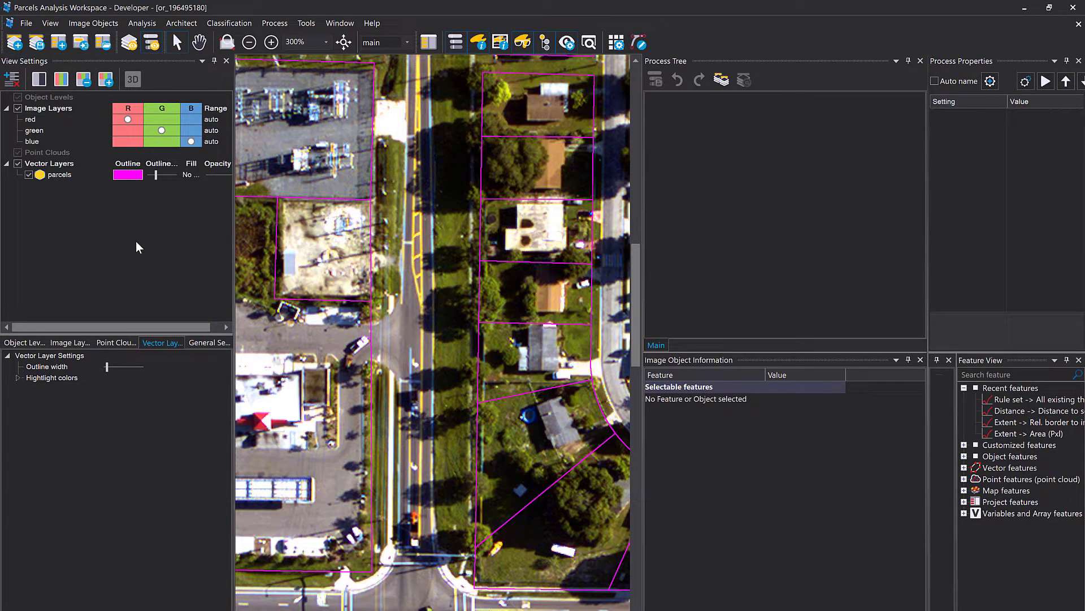
scroll(367, 335, down, 1)
mouse_move(367, 335)
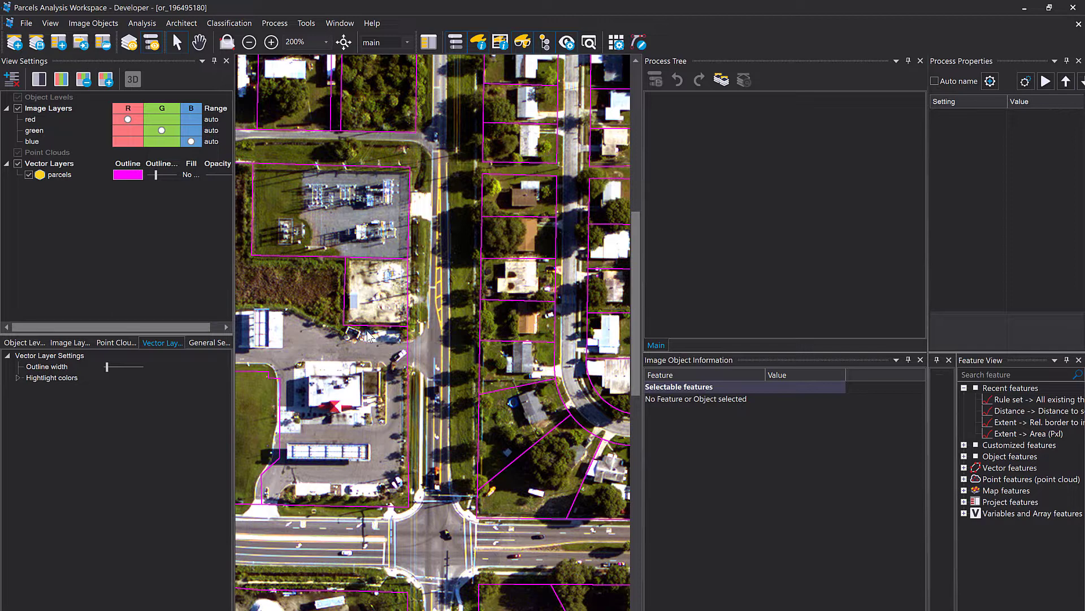
Add a new top-level process to the empty process tree, keeping the execute child processes algorithm.
right_click(706, 149)
click(694, 131)
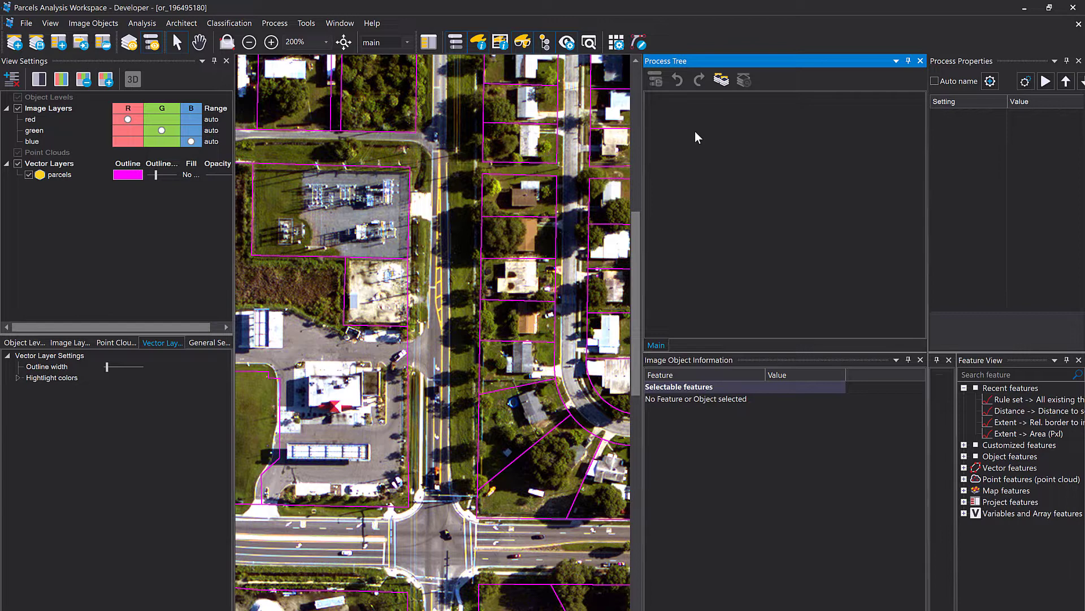
right_click(697, 137)
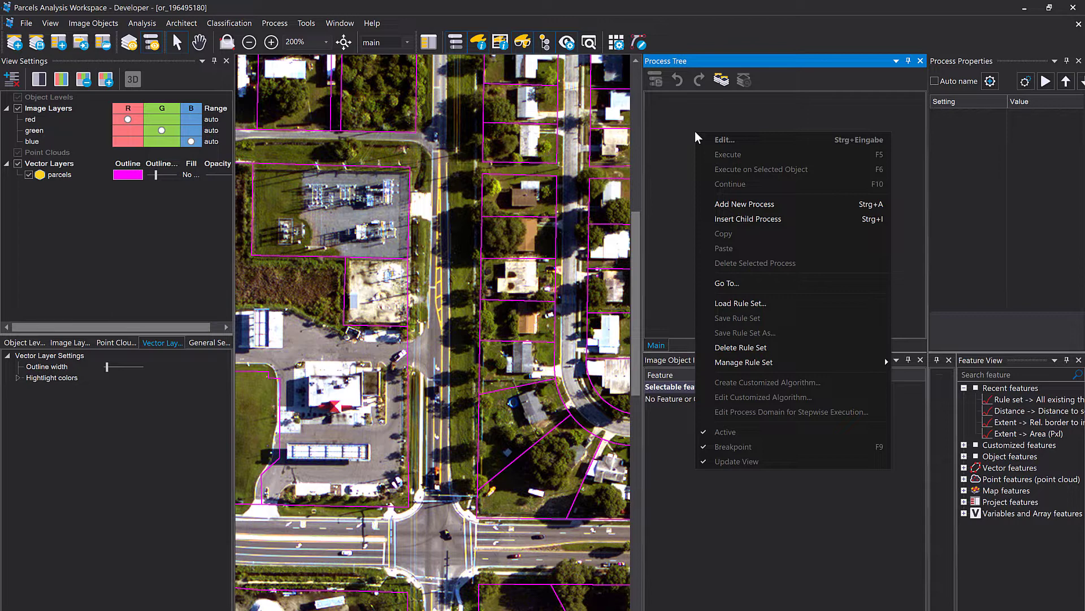
right_click(679, 116)
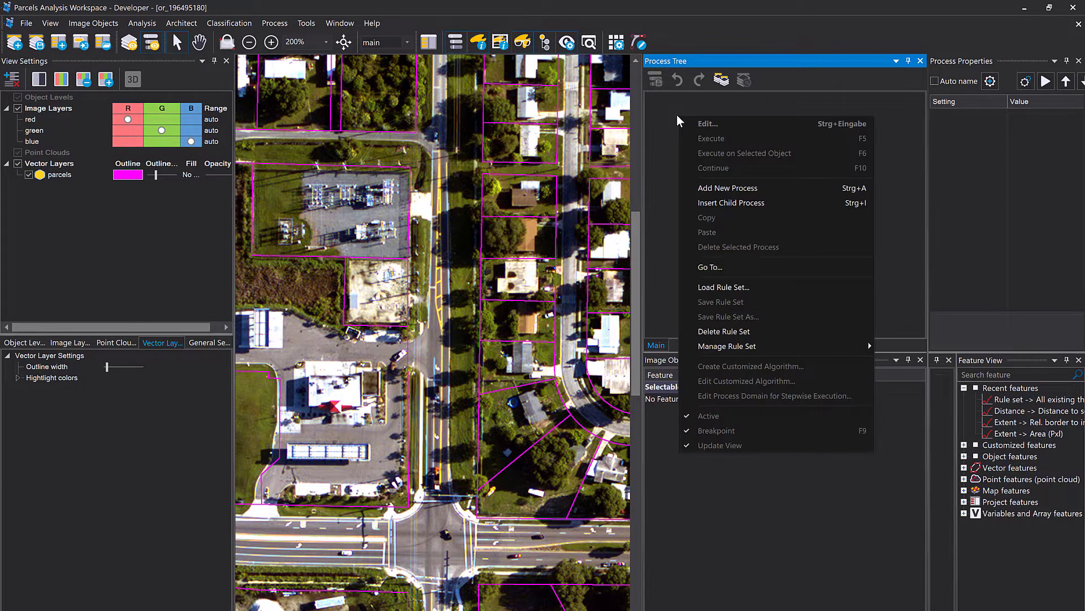
click(751, 194)
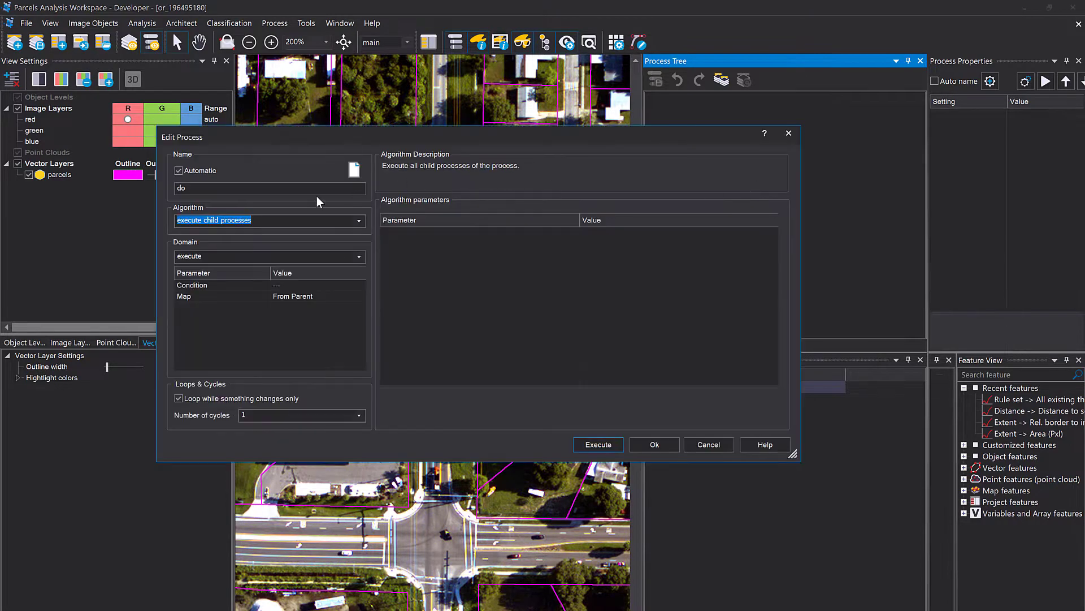
click(298, 188)
drag(331, 190, 107, 184)
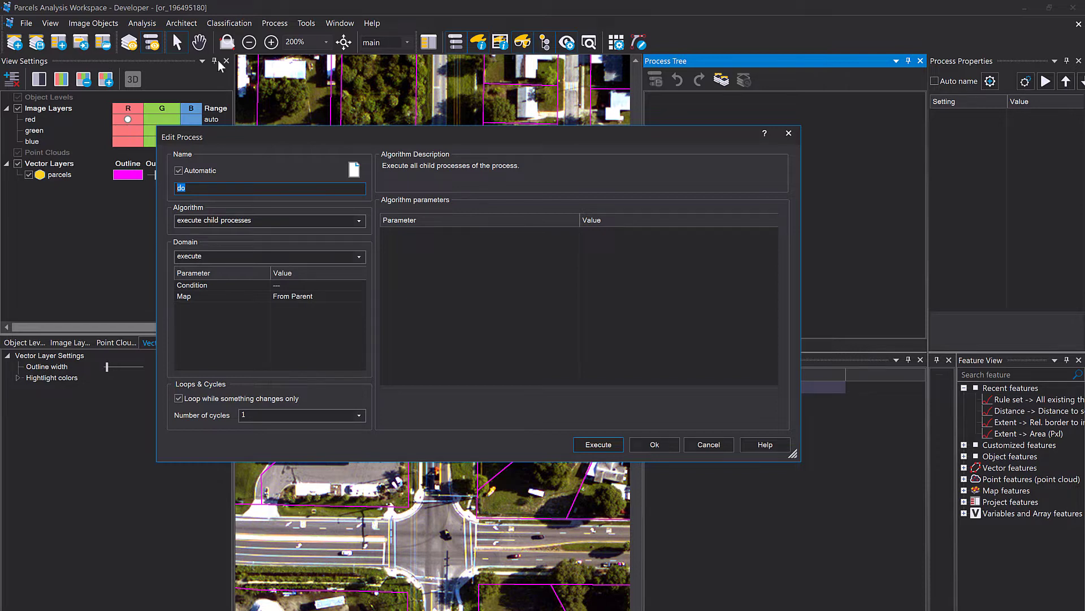
click(670, 441)
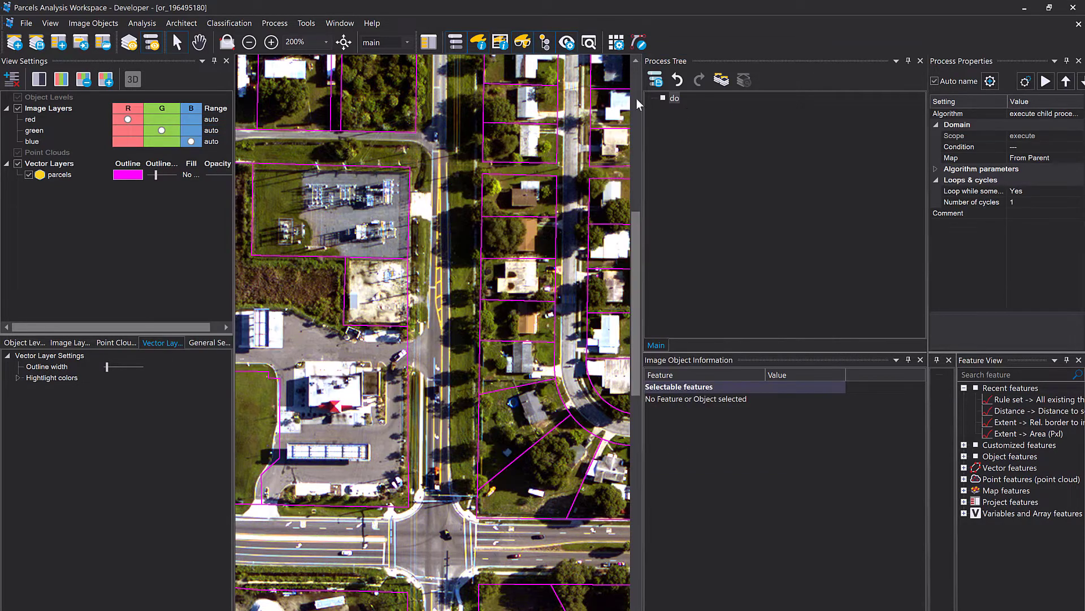
Rename the top-level process as Mapping Impervious Surface.
double_click(674, 99)
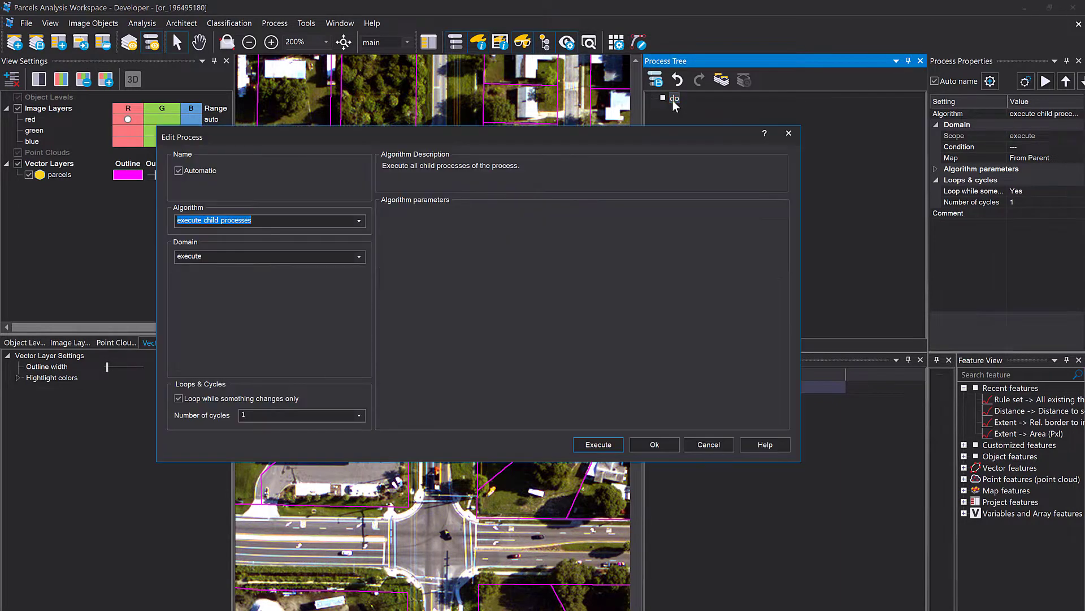
click(285, 189)
drag(285, 190, 144, 182)
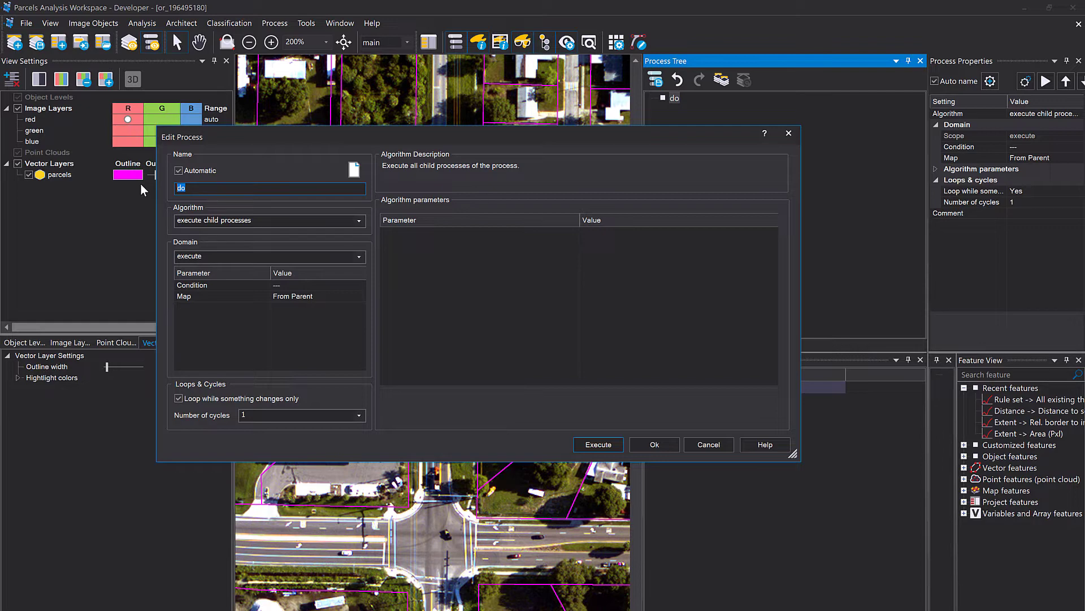
text(Mapping Impervious Surface)
click(655, 445)
Insert a child process named identify parcels under Mapping Impervious Surface.
right_click(714, 100)
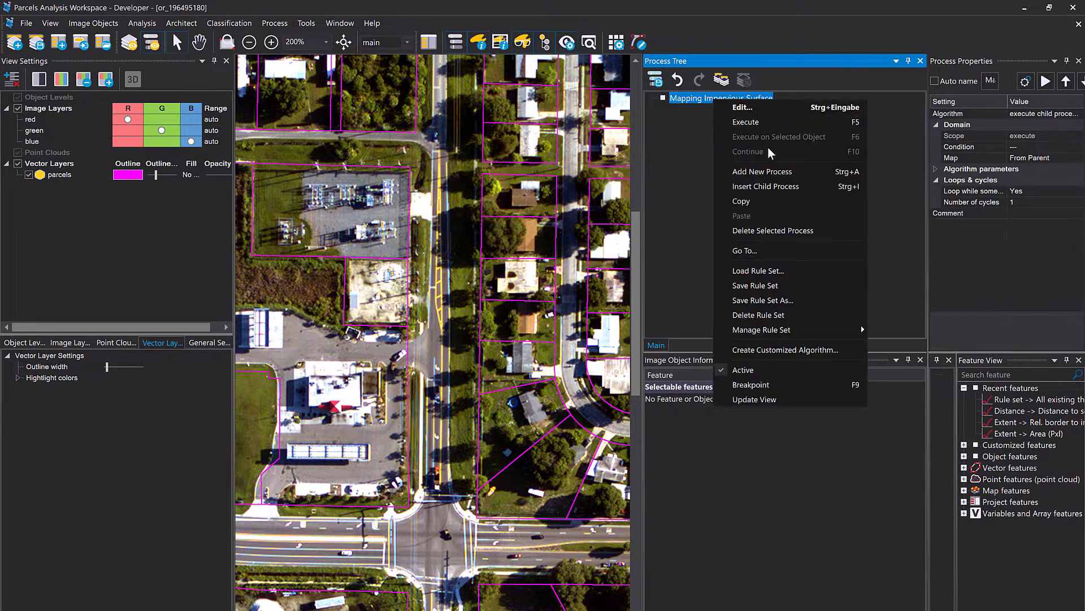
click(801, 188)
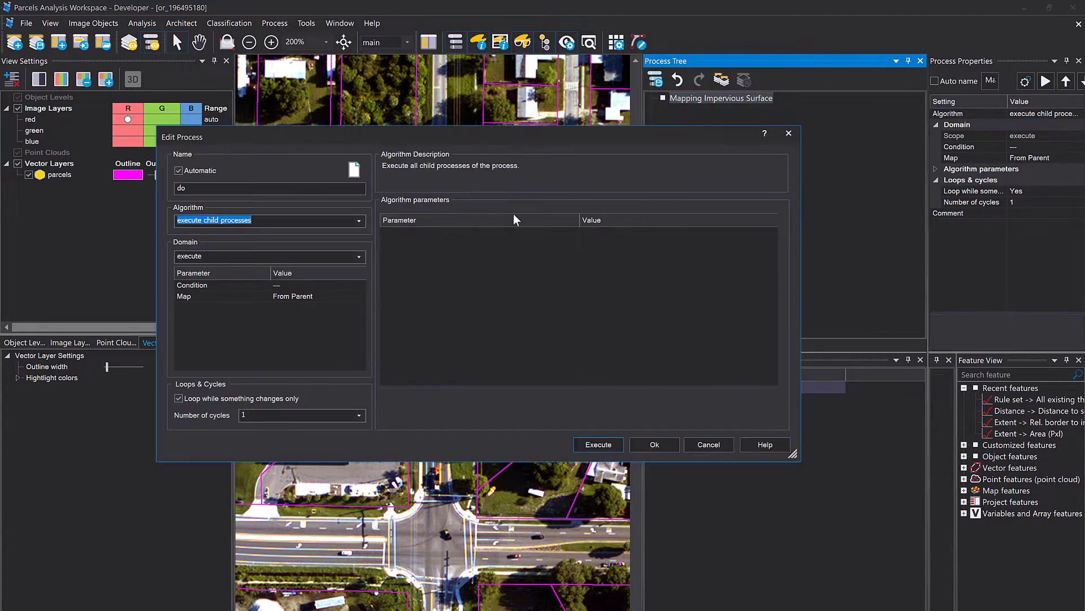
drag(315, 192, 171, 182)
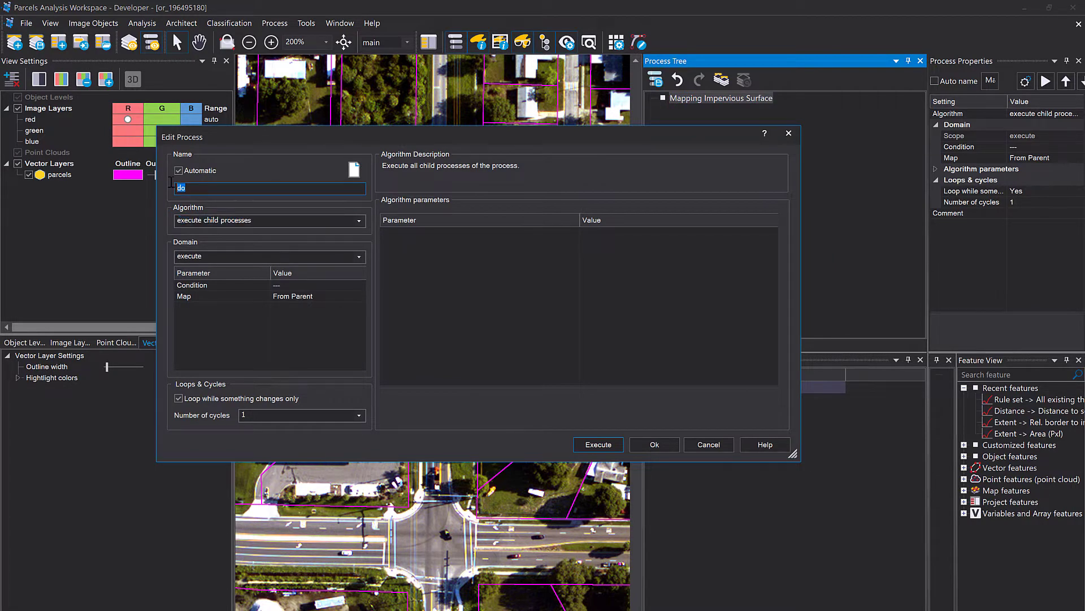
text(identify parcels)
click(662, 446)
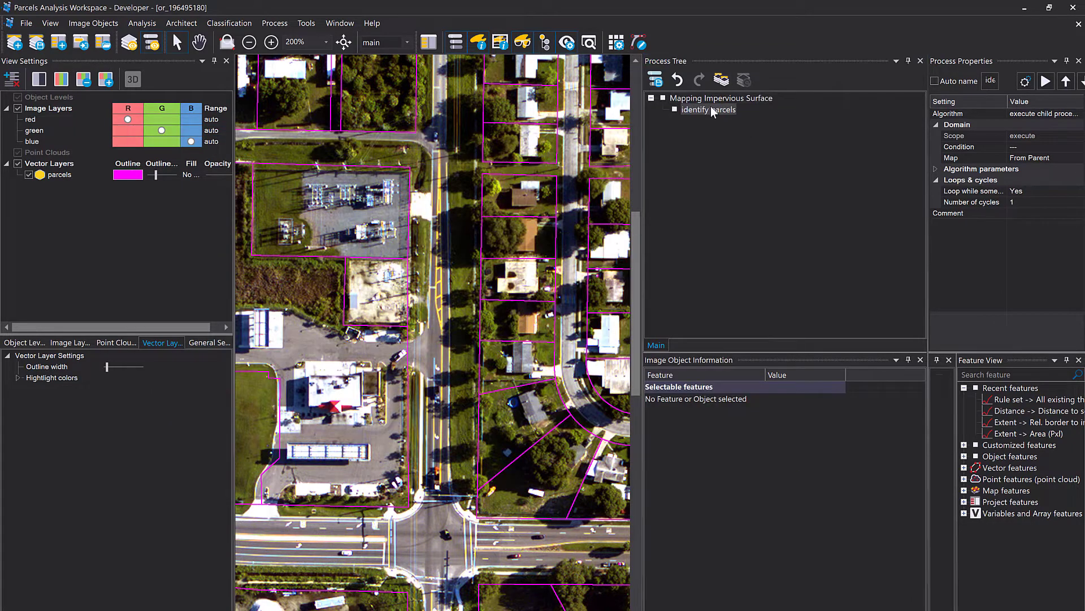
Insert a child process under identify parcels and assign it the vector-based segmentation algorithm.
right_click(692, 110)
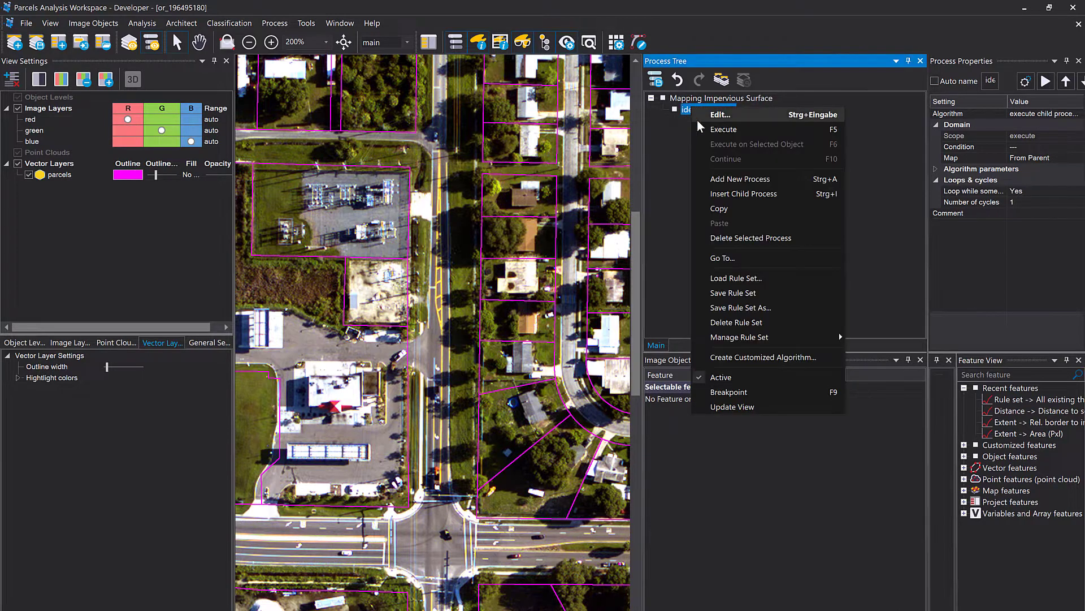
click(748, 194)
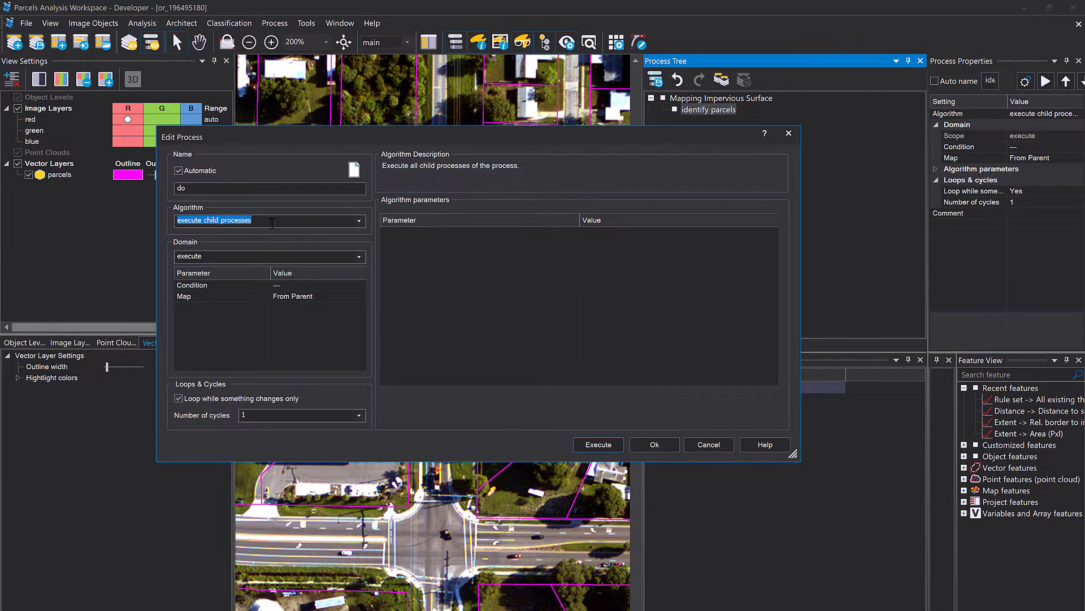
text(vec)
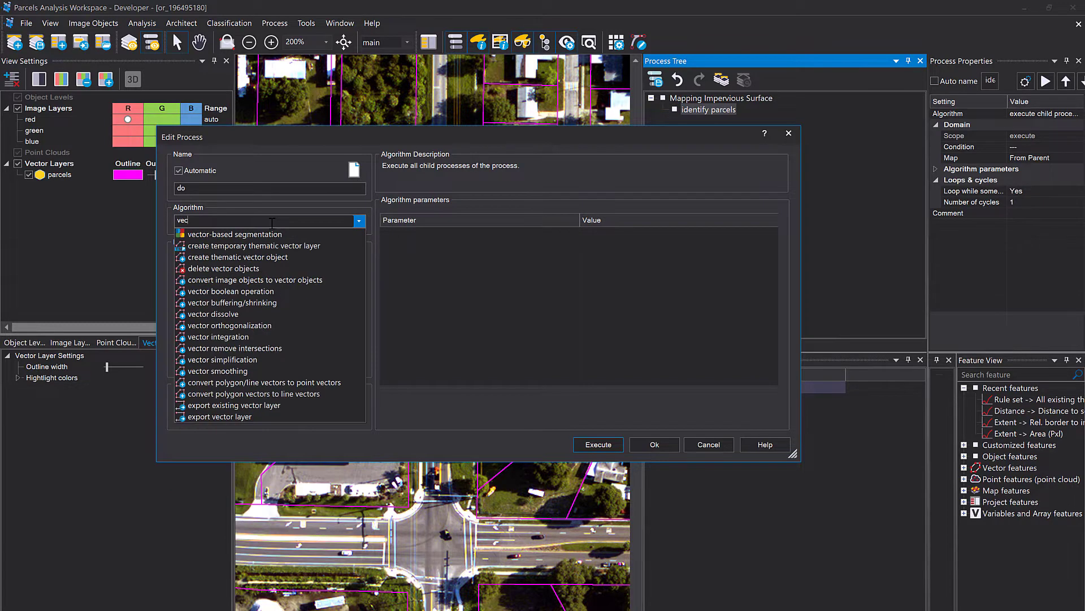
click(274, 233)
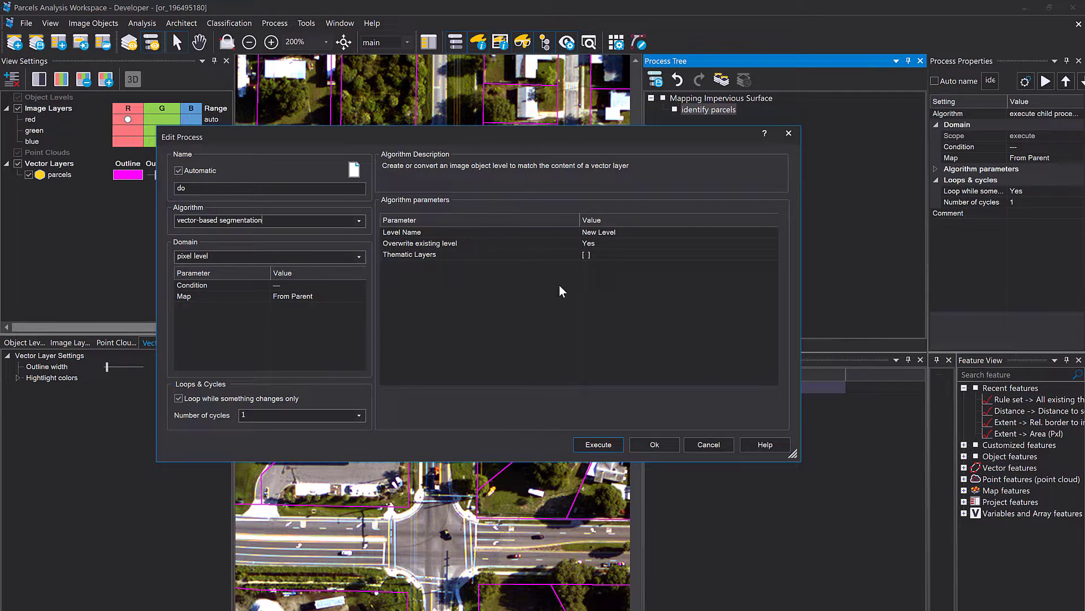
Set the segmentation's thematic layer to parcels and its level name to parcel level, and execute the process.
click(538, 253)
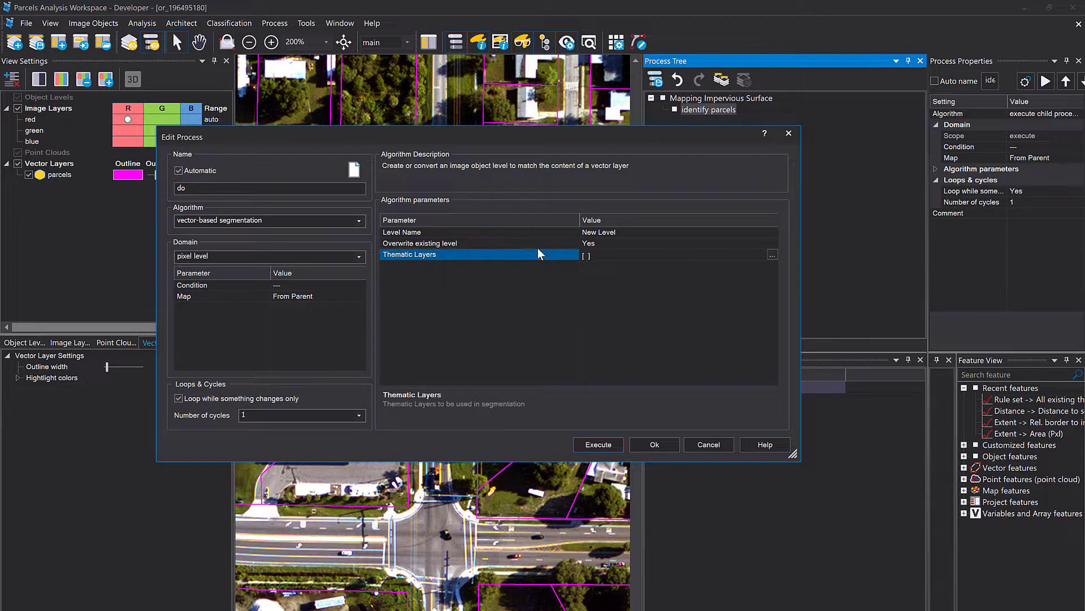
click(773, 255)
click(467, 262)
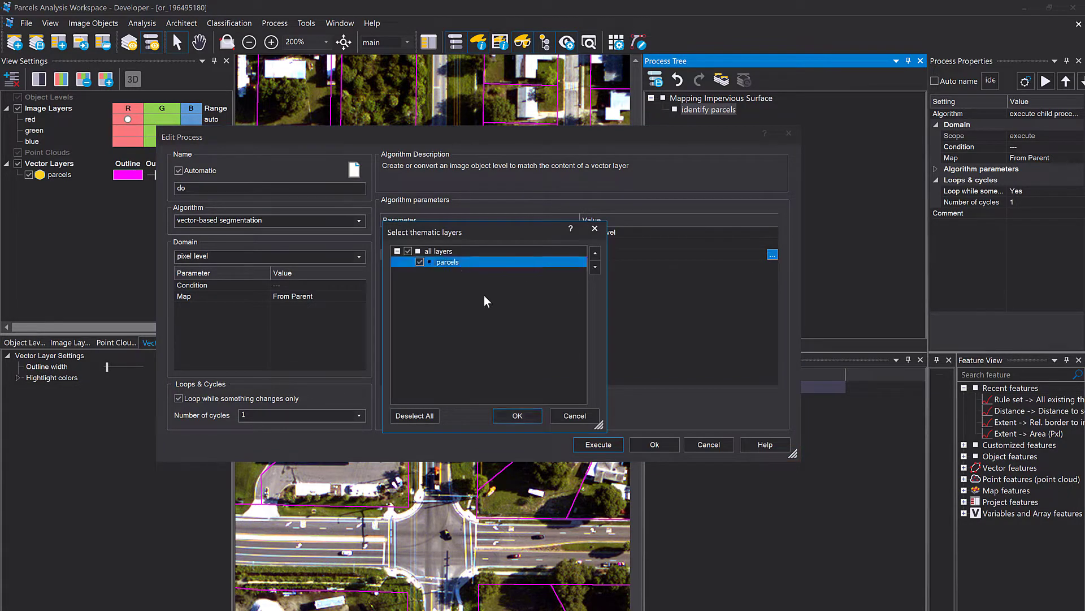
click(517, 414)
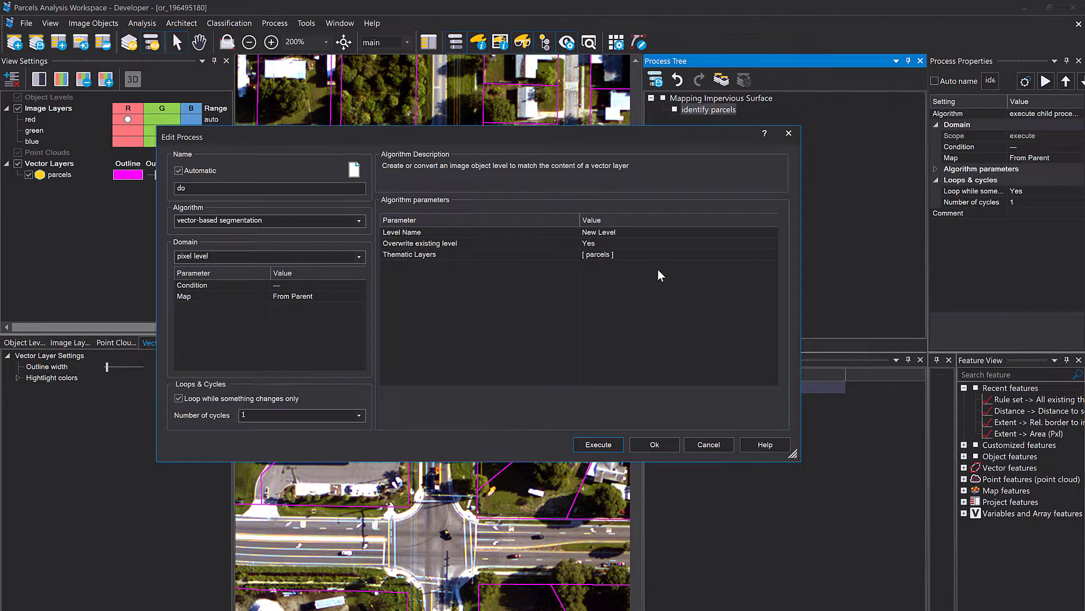
click(629, 236)
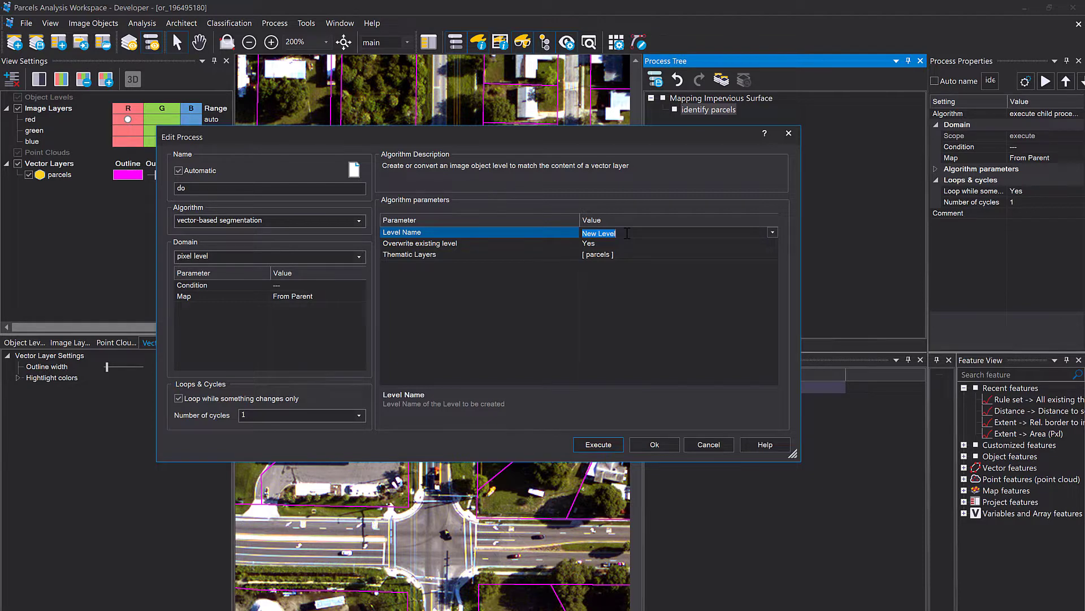
text(parcel leve)
click(598, 445)
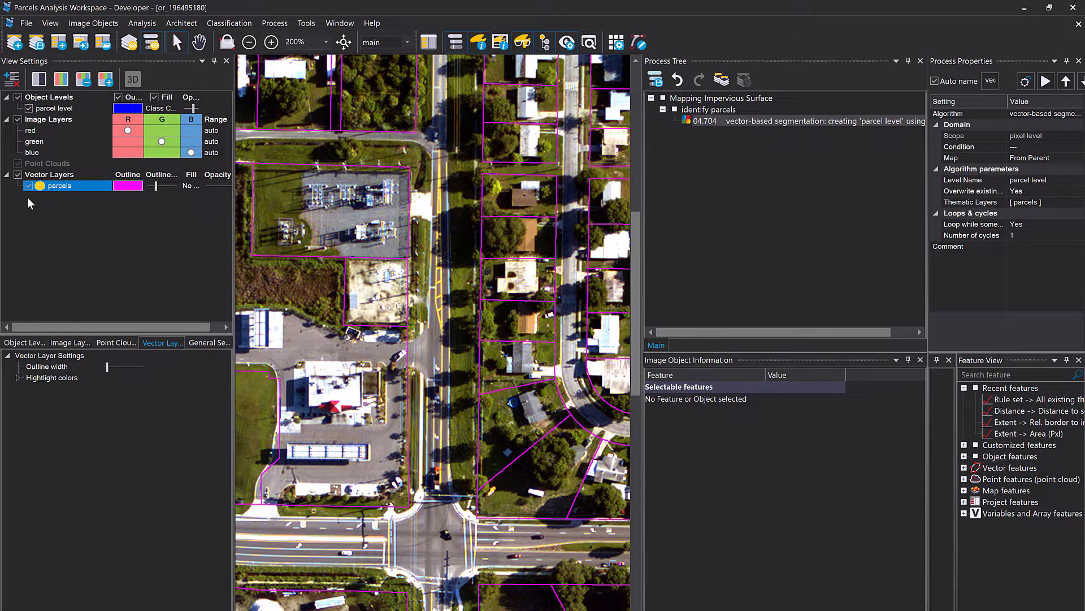
Hide the vector layers and select individual parcel objects to check the segmentation against the parcel outlines.
click(26, 186)
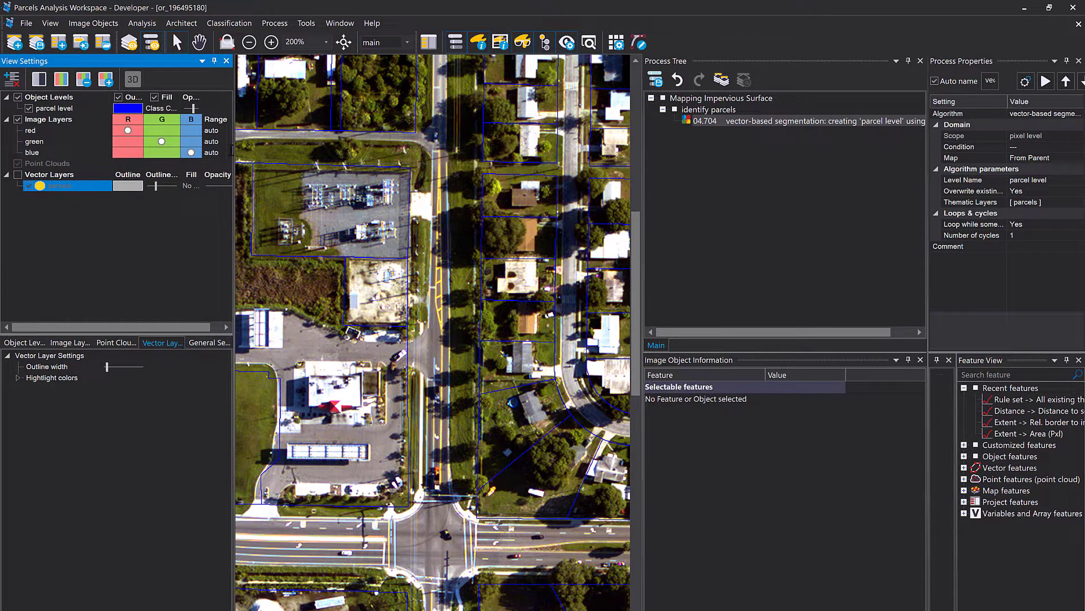
click(507, 232)
click(536, 279)
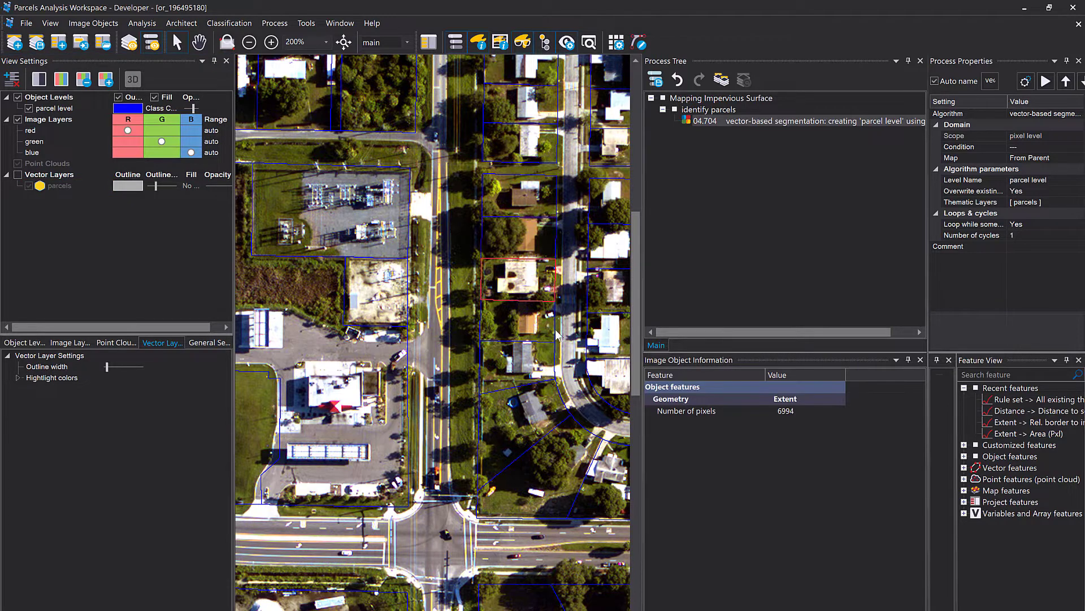
click(19, 175)
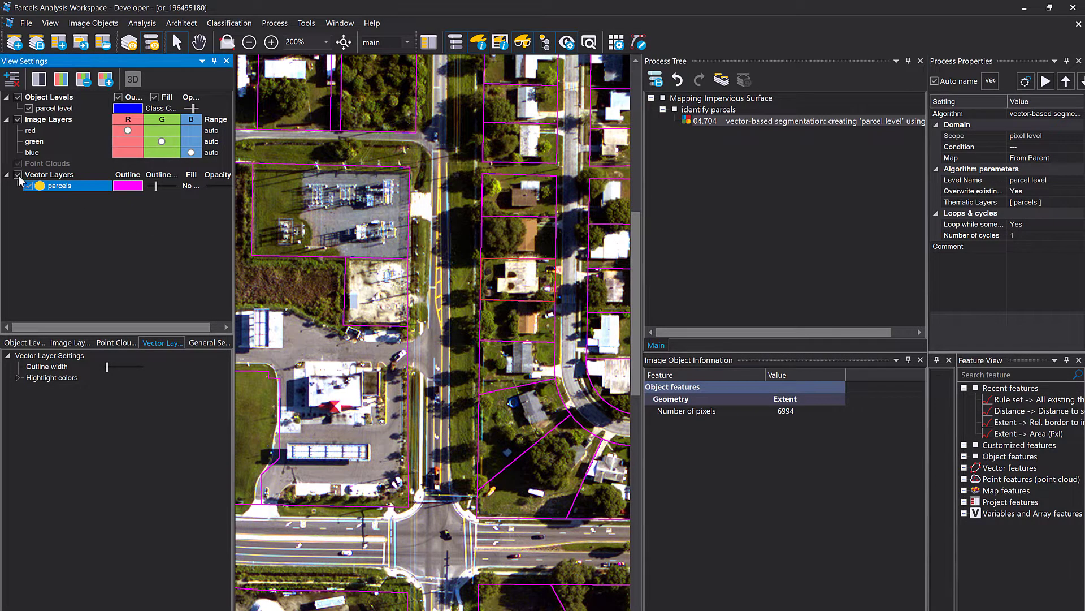
click(18, 175)
click(493, 375)
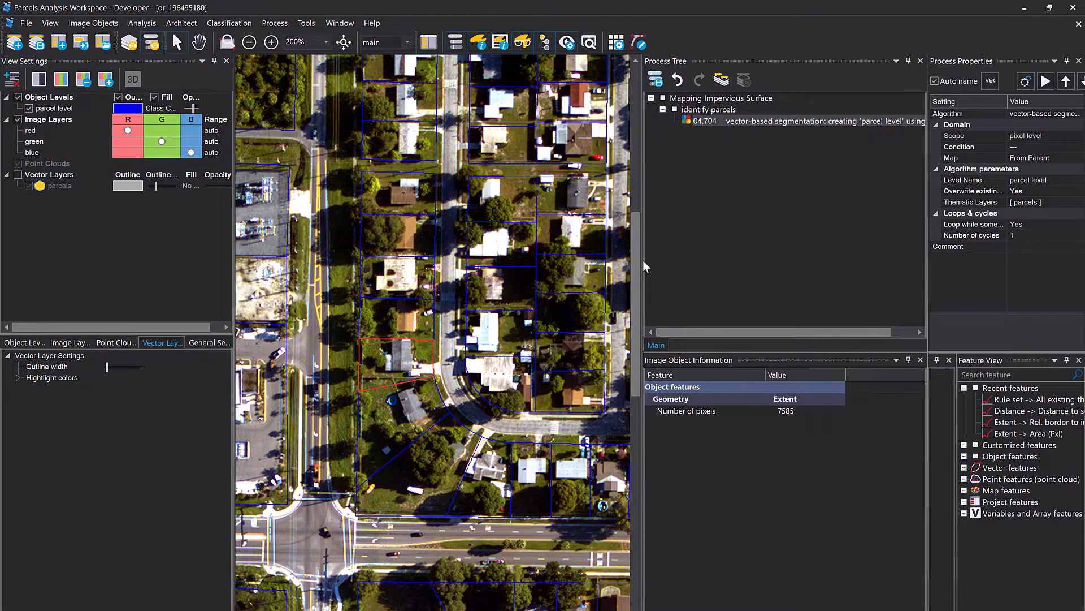
Widen the map view and set the parcel level's outline color to yellow.
drag(643, 261, 841, 290)
mouse_move(662, 345)
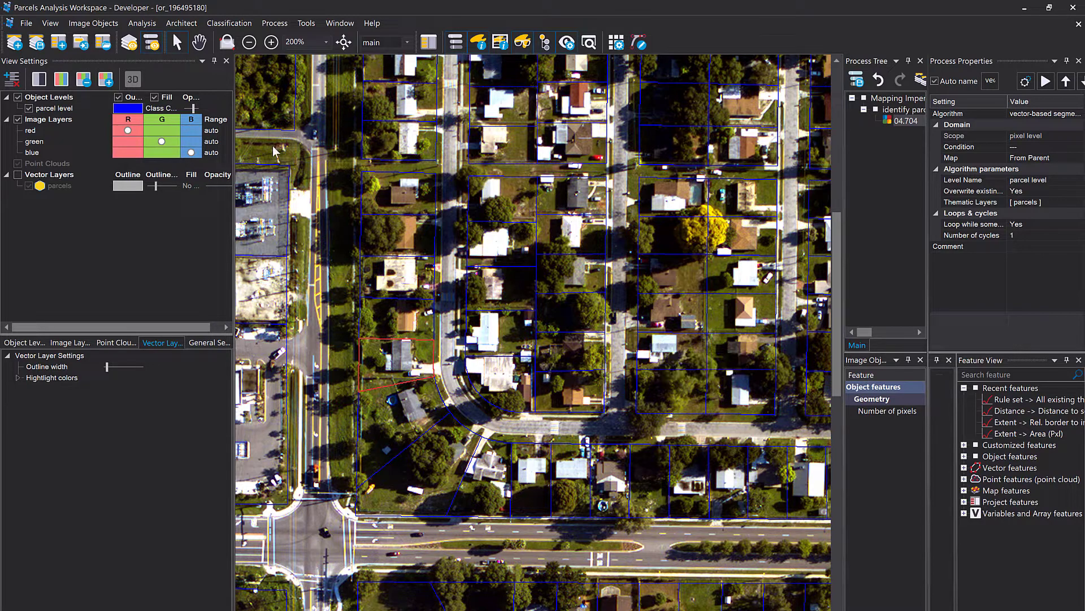
click(134, 109)
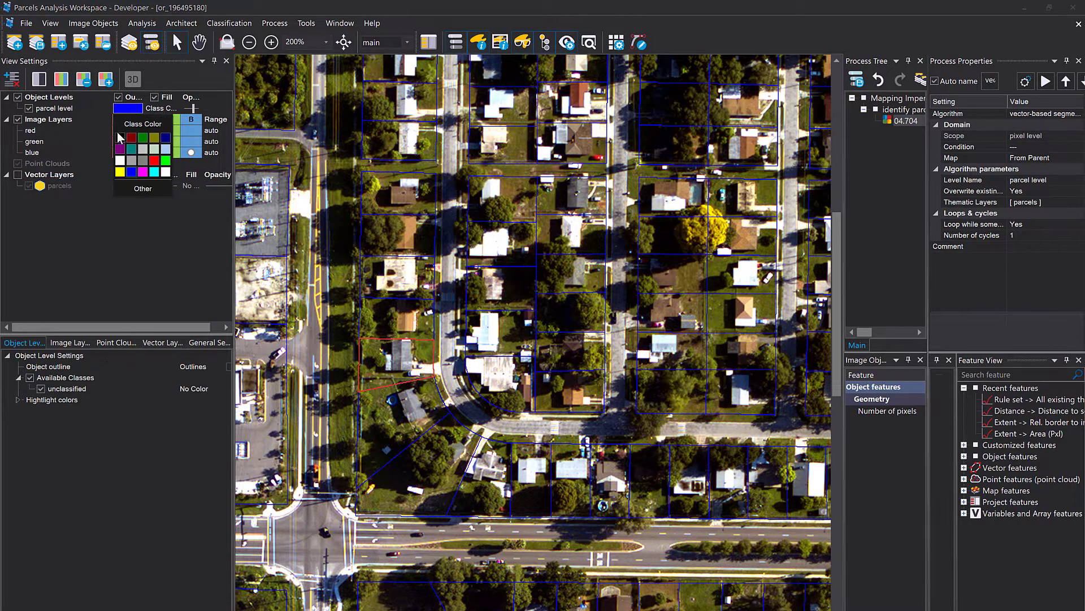
click(120, 138)
click(134, 109)
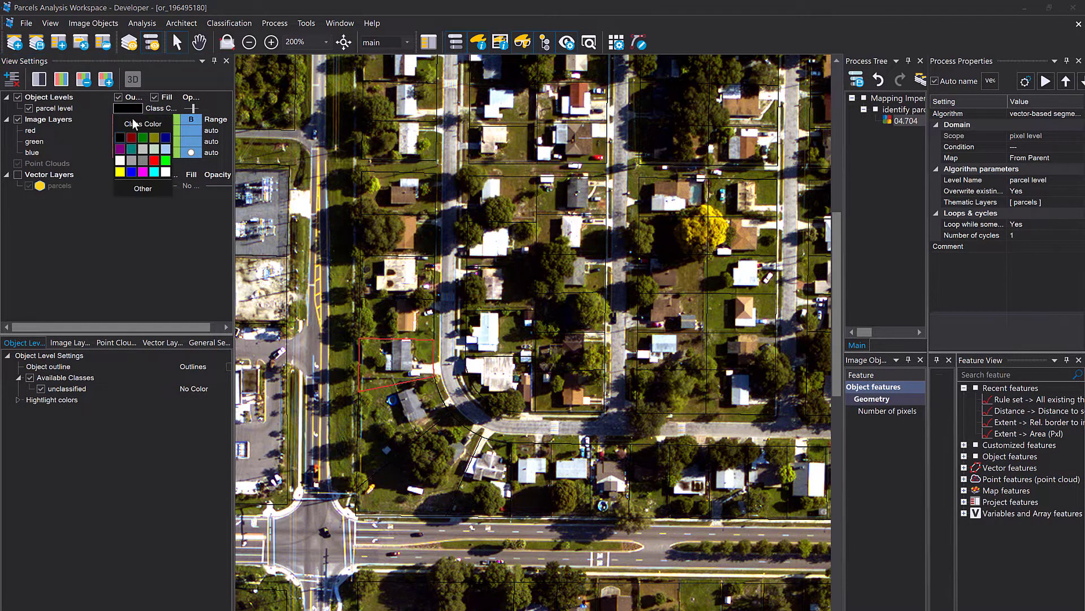
click(120, 178)
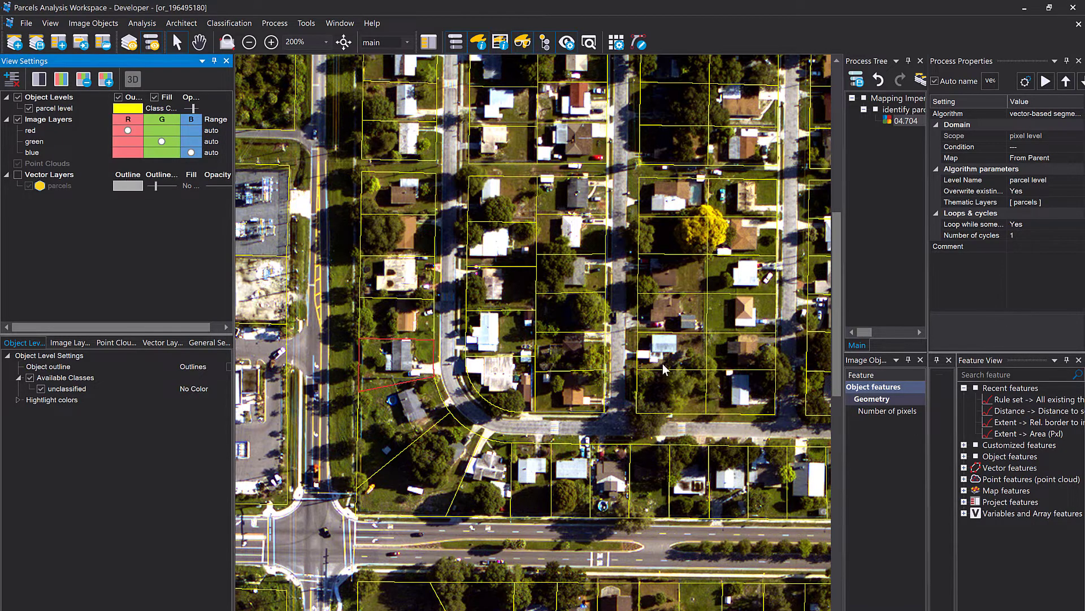
Select several individual parcel objects in the residential blocks to check their segmented outlines over a wider area.
scroll(689, 365, down, 2)
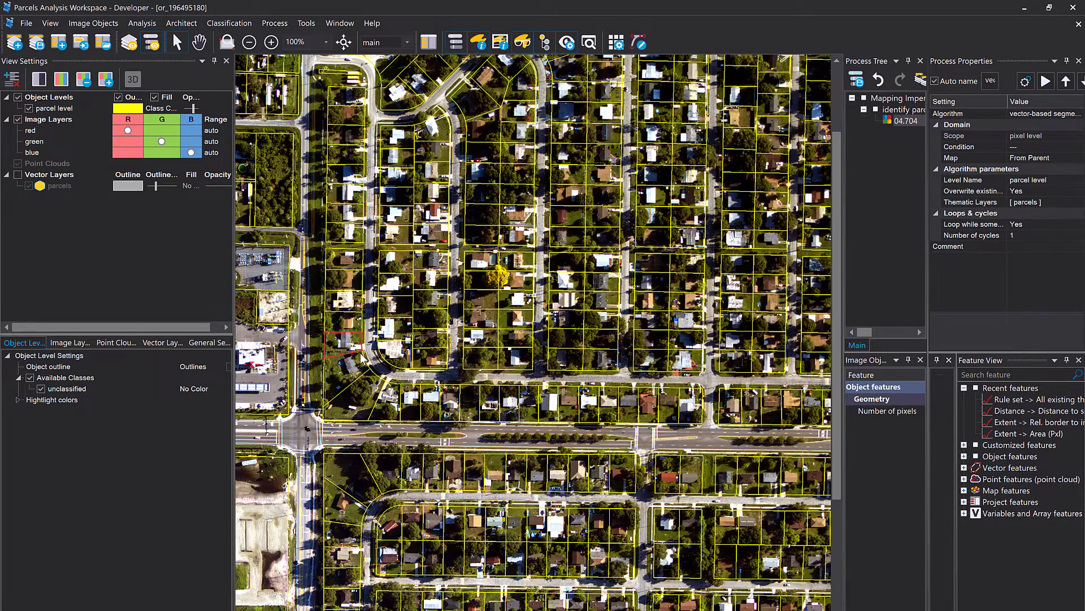
click(351, 327)
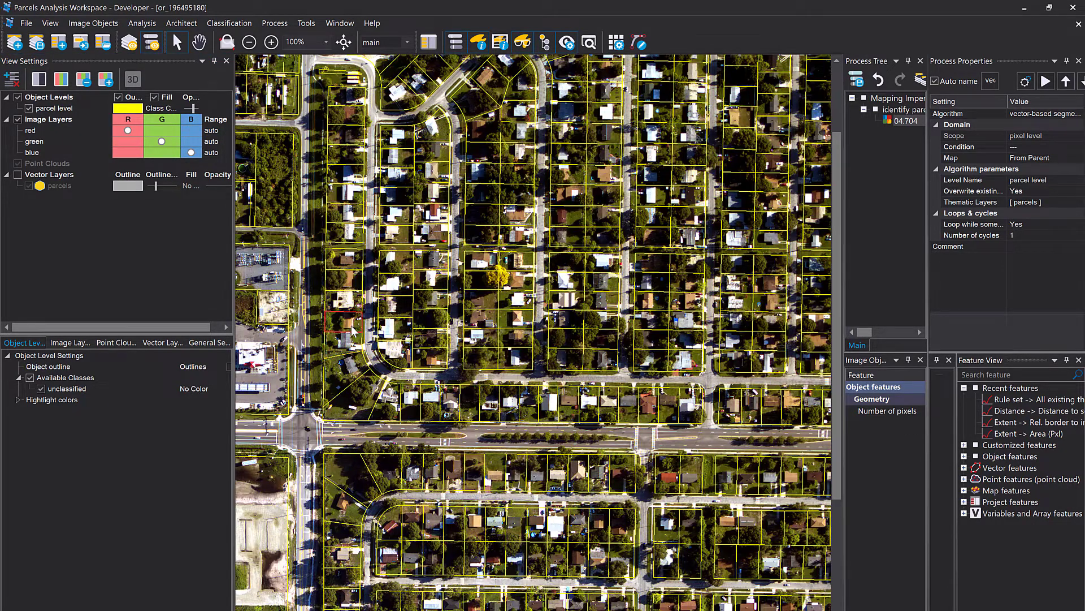
click(401, 309)
click(436, 304)
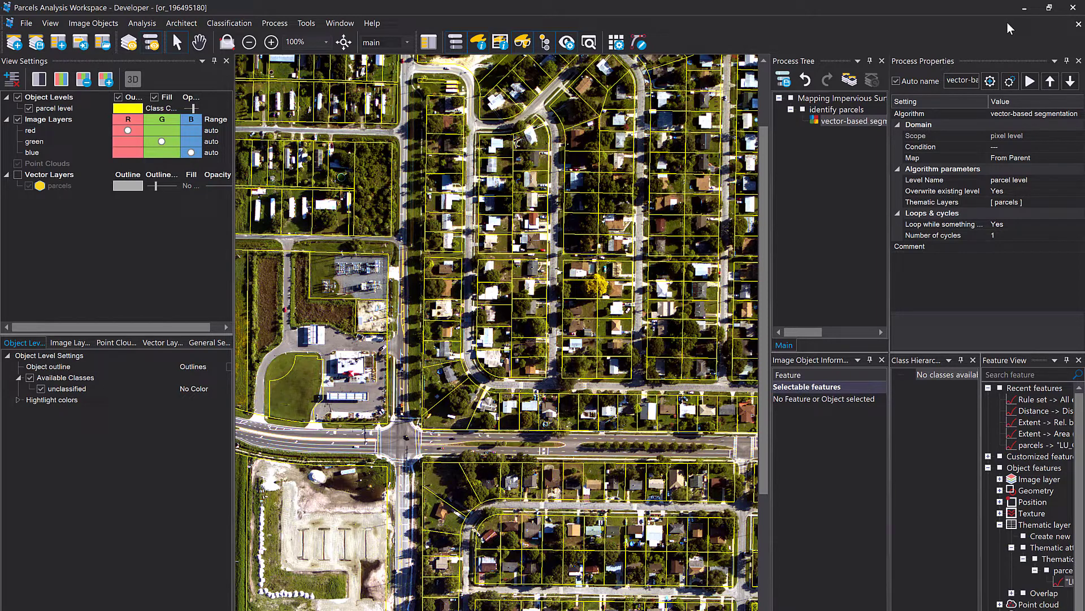
Show the vector layers again and open the Thematic Layer Attribute Table for the parcels layer.
click(17, 175)
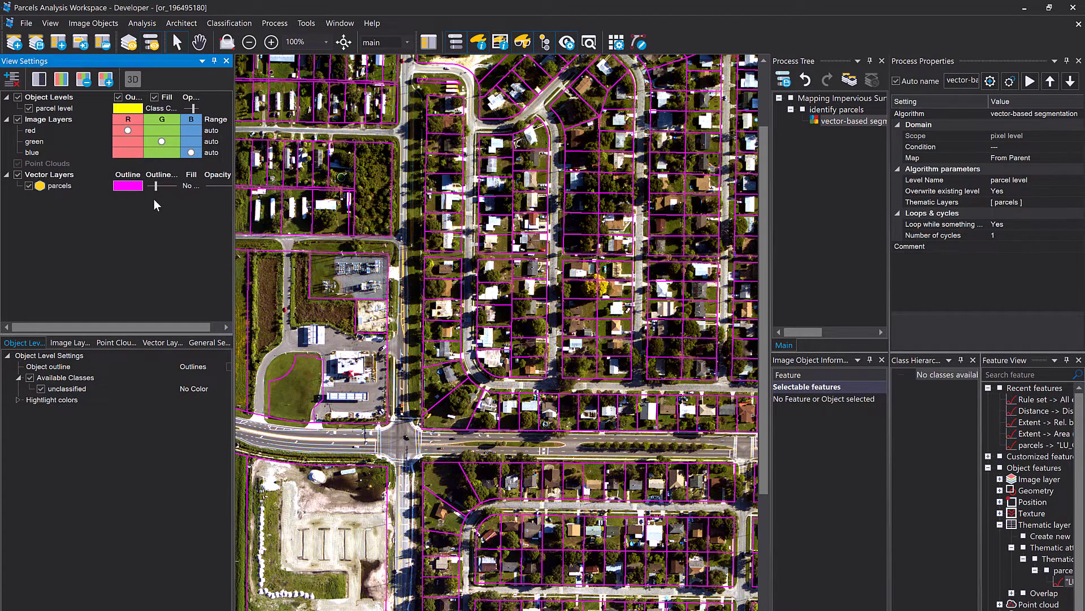
click(771, 156)
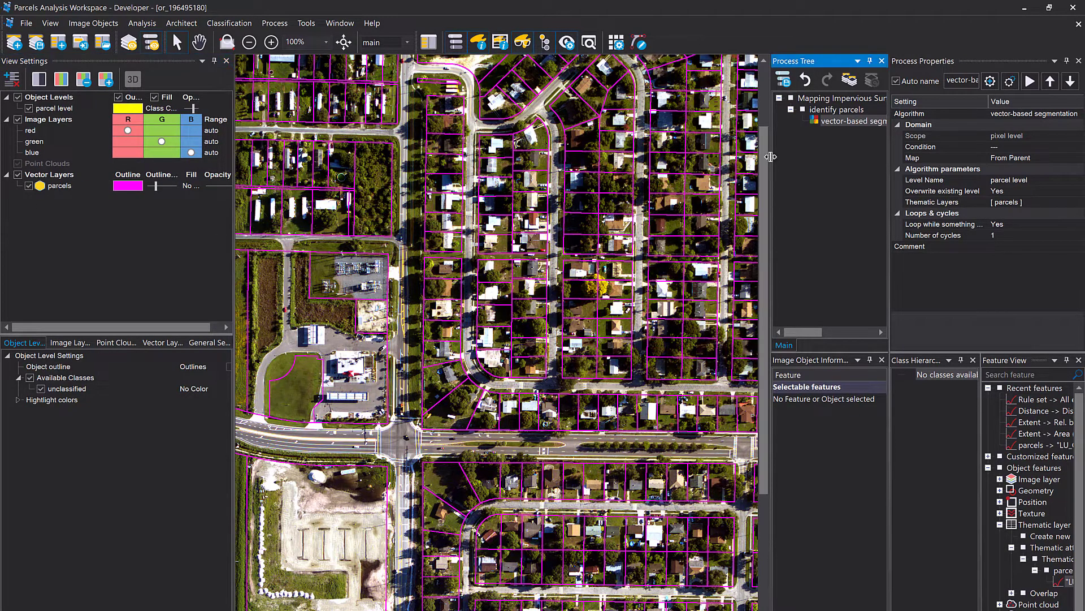
right_click(687, 32)
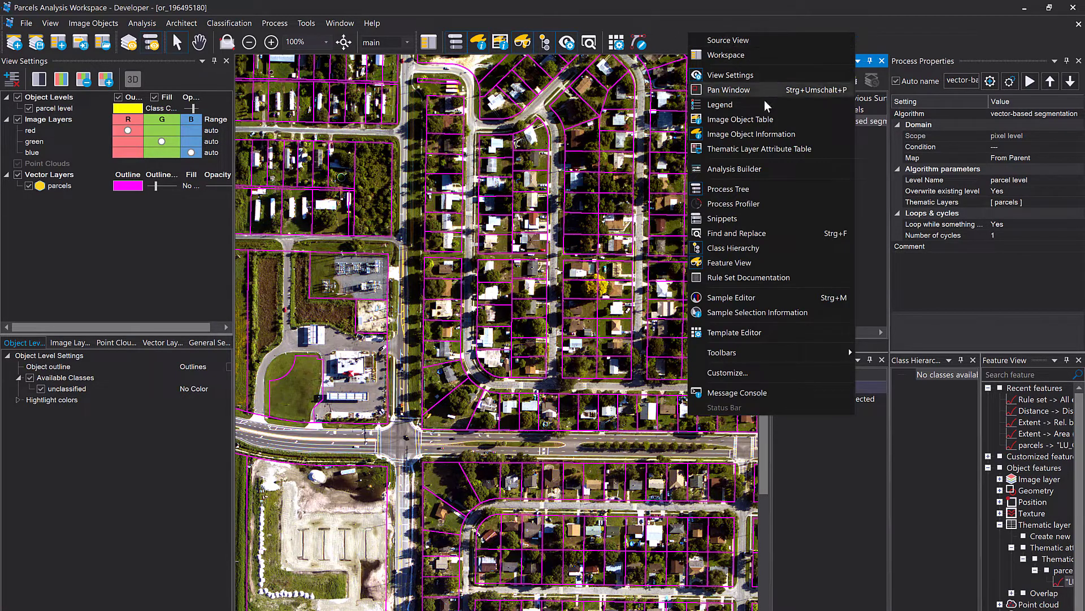
click(786, 148)
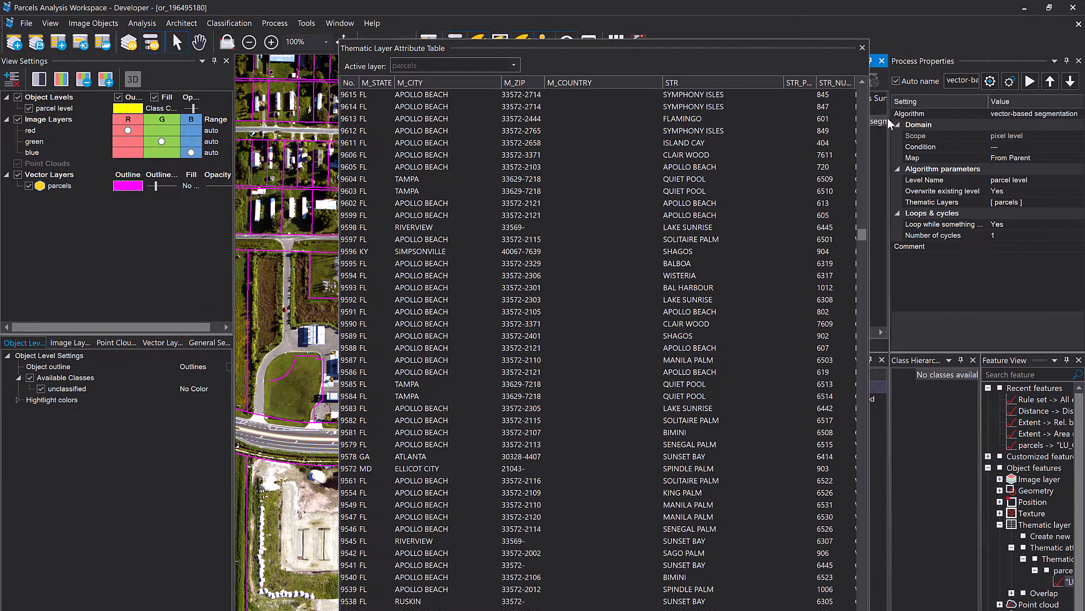
Examine the land use categories in the LU_GRP column of the parcels attribute table, and close the table.
drag(775, 48, 640, 52)
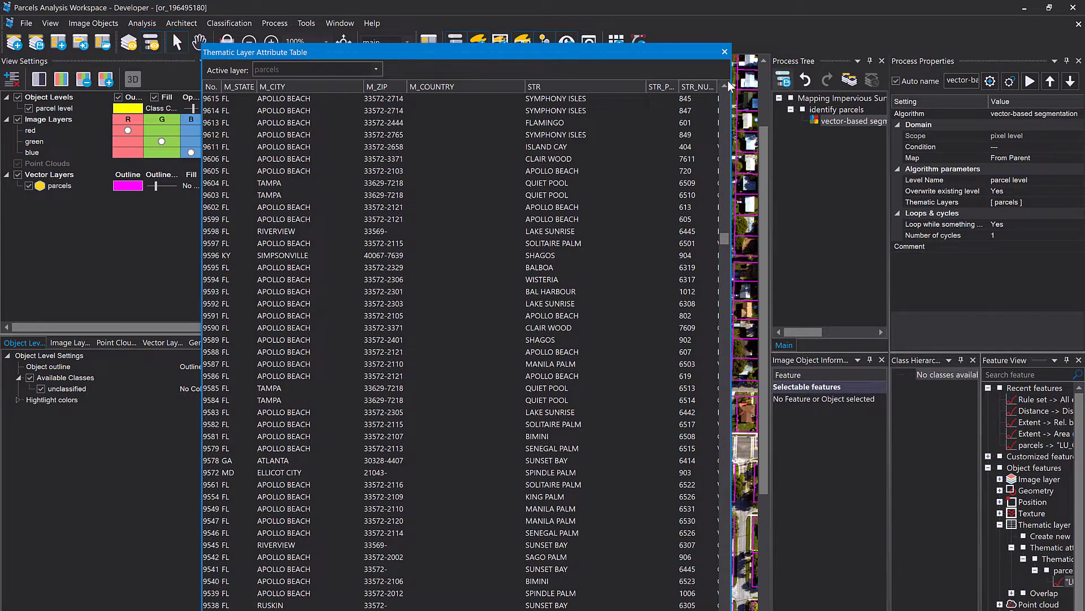
drag(615, 52, 675, 39)
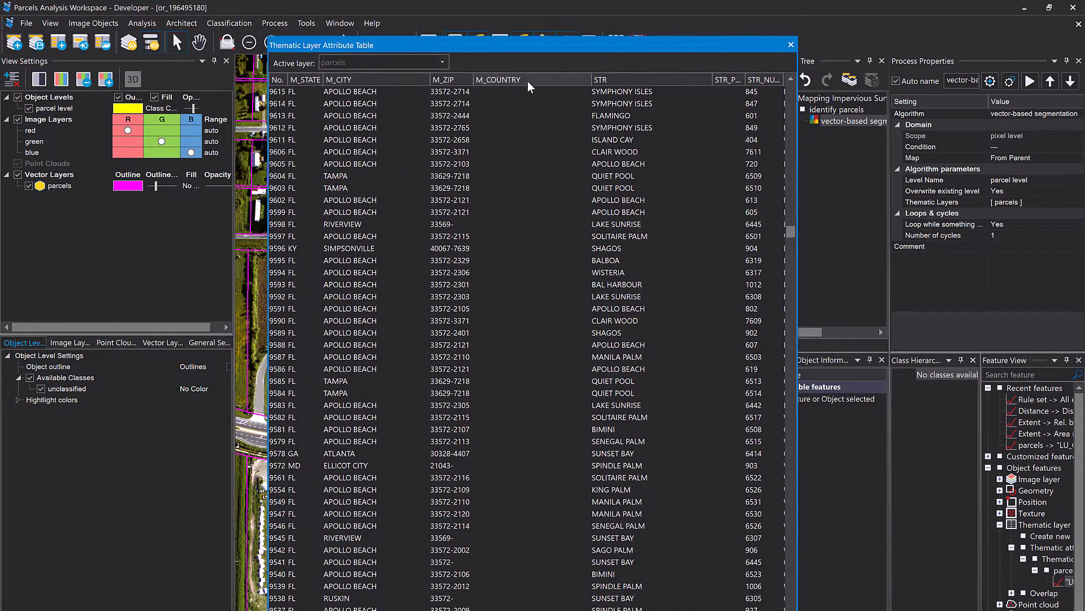
right_click(528, 81)
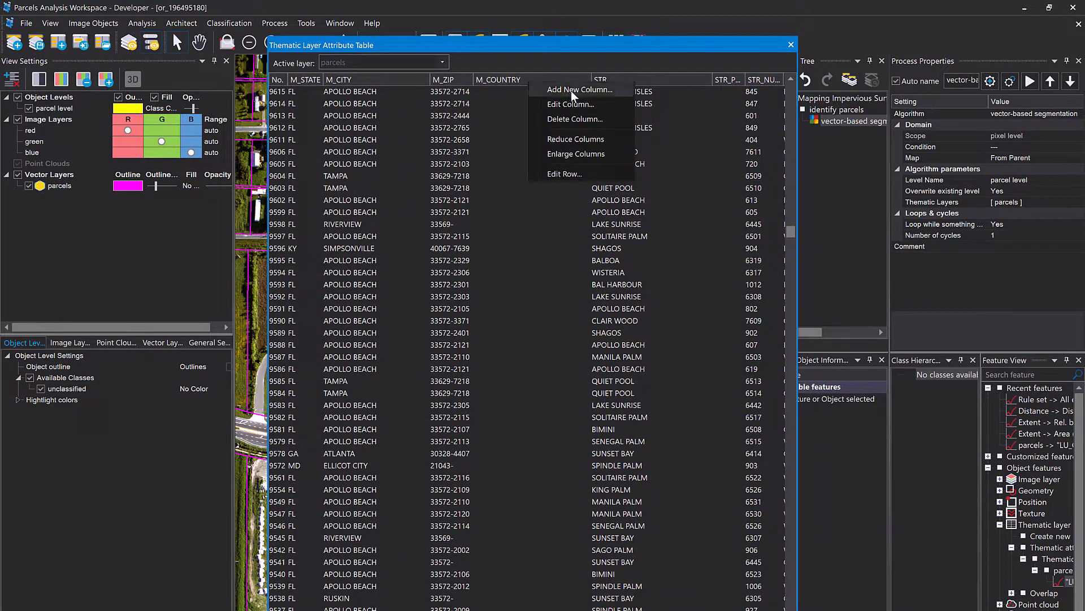
click(515, 71)
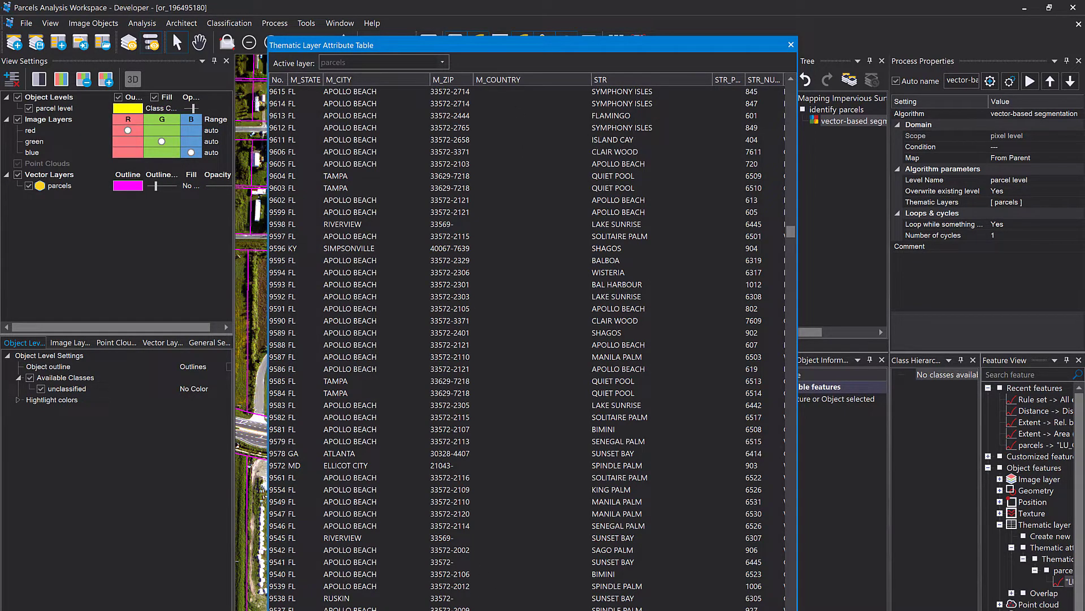
scroll(527, 342, right, 6)
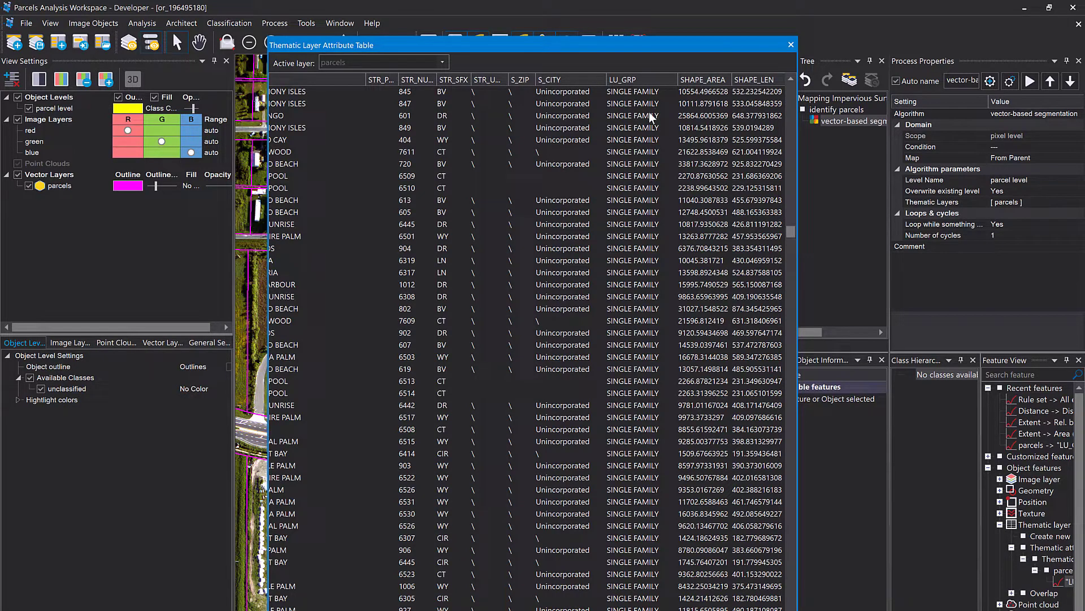
drag(791, 232, 782, 116)
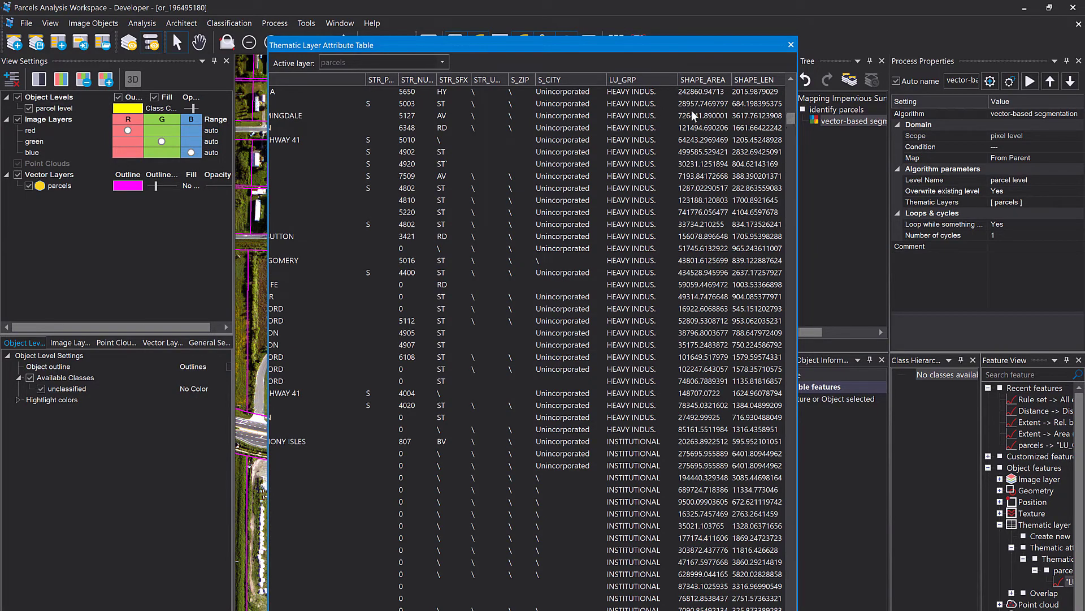
mouse_move(791, 120)
mouse_down()
mouse_move(791, 83)
mouse_move(791, 101)
mouse_up()
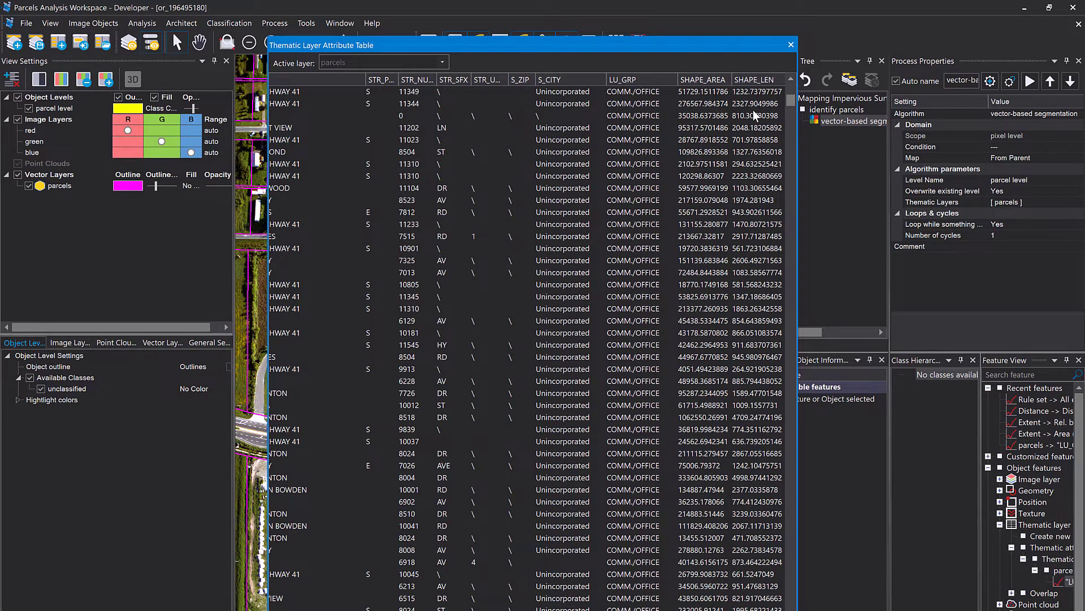
click(792, 49)
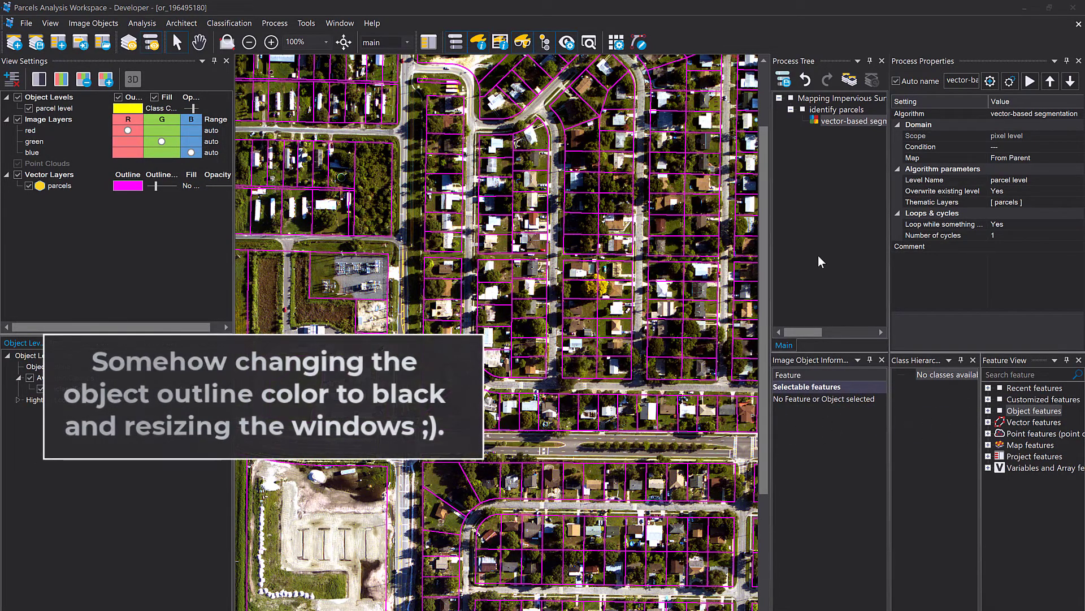
Widen the process tree, hide the vector layers and set the parcel level's outline color to black.
click(817, 122)
drag(771, 157, 706, 157)
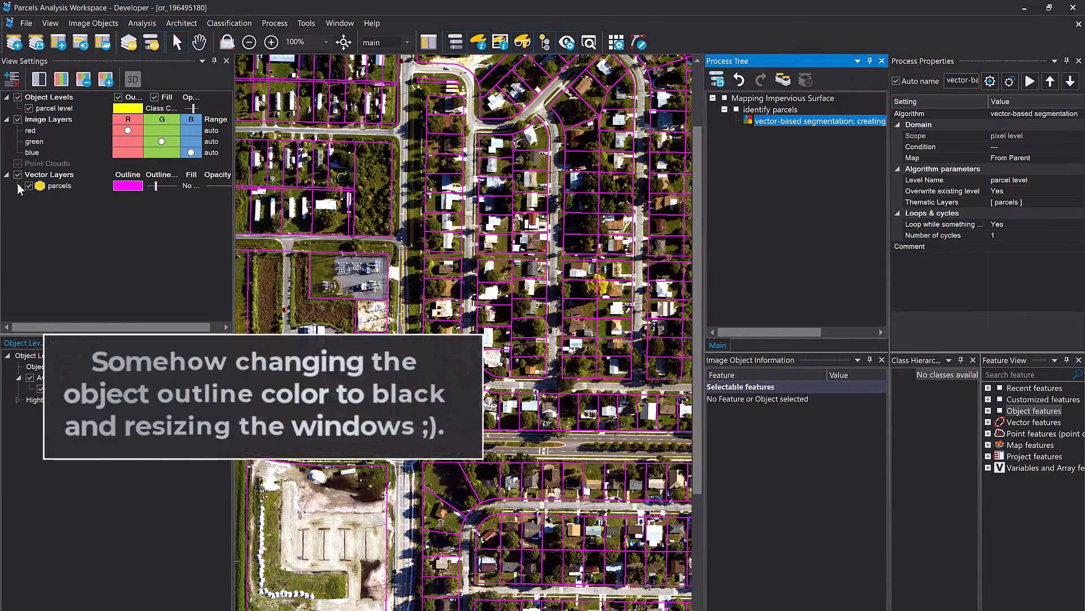
click(17, 175)
click(128, 108)
click(118, 120)
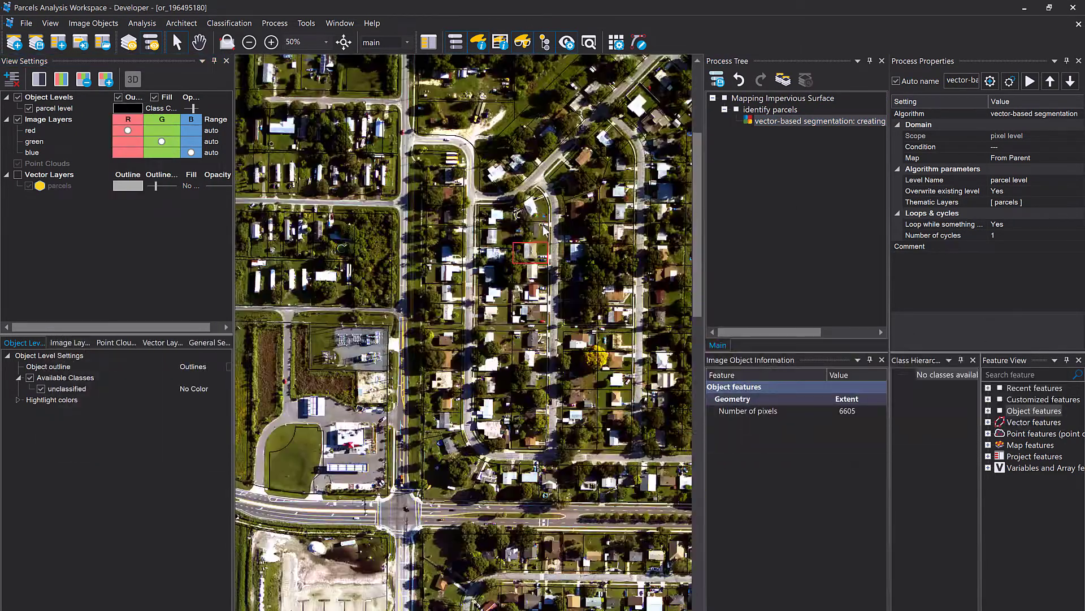
Add a new process after the vector-based segmentation and assign it the assign class algorithm.
click(728, 171)
right_click(766, 163)
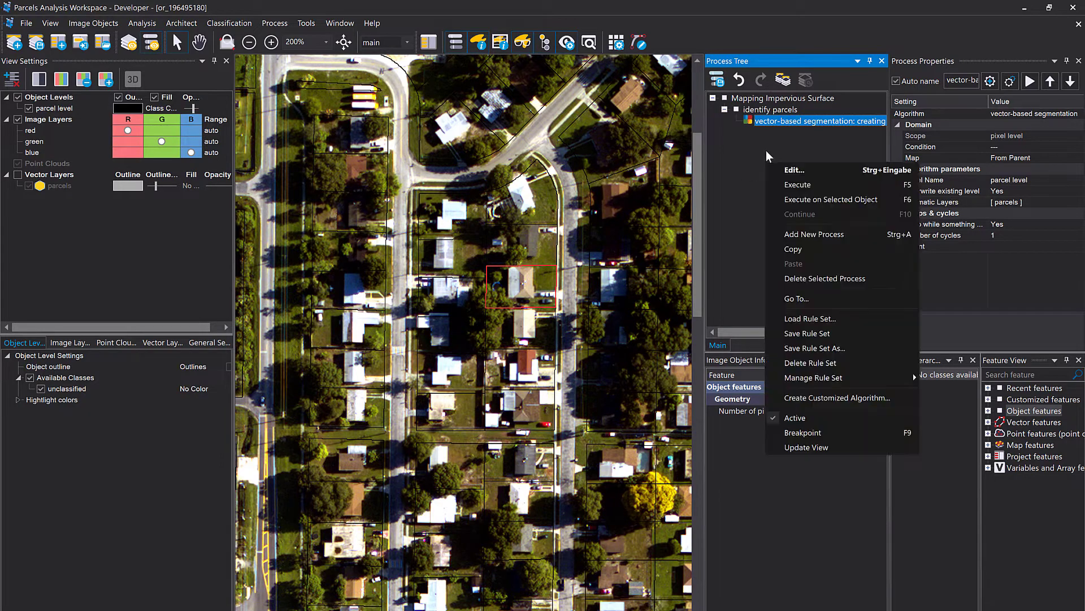
click(809, 235)
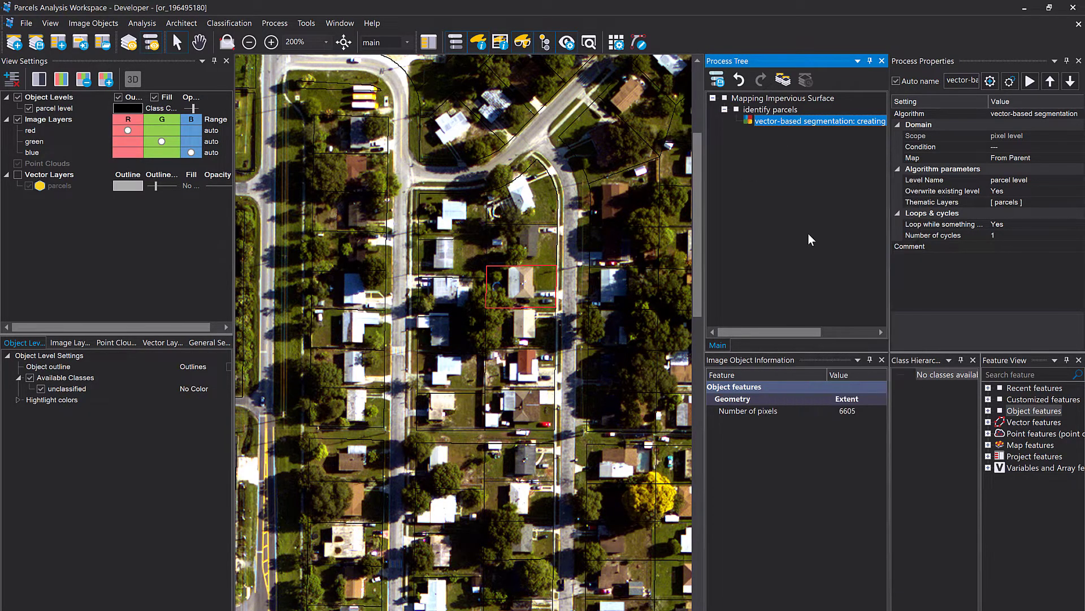
text(assig)
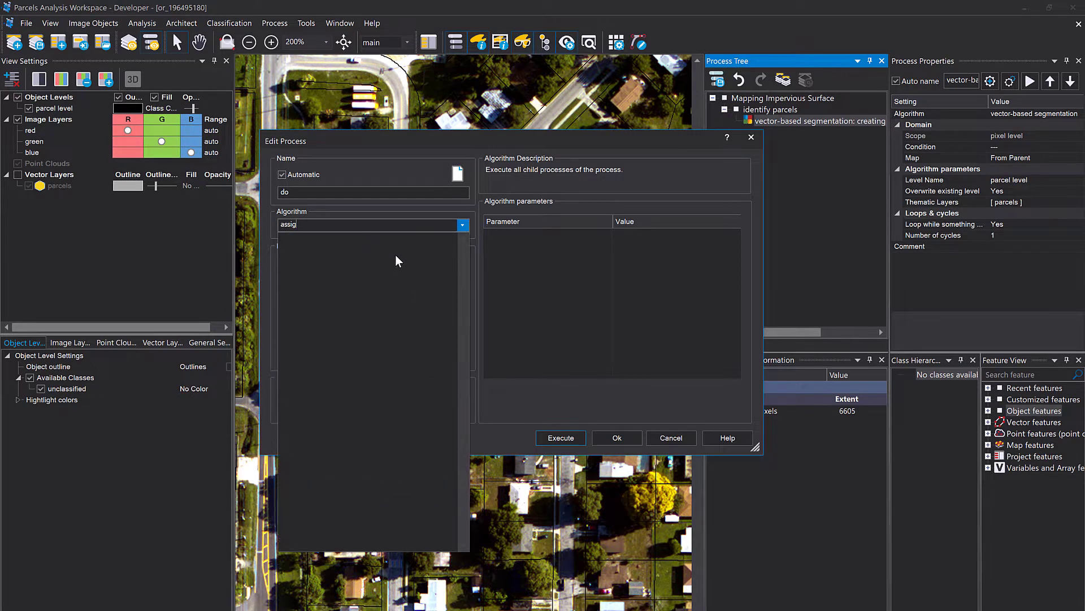
key(Return)
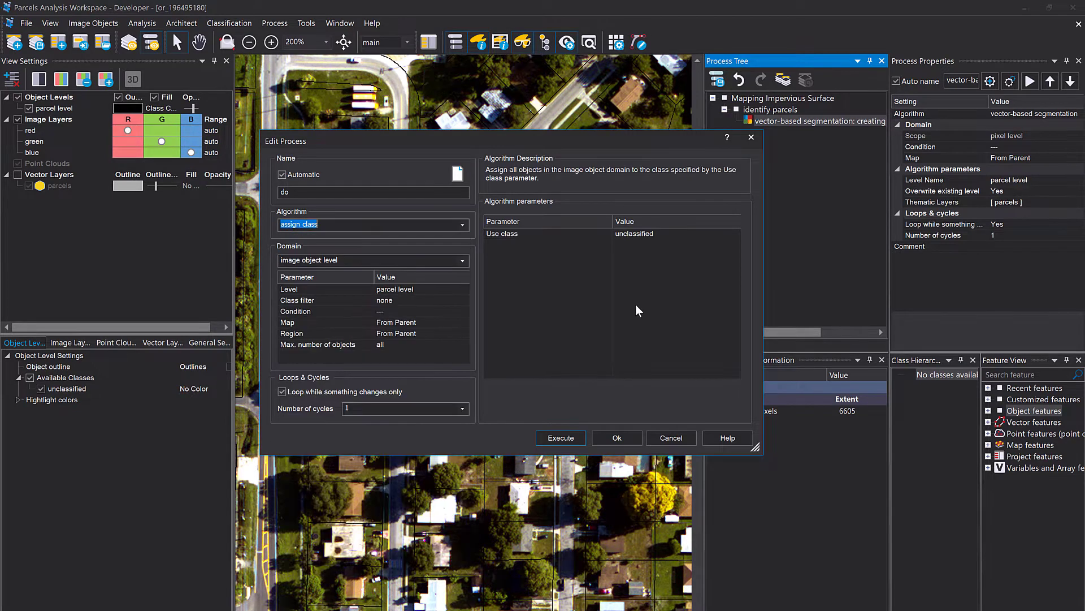
Open the assign class process's condition for editing and bring up the feature selection for its first value.
click(355, 311)
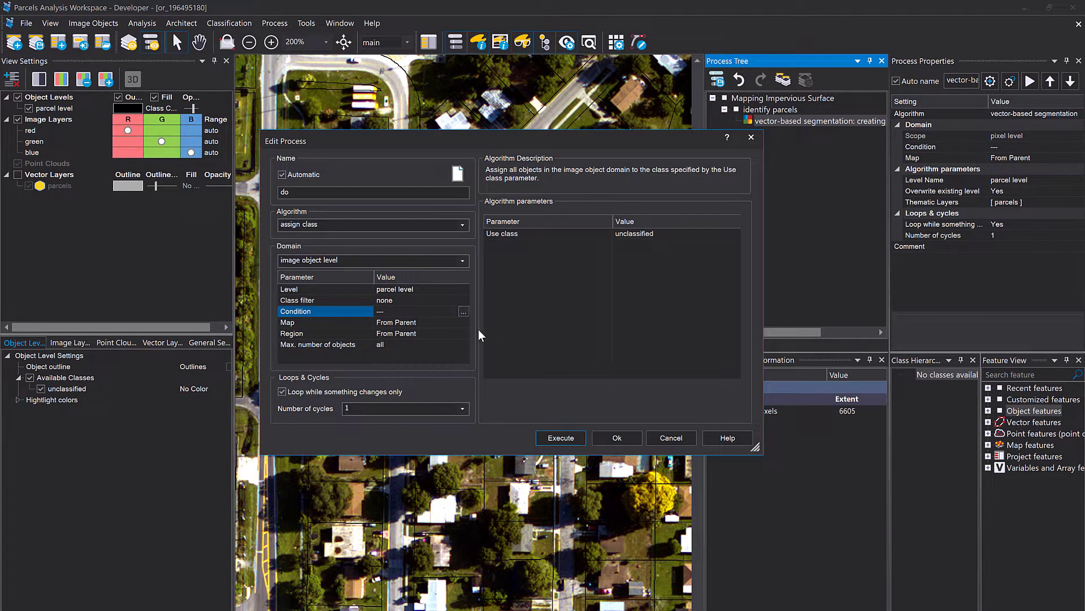
click(464, 312)
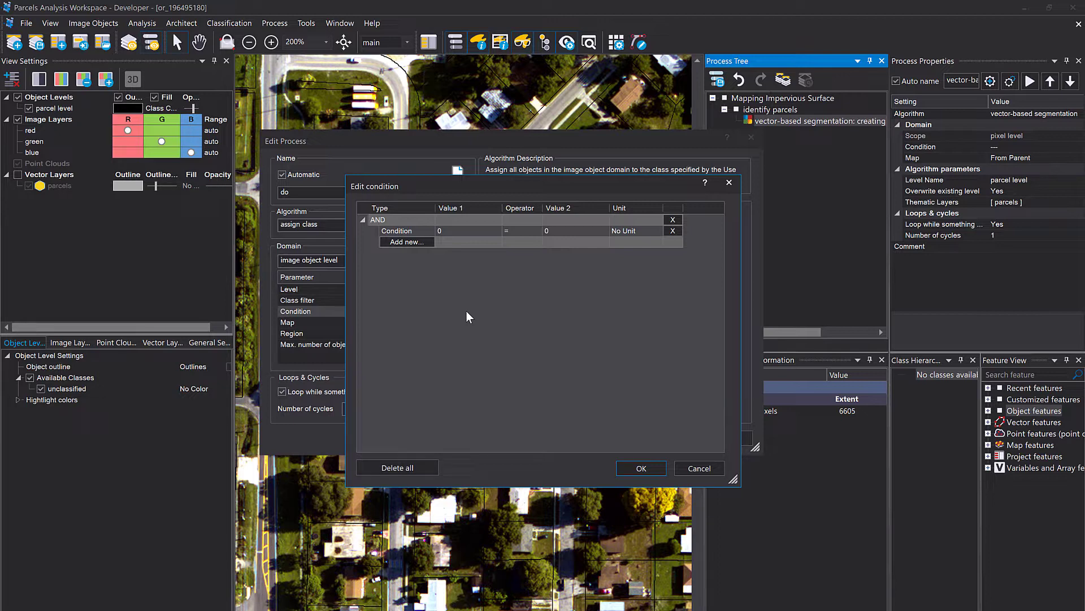
click(482, 231)
drag(510, 185, 495, 181)
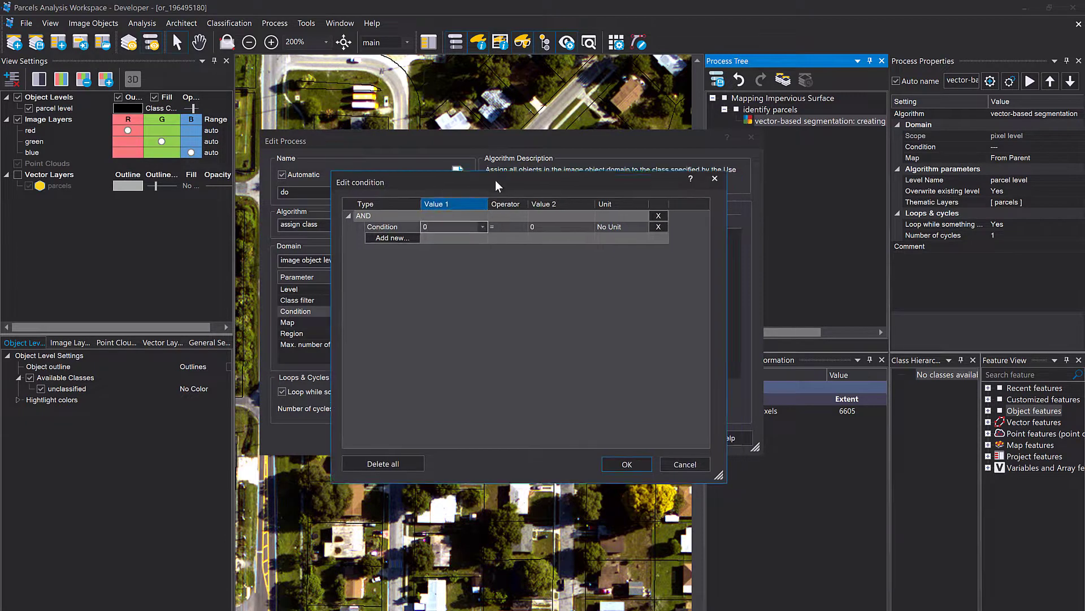
click(480, 225)
click(482, 222)
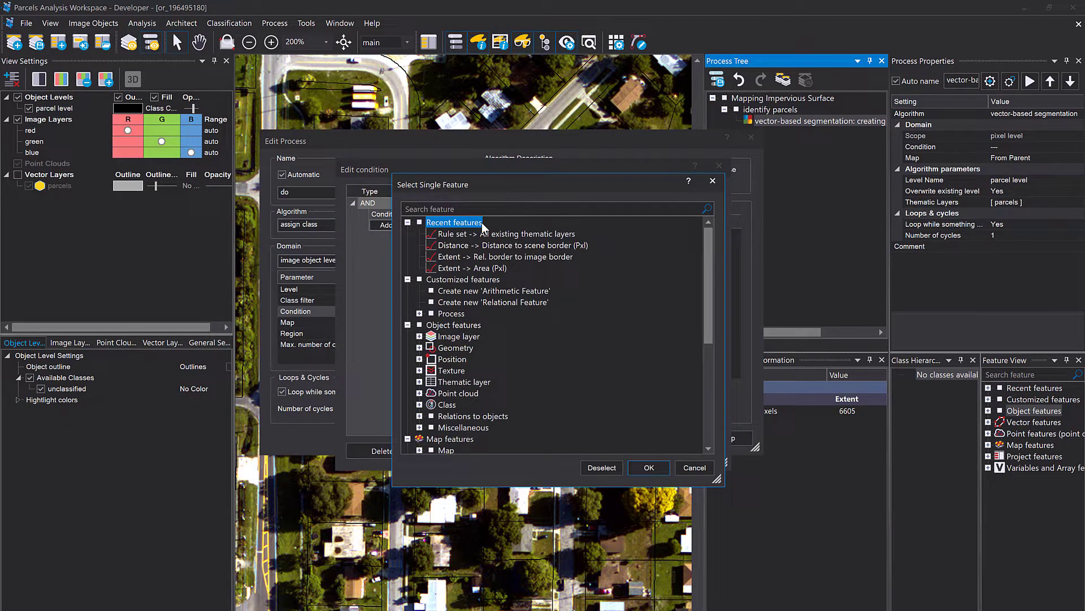
Create a thematic object attribute feature using the parcels thematic layer and its LU_GRP attribute.
click(455, 323)
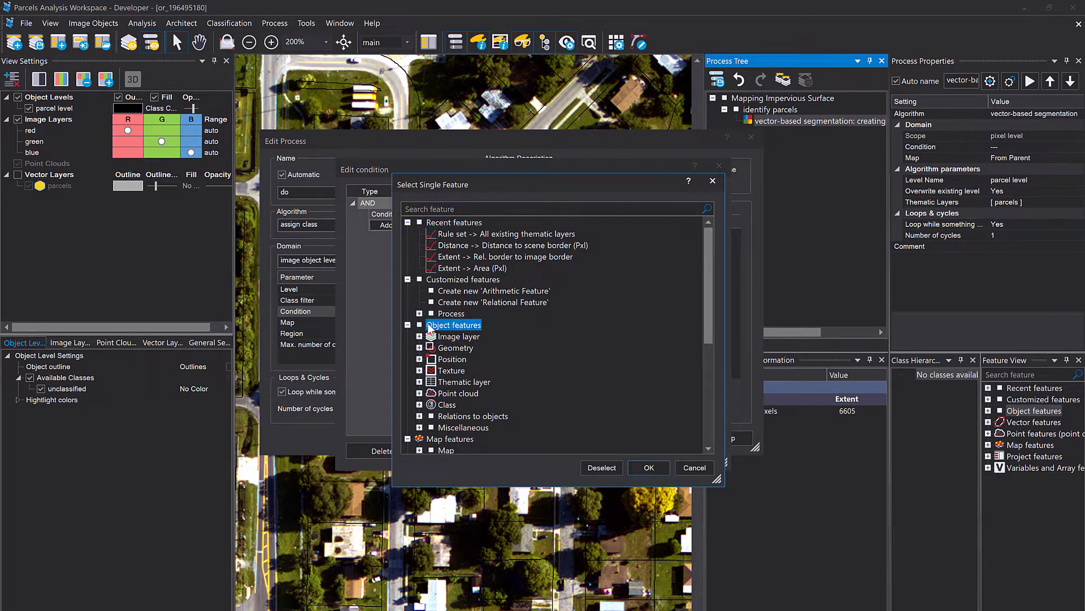
click(418, 382)
click(475, 394)
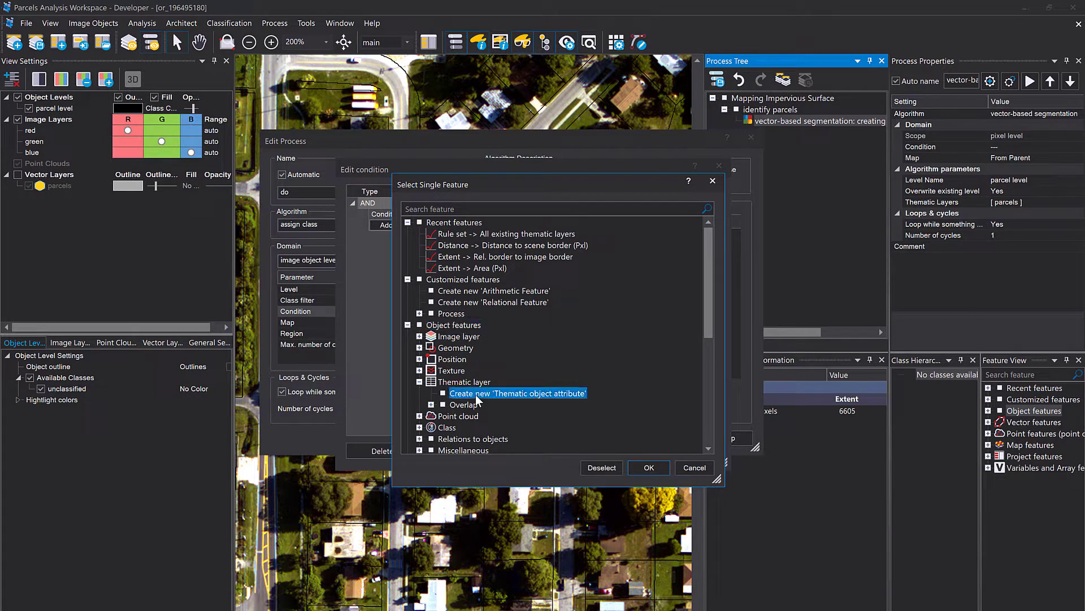
double_click(508, 396)
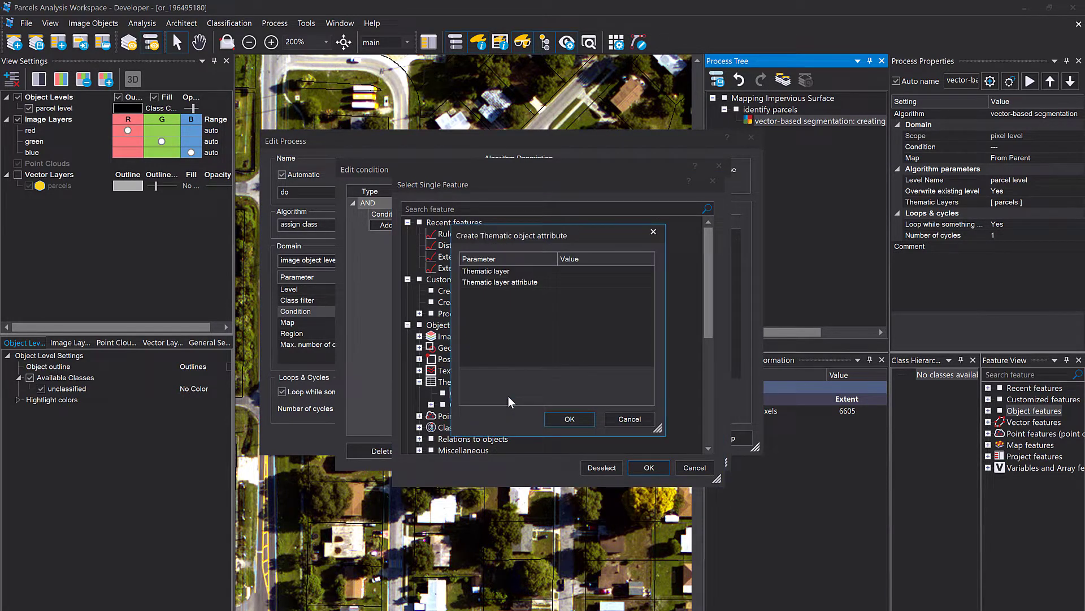
click(643, 273)
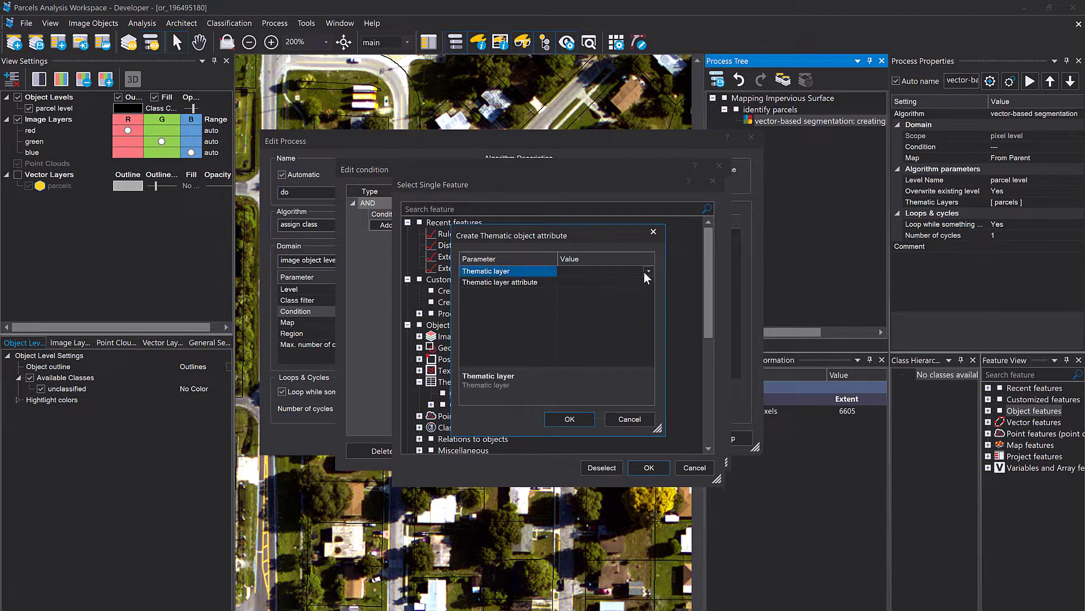
click(649, 273)
click(629, 283)
click(629, 283)
click(649, 282)
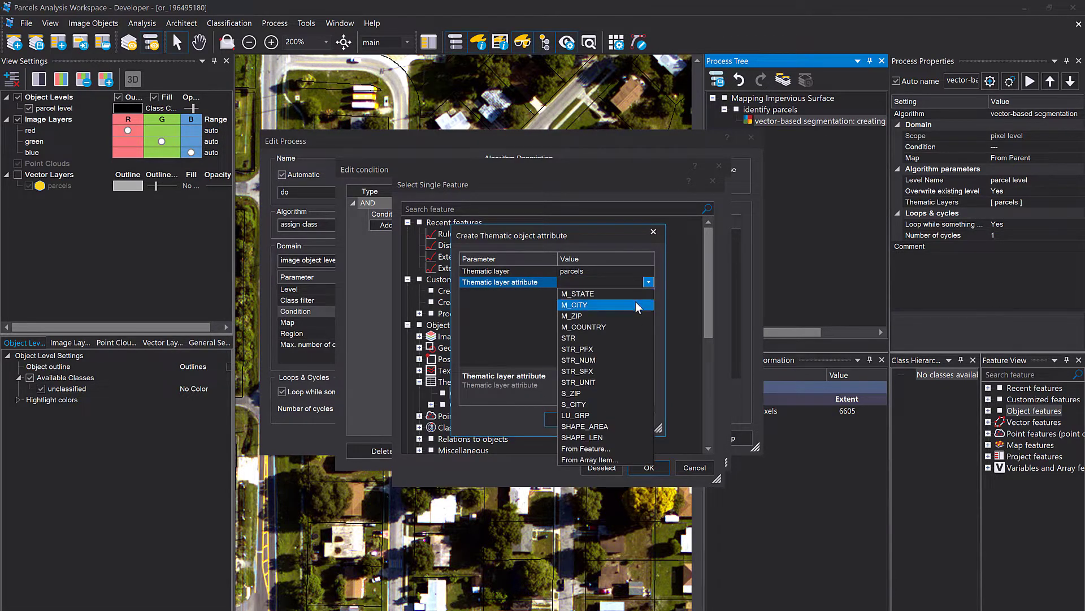
click(615, 416)
click(583, 416)
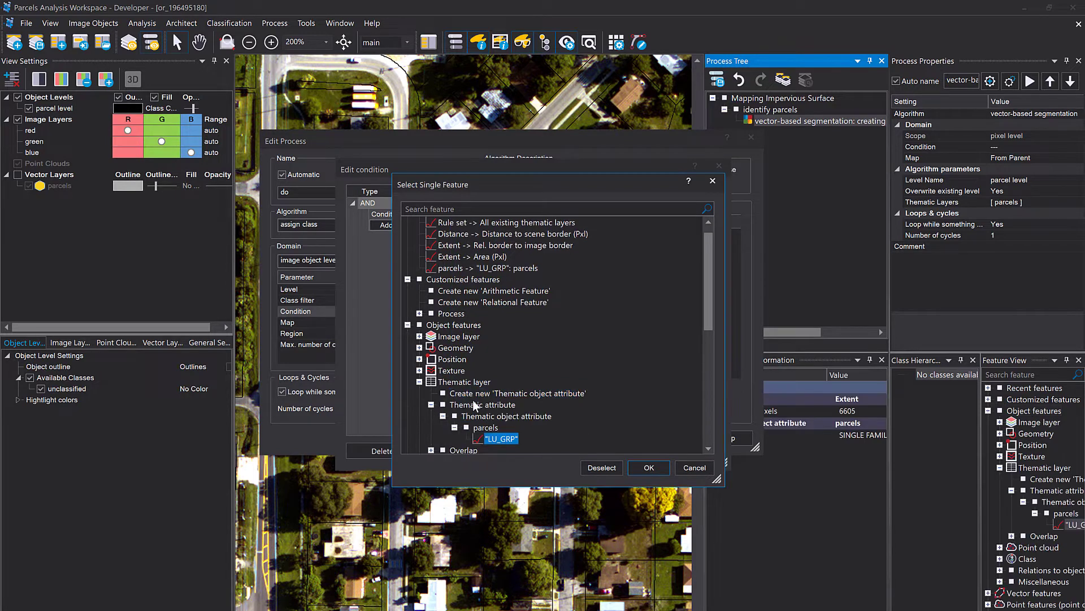
Set the assign class condition to the parcels LU_GRP attribute equal to "MOBILE HOMES".
double_click(507, 439)
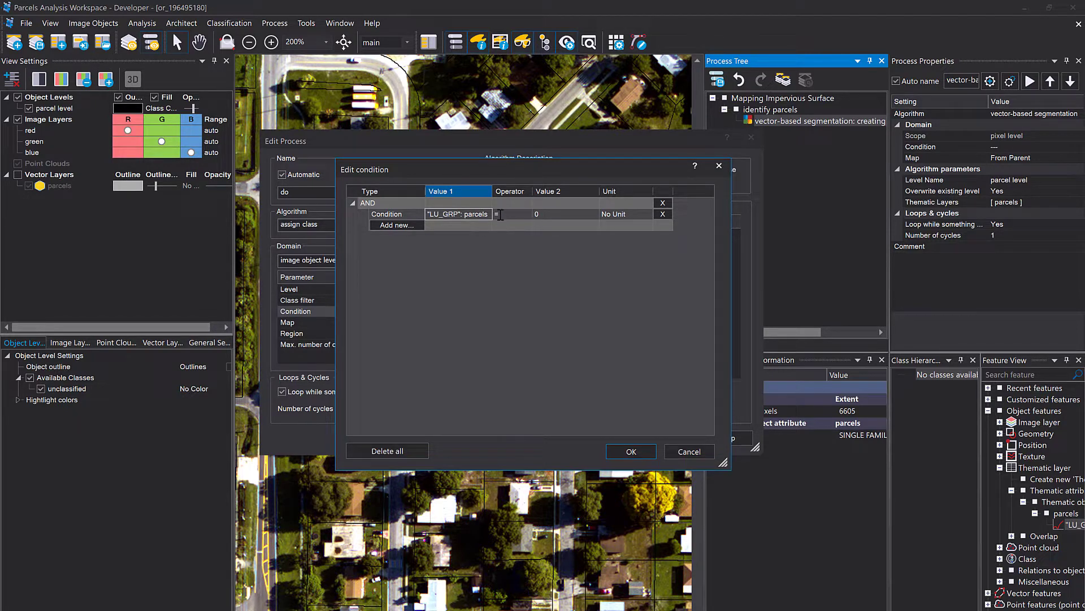
click(561, 214)
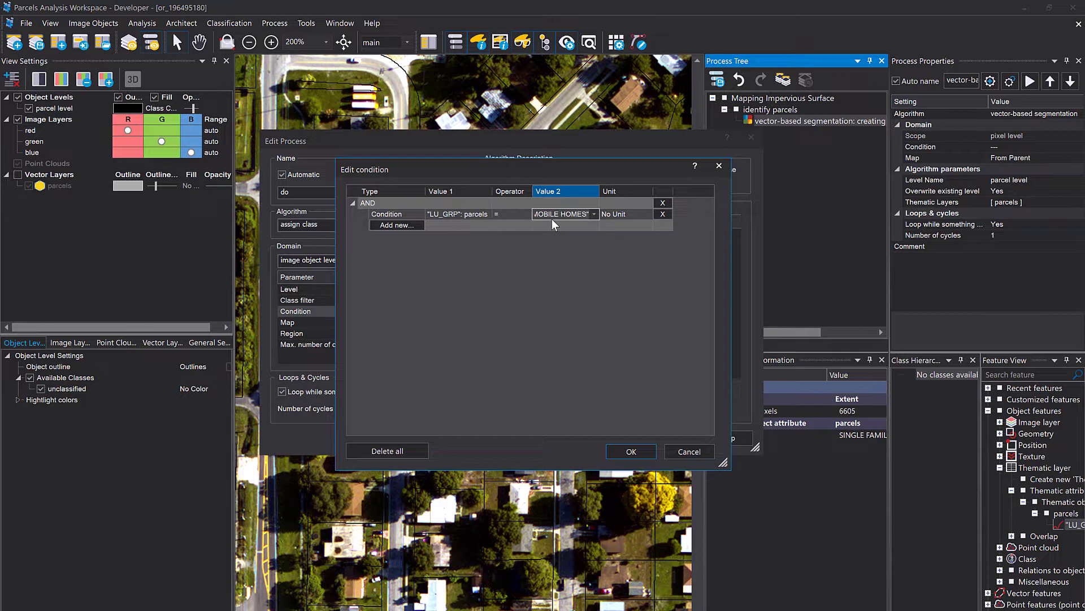
mouse_move(557, 215)
mouse_down()
mouse_move(524, 223)
mouse_move(600, 214)
mouse_move(521, 214)
mouse_move(557, 212)
mouse_up()
click(575, 213)
click(582, 219)
click(550, 214)
click(588, 239)
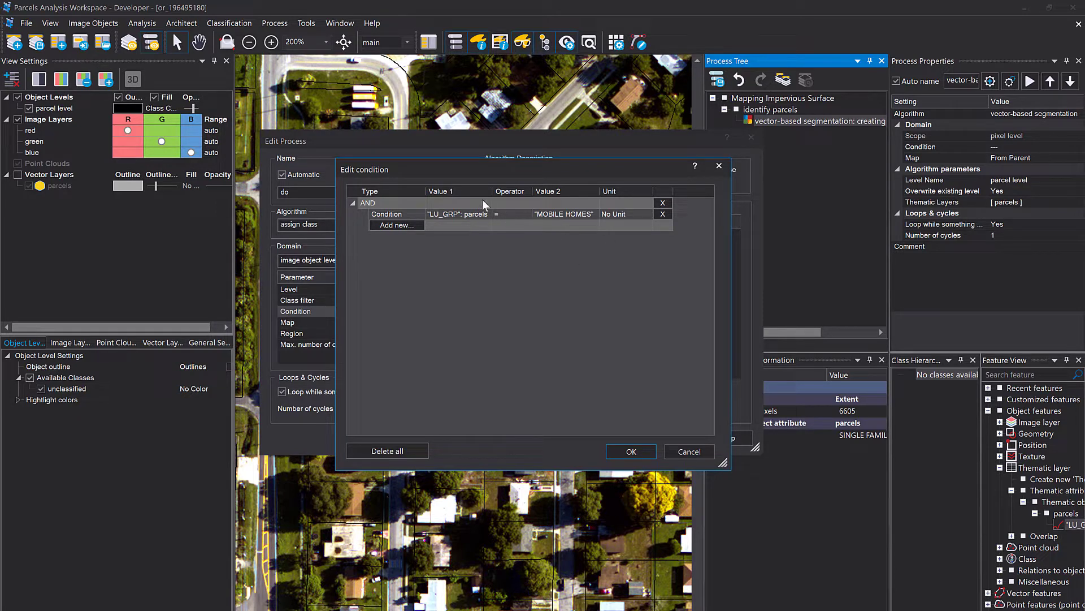
click(631, 451)
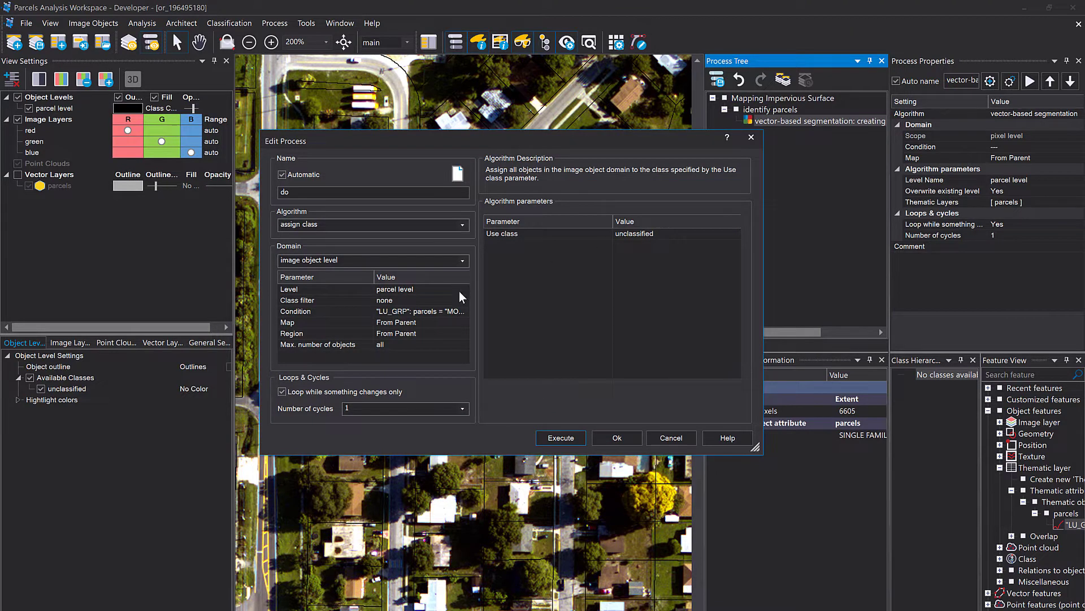
Create a blue class named parcels as the class to assign and execute the process.
click(675, 233)
text(parcels)
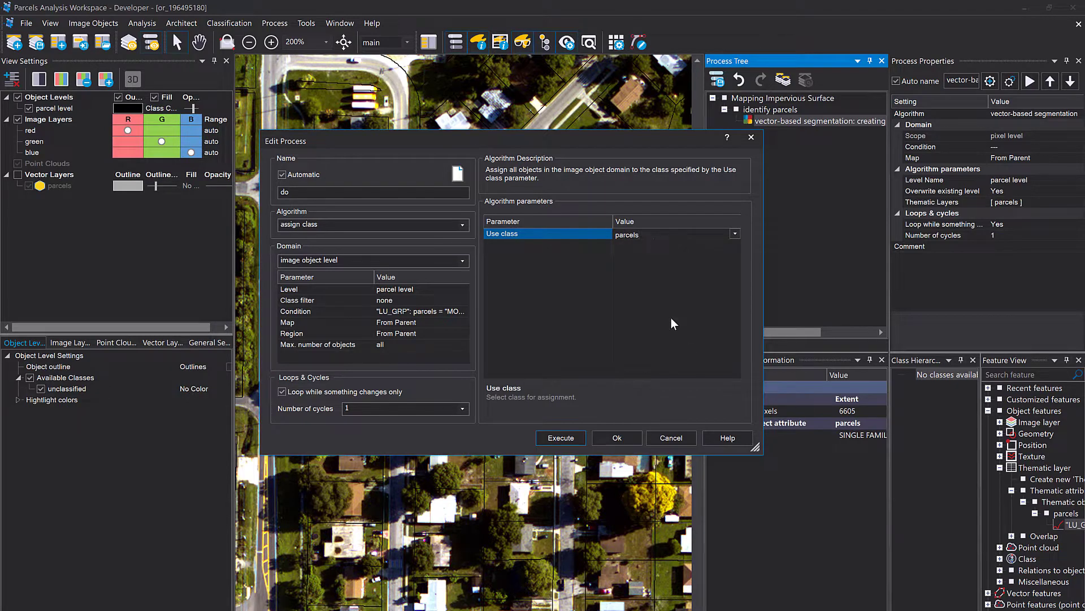
key(Return)
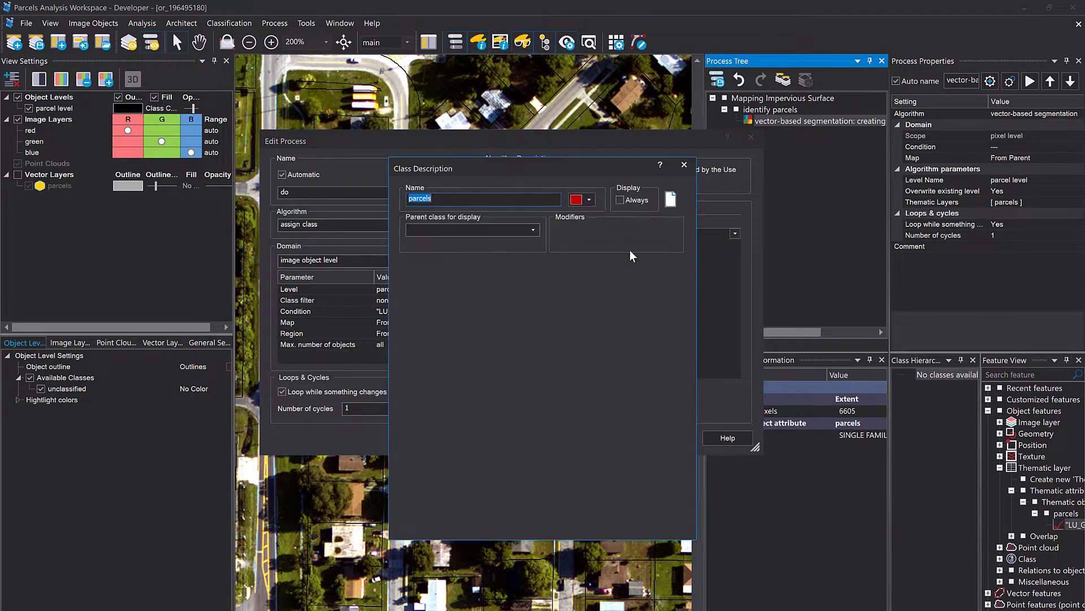
click(589, 200)
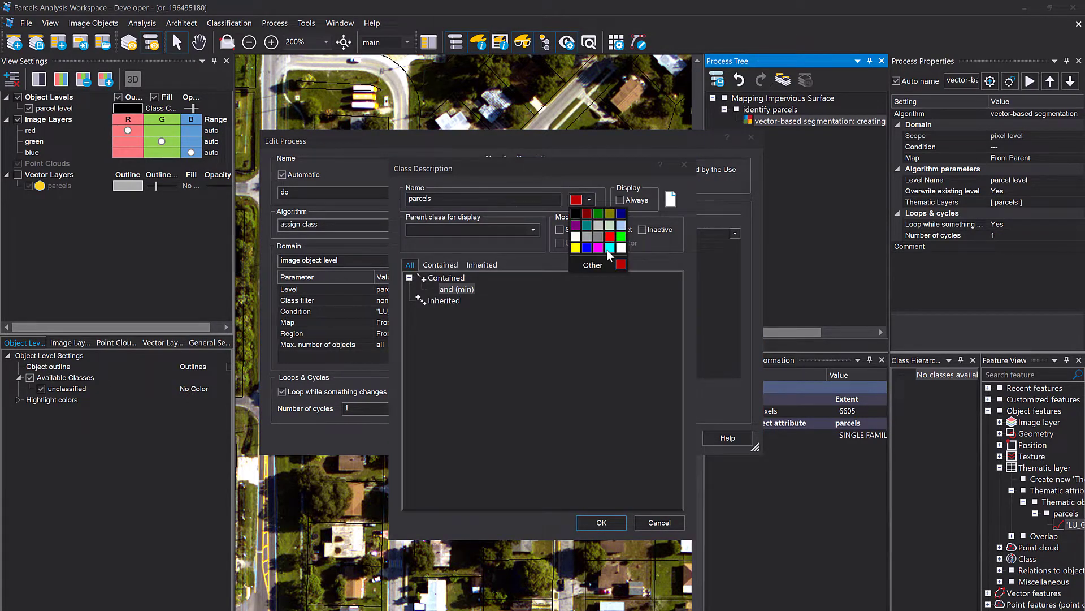
click(586, 245)
click(621, 520)
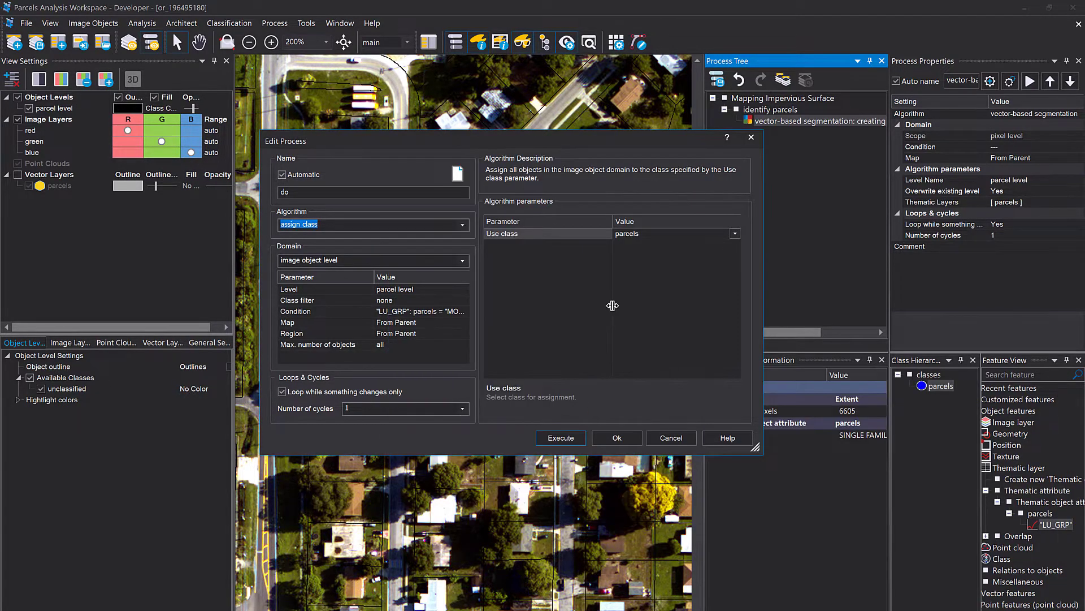
click(567, 437)
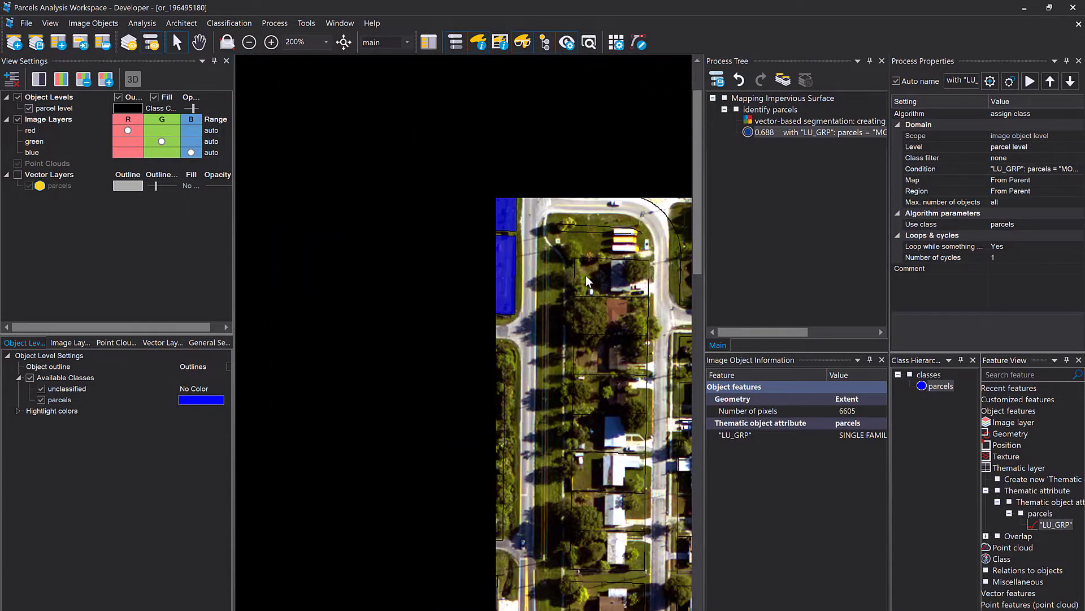
Check the classified mobile home parcels in the image, and duplicate their assign class process directly below the original.
scroll(472, 179, down, 2)
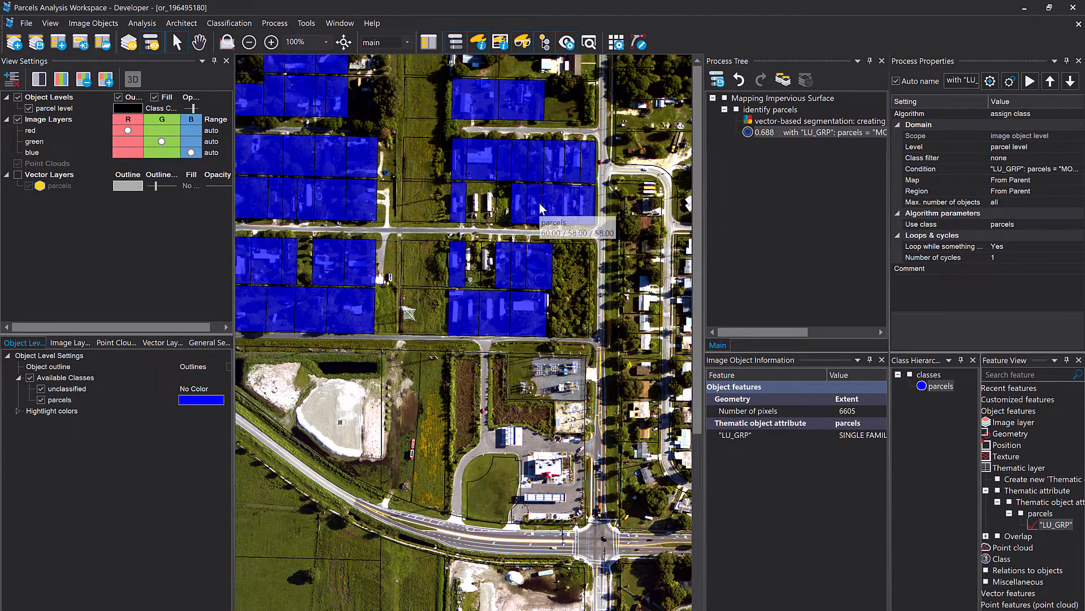
drag(469, 231, 572, 269)
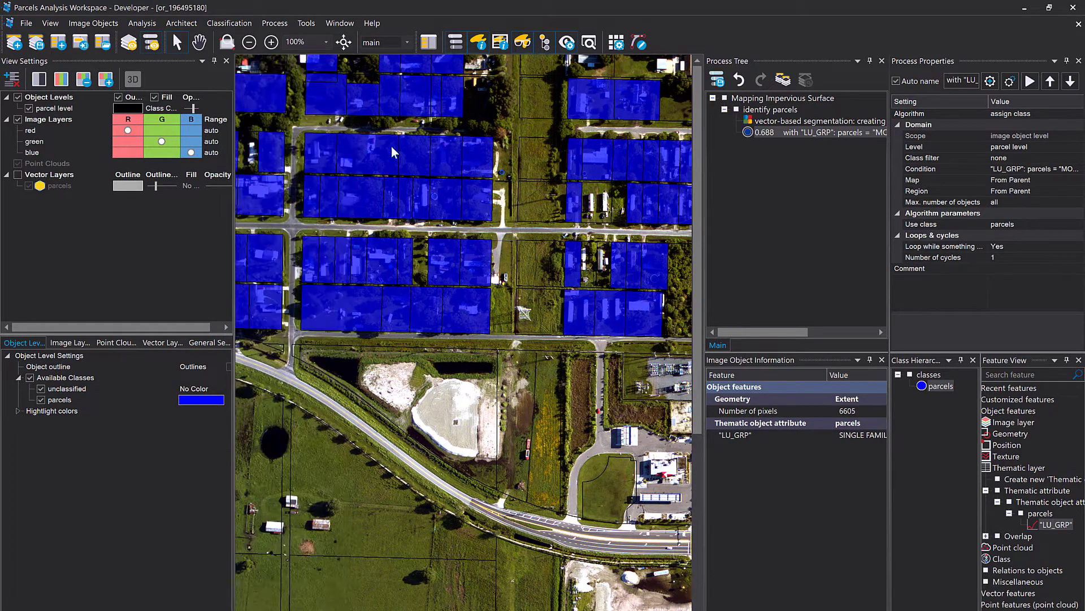
mouse_move(409, 167)
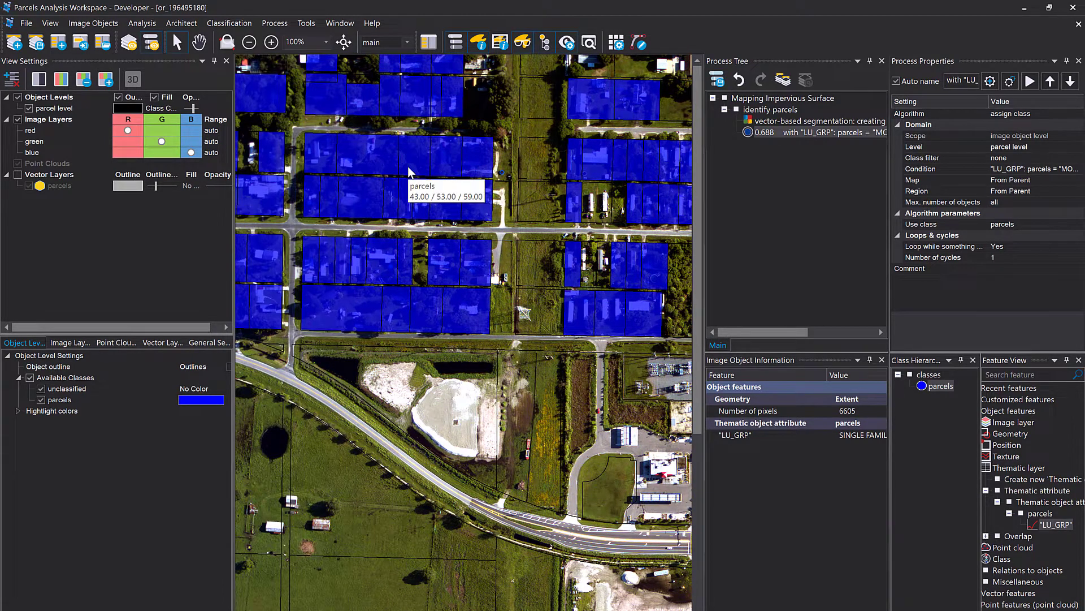
drag(636, 271, 690, 284)
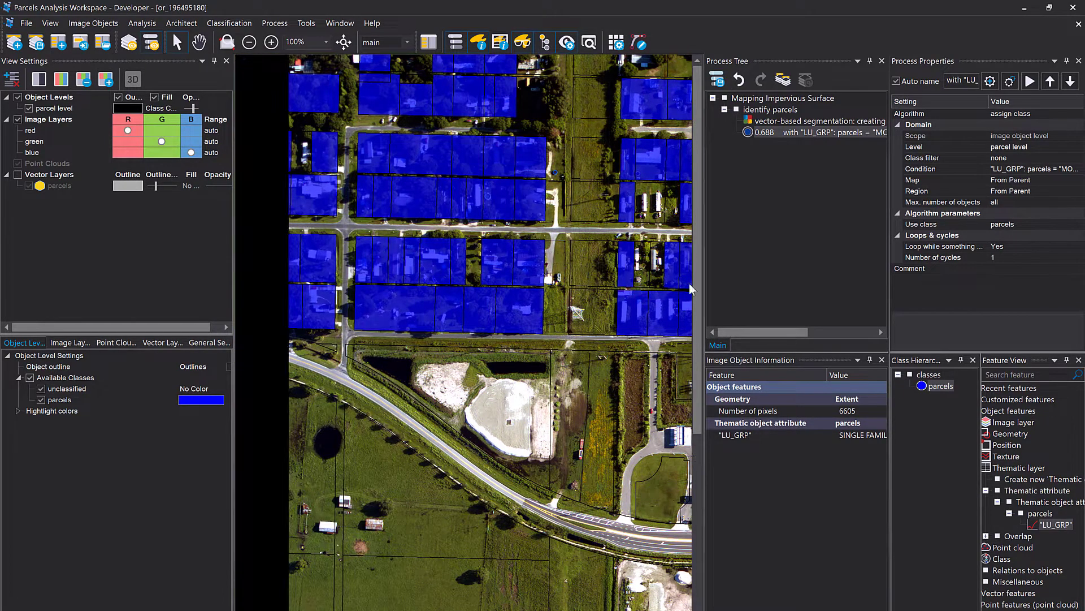
scroll(611, 278, down, 3)
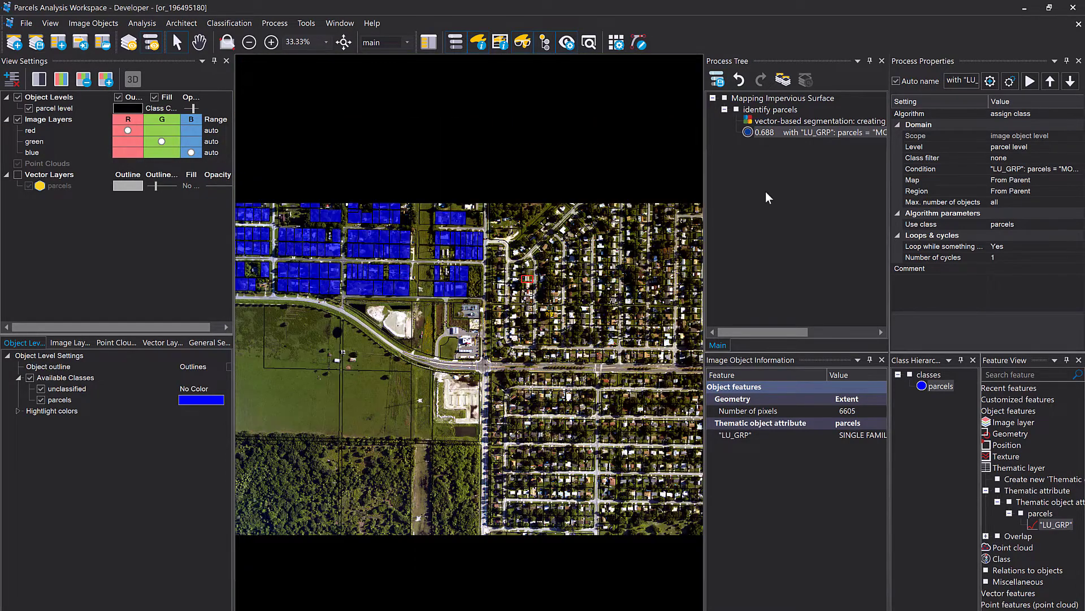
click(775, 121)
click(778, 132)
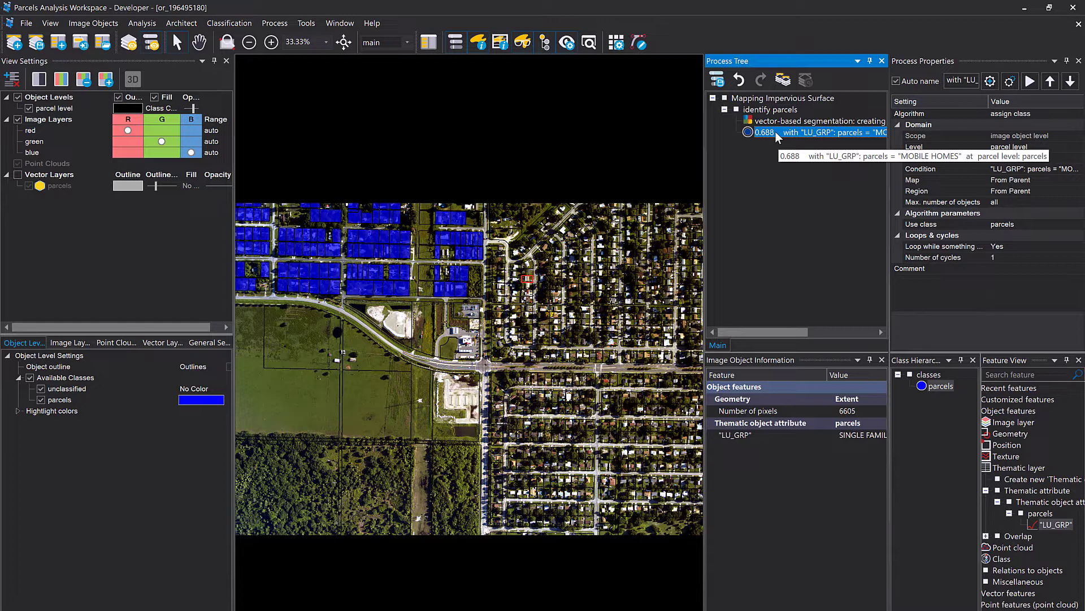
right_click(775, 135)
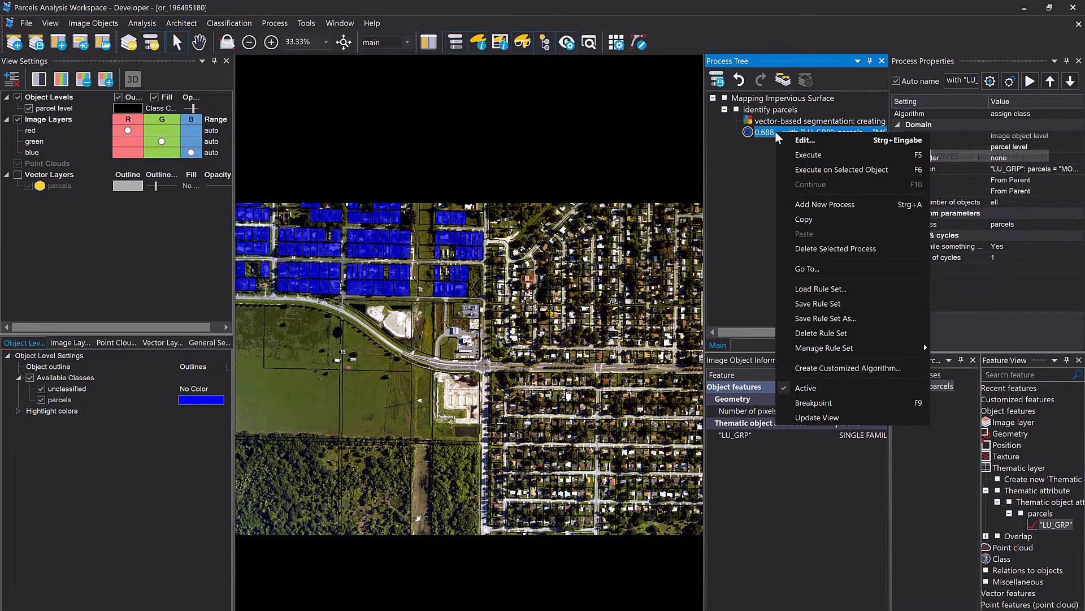
click(838, 220)
right_click(789, 134)
click(821, 232)
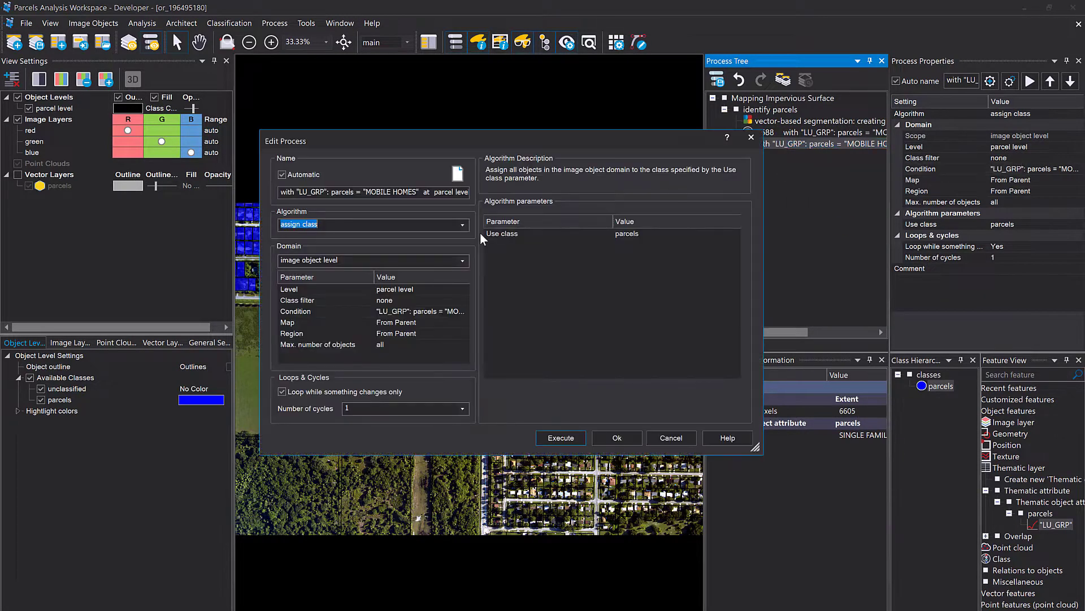
Change the copied process's condition value to "SINGLE FAMILY" and execute the process.
double_click(461, 310)
click(569, 214)
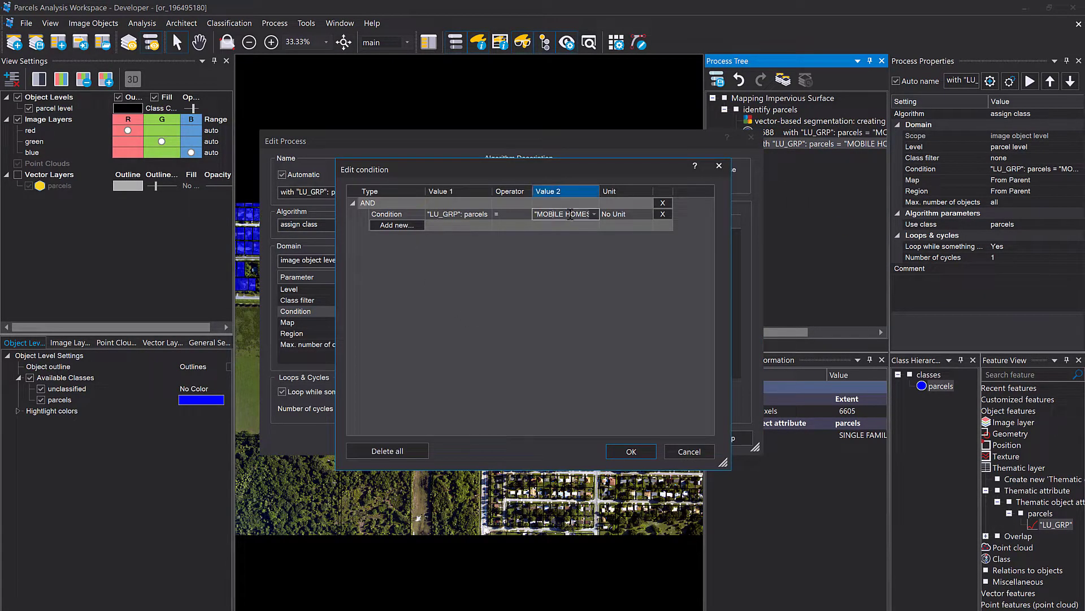
drag(537, 215, 586, 217)
text(SINGLE FAMILY)
click(636, 450)
click(573, 440)
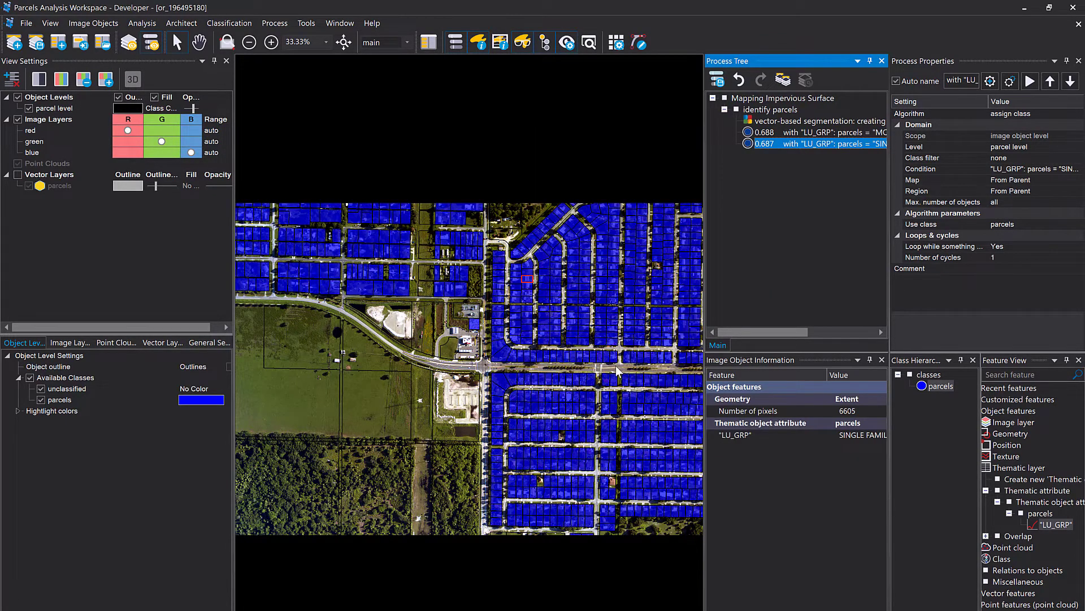
Add a parent process named "segment and create sublevel" after identify parcels, at the same hierarchy level.
drag(616, 367, 530, 366)
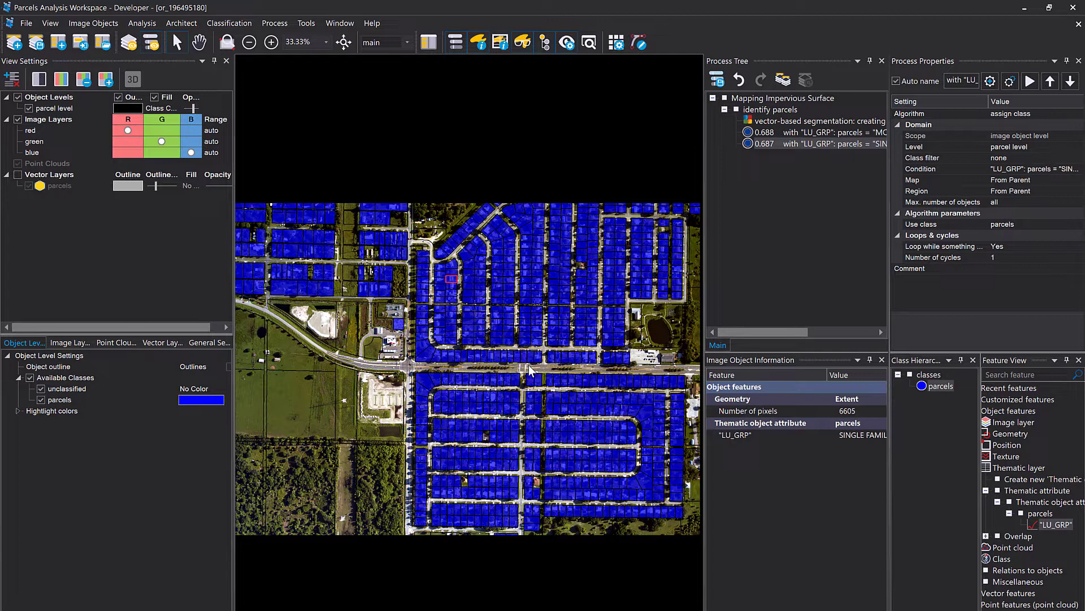
mouse_move(512, 383)
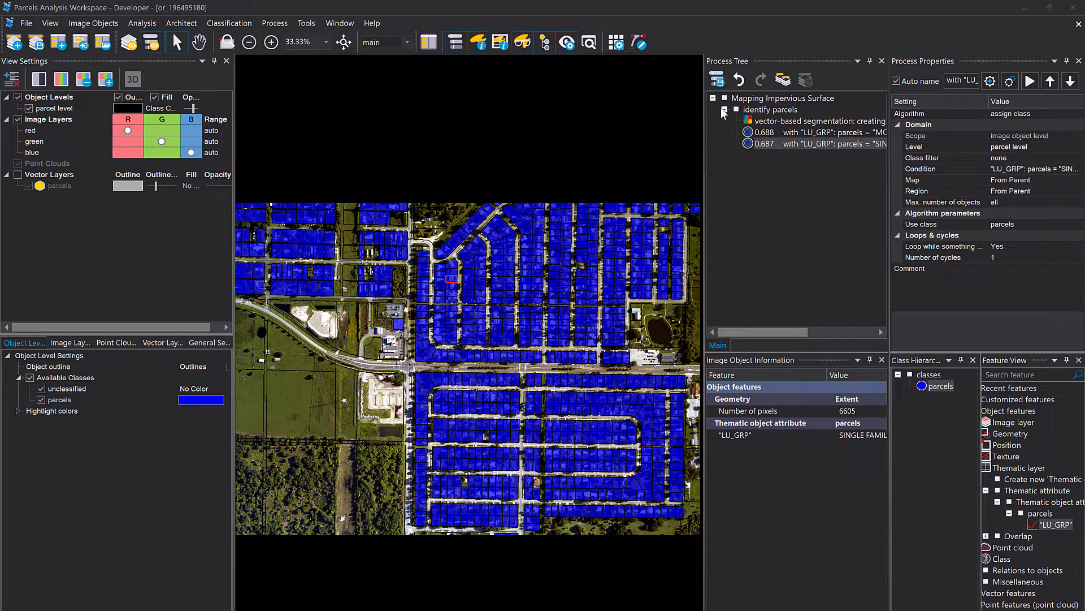
click(751, 109)
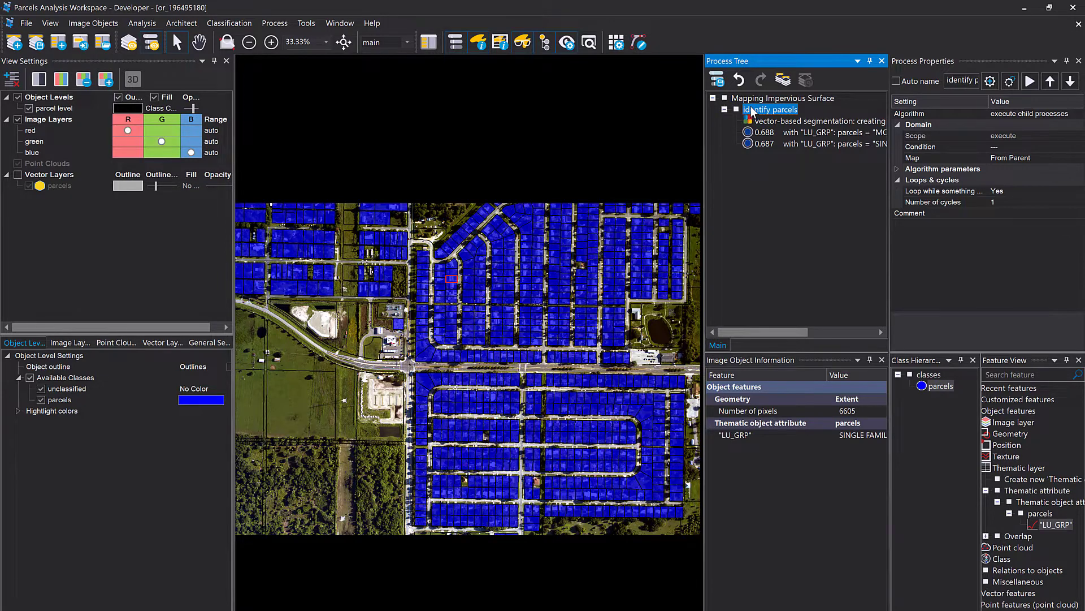
double_click(751, 109)
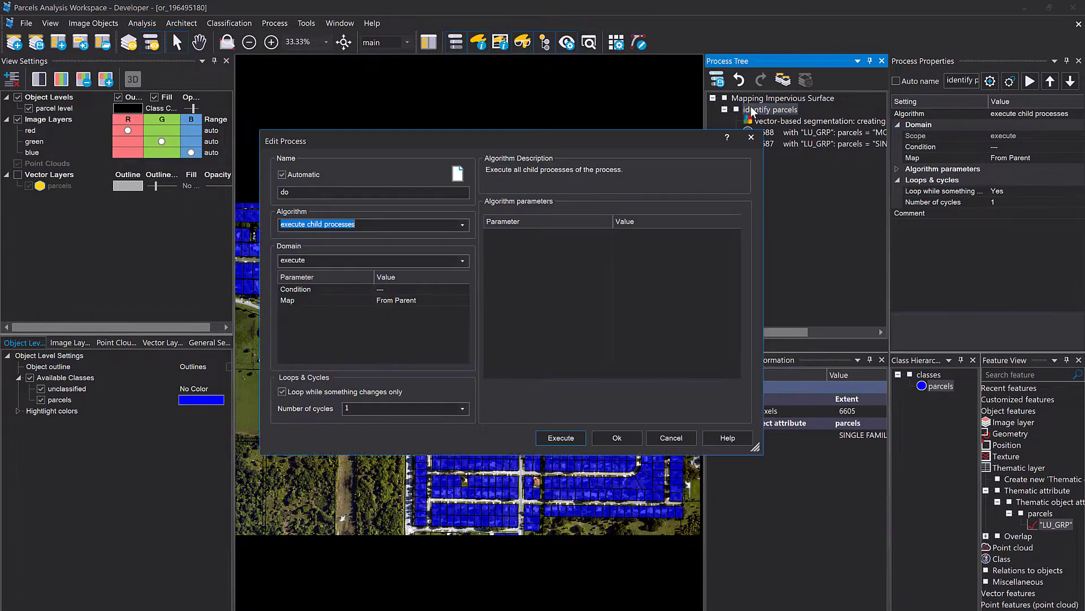
double_click(352, 195)
text(segment)
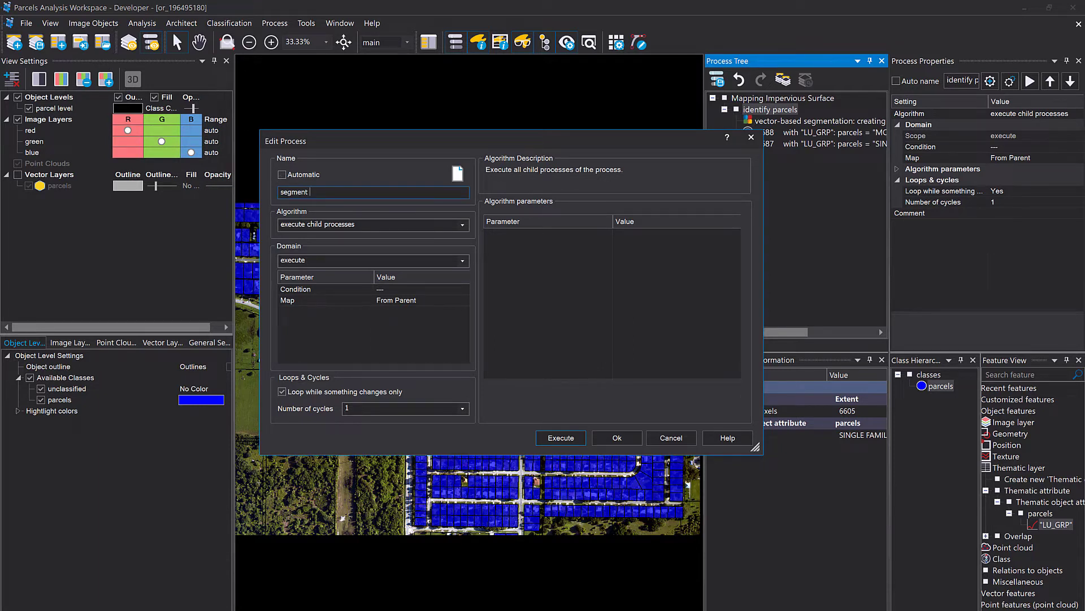
text( and create sublevel)
click(602, 434)
Insert a child process under "segment and create sublevel" using the multiresolution segmentation algorithm.
right_click(757, 157)
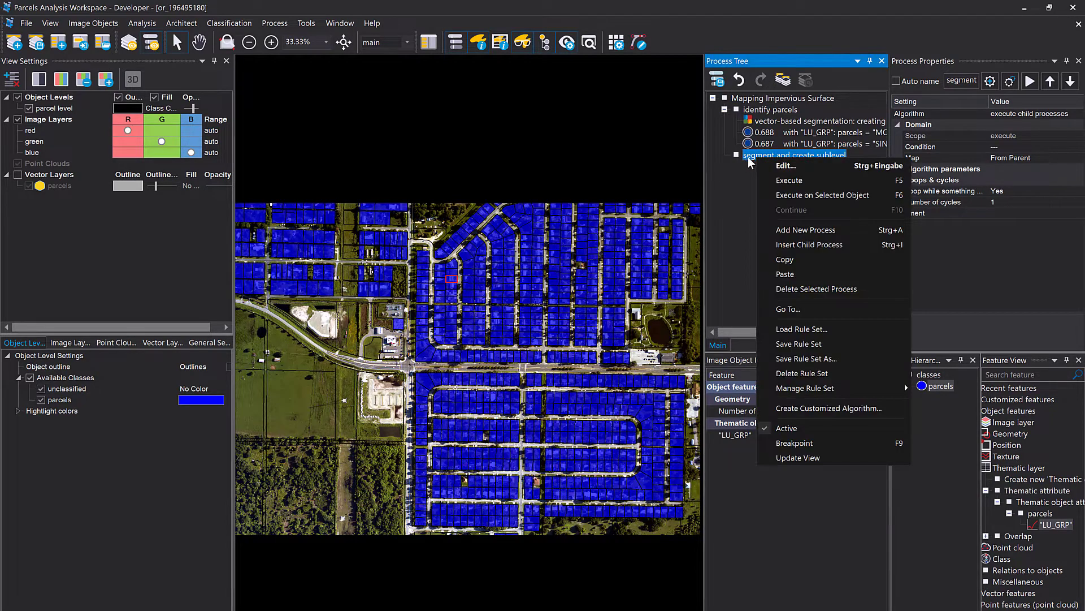
click(826, 244)
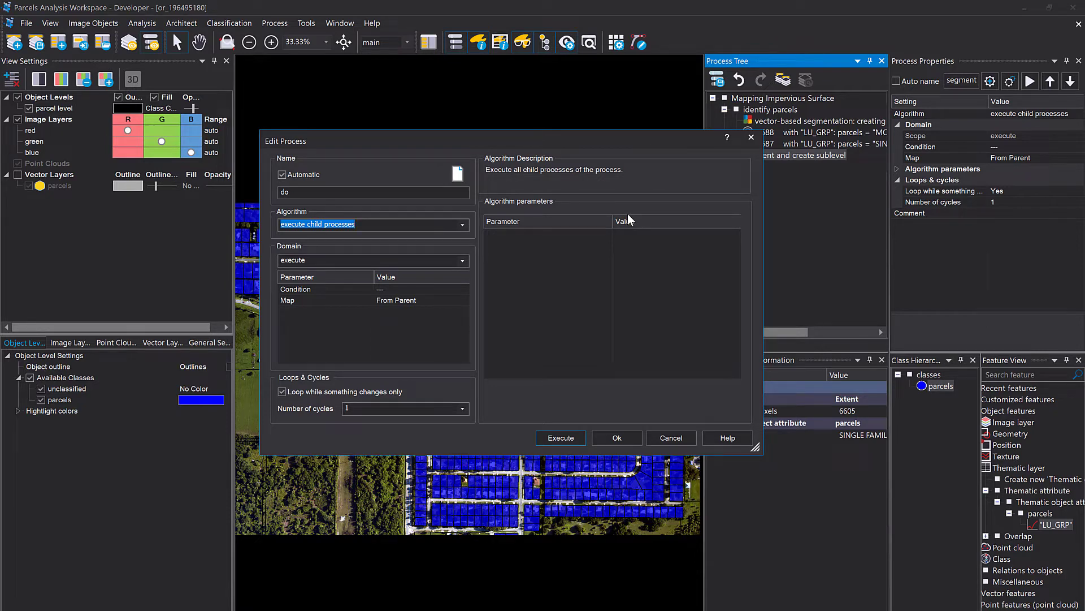
text(multi)
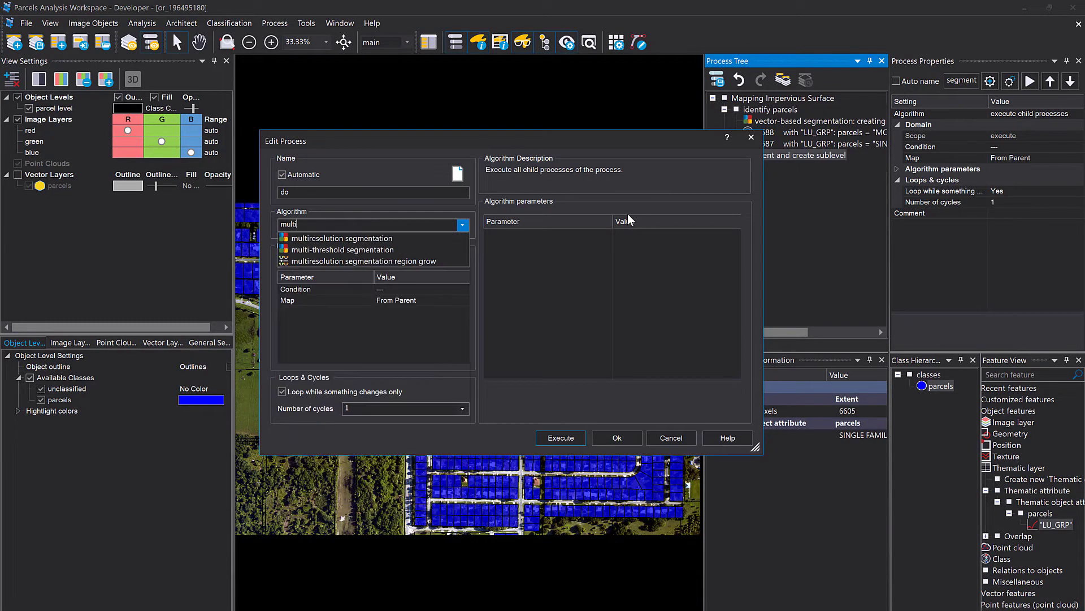
click(462, 225)
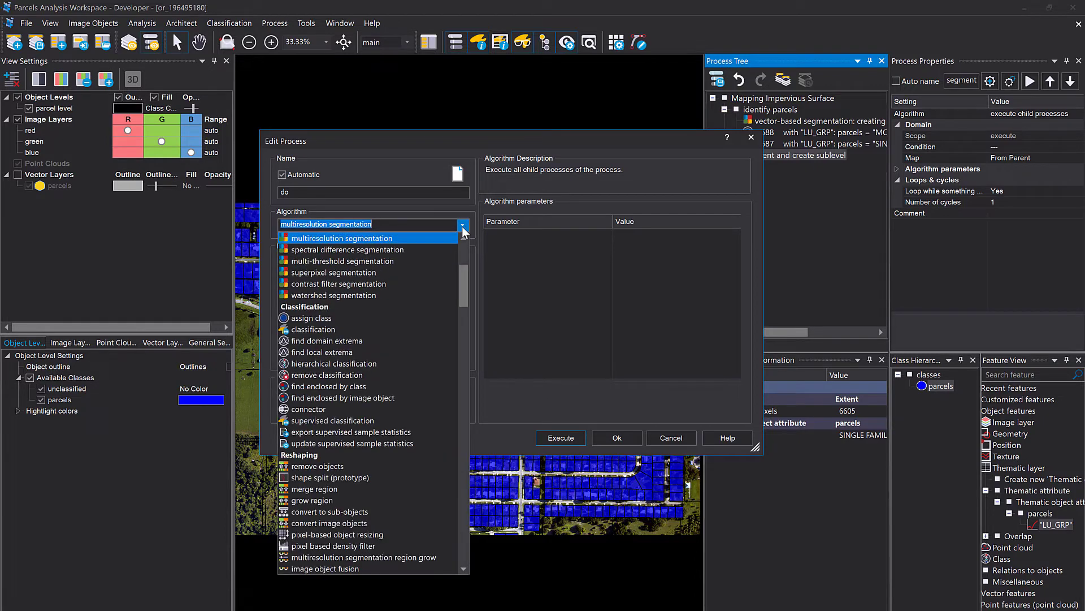
click(402, 239)
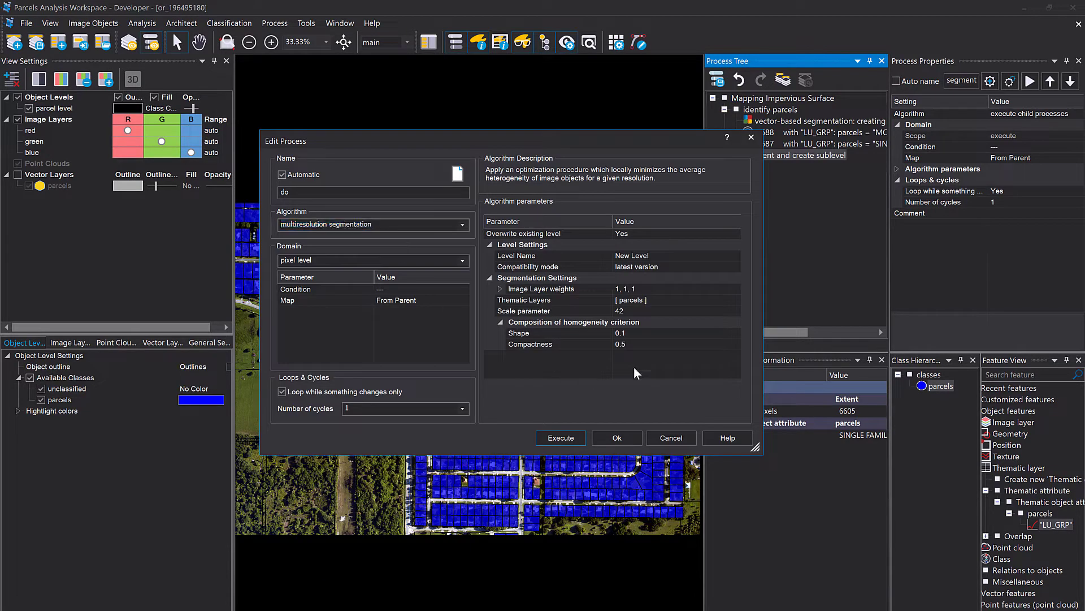
Set the multiresolution segmentation's domain to image object level and its level usage to Create below.
click(546, 233)
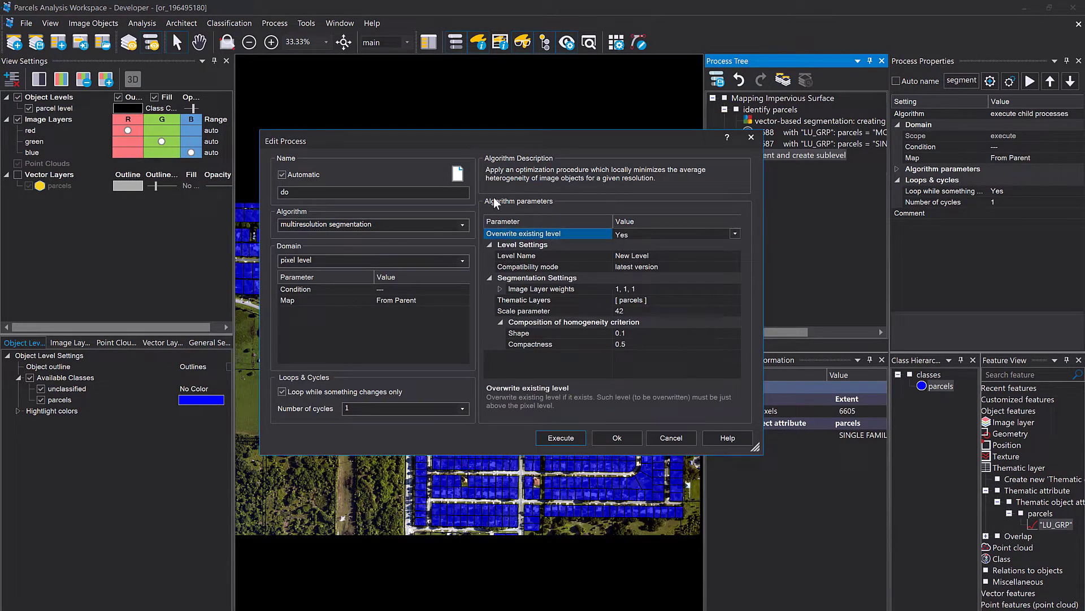
click(462, 260)
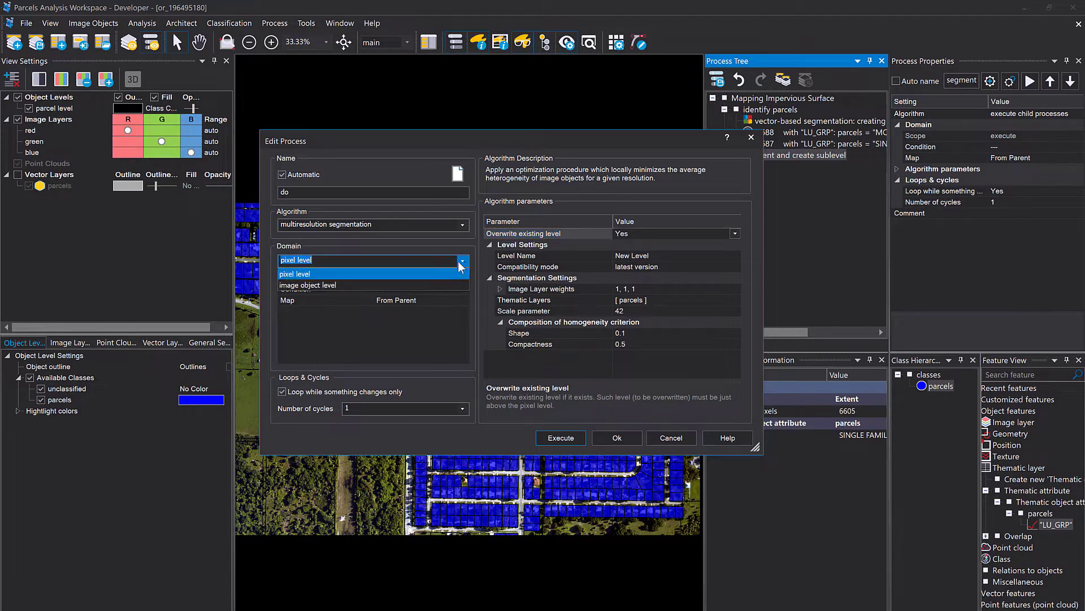
click(411, 284)
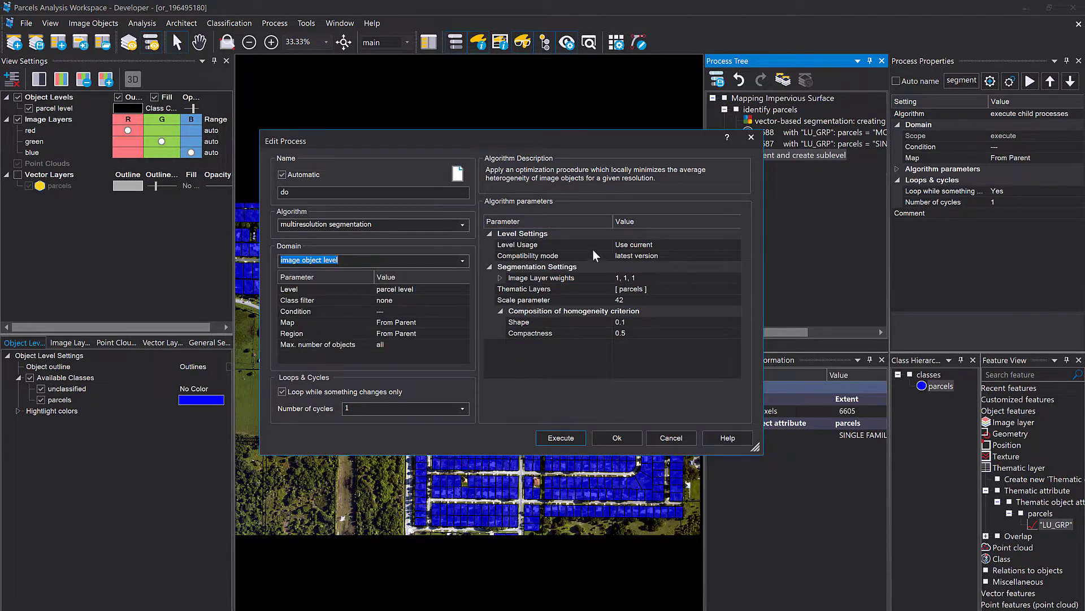
click(563, 248)
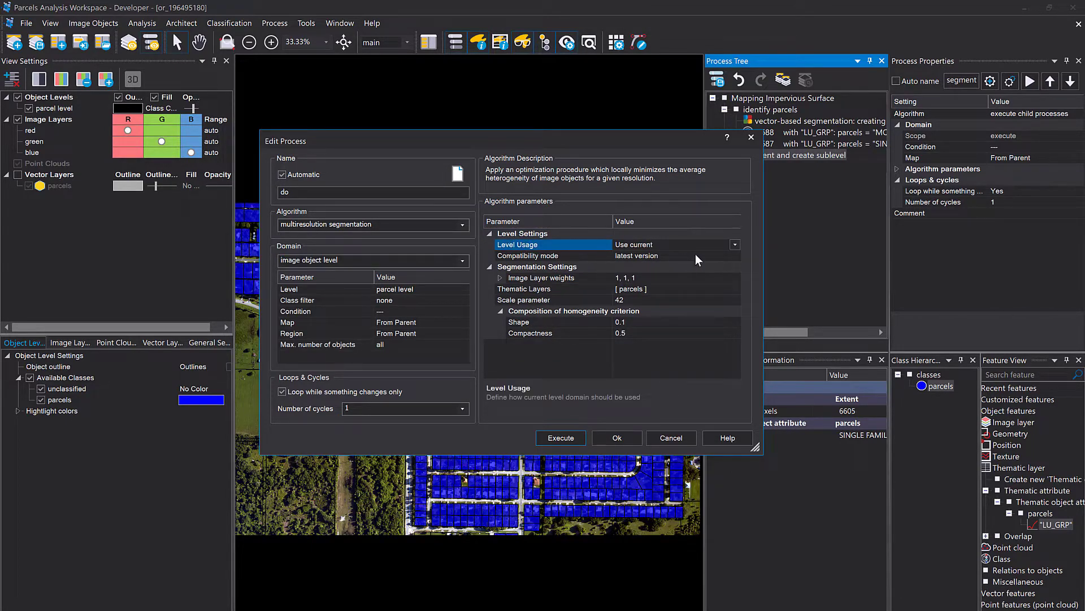
click(733, 249)
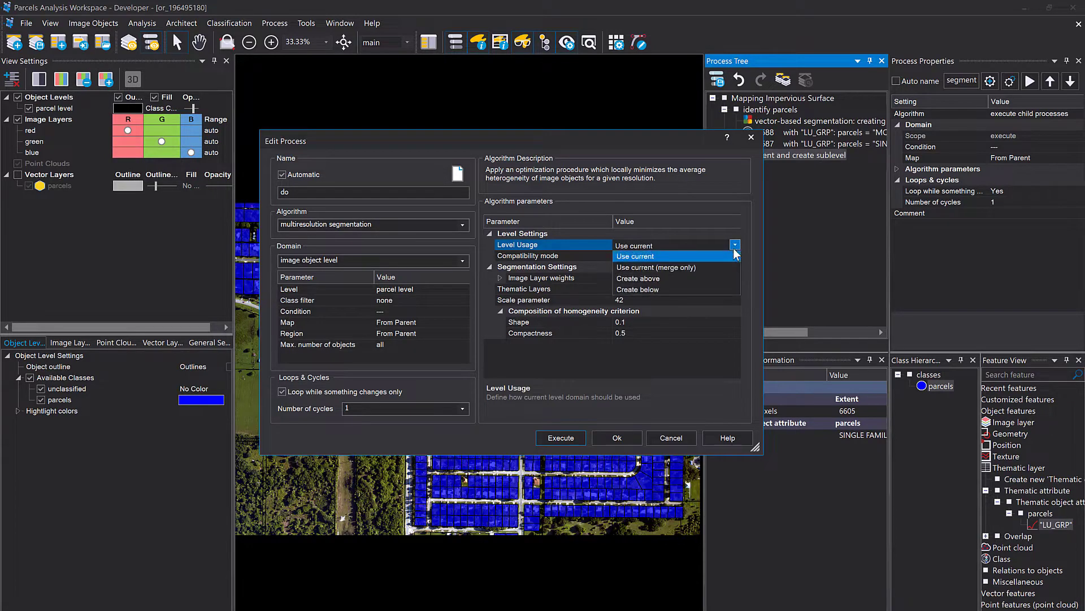
click(664, 286)
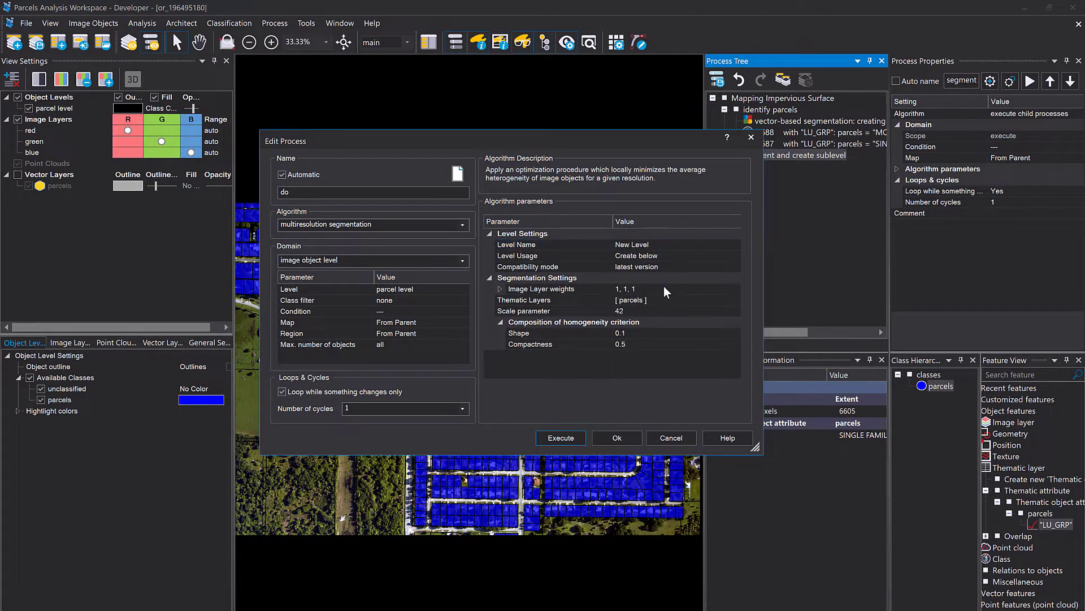
Name the new level "analysis level" and restrict the segmentation to the parcels class.
click(661, 248)
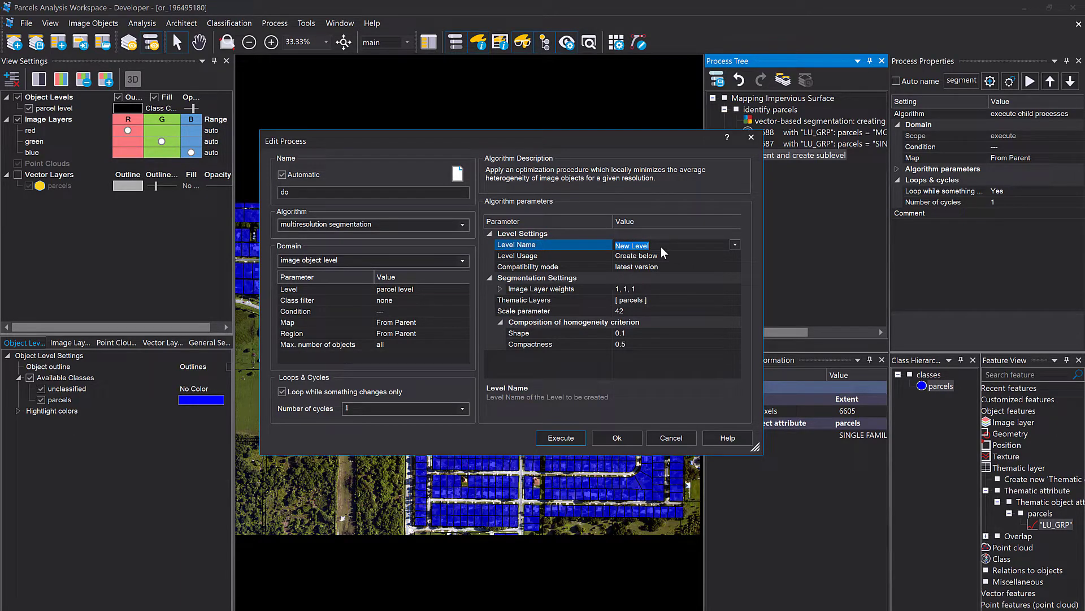
text(analysis)
click(445, 300)
click(463, 301)
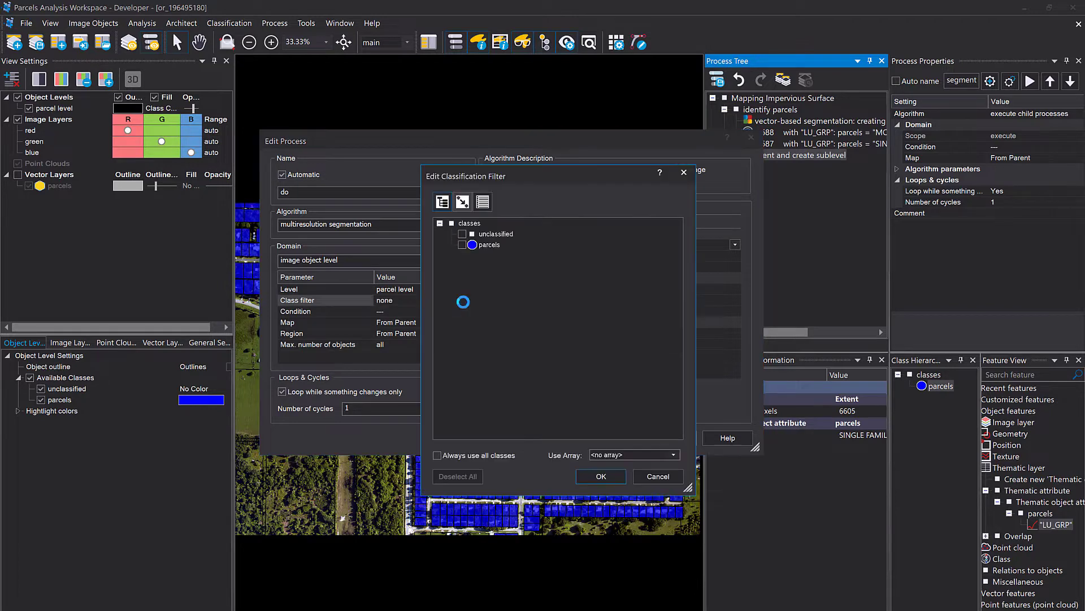
click(463, 246)
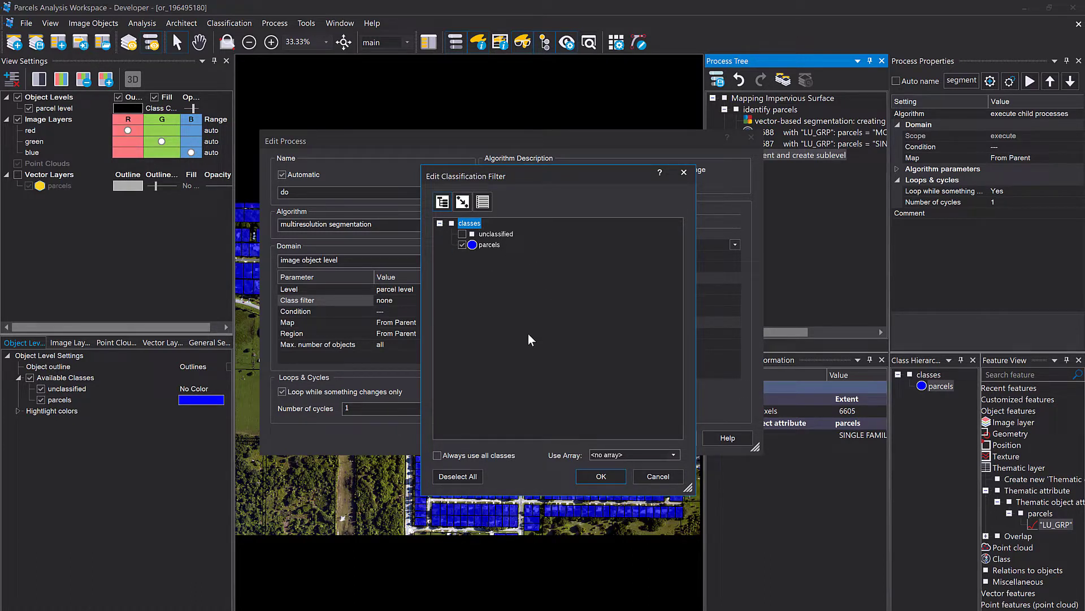
click(606, 473)
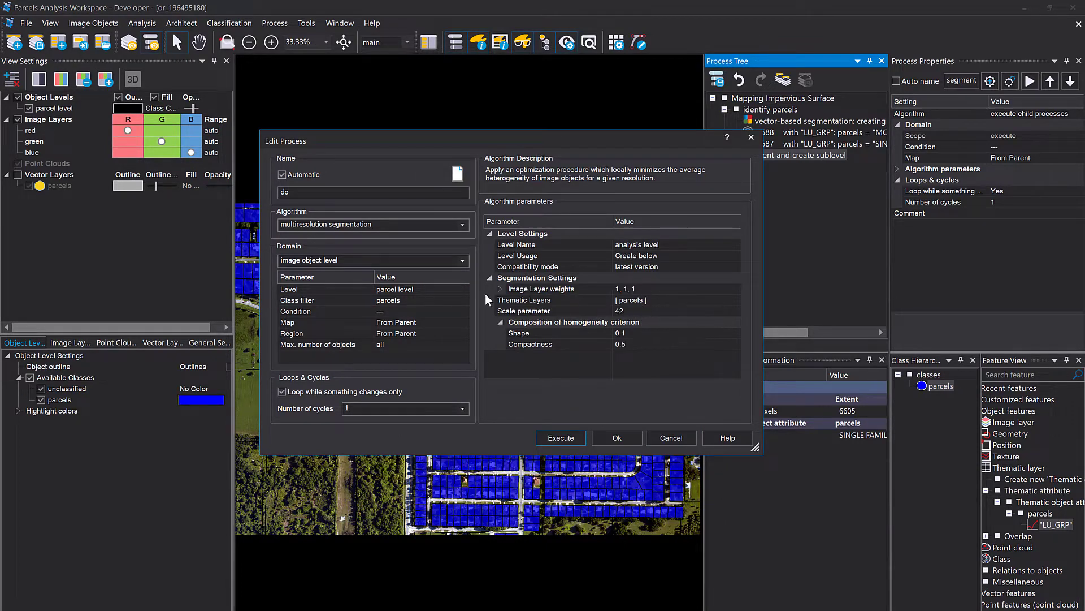
Set the scale parameter to 15 and execute the multiresolution segmentation.
click(636, 312)
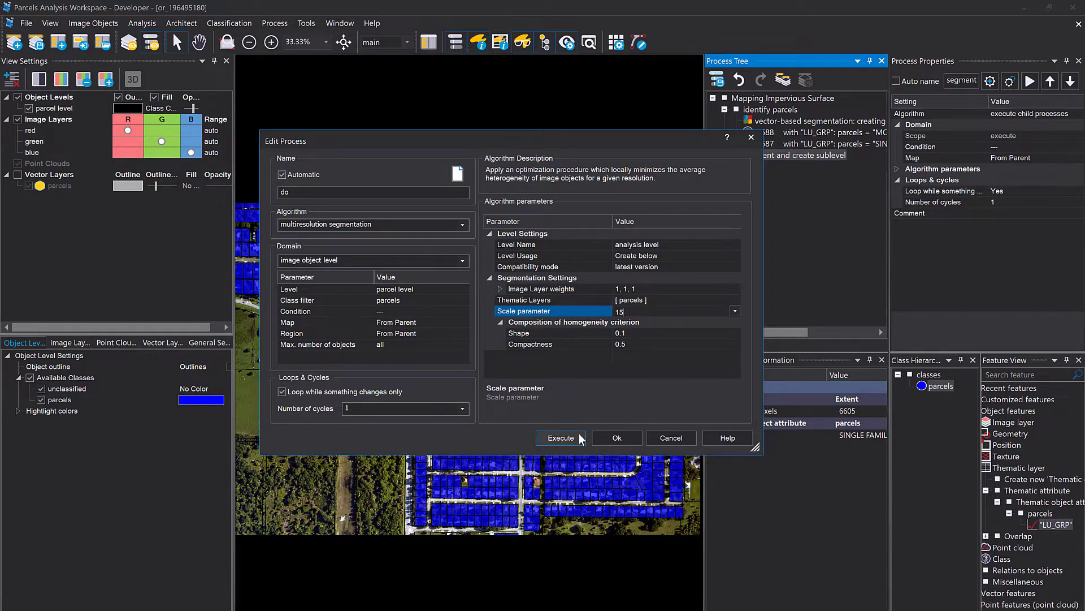
click(562, 439)
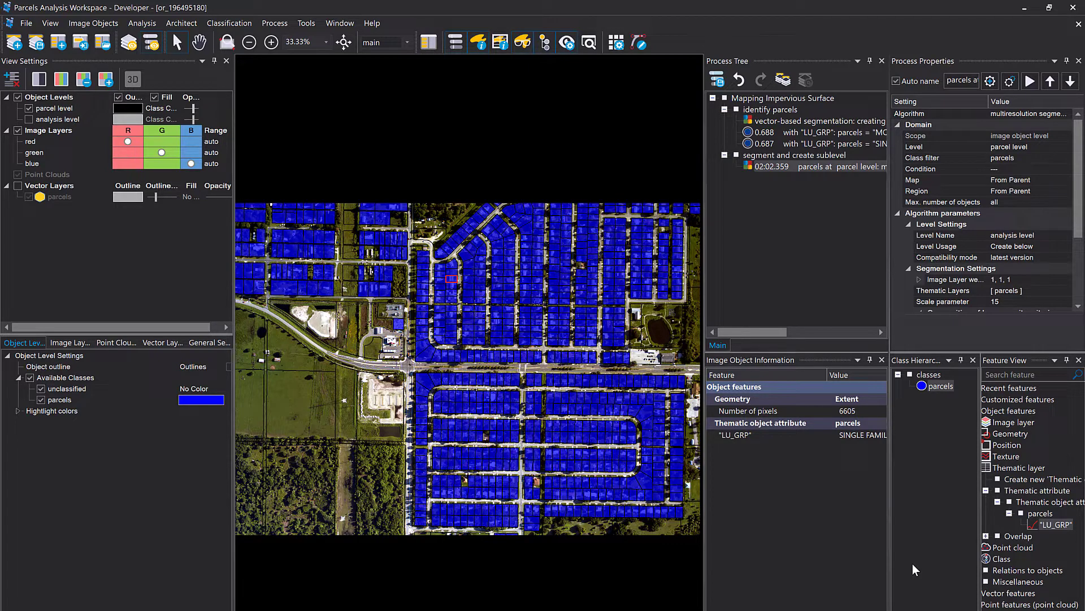
Display the analysis level over the image with its object outlines in yellow.
click(29, 119)
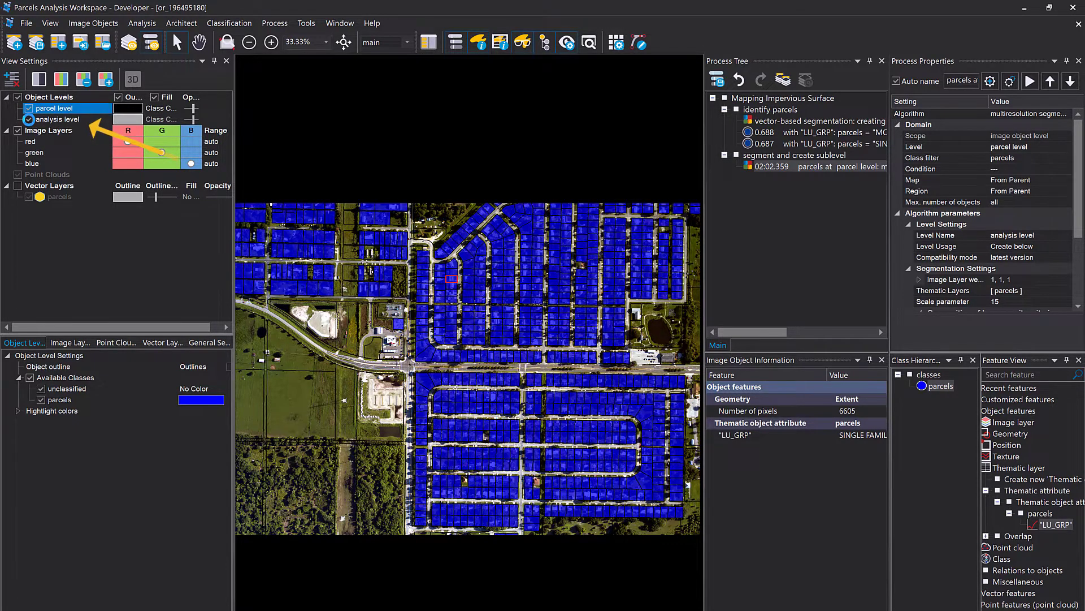
click(132, 120)
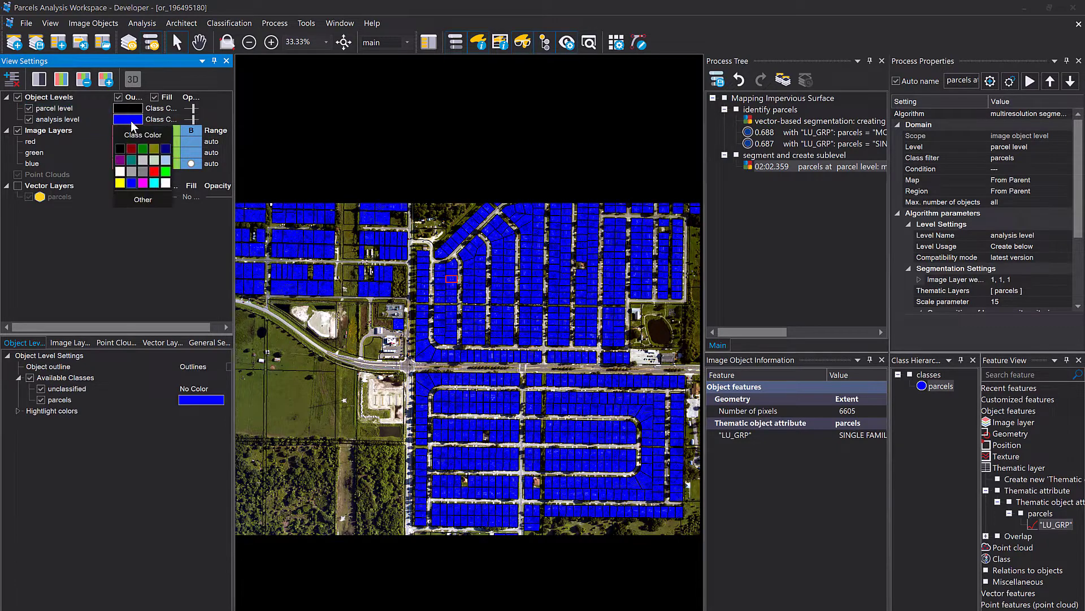
click(119, 184)
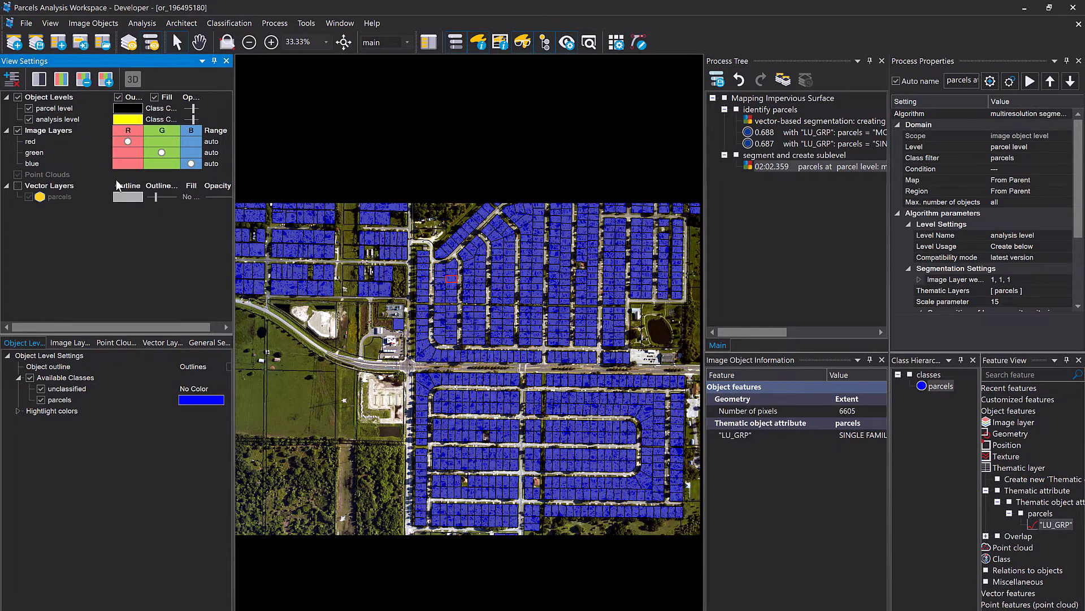
scroll(440, 322, up, 5)
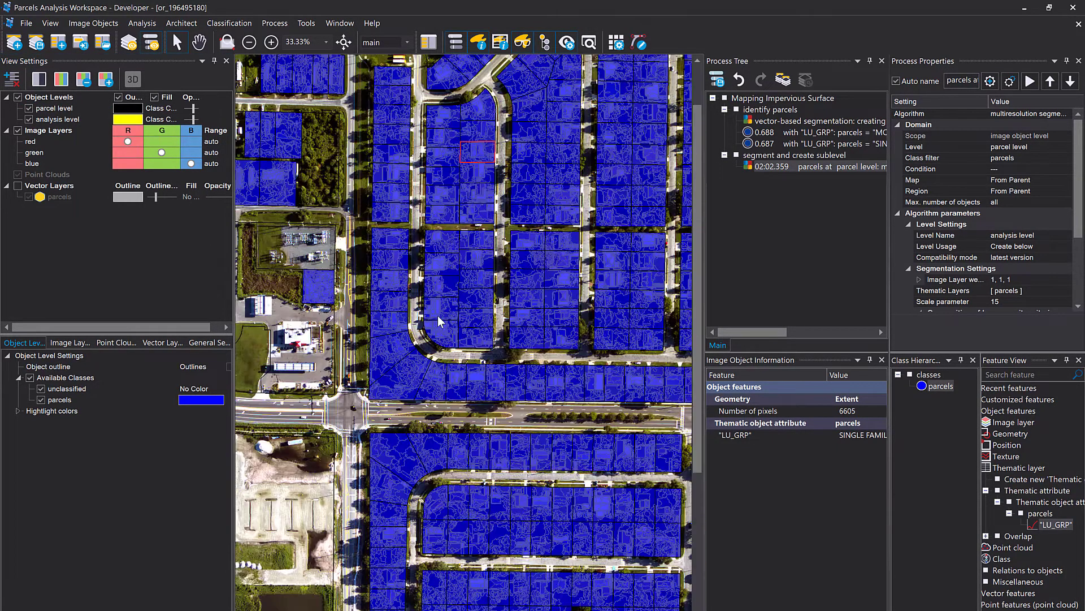
scroll(435, 316, up, 3)
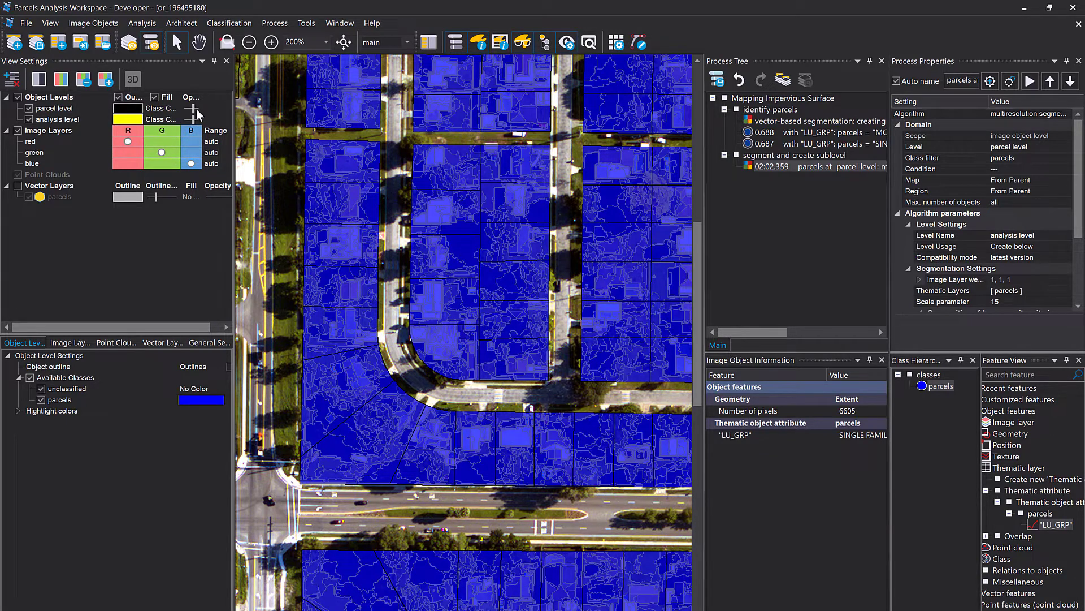
Adjust the parcel level's fill opacity, then hide the parcel level so that only the analysis level is displayed.
mouse_move(195, 113)
mouse_down()
mouse_move(207, 119)
mouse_move(199, 110)
mouse_up()
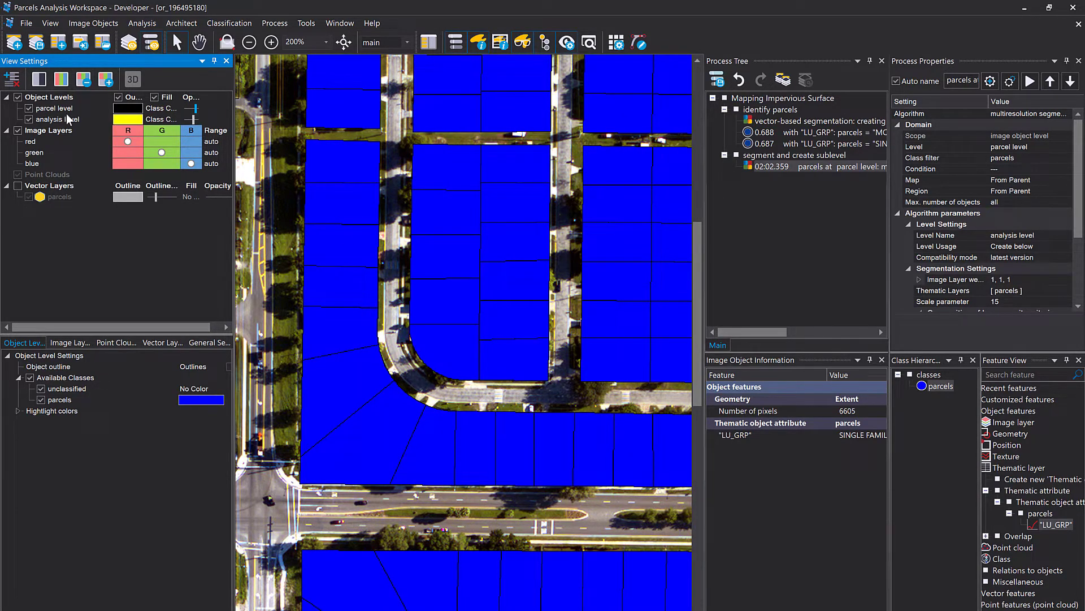
mouse_move(195, 110)
drag(196, 110, 191, 111)
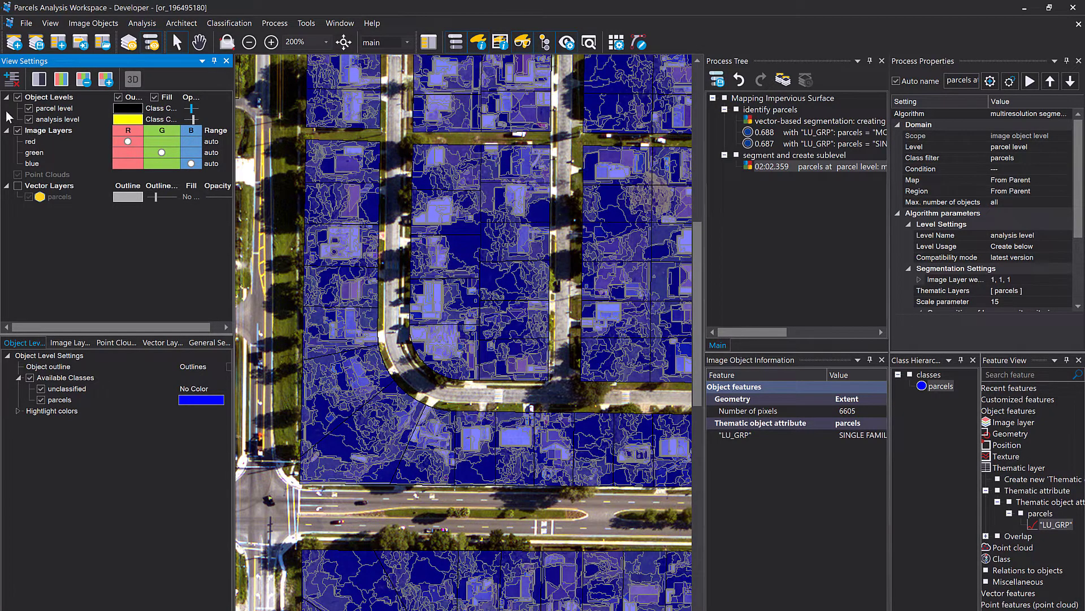
click(28, 109)
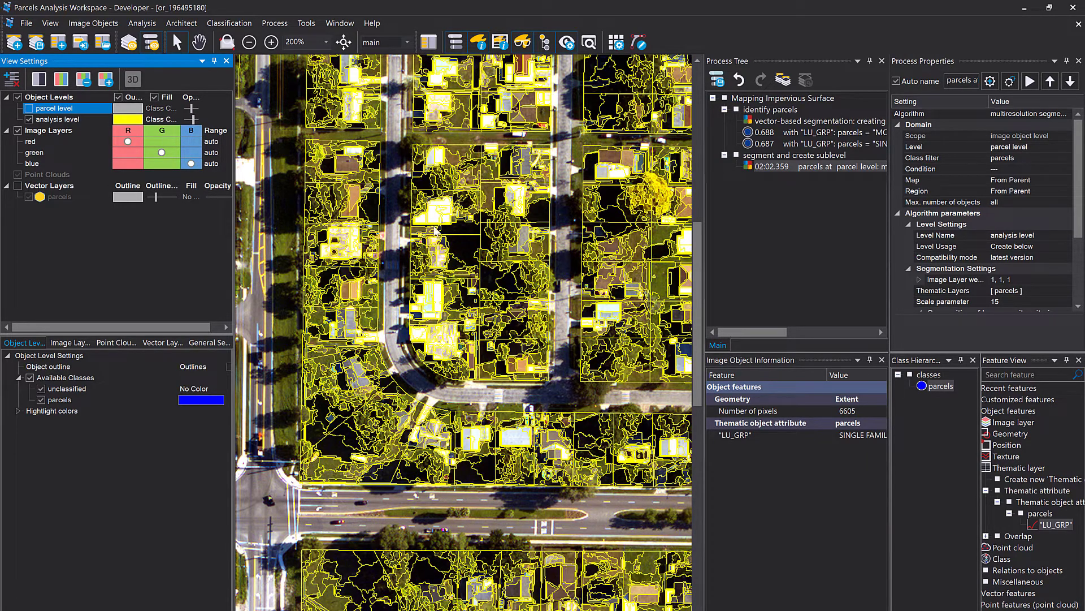
Survey the analysis level's outlines across the scene, comparing the residential parcels with the surrounding open land.
drag(574, 471, 501, 316)
drag(257, 483, 391, 446)
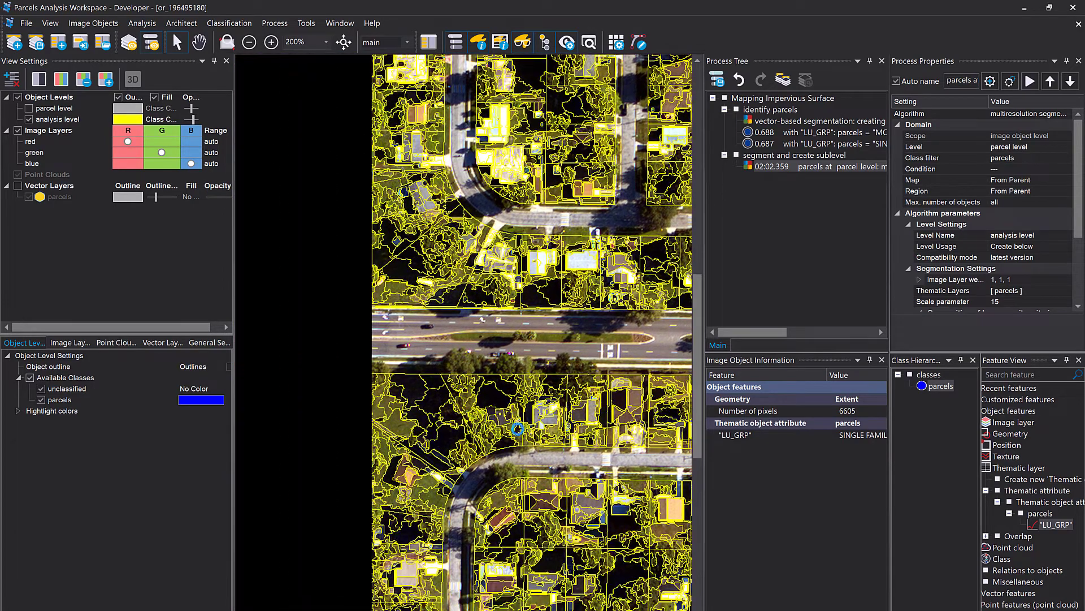
scroll(390, 447, down, 1)
scroll(398, 443, down, 1)
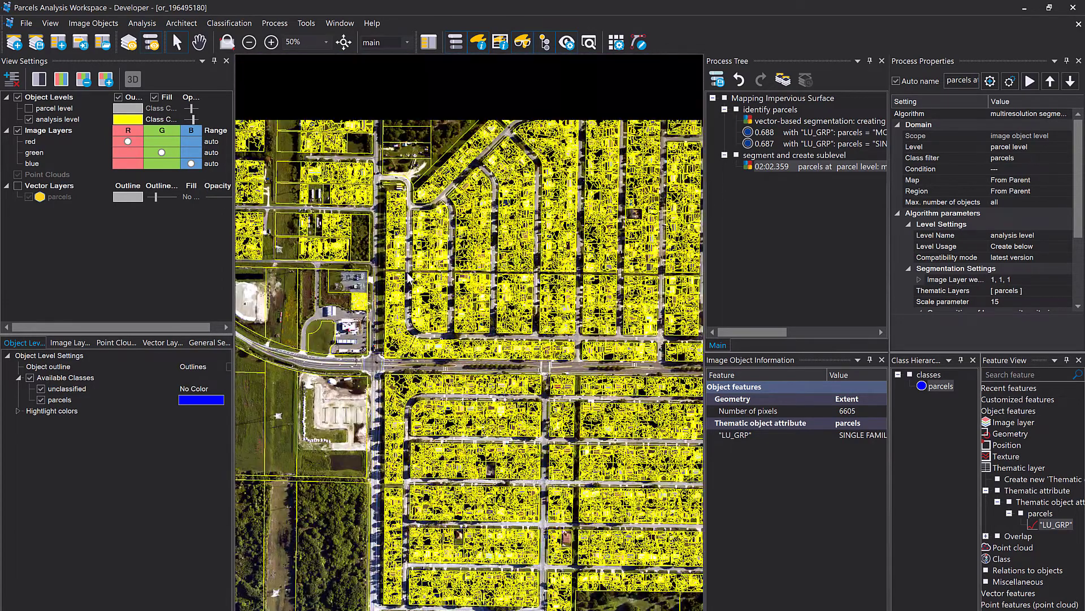
drag(411, 277, 549, 265)
drag(394, 253, 491, 252)
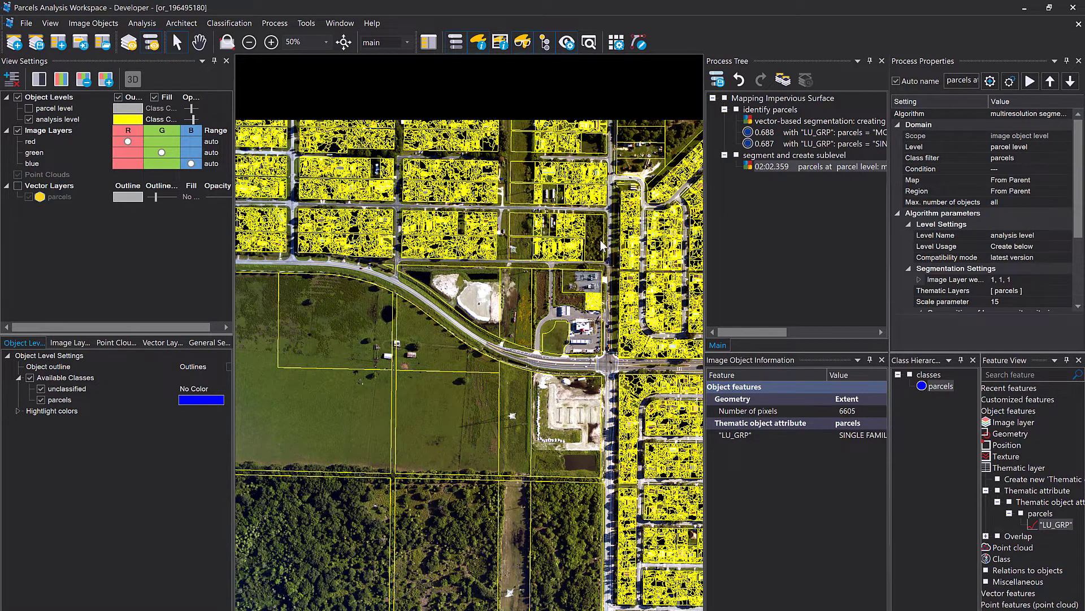
drag(604, 370, 374, 271)
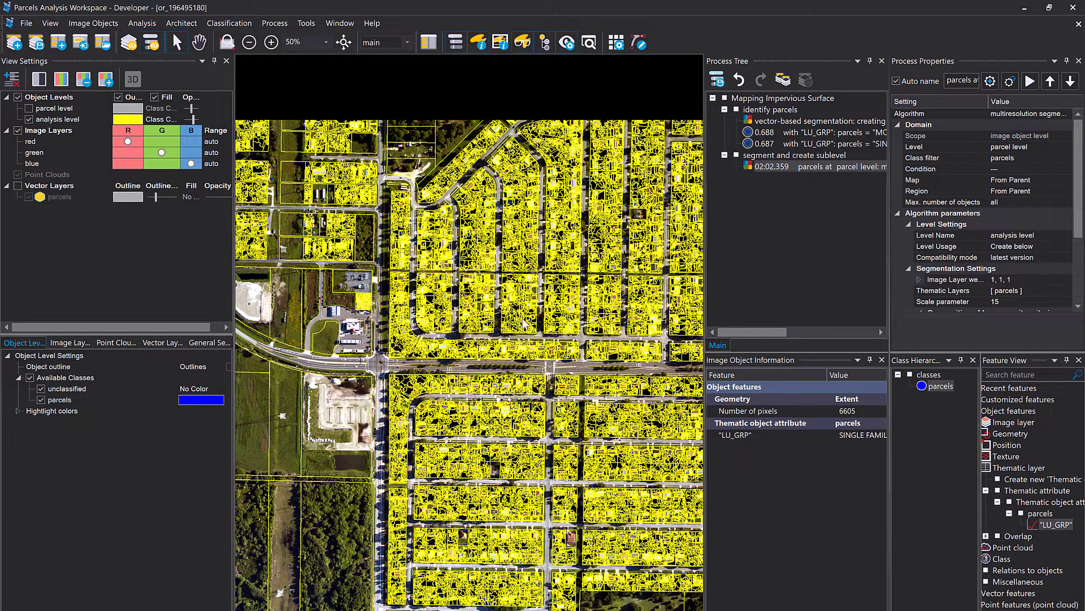
drag(567, 303, 408, 287)
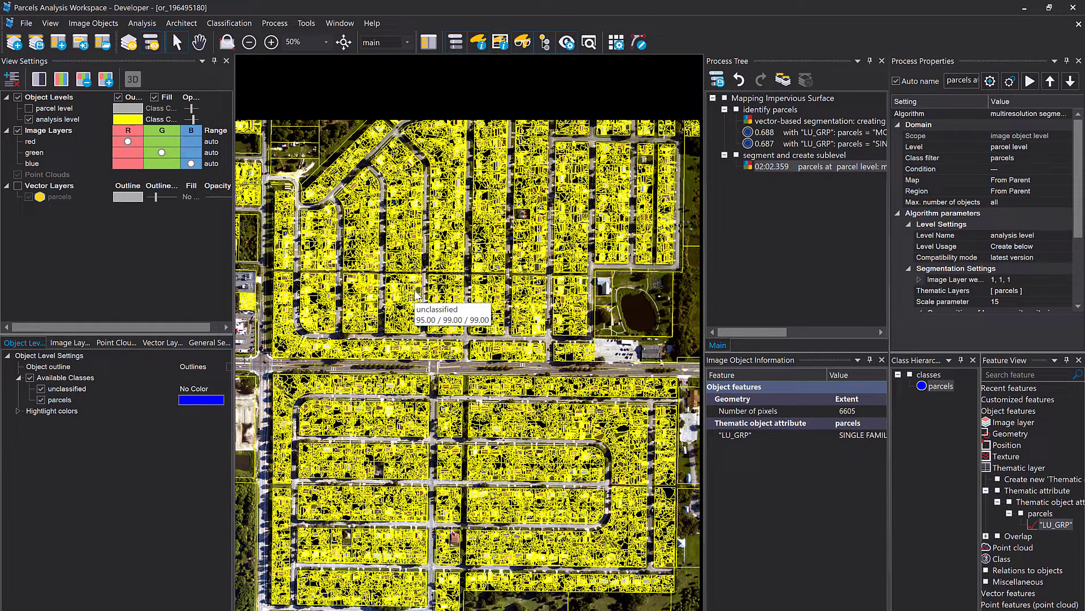
Examine the segment outlines around individual houses and driveways, selecting single objects to check their features.
scroll(322, 294, up, 5)
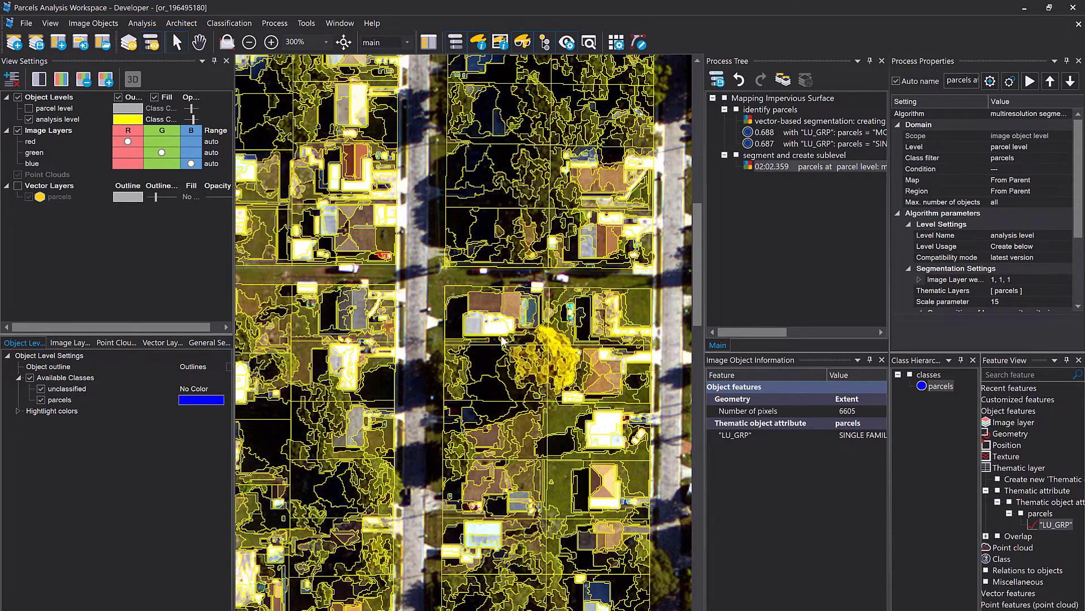
drag(606, 508, 528, 366)
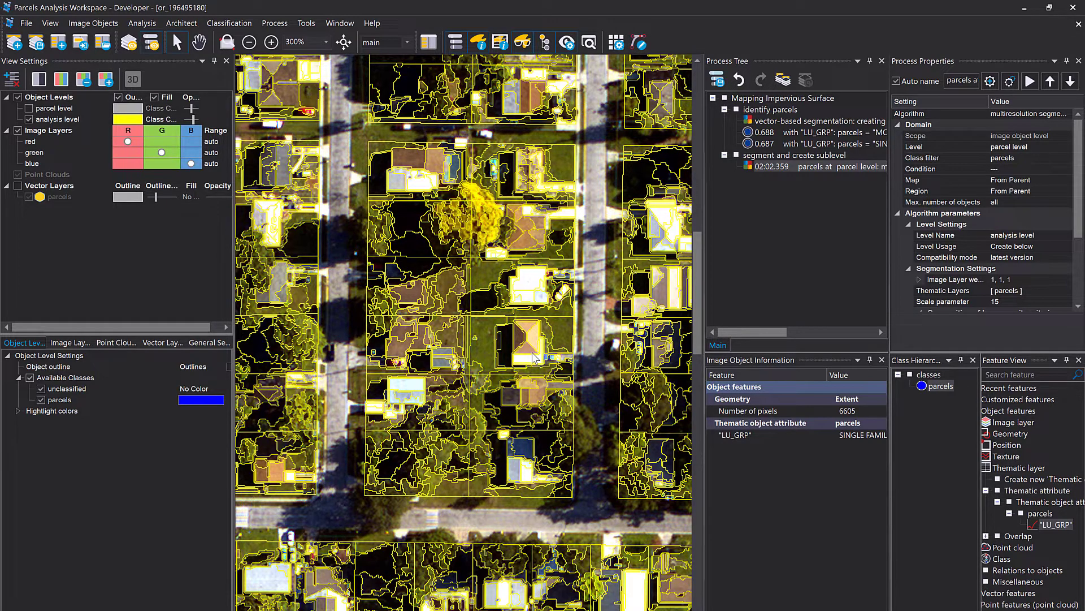
scroll(533, 358, up, 2)
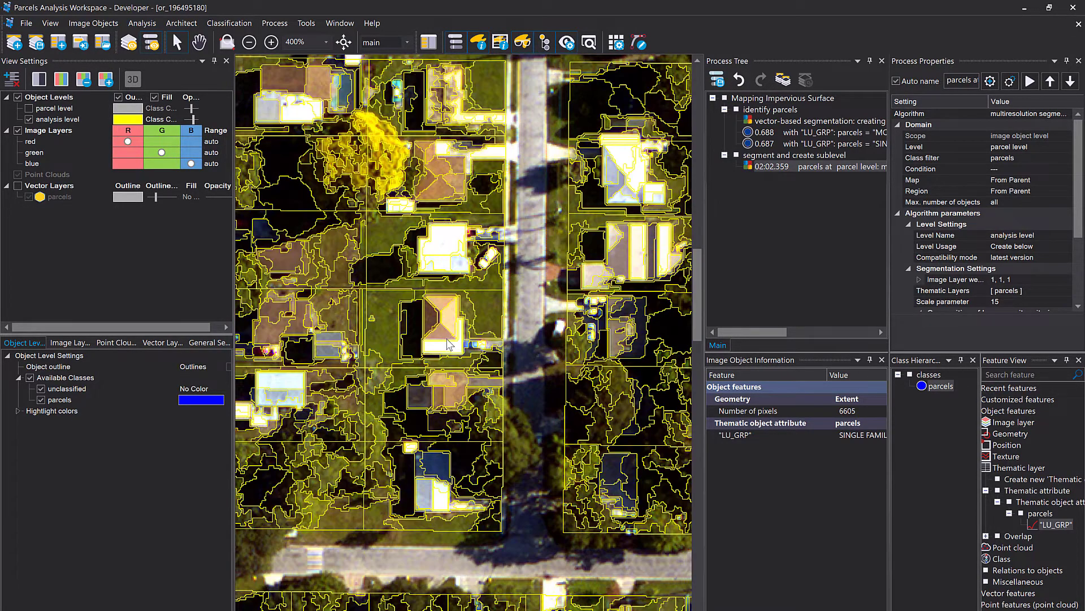
click(456, 351)
click(489, 344)
scroll(445, 277, down, 3)
scroll(549, 242, up, 2)
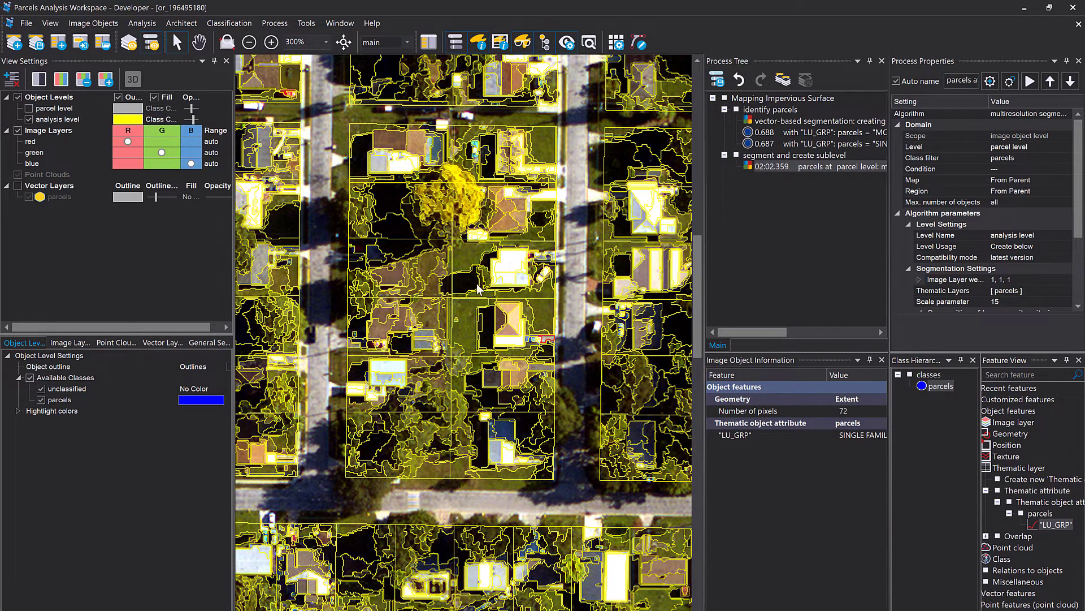
drag(464, 295, 483, 254)
drag(397, 376, 467, 351)
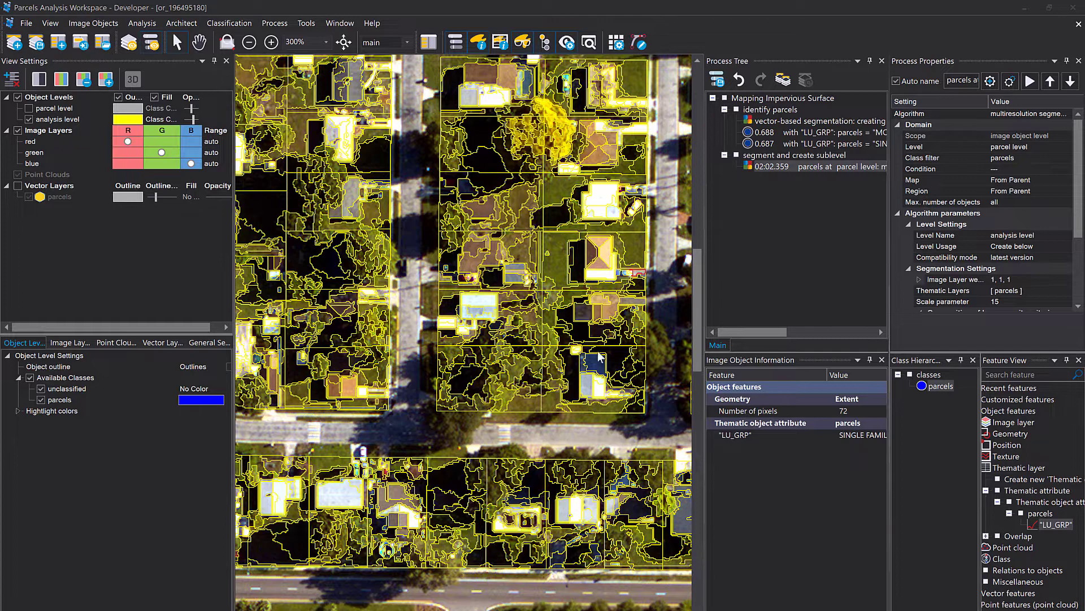
click(377, 240)
scroll(446, 265, down, 1)
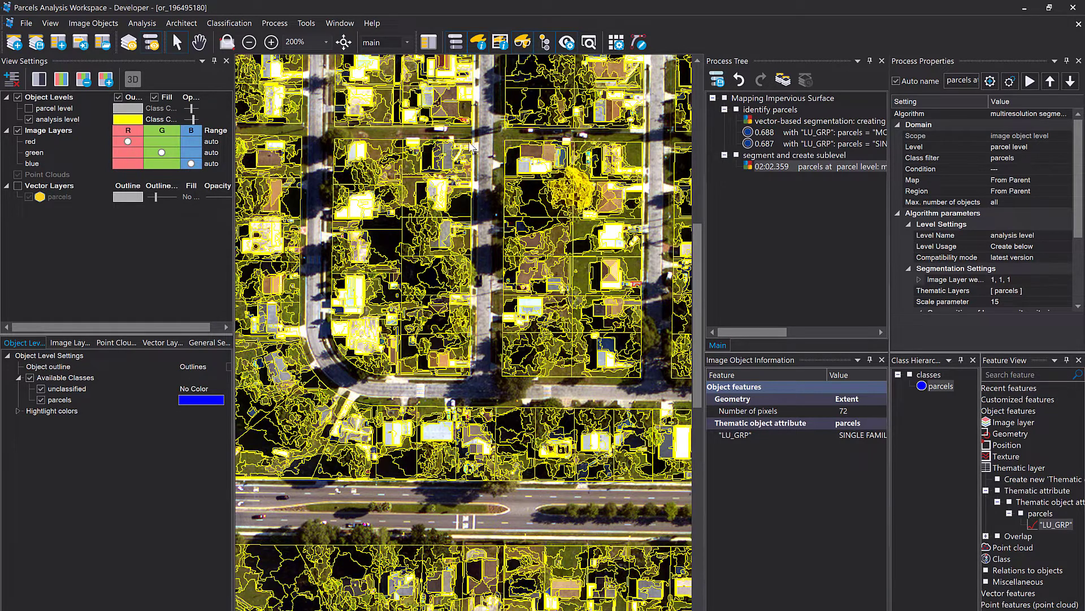
Add a parent process named "extract impervious surface" after segment and create sublevel, at the same hierarchy level.
click(760, 157)
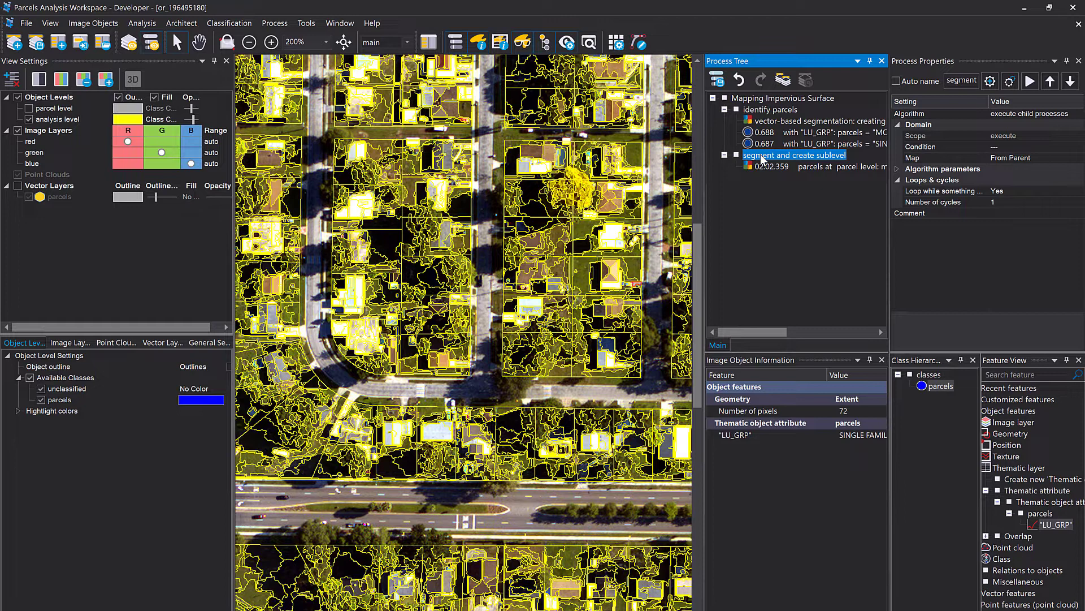
double_click(762, 160)
text(e)
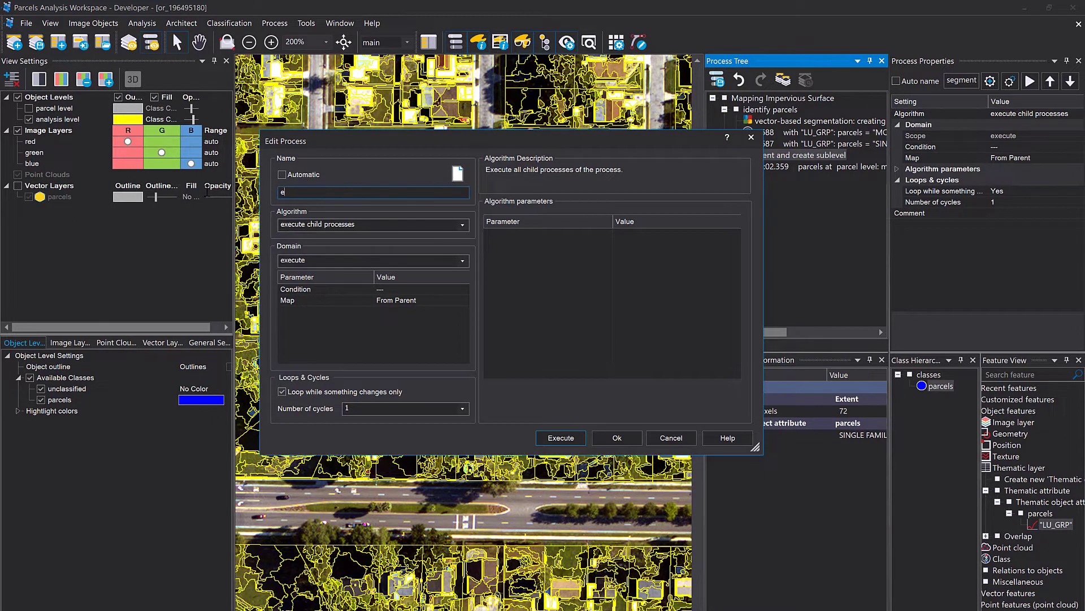
text(xtract impervious surface)
click(617, 437)
Insert a child process under "extract impervious surface" using the assign class algorithm.
right_click(783, 180)
click(833, 267)
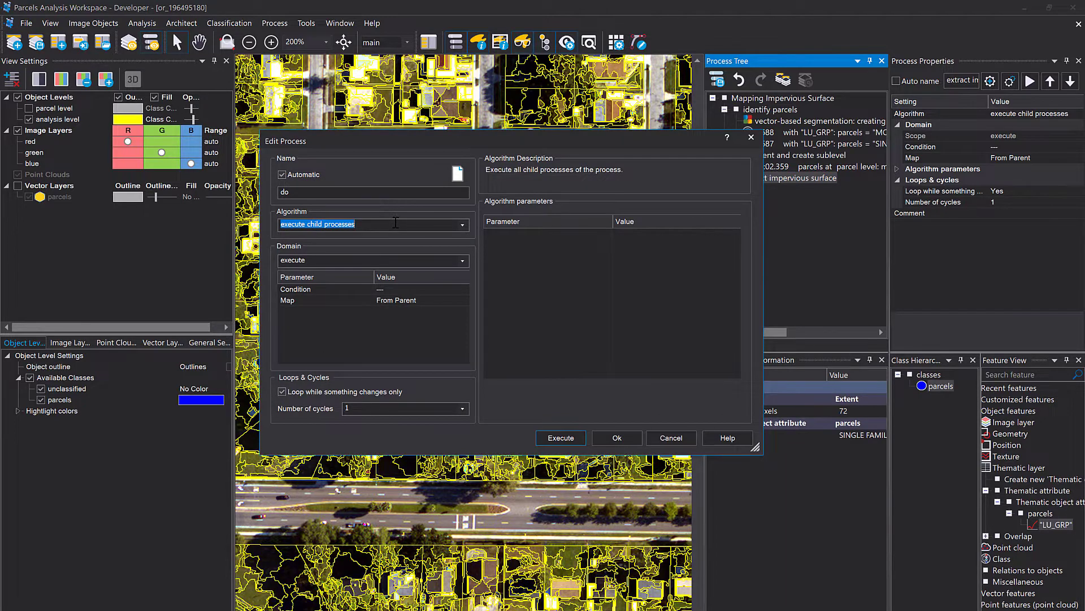
text(ass)
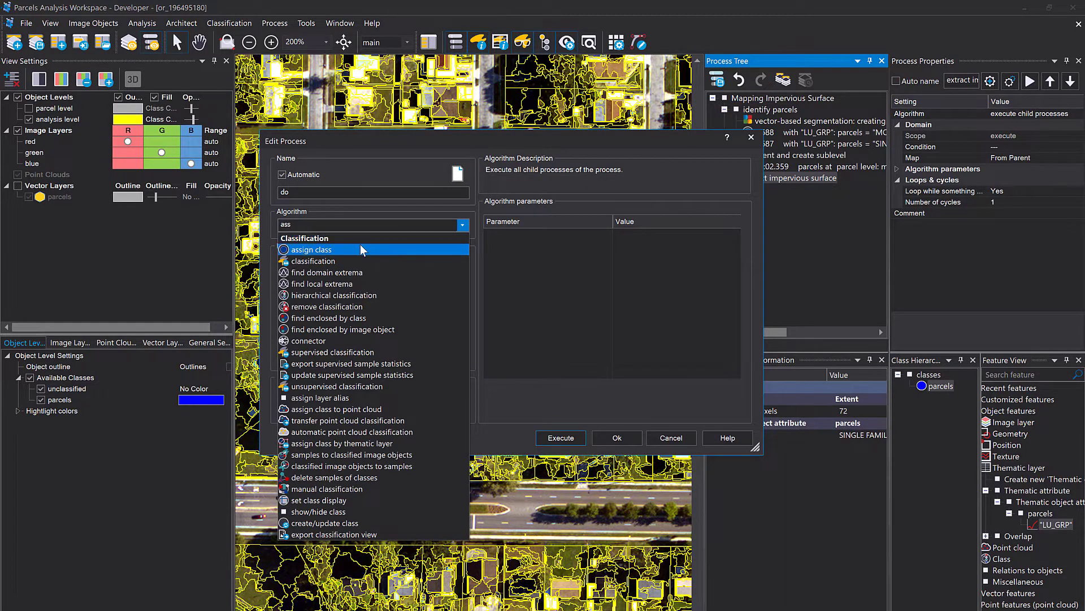
click(360, 250)
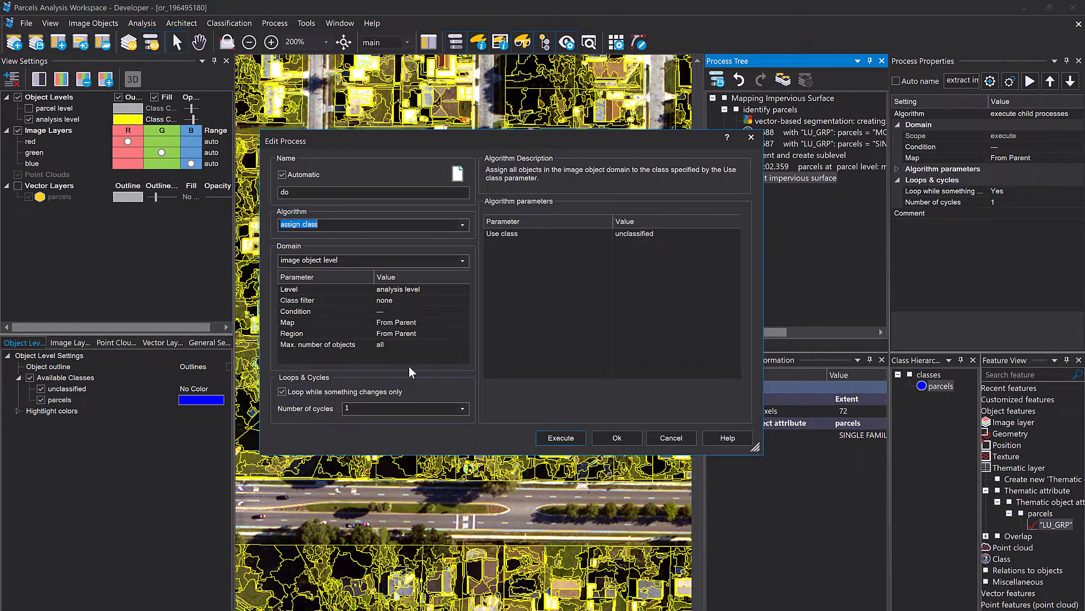
Open the assign class process's domain condition for the analysis level and choose a feature as the condition's first value.
click(403, 310)
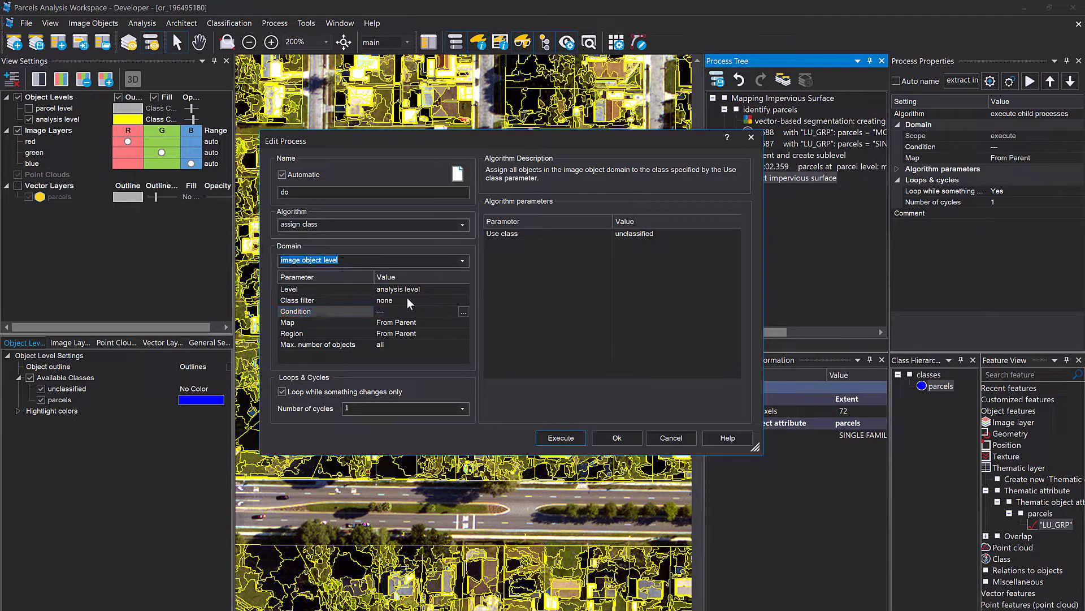
click(420, 288)
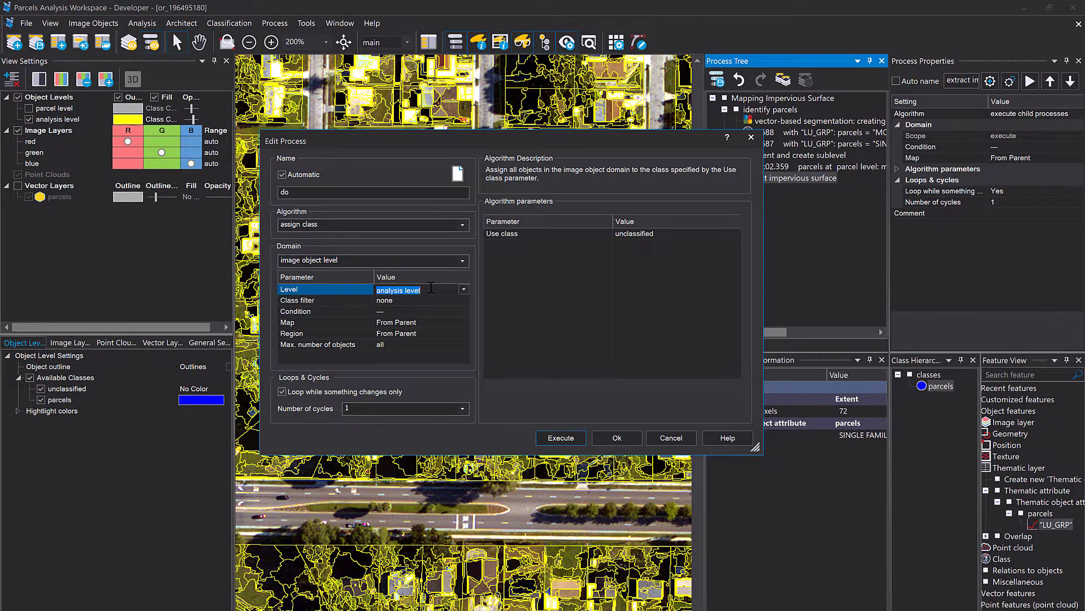
double_click(338, 311)
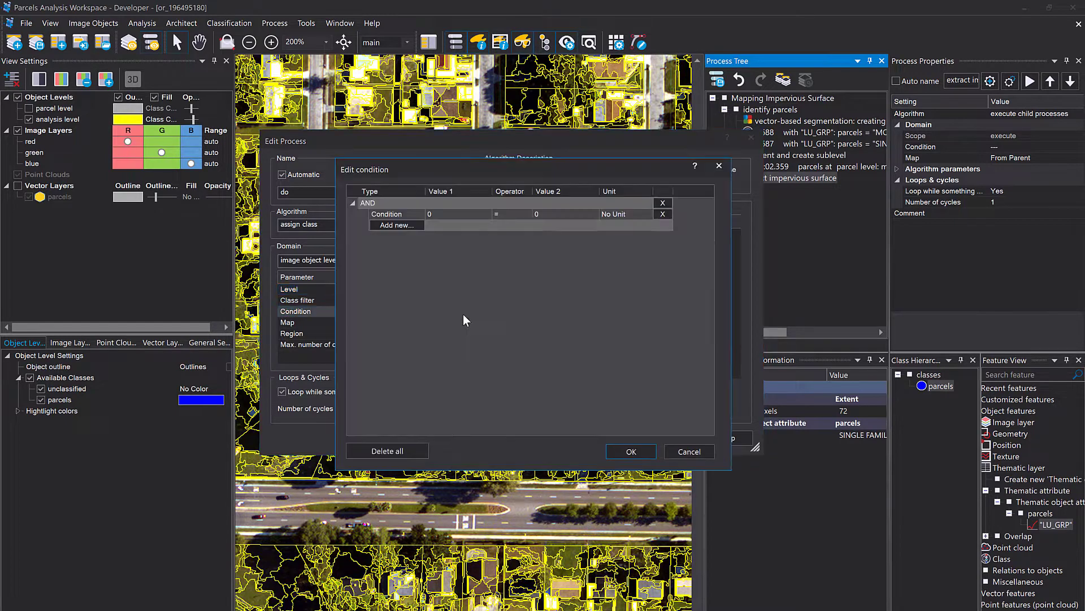
click(461, 215)
click(487, 215)
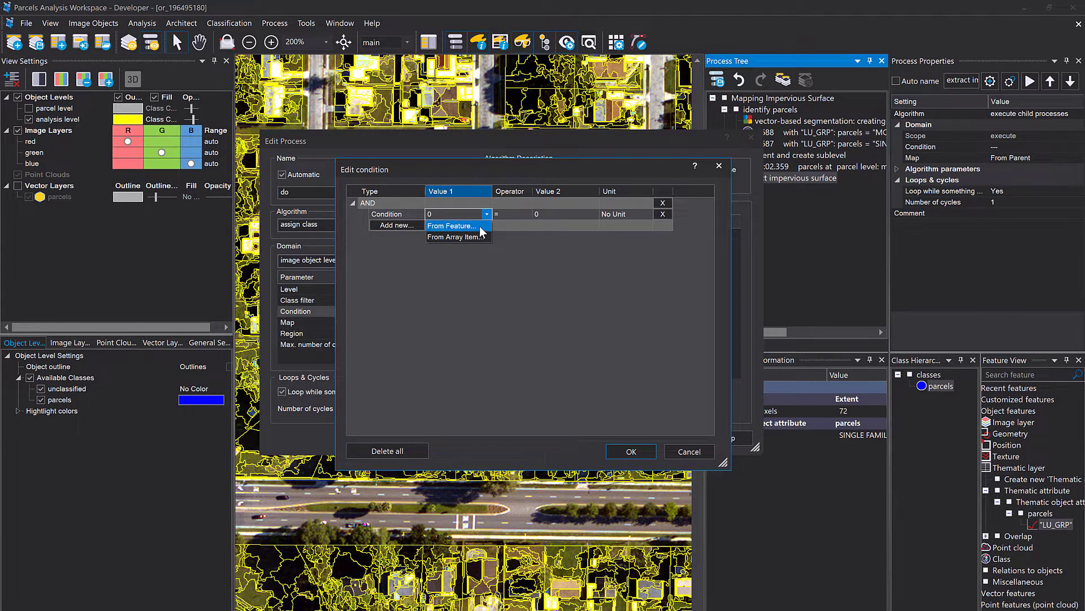
click(481, 231)
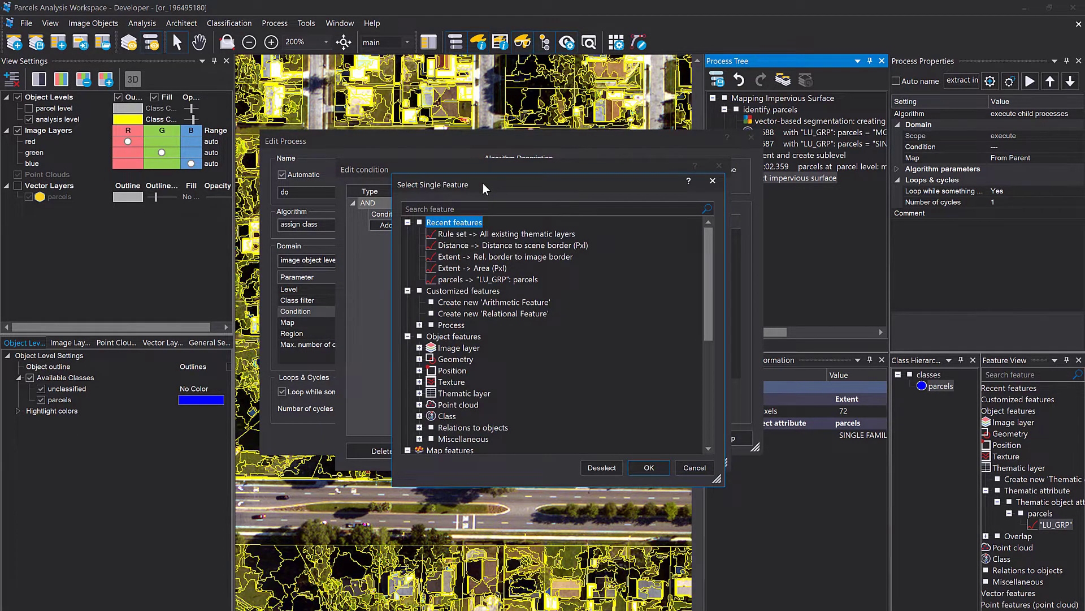
Start a new "Existence of" feature from the super-objects relations of the object features.
drag(483, 182, 467, 166)
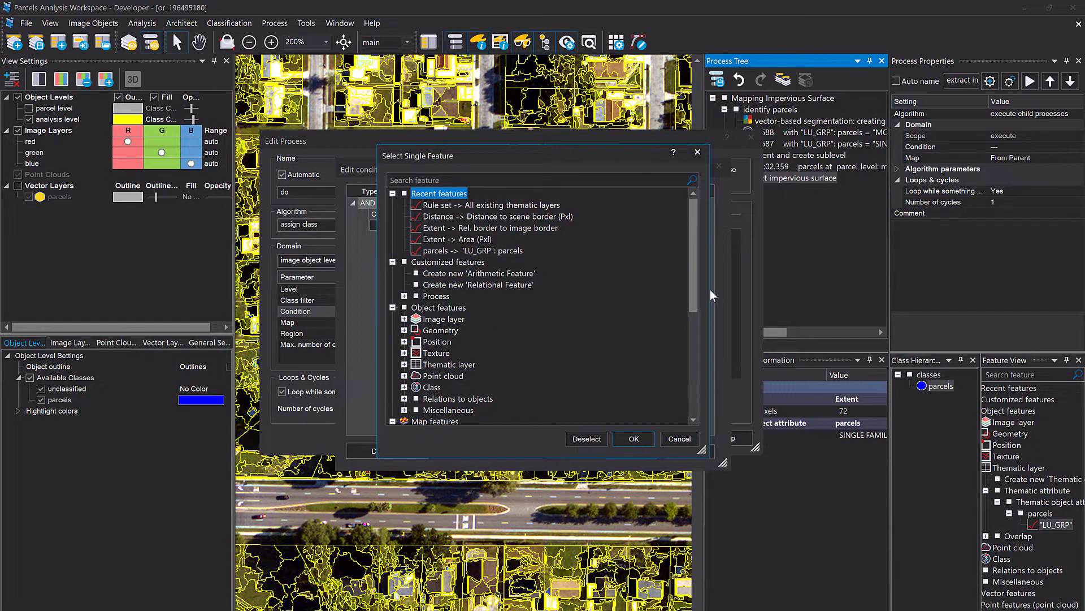
drag(695, 289, 694, 301)
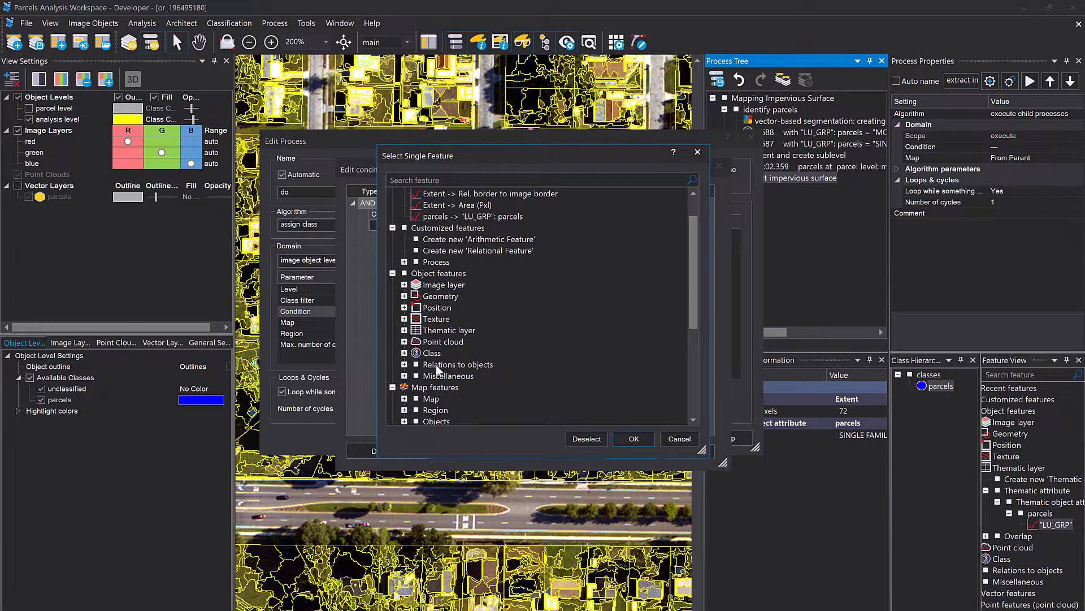
click(404, 364)
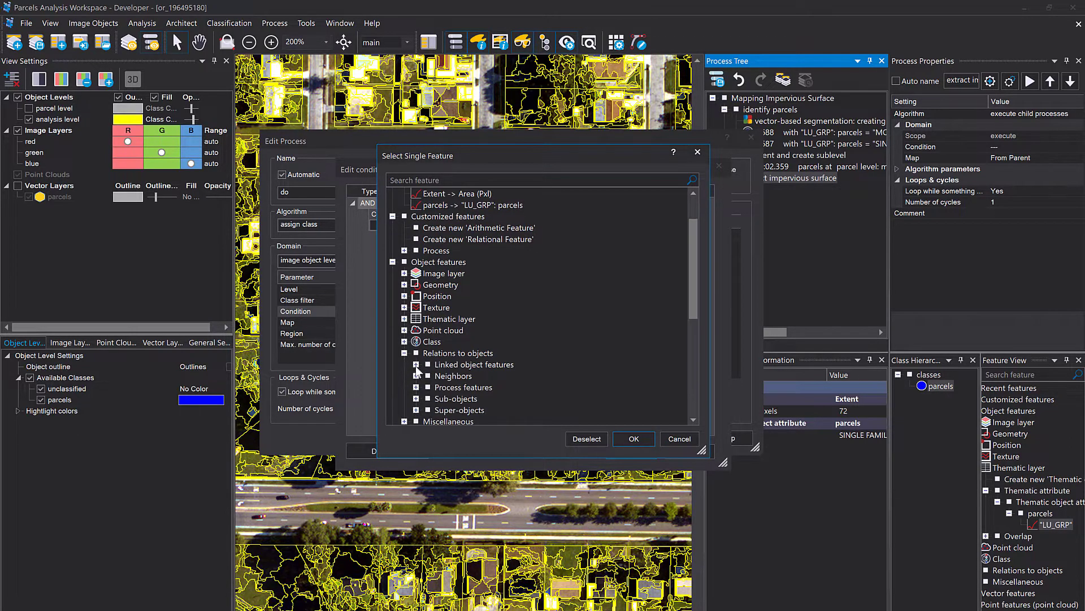
click(417, 410)
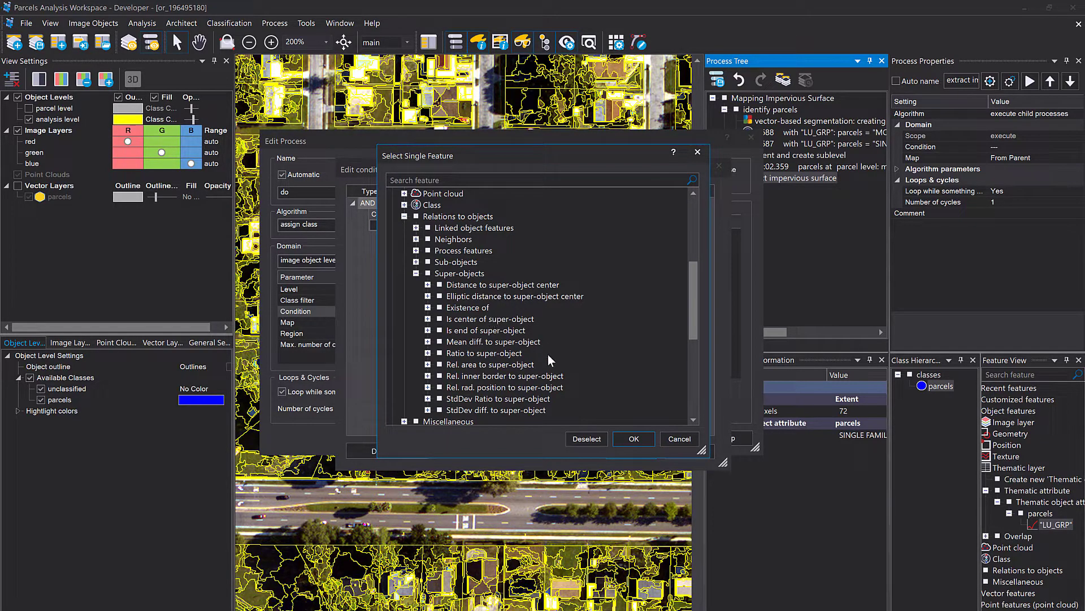
click(459, 309)
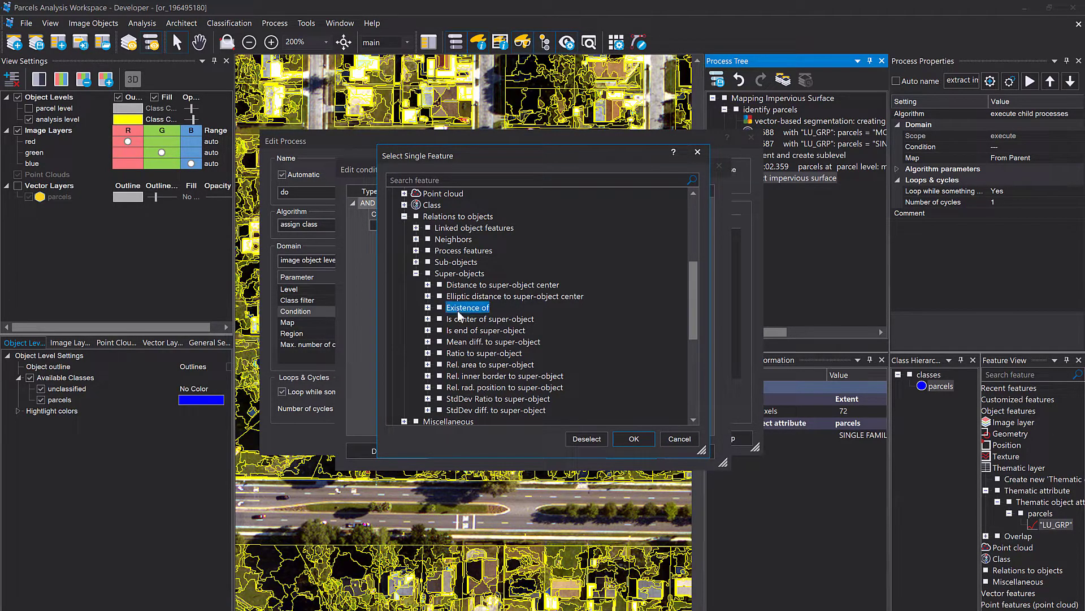
click(428, 307)
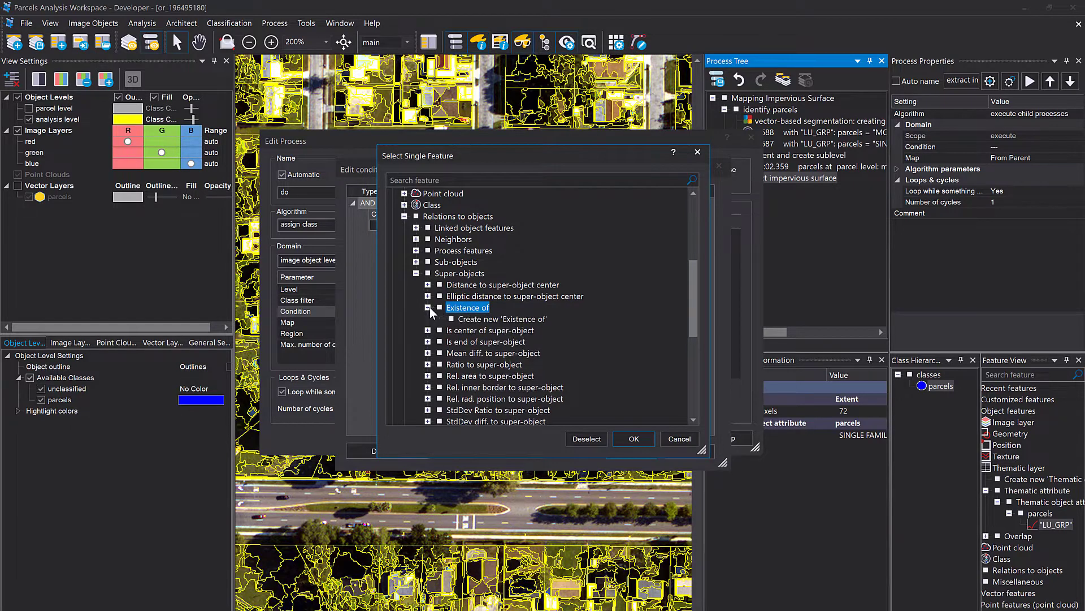
double_click(497, 320)
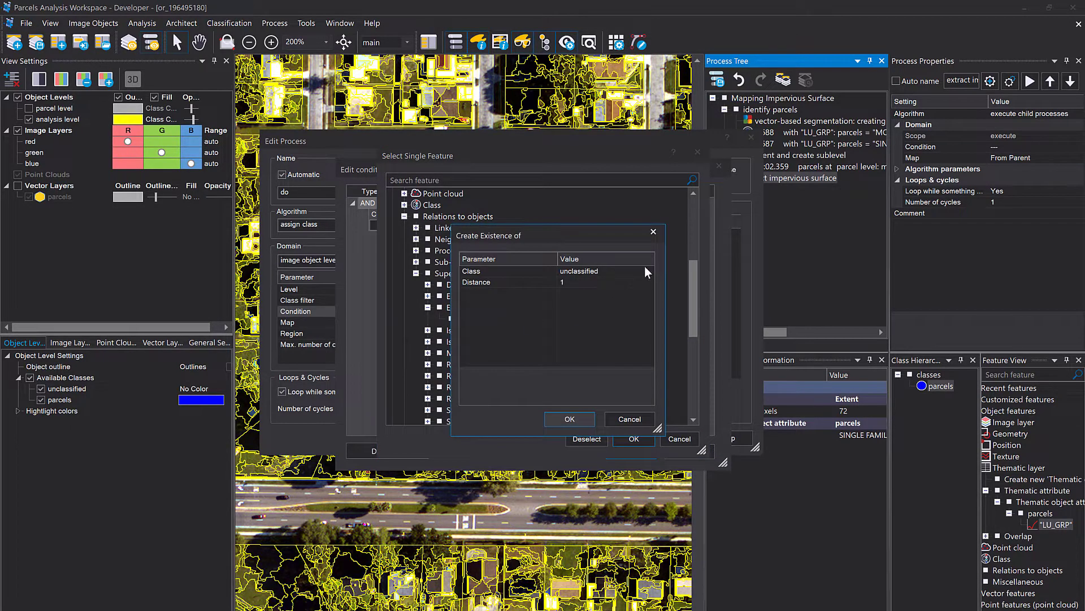
Create the super-object existence feature for the class parcels at distance 1.
click(644, 270)
click(648, 270)
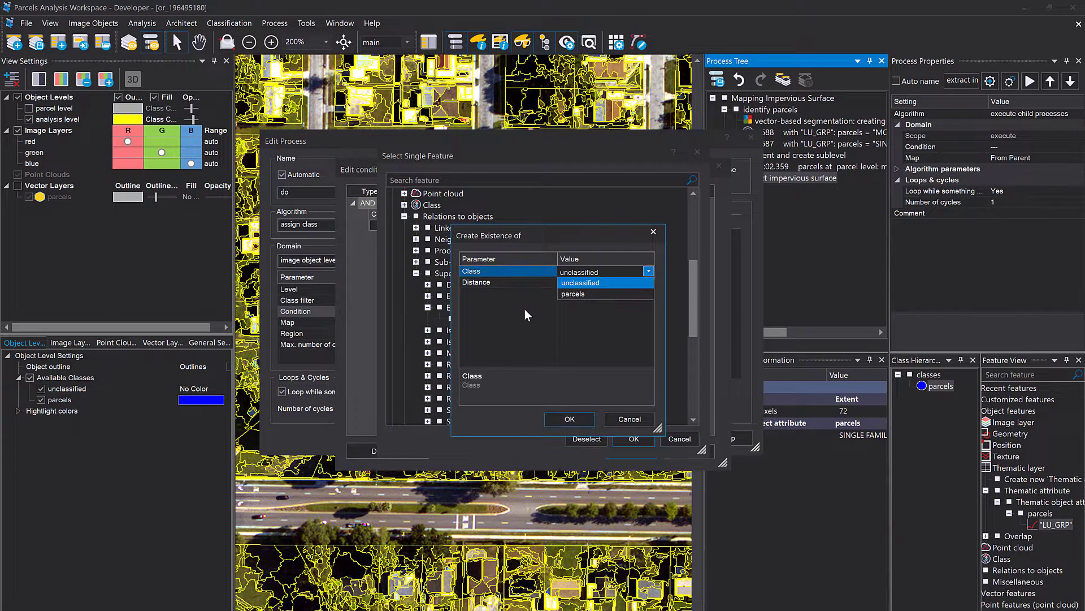
click(576, 294)
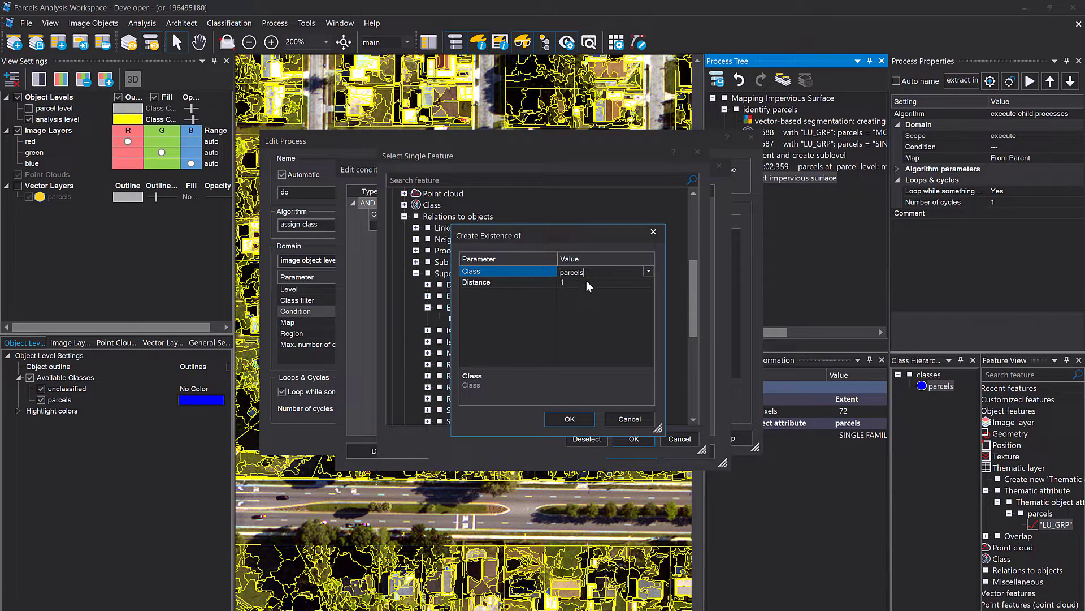
click(586, 281)
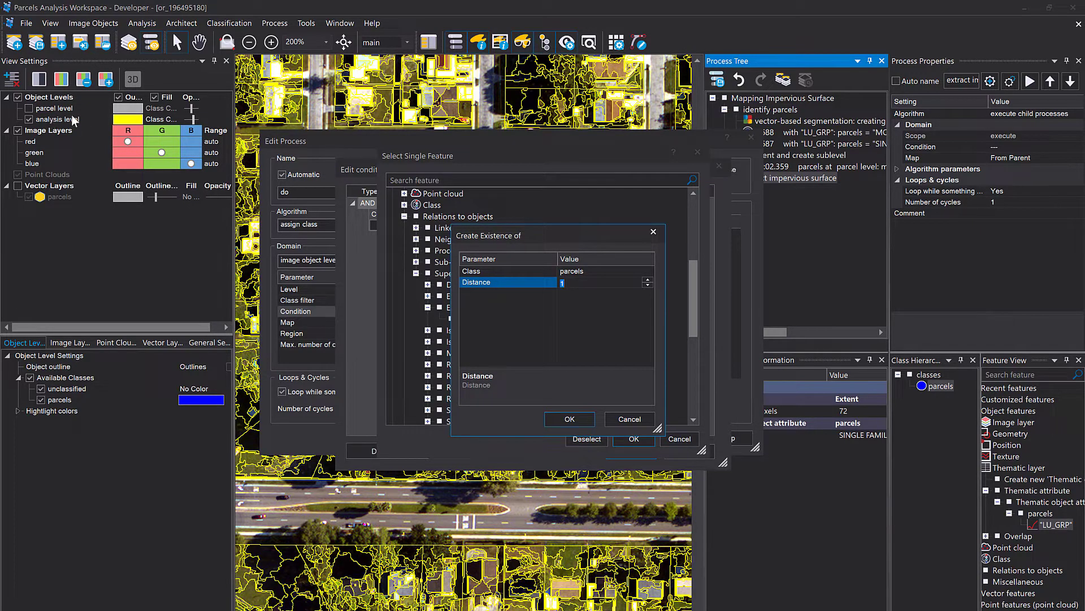
click(589, 313)
click(569, 419)
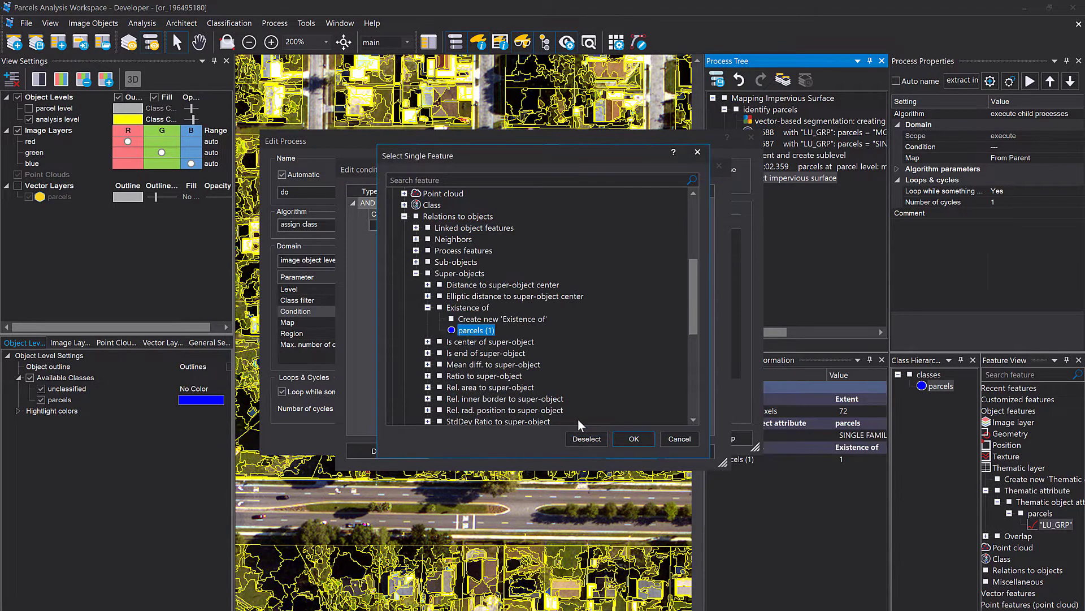
Use the parcels super-object existence feature in the first condition and require it to equal 1.
click(634, 439)
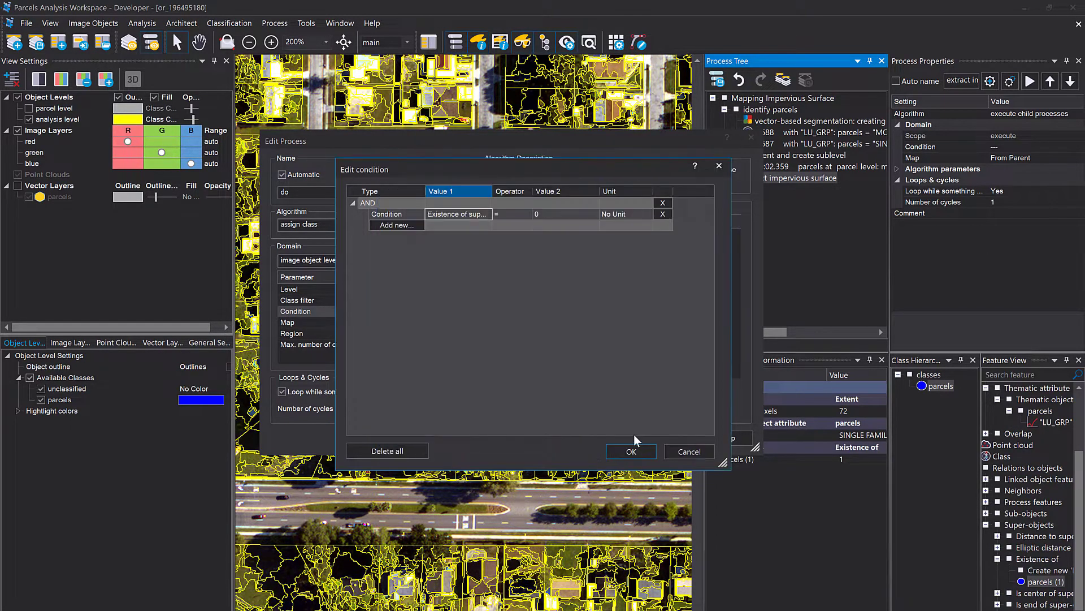
click(544, 215)
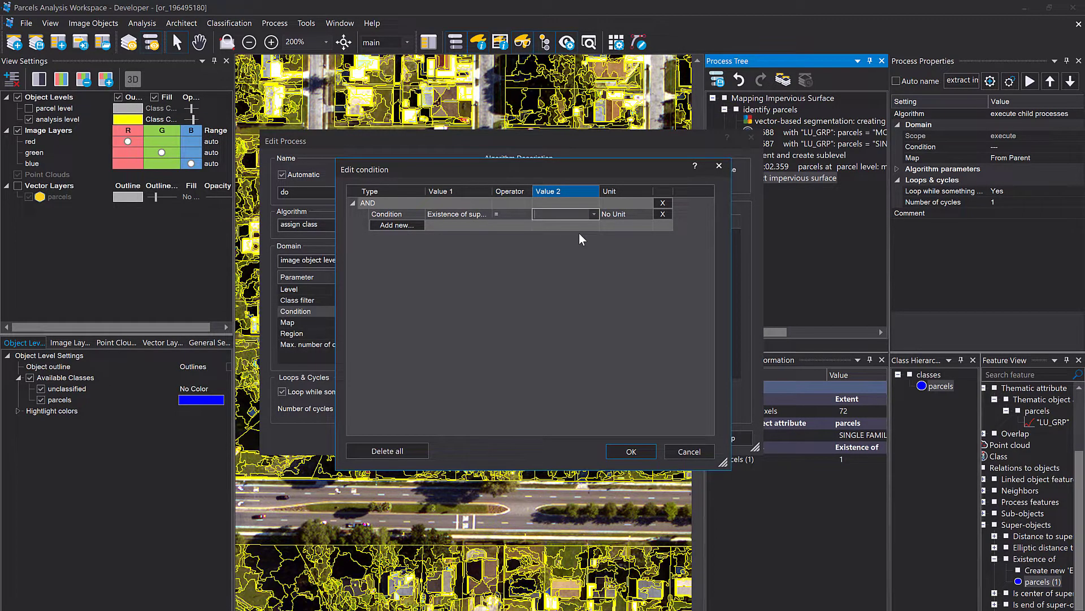
text(1)
click(582, 266)
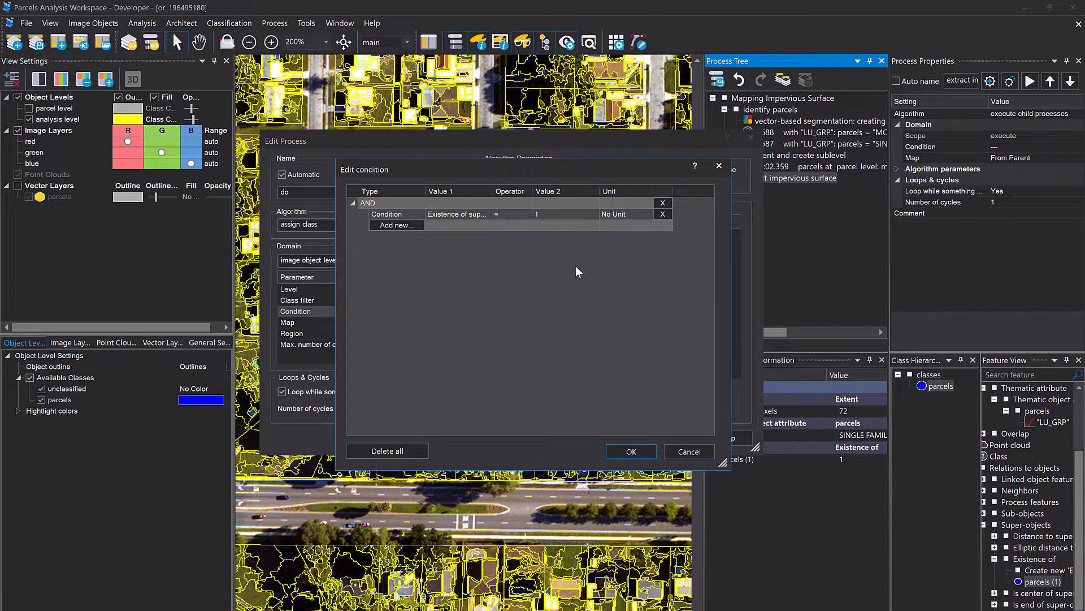
Add a second condition that uses the image layer mean of blue as its first value.
click(409, 225)
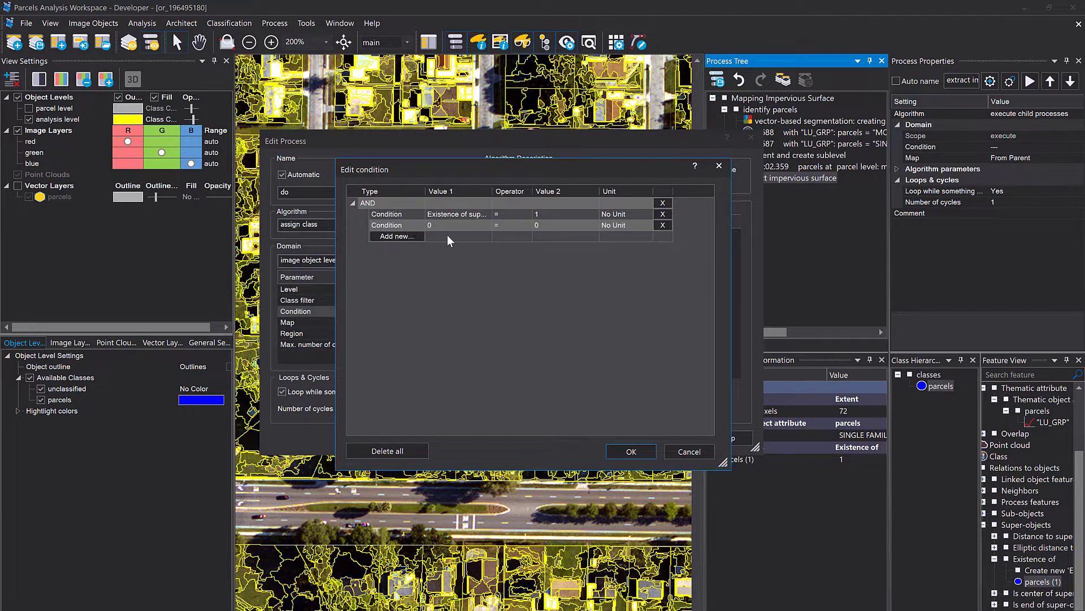
click(469, 226)
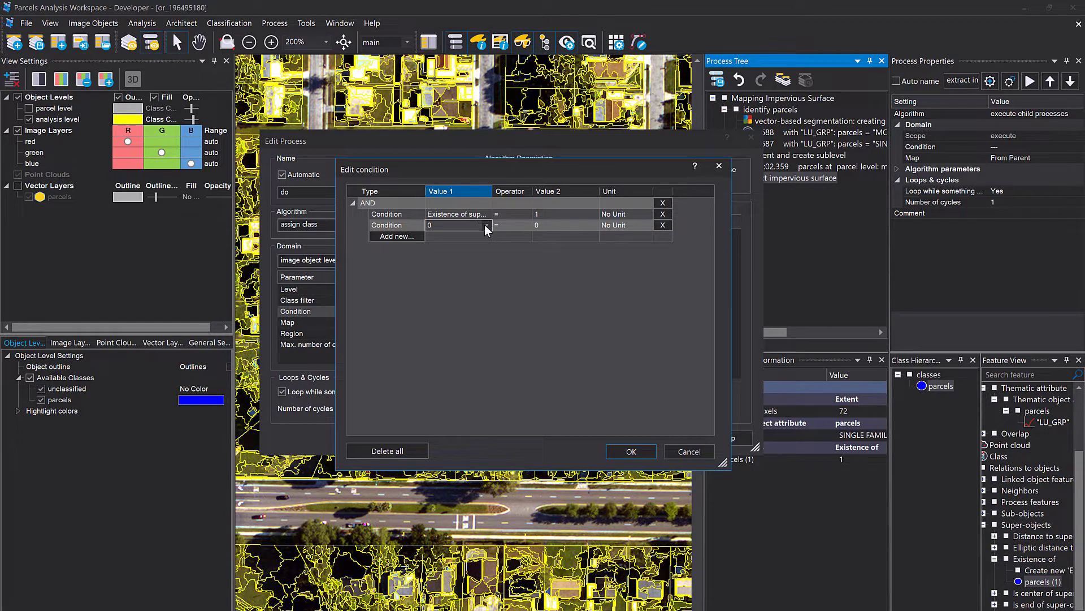
click(485, 225)
click(479, 237)
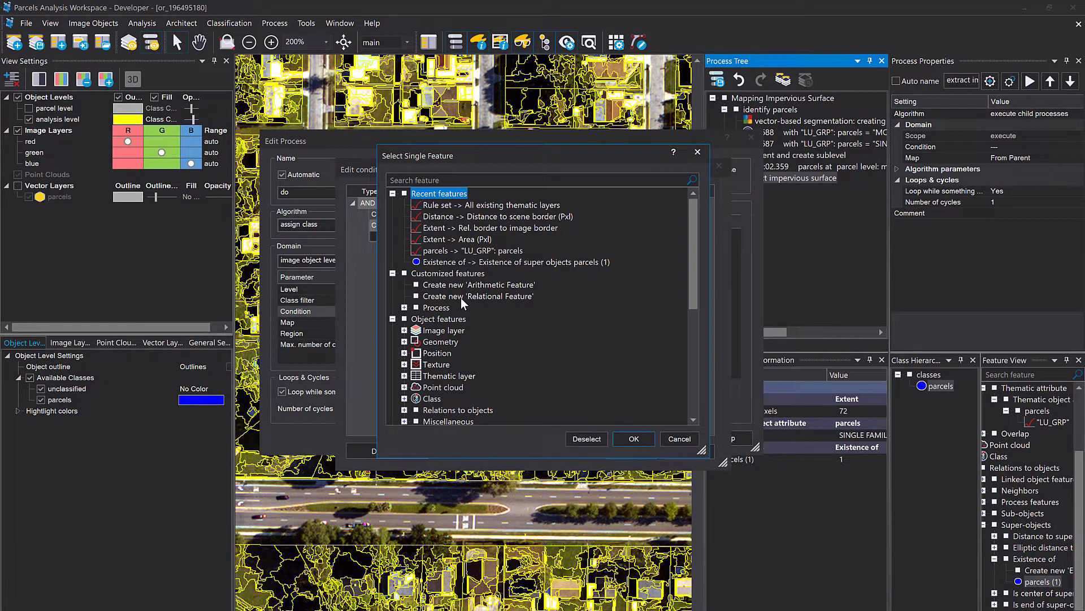
click(405, 330)
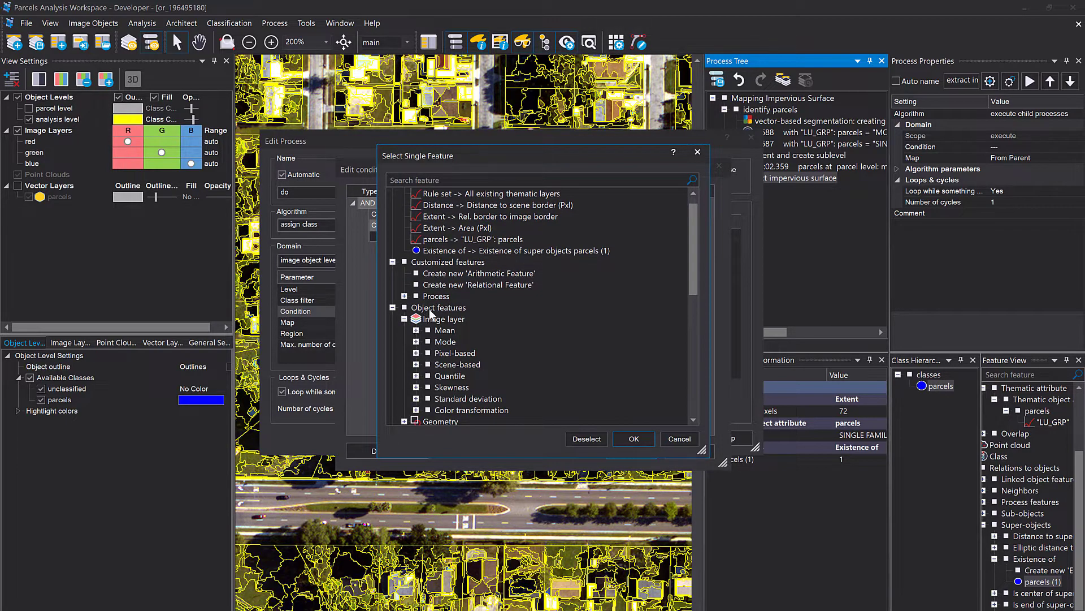
click(416, 331)
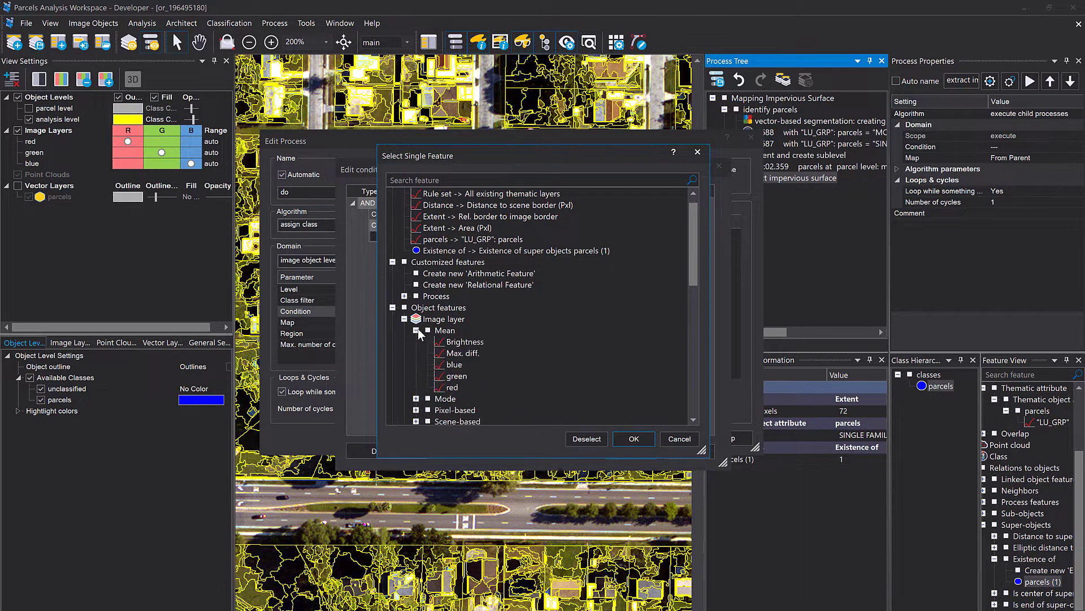
double_click(455, 365)
Set the Mean blue condition to greater than or equal to 75.
click(506, 224)
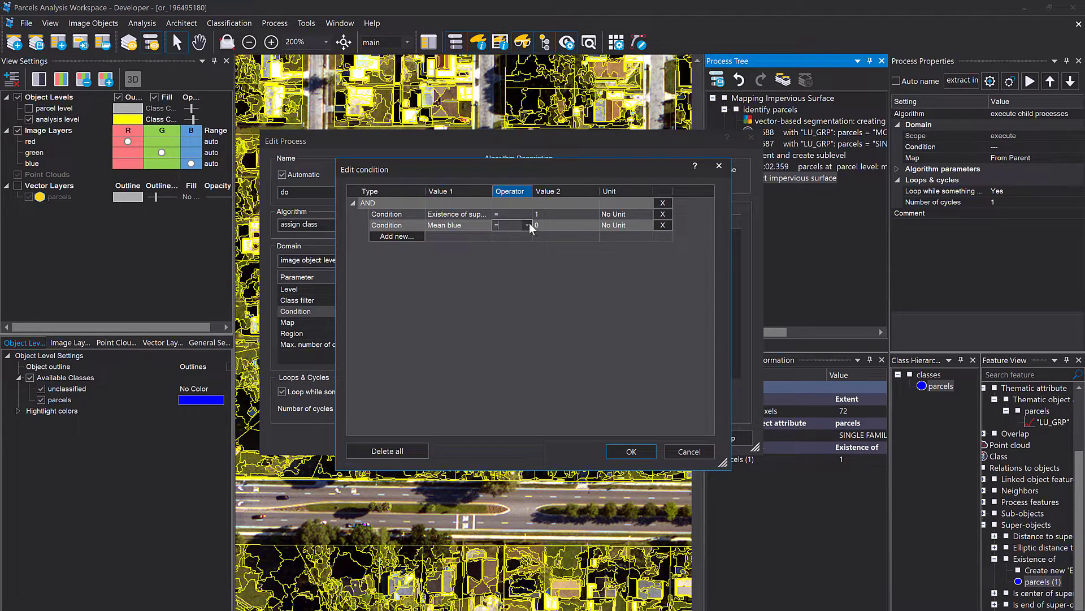
click(527, 224)
click(512, 280)
click(561, 225)
drag(561, 225, 506, 225)
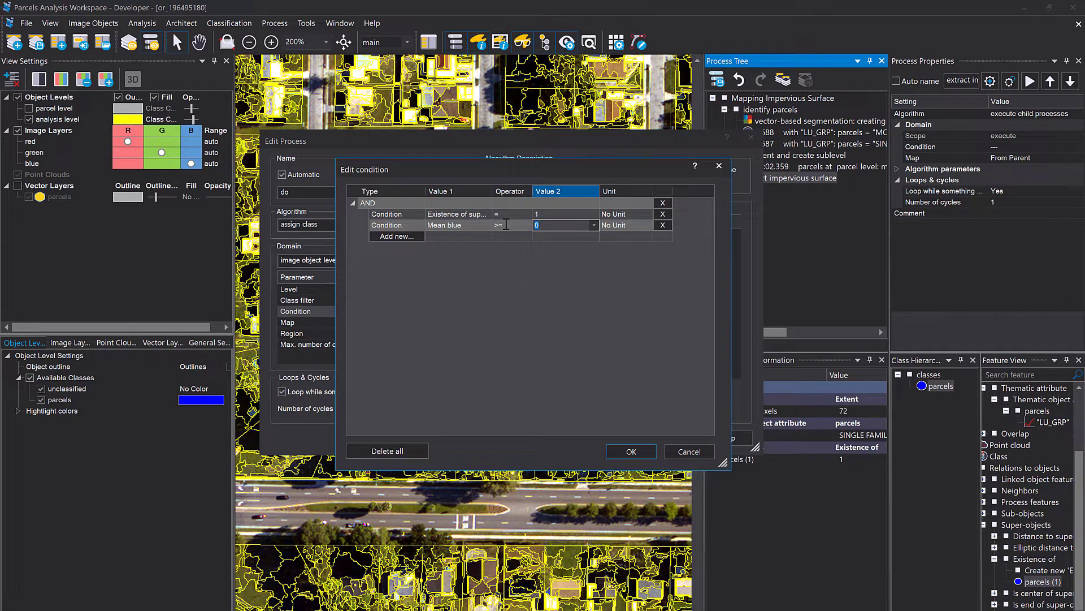
text(75)
click(498, 249)
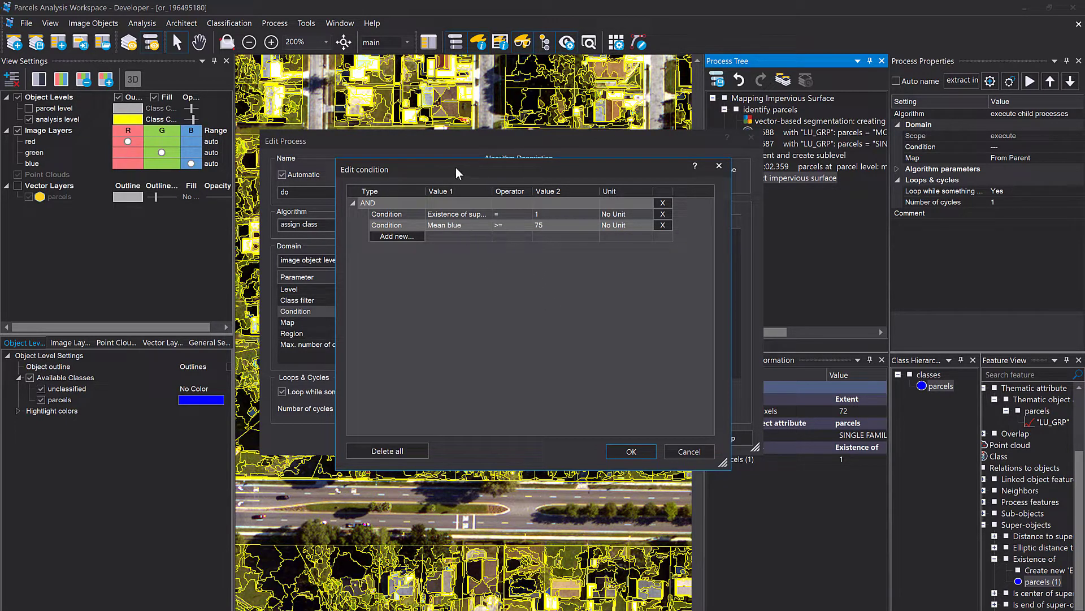
Review the AND/OR options for combining the two conditions, keep AND, and accept the condition.
click(413, 201)
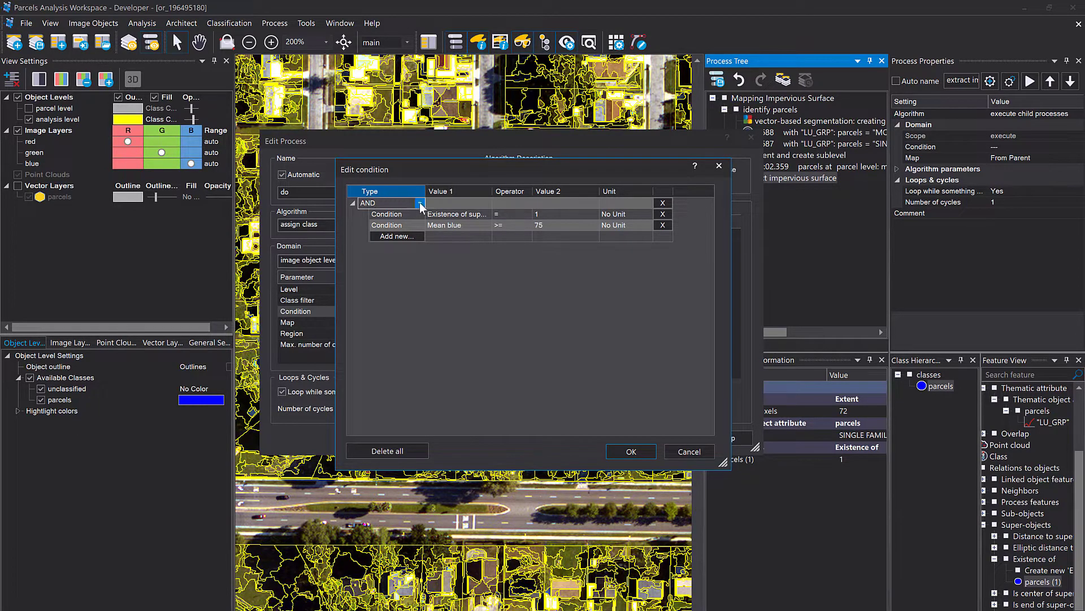
click(419, 203)
click(421, 205)
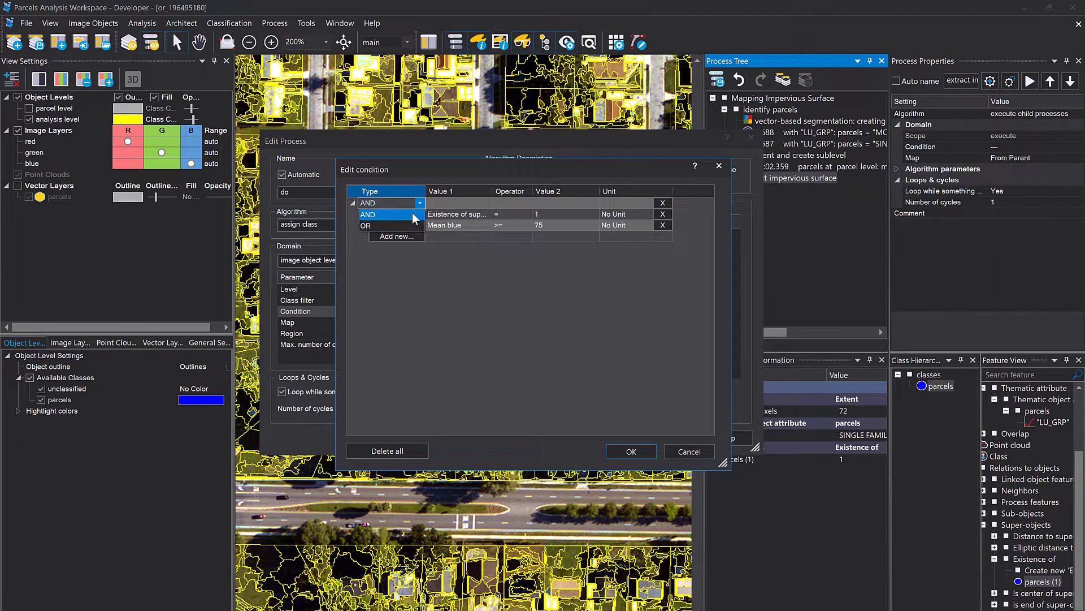
click(436, 277)
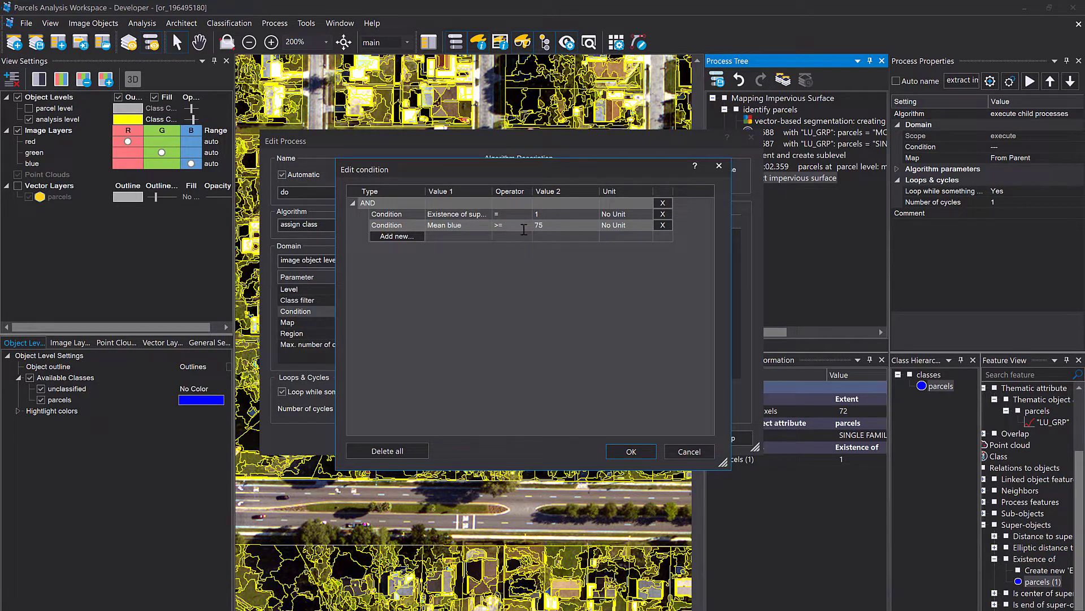
click(631, 452)
Set the class to assign to a new cyan class named "Impervious" and execute the assign class process.
click(667, 235)
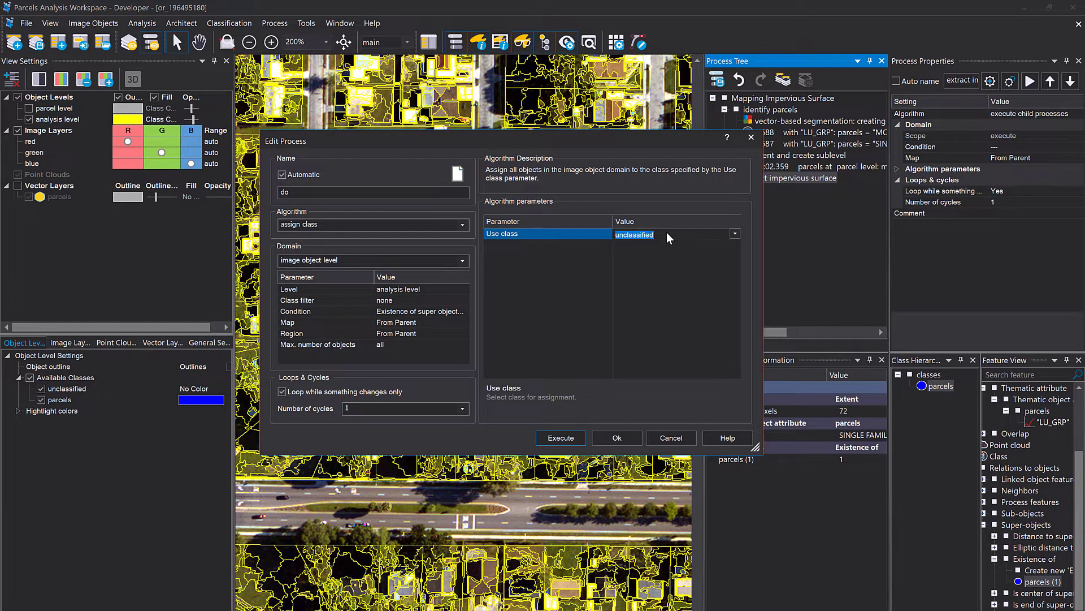
text(Impervious)
key(Return)
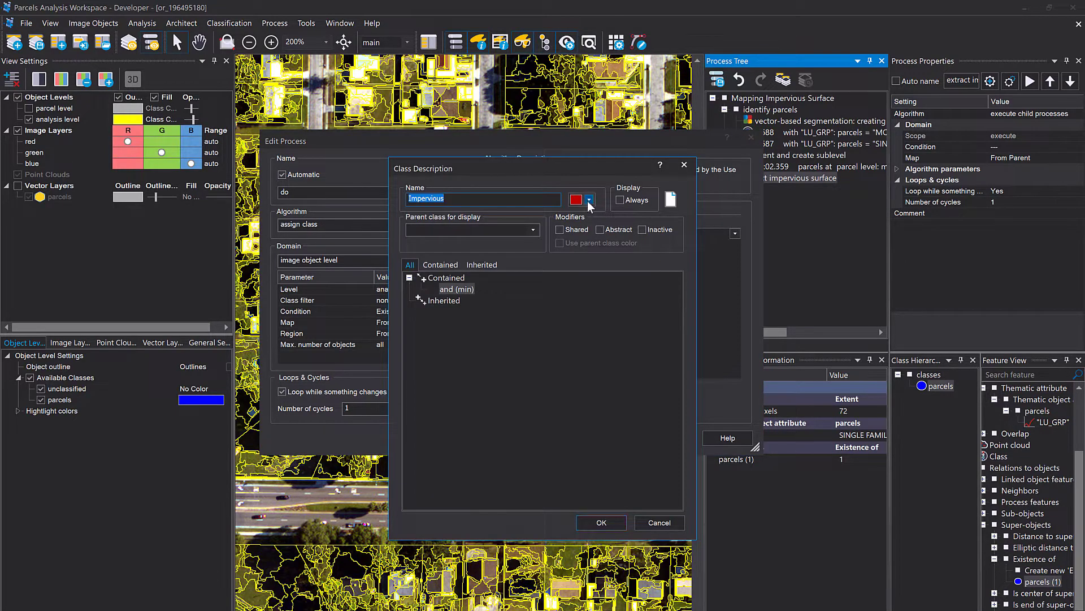
click(588, 200)
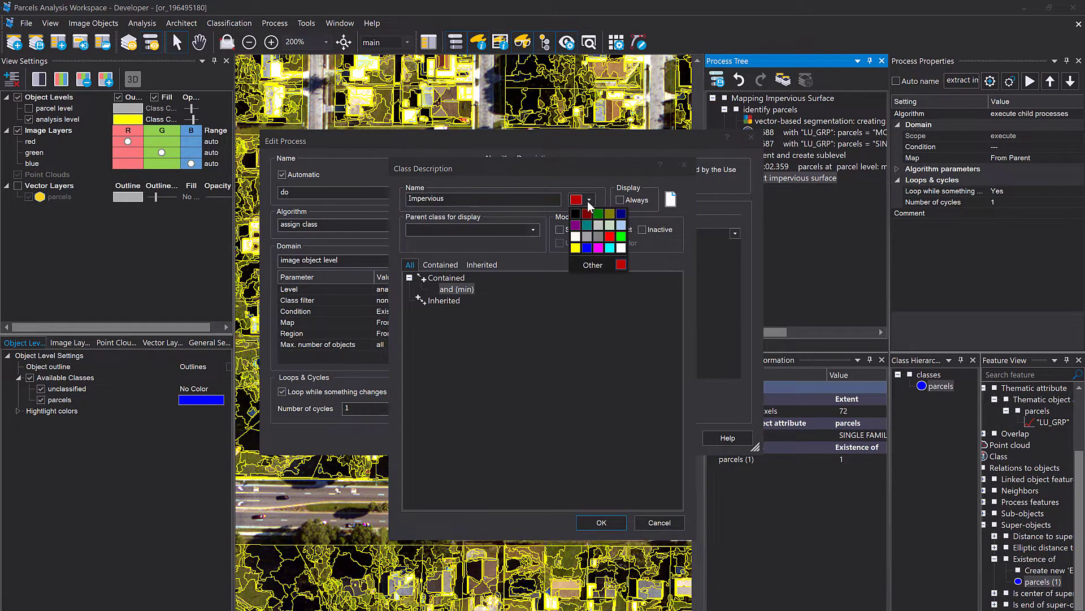
click(610, 249)
click(602, 522)
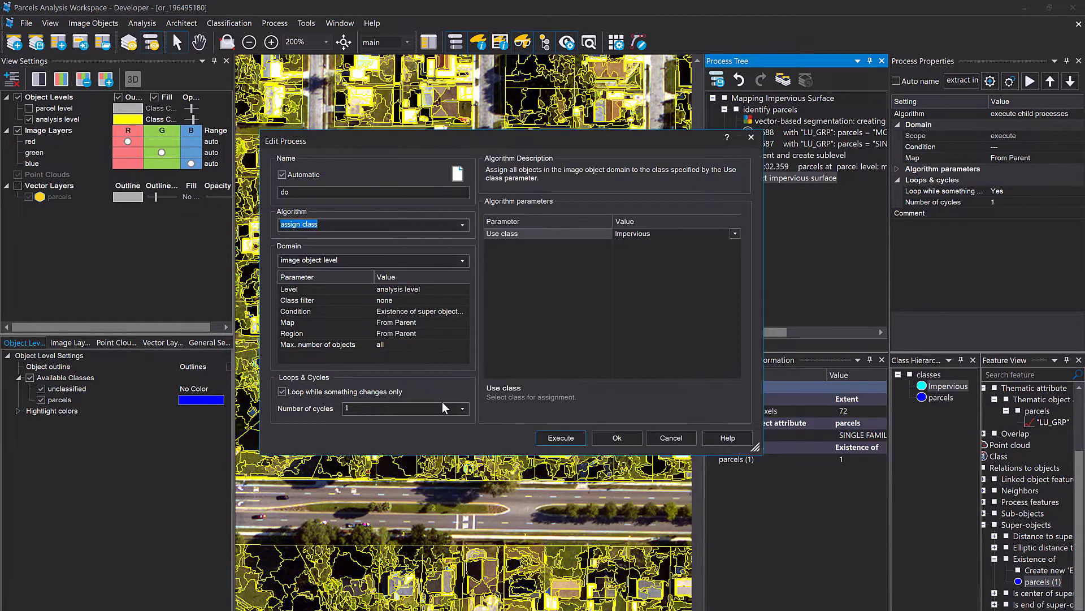
click(551, 434)
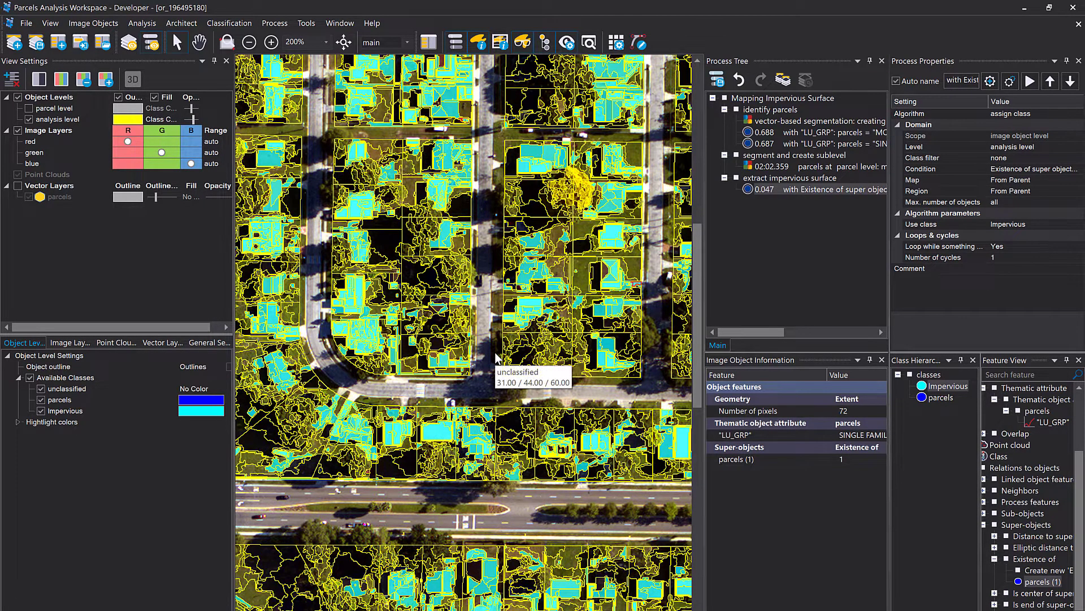
Examine the Impervious classification across the residential, mobile home and undeveloped areas of the image for correctly classified and missed surfaces.
drag(408, 209, 407, 234)
drag(588, 550, 507, 493)
drag(571, 589, 476, 458)
drag(582, 560, 446, 566)
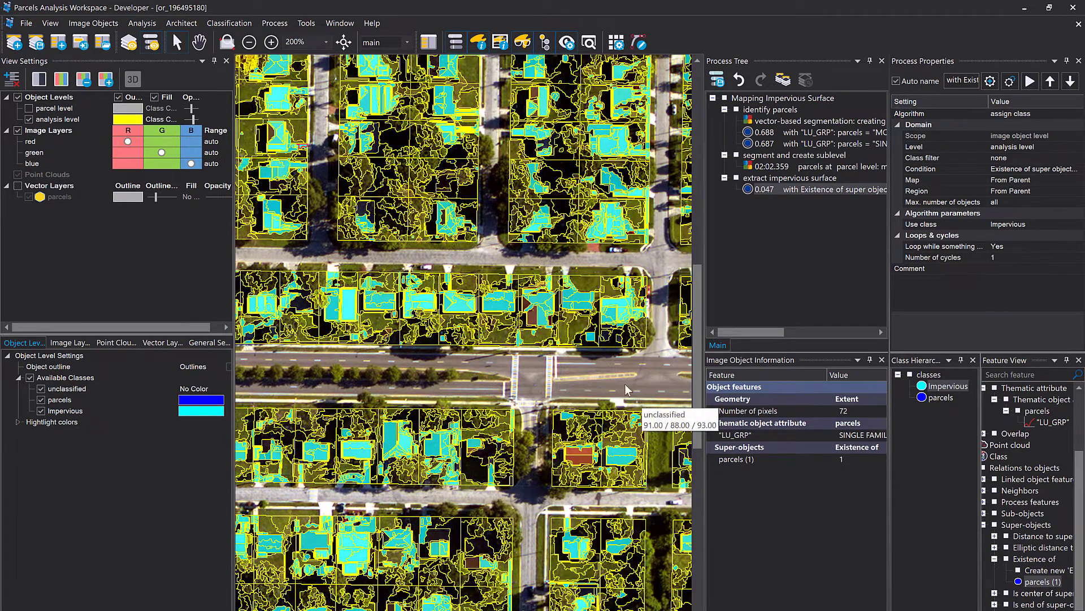
drag(593, 355, 560, 349)
click(533, 457)
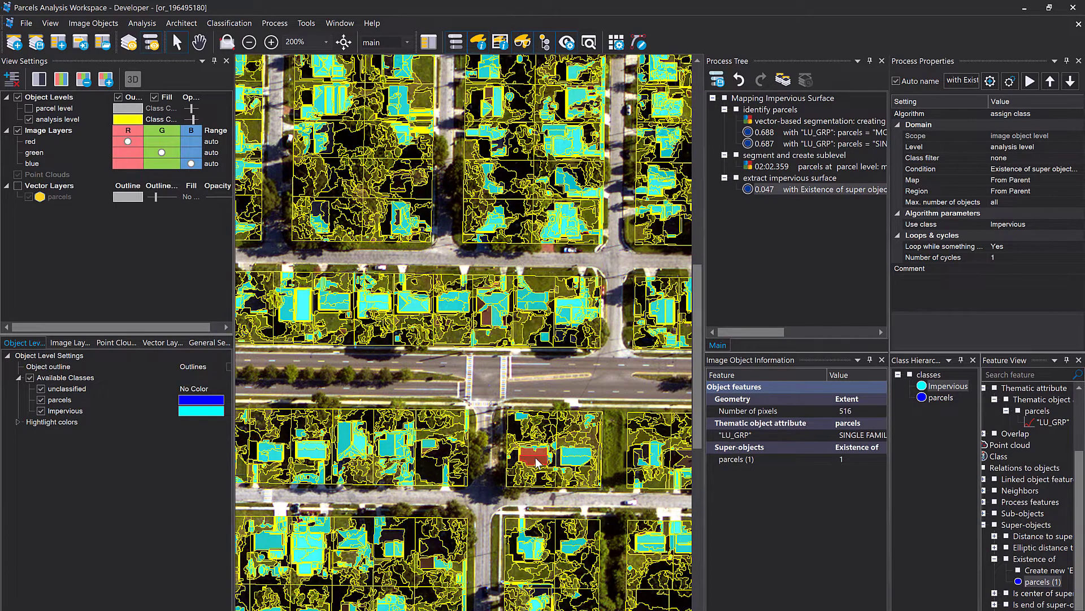
drag(440, 232, 542, 463)
drag(371, 235, 526, 390)
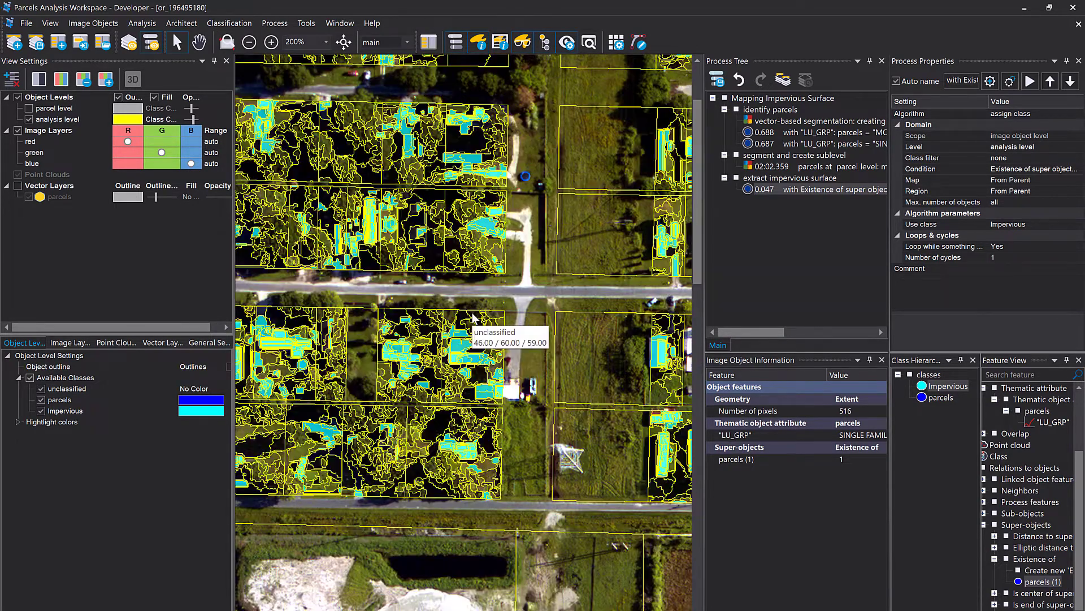
scroll(472, 318, down, 2)
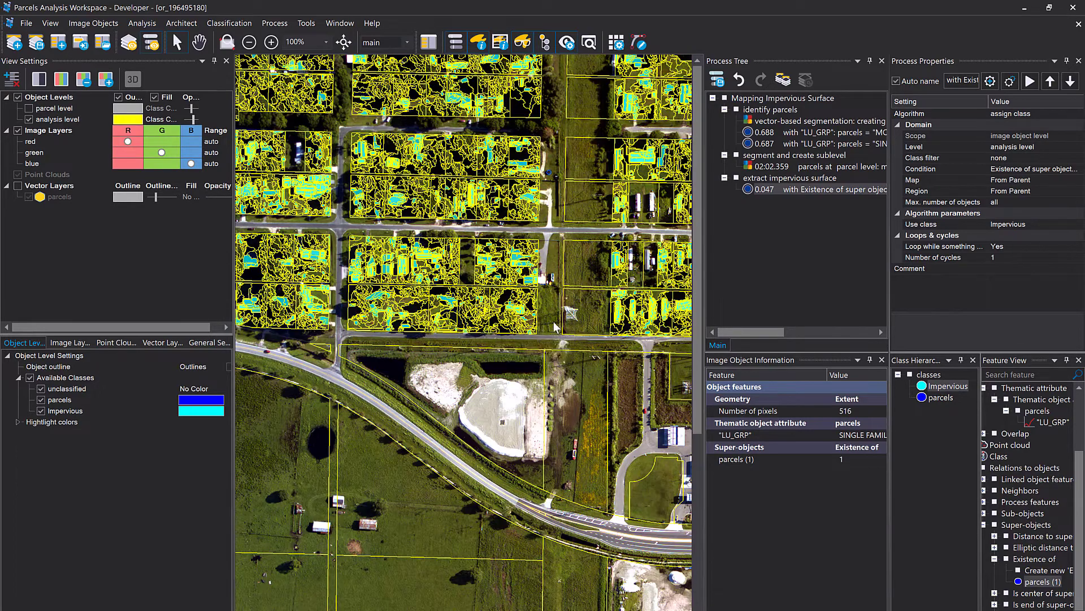
drag(554, 323, 424, 309)
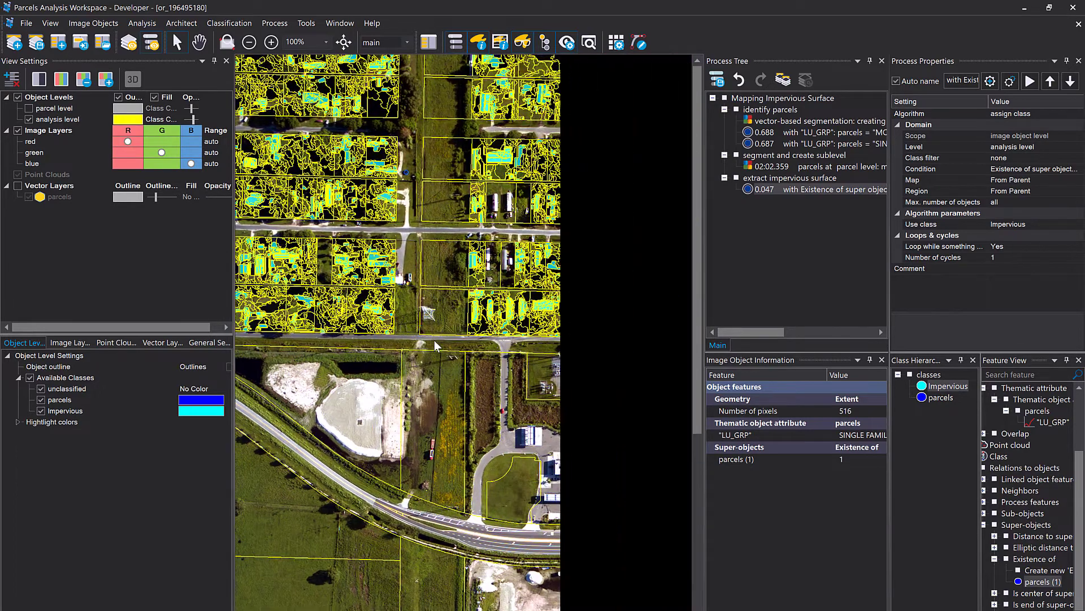
drag(569, 375, 490, 369)
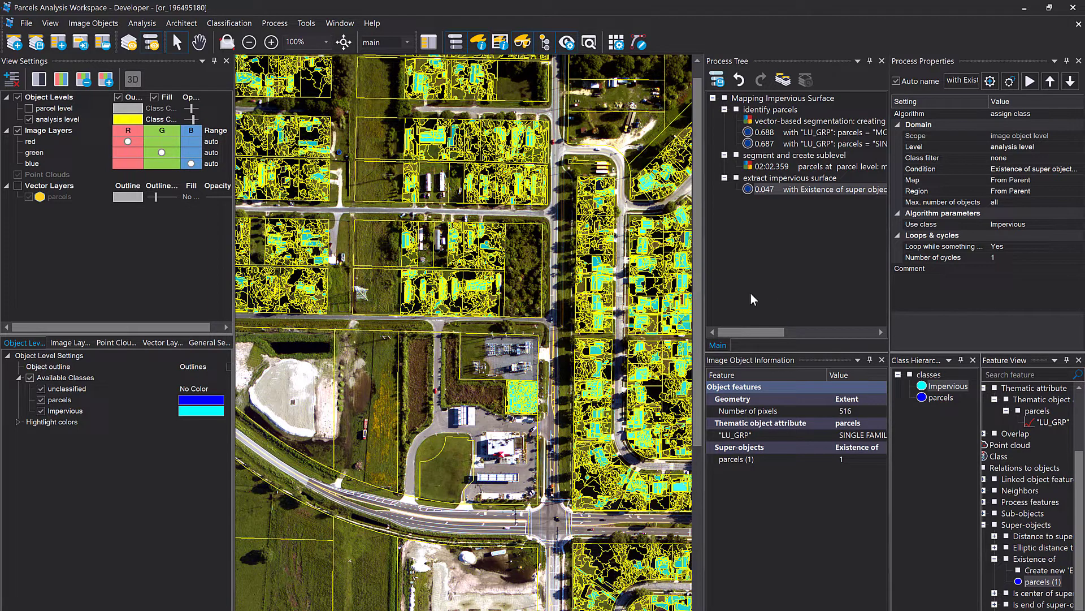
Widen the Process Tree and Process Properties panes so more of the process names and settings can be read.
drag(704, 284, 641, 285)
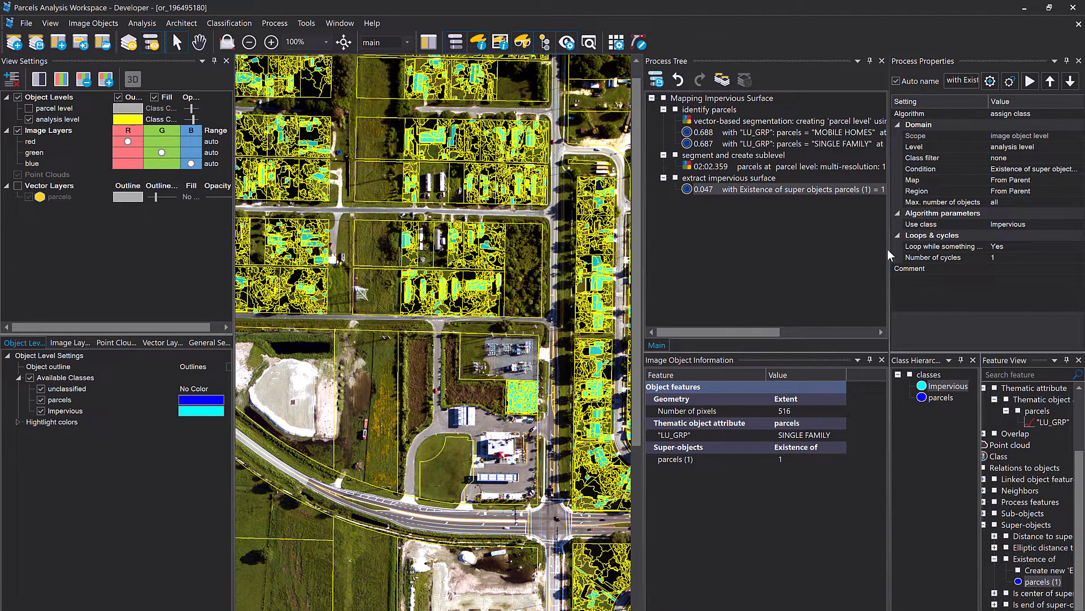
drag(887, 249, 837, 250)
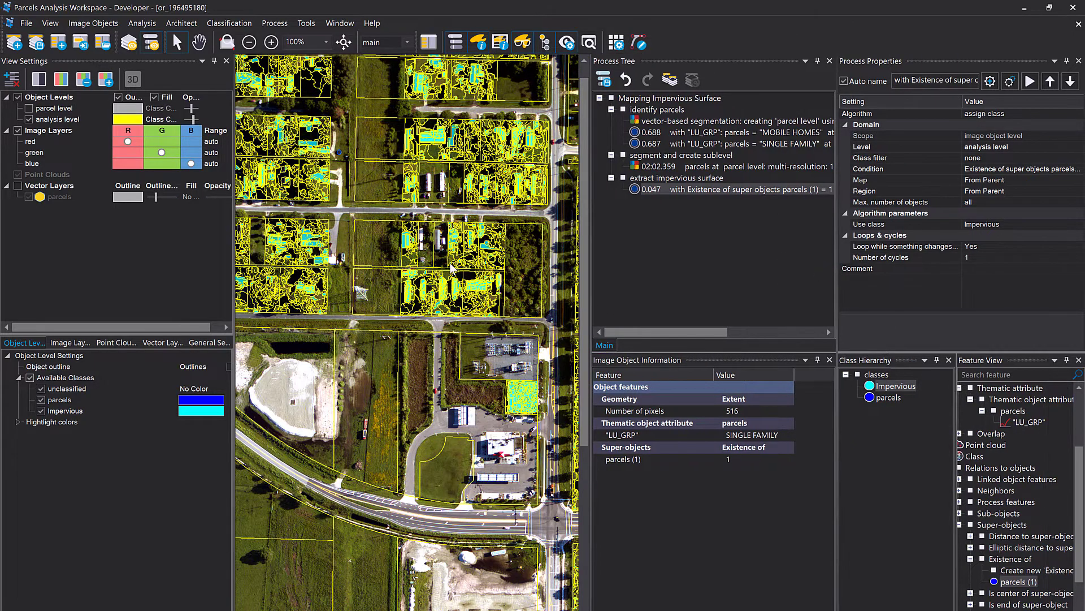
drag(452, 269, 265, 258)
drag(437, 299, 308, 215)
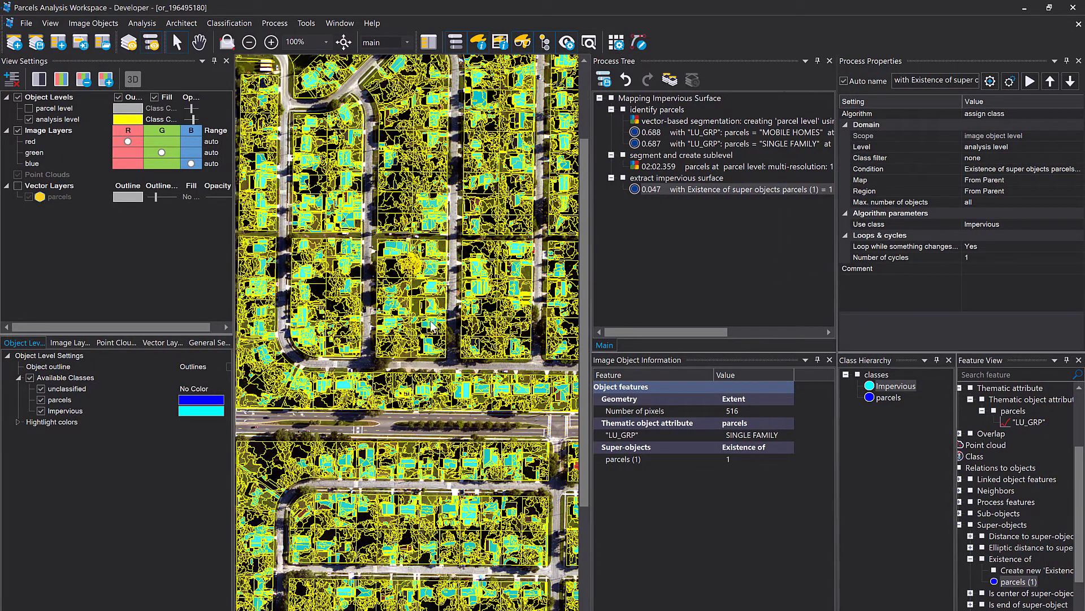
mouse_move(431, 326)
Turn off the class fill for the object levels, leaving only outlines, and select a single rooftop object on a residential parcel.
click(636, 527)
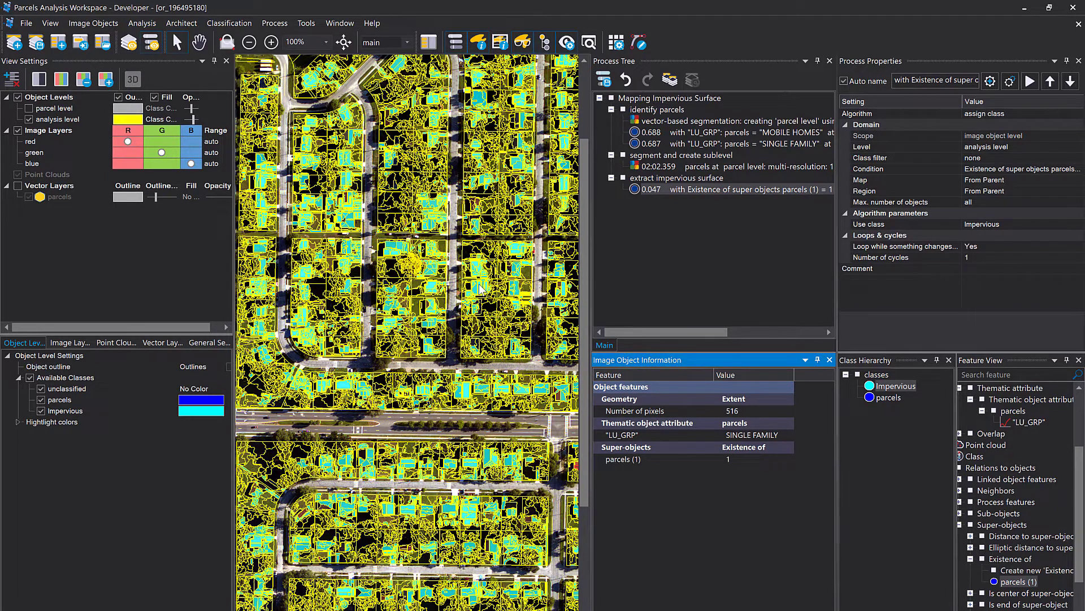
click(29, 119)
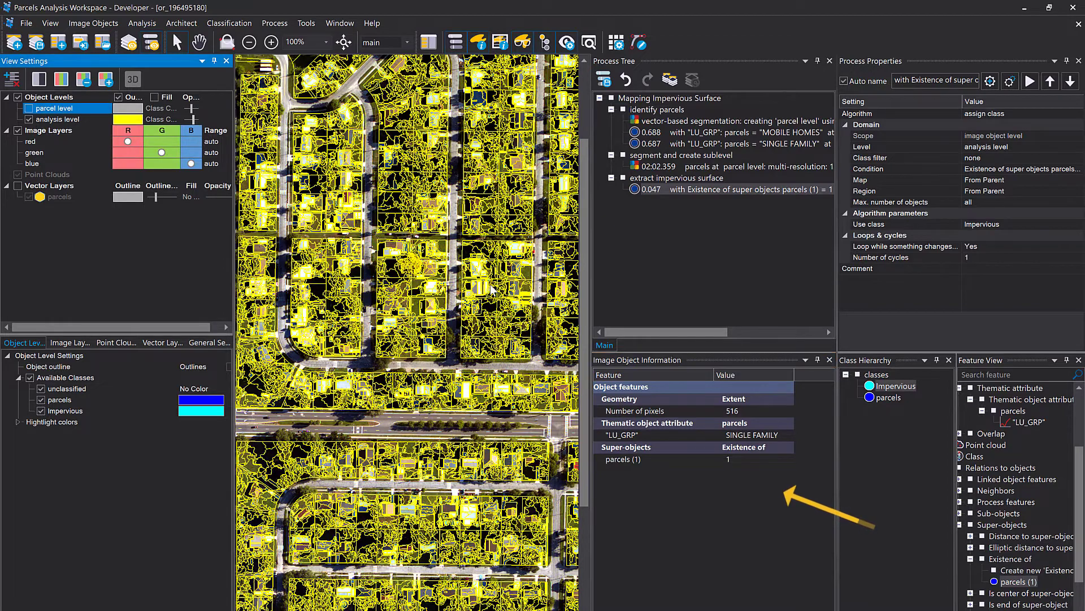
scroll(469, 295, up, 5)
click(468, 306)
click(462, 300)
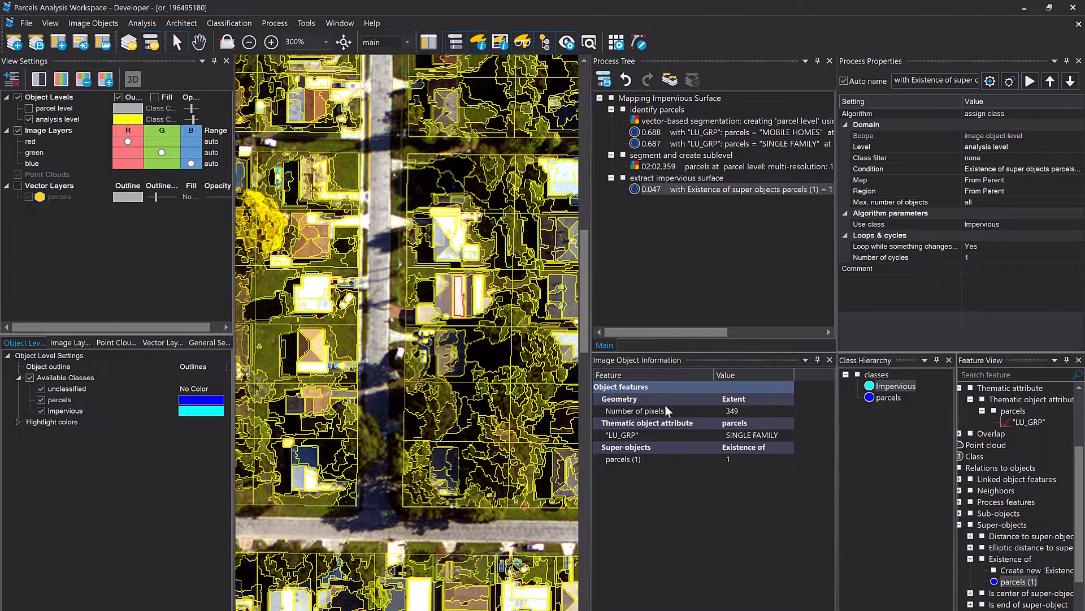
Add the image layer means of blue, green and red to the features displayed in Image Object Information.
right_click(692, 493)
click(724, 494)
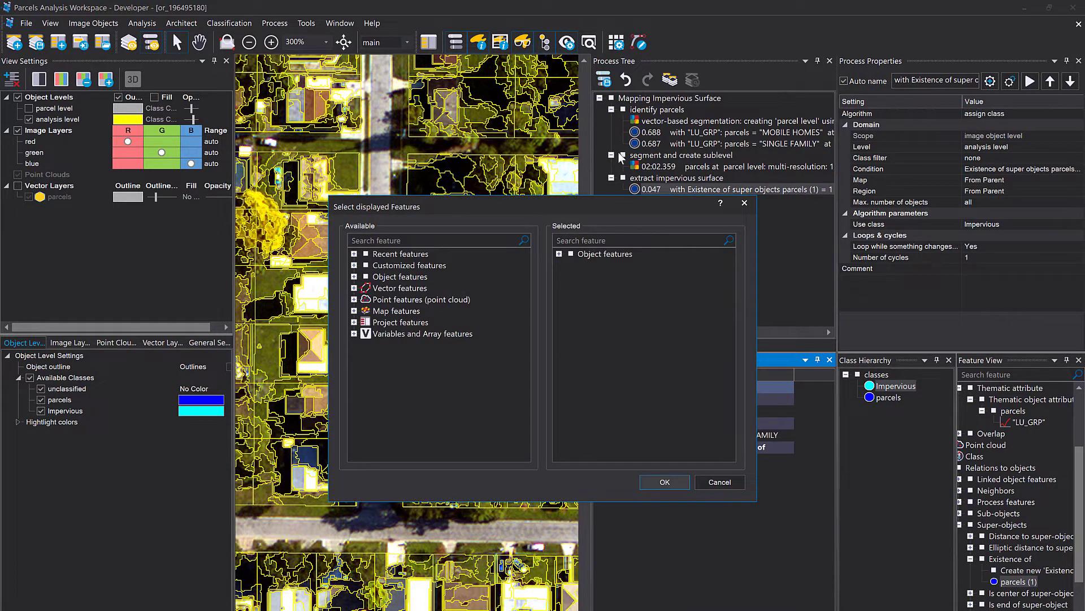
click(355, 277)
click(365, 288)
click(377, 299)
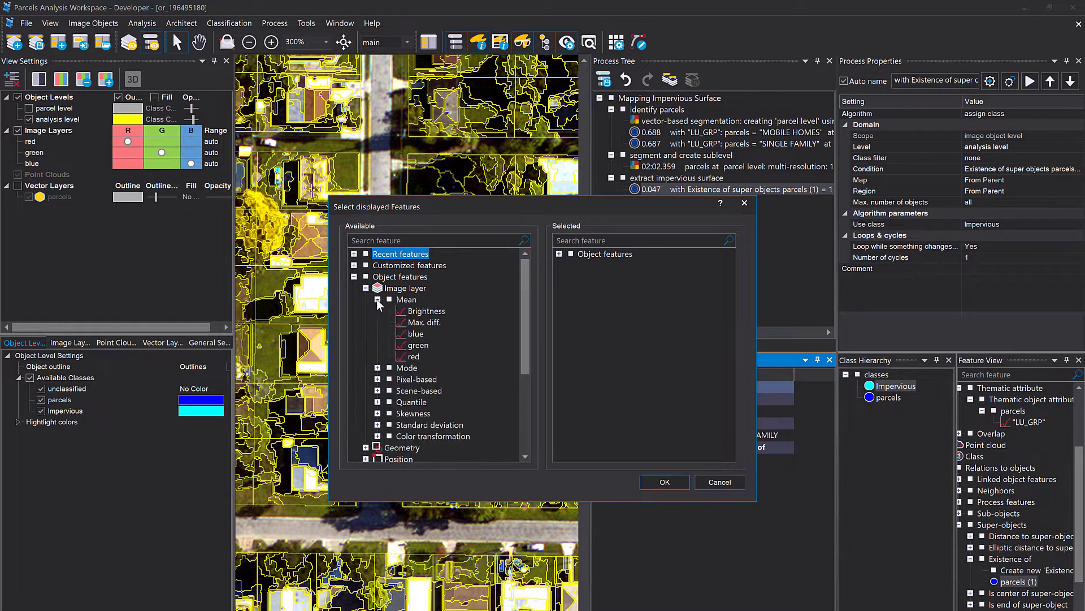
double_click(423, 332)
double_click(423, 332)
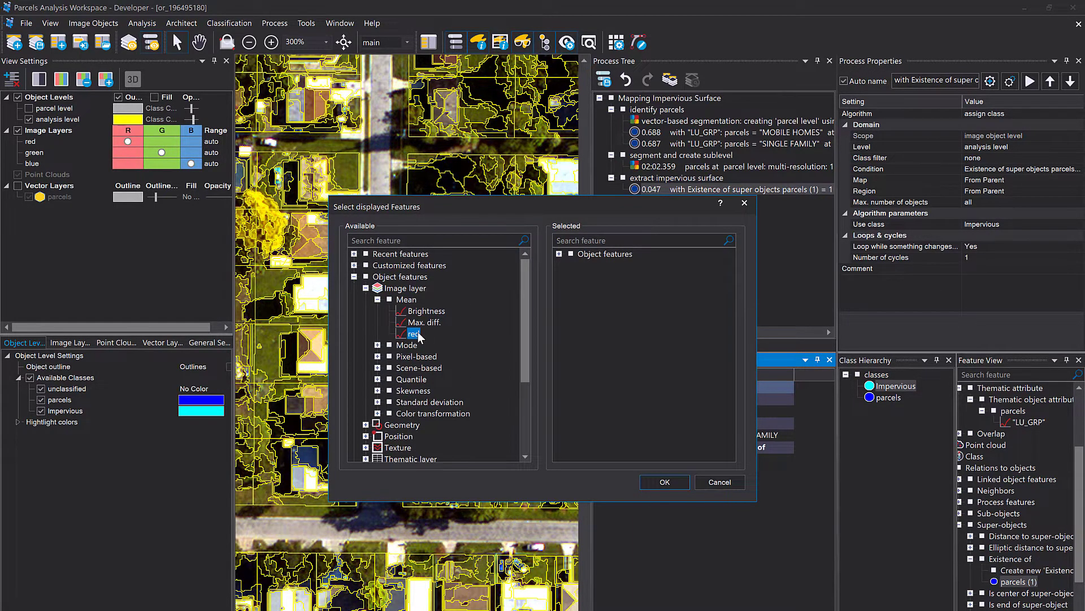
double_click(423, 333)
click(665, 481)
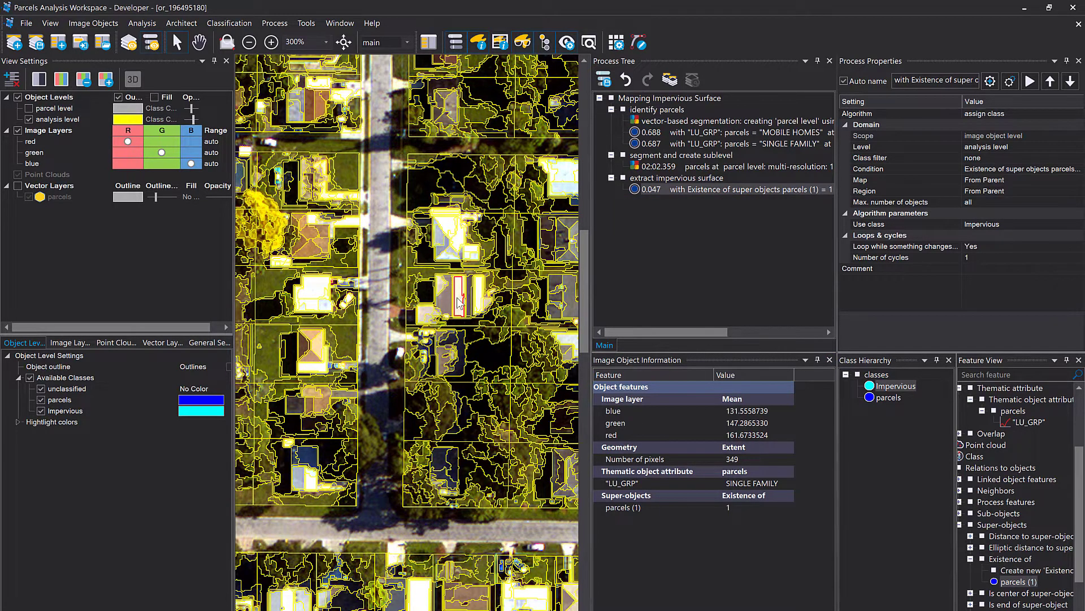
Check the mean blue, green and red values of the bright and grey roof segments on the corner parcel.
scroll(392, 399, down, 1)
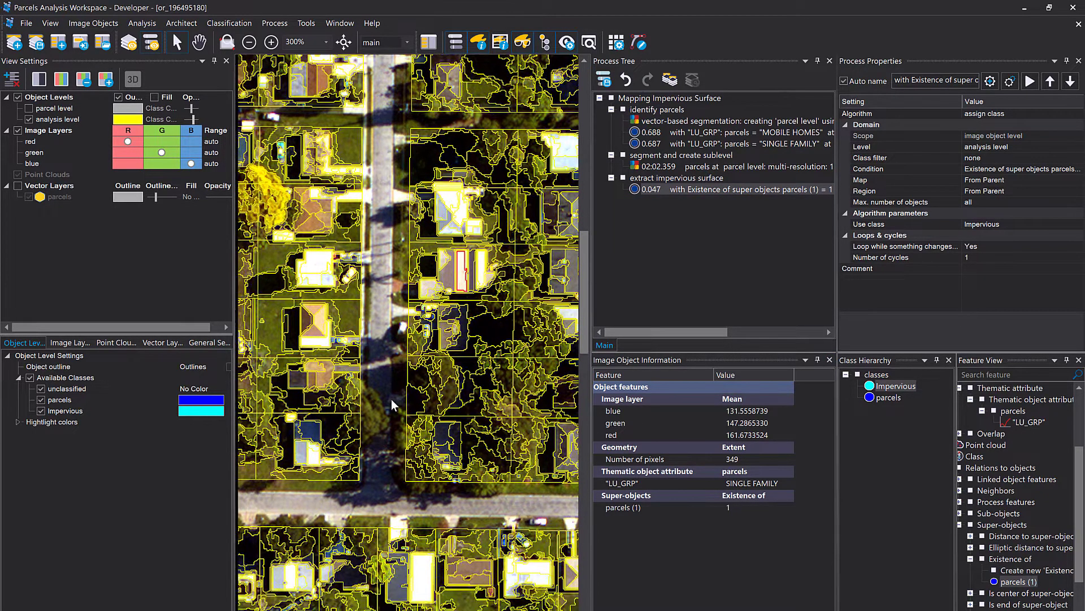
drag(391, 399, 414, 322)
click(335, 379)
drag(303, 454, 392, 356)
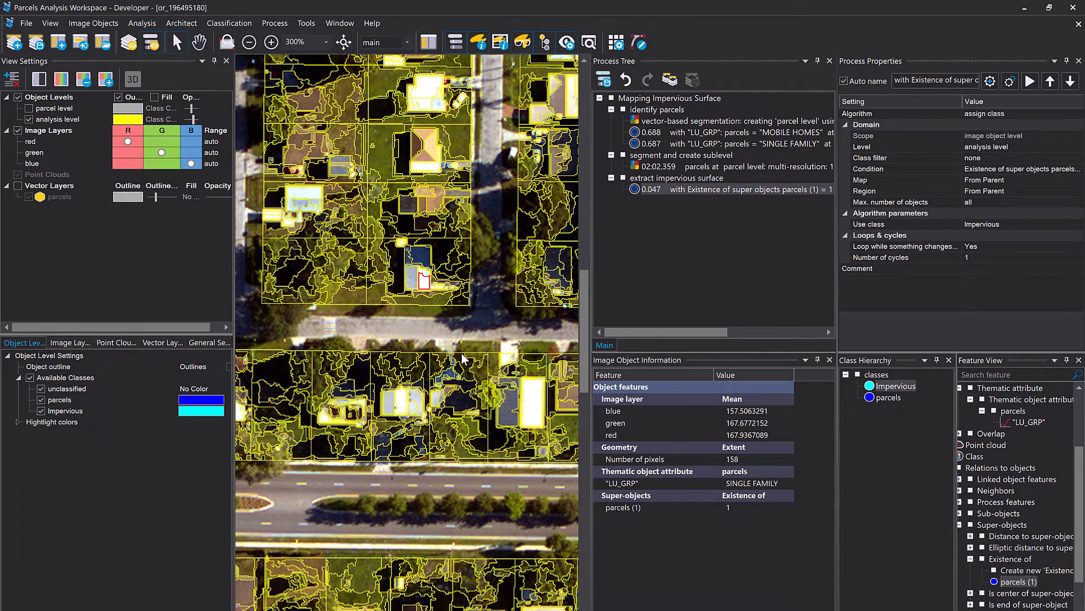
click(414, 279)
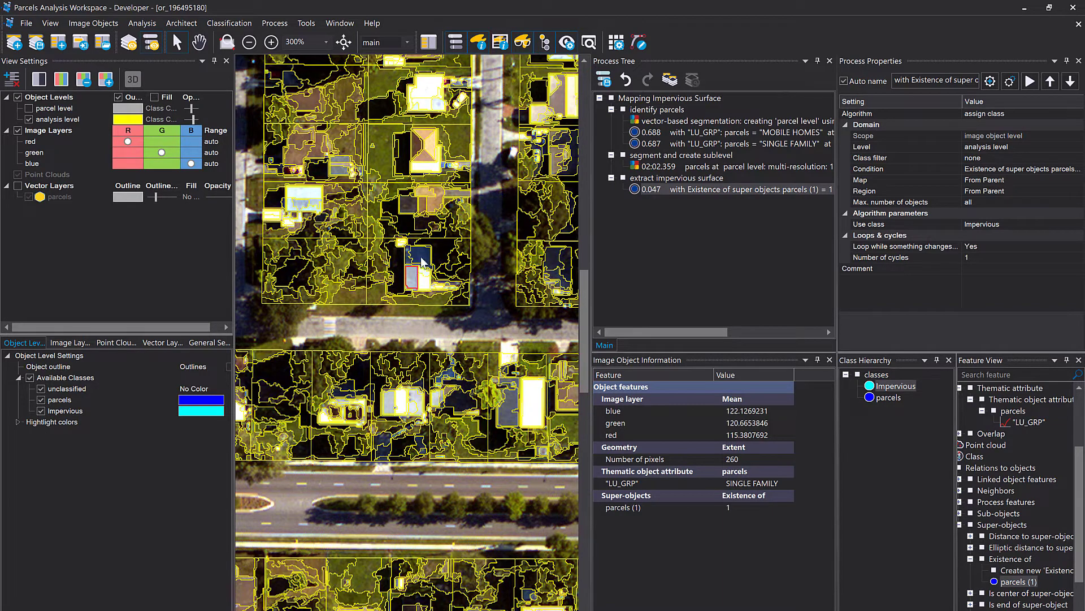
click(424, 281)
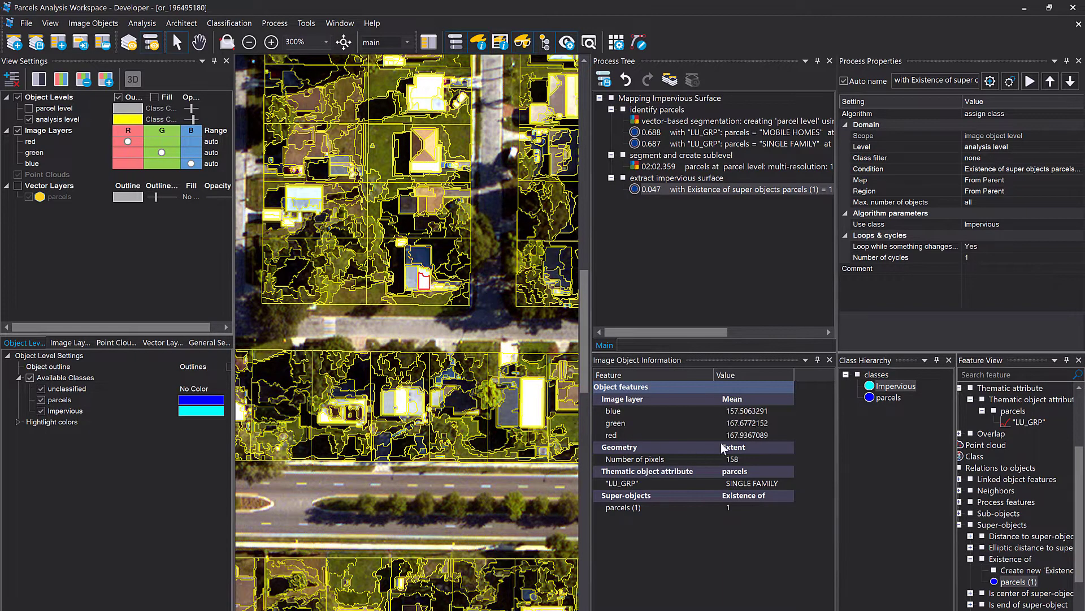
Compare the mean layer values of a bright roof, the neighbouring lawn and the road area outside the parcels.
drag(386, 365, 326, 335)
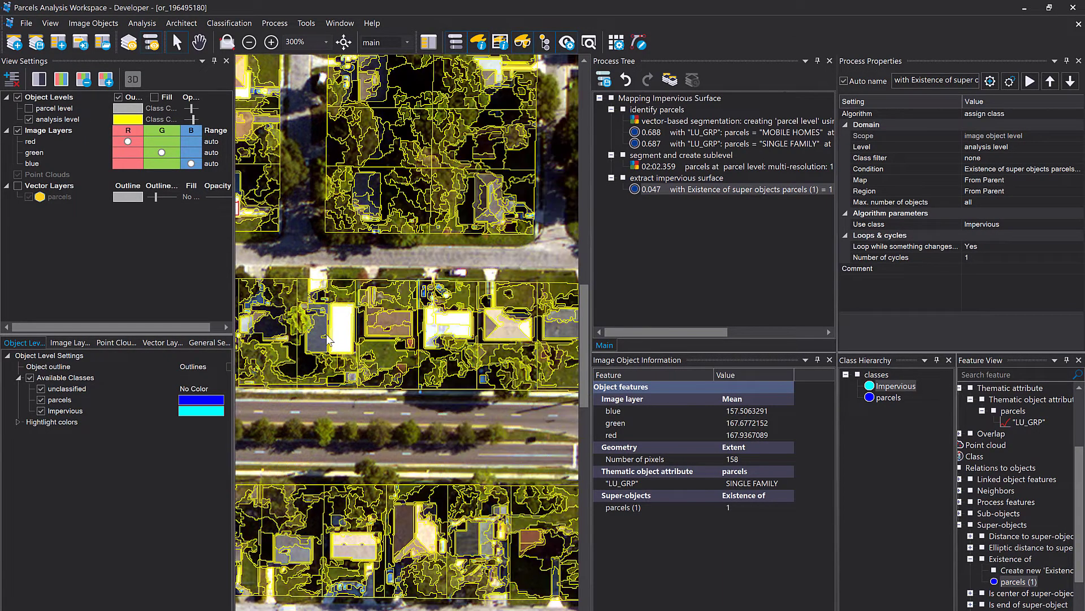
click(345, 328)
click(379, 362)
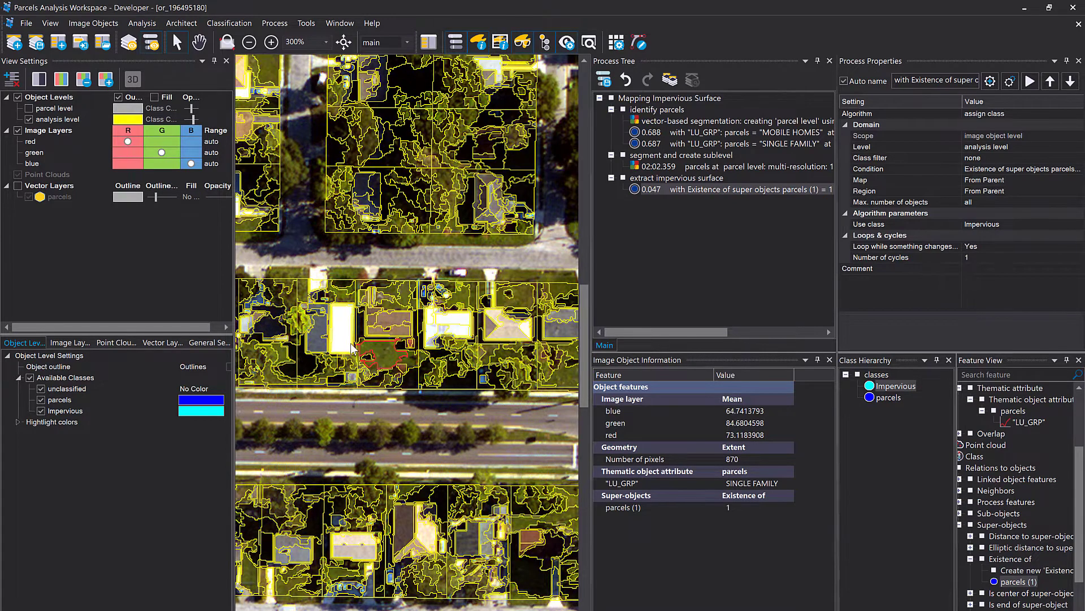
click(362, 351)
click(433, 451)
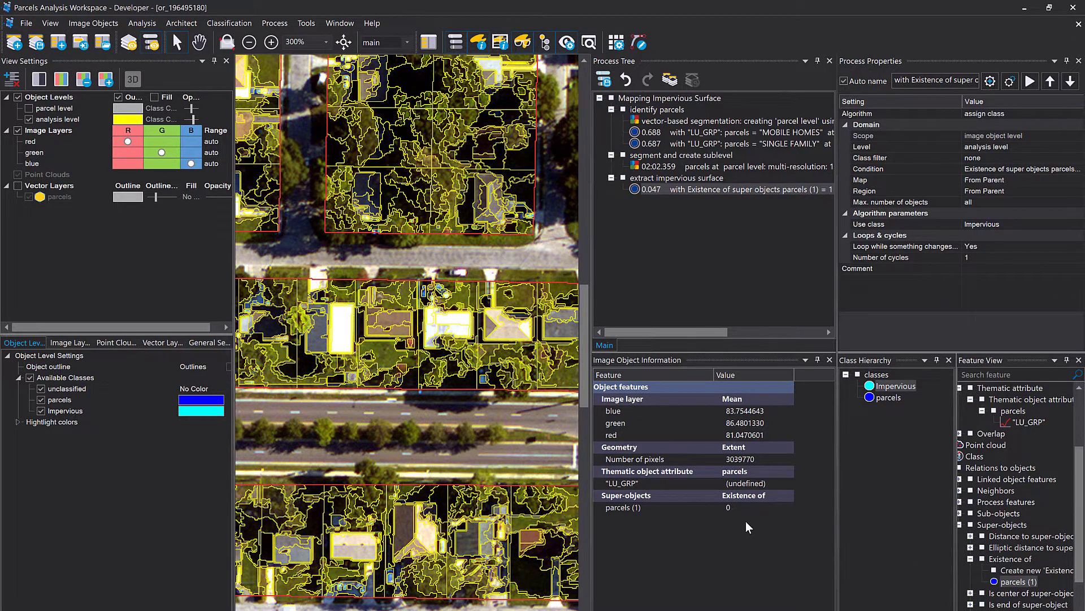
Inspect the feature values of a roof segment in the residential parcels, including the existence of a parcels super-object.
mouse_move(434, 445)
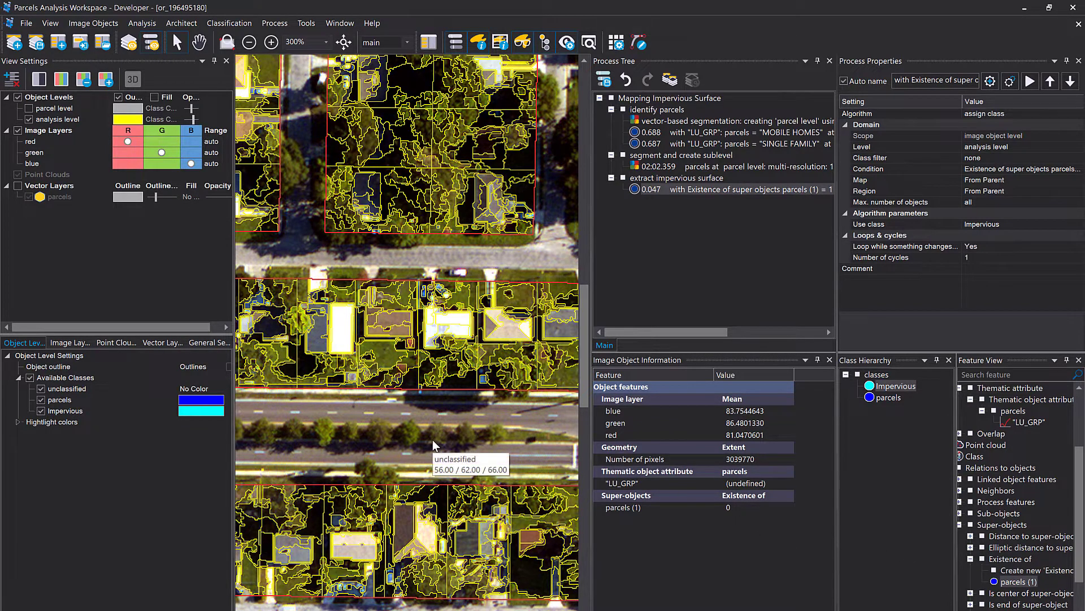
click(428, 371)
click(491, 326)
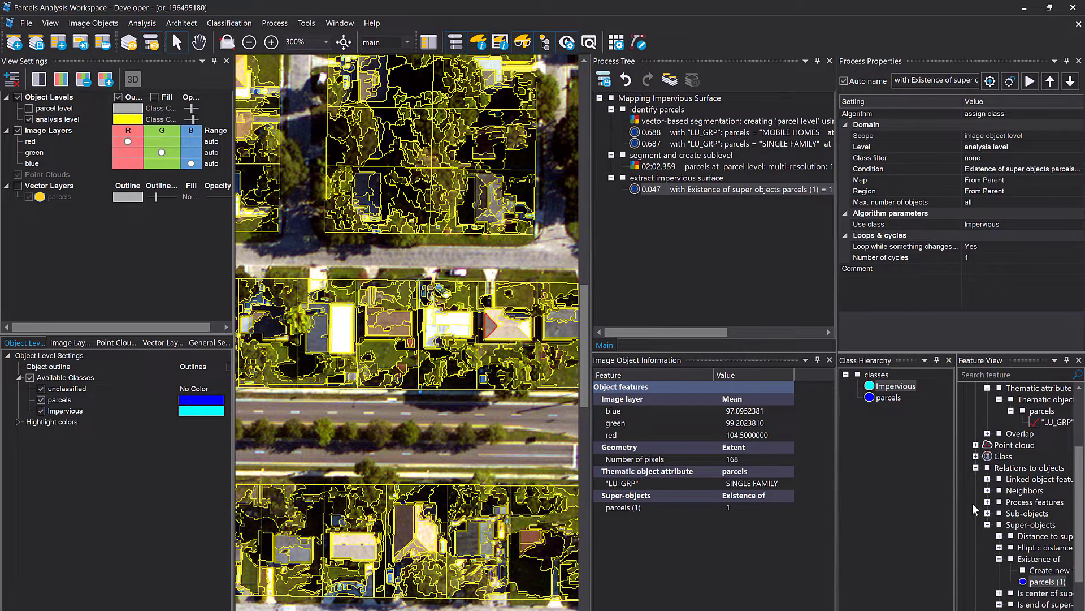
Collapse the relations-to-objects features and visualize the image layer mean of blue for the objects.
click(976, 469)
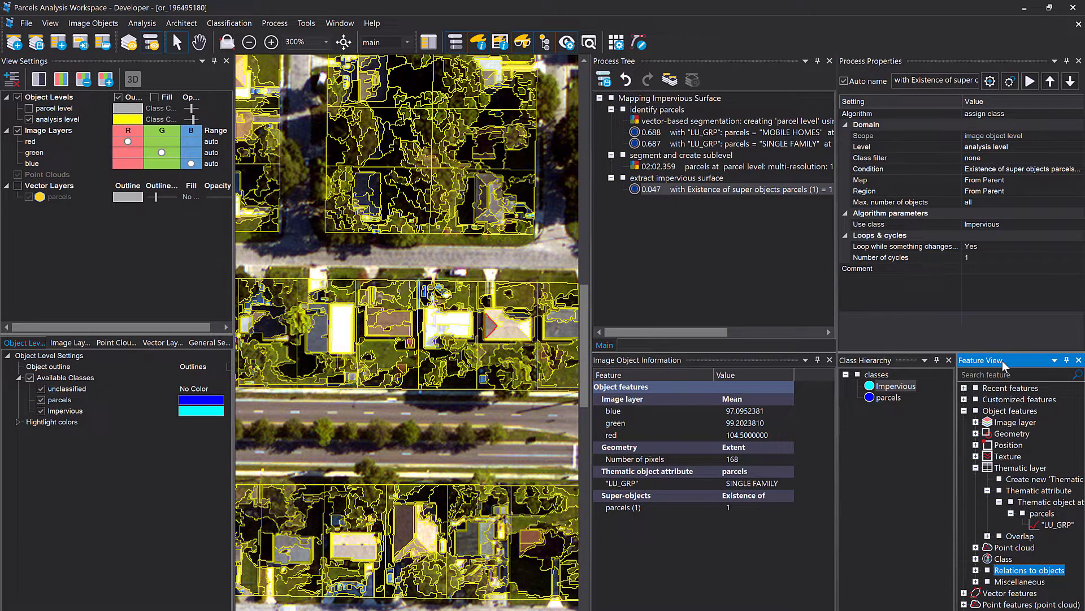
click(757, 522)
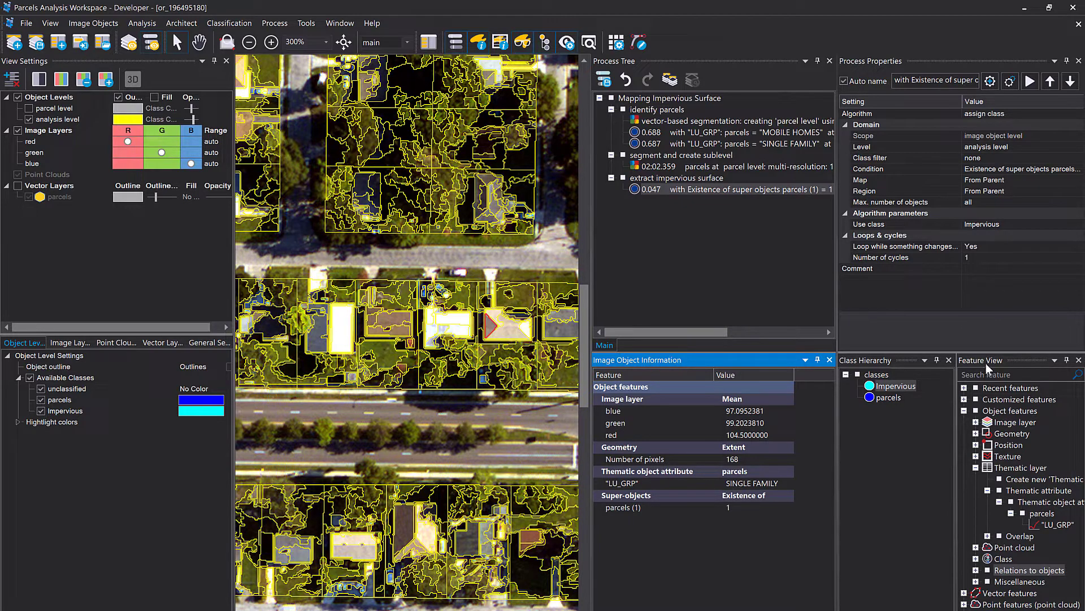
click(976, 423)
click(987, 434)
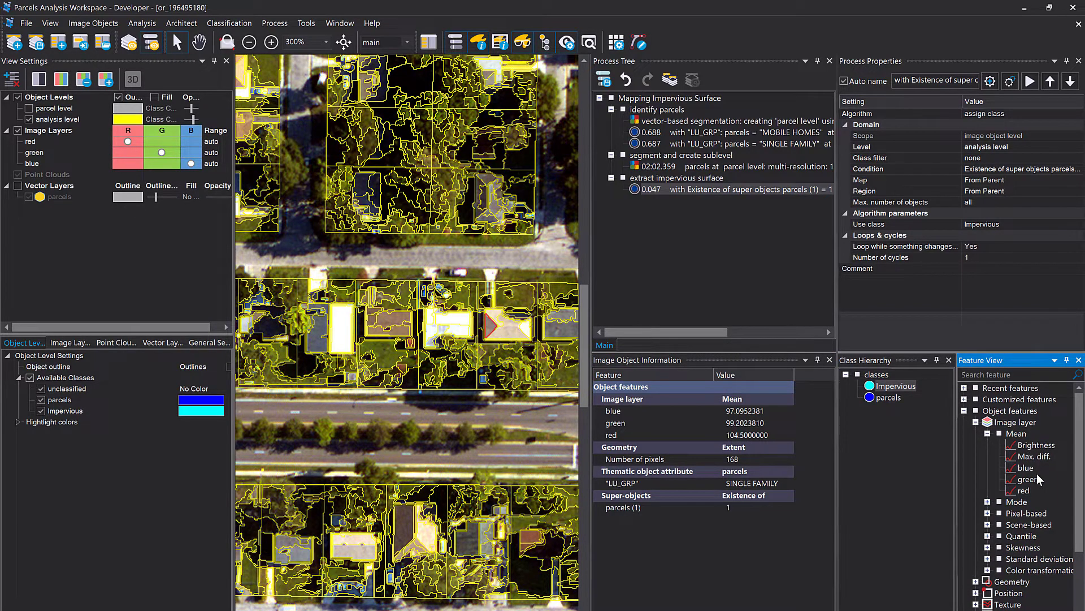
click(1012, 468)
click(1011, 467)
Fill the analysis level objects opaquely with their feature values and hide the object outlines.
click(155, 98)
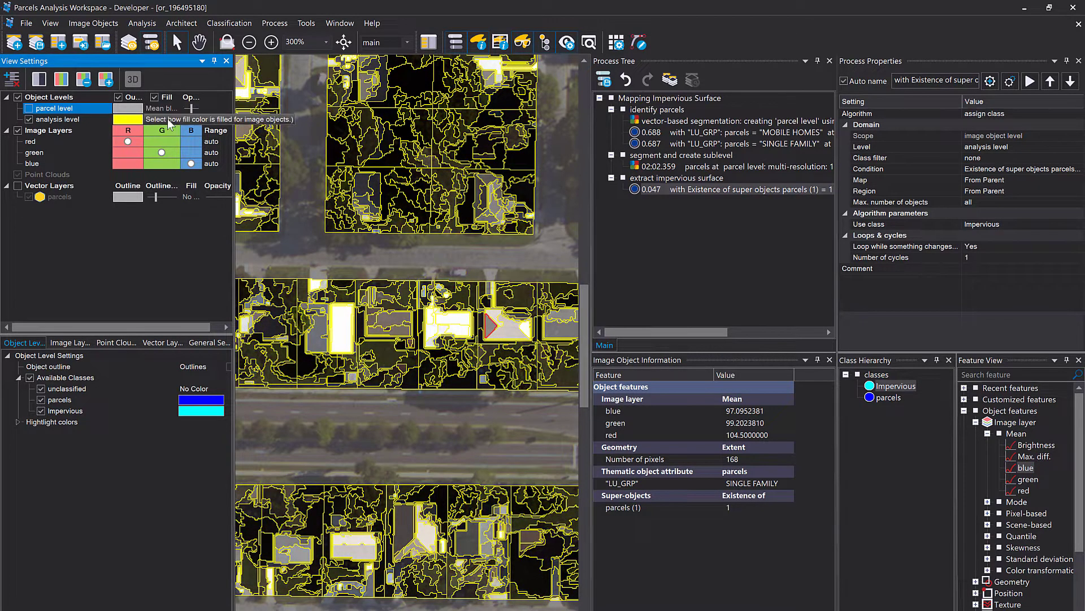
click(210, 120)
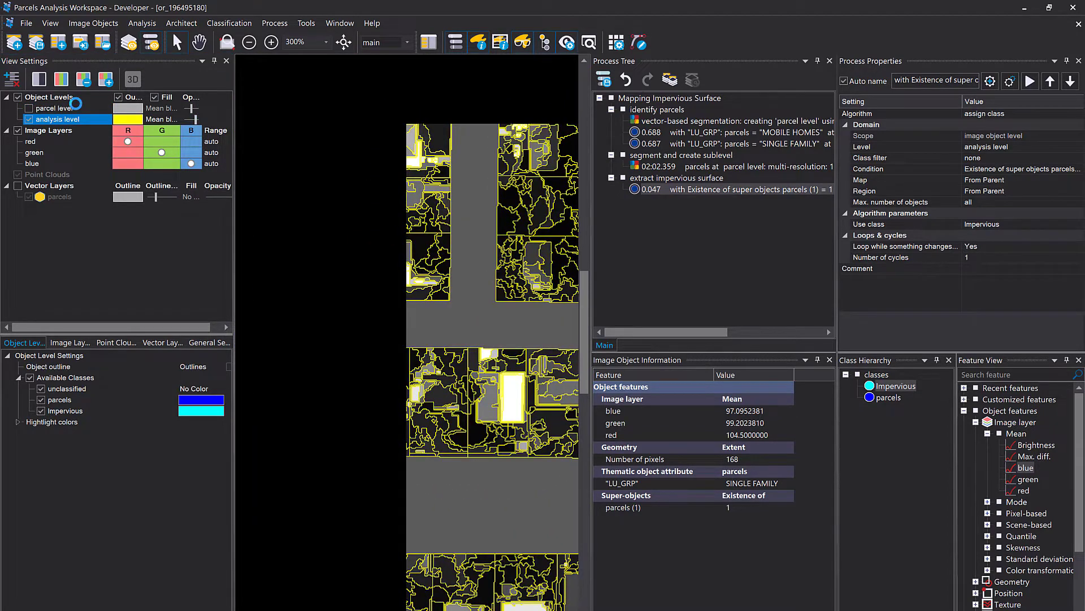
click(117, 97)
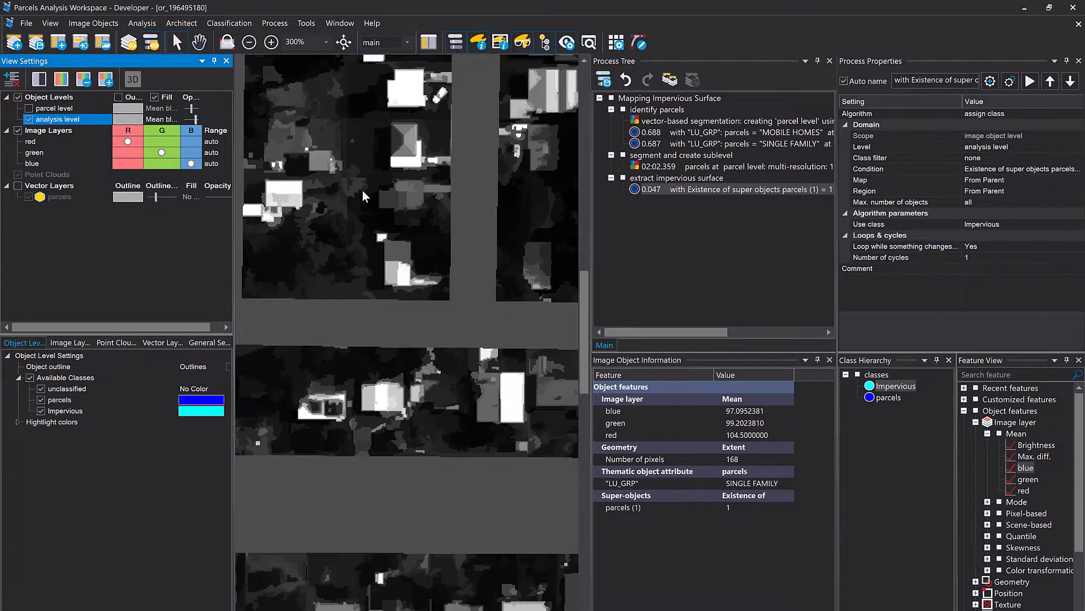
Compare how mean blue, mean green, mean red and Brightness separate houses from vegetation, ending on mean blue.
scroll(326, 209, down, 1)
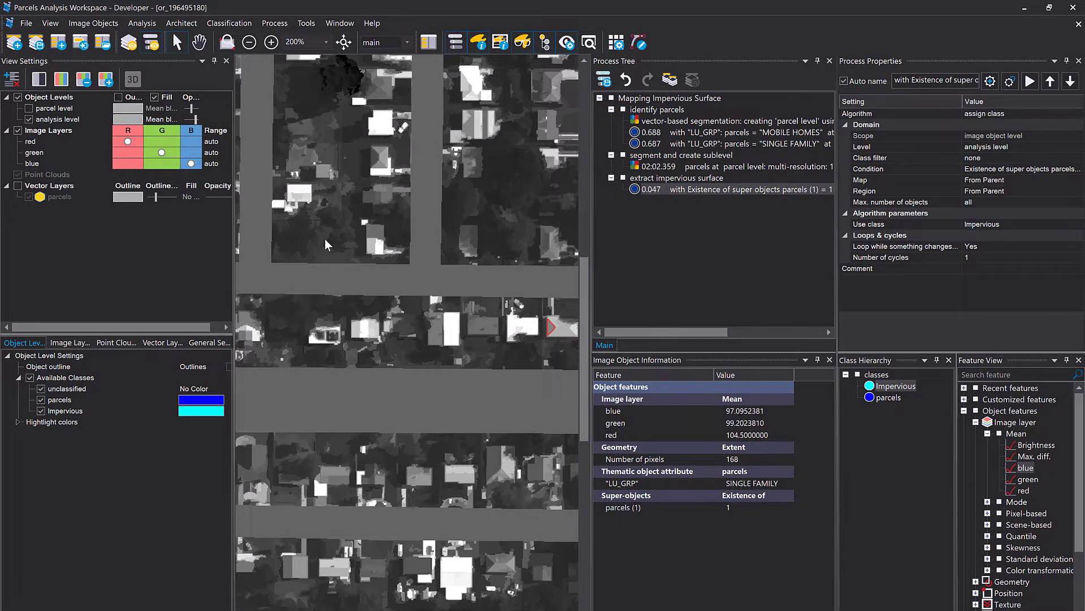
drag(325, 240, 490, 249)
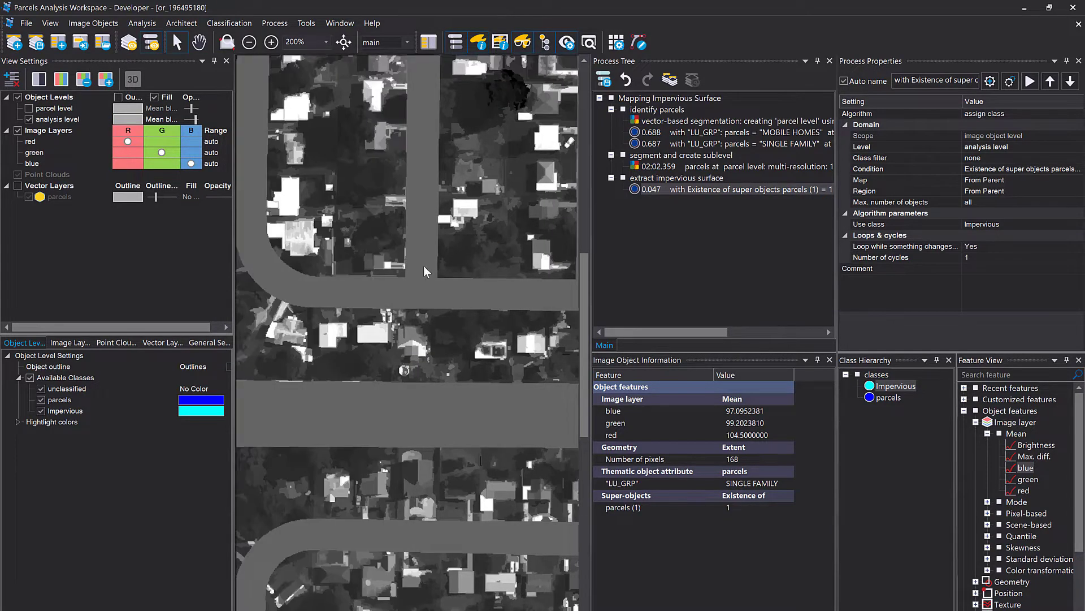
drag(379, 238, 520, 304)
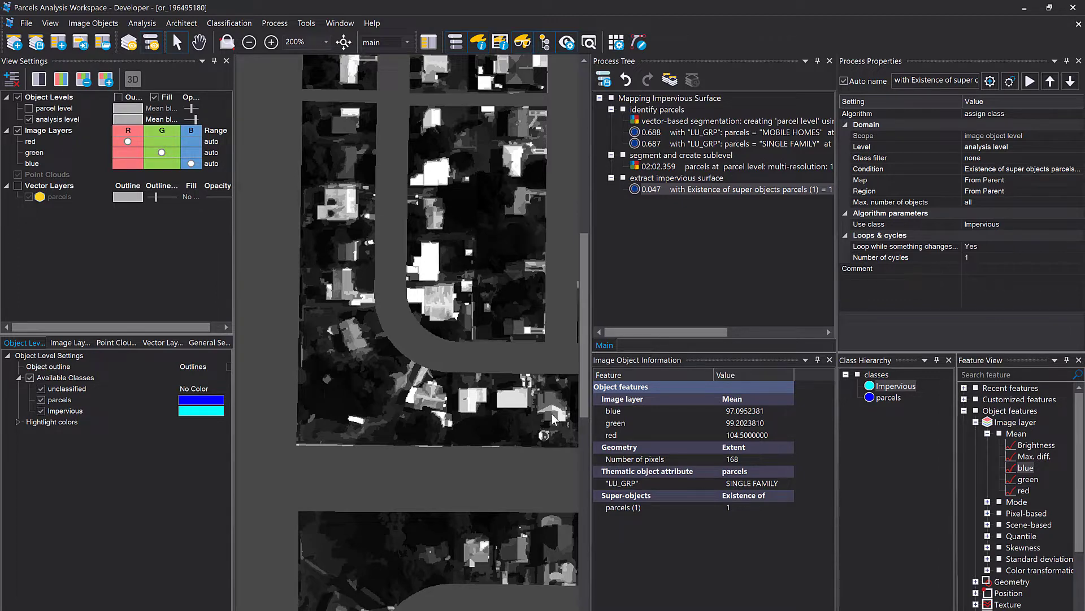
drag(543, 421, 493, 195)
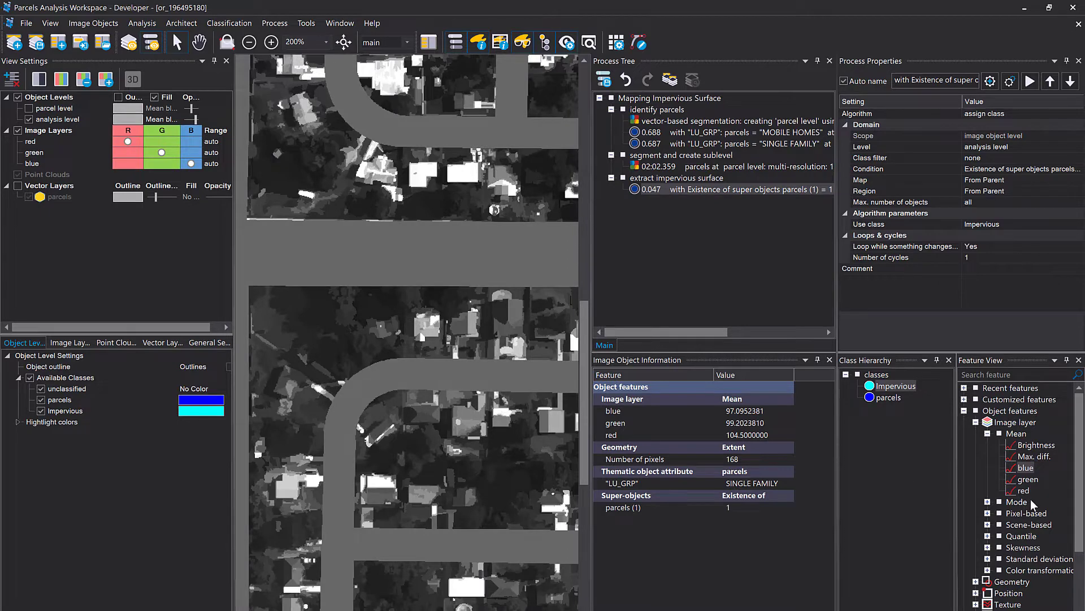
click(1017, 469)
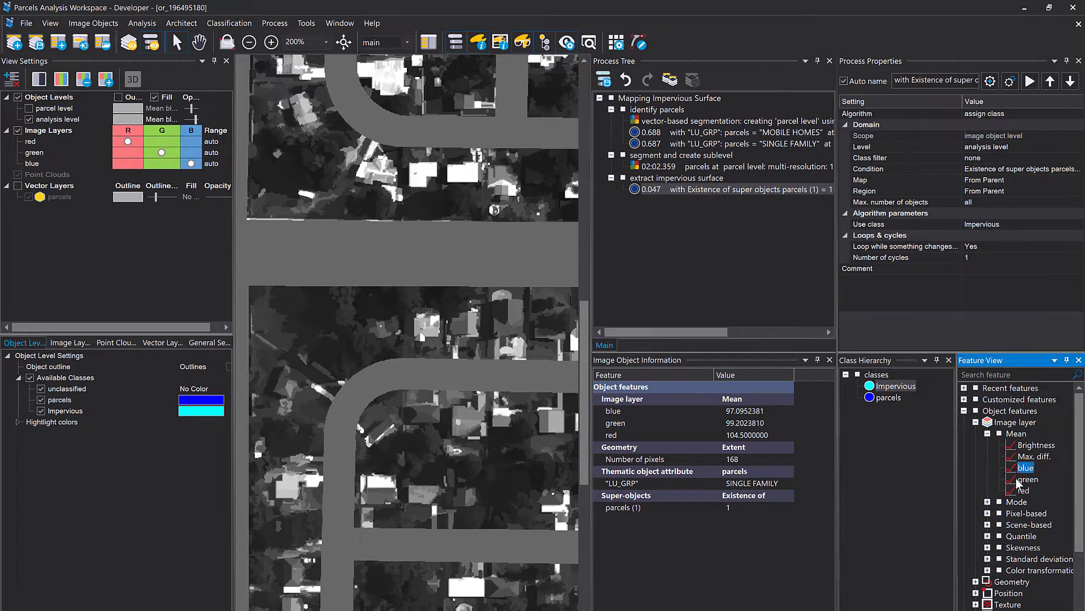
double_click(1018, 479)
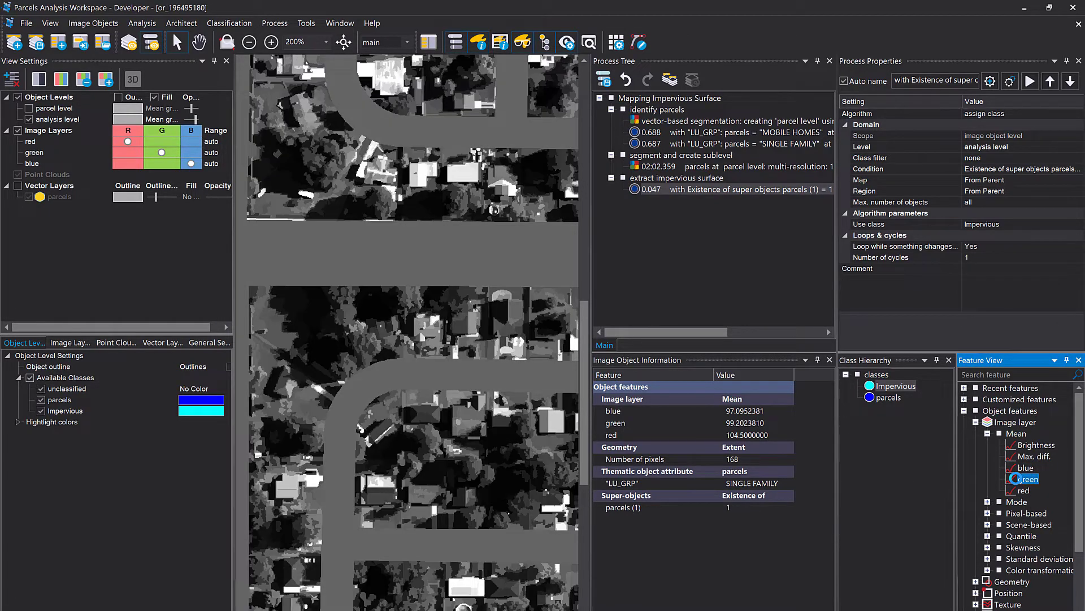
double_click(1017, 490)
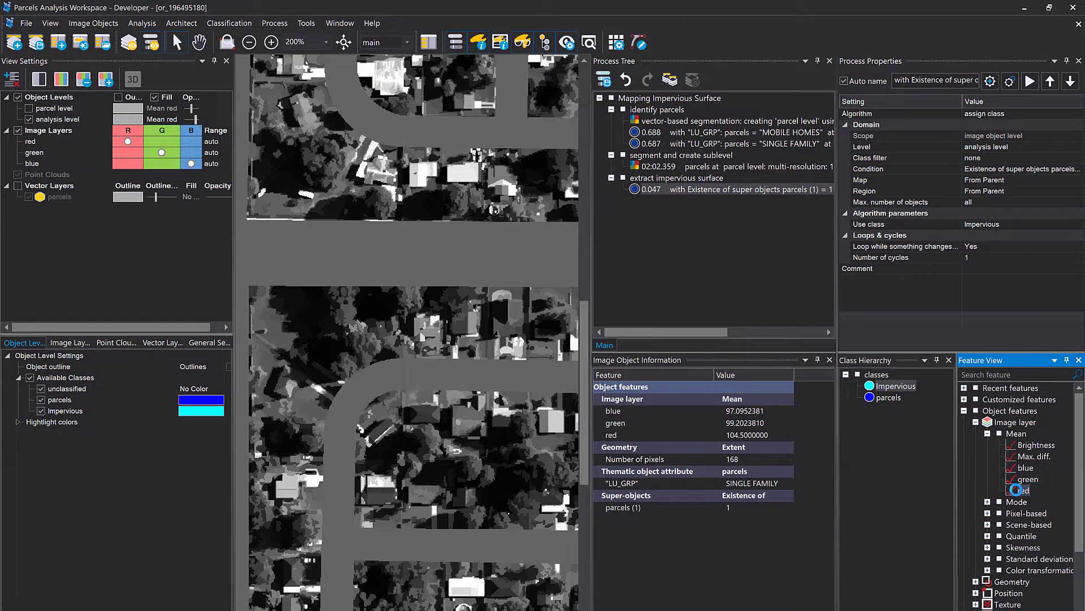
double_click(1025, 446)
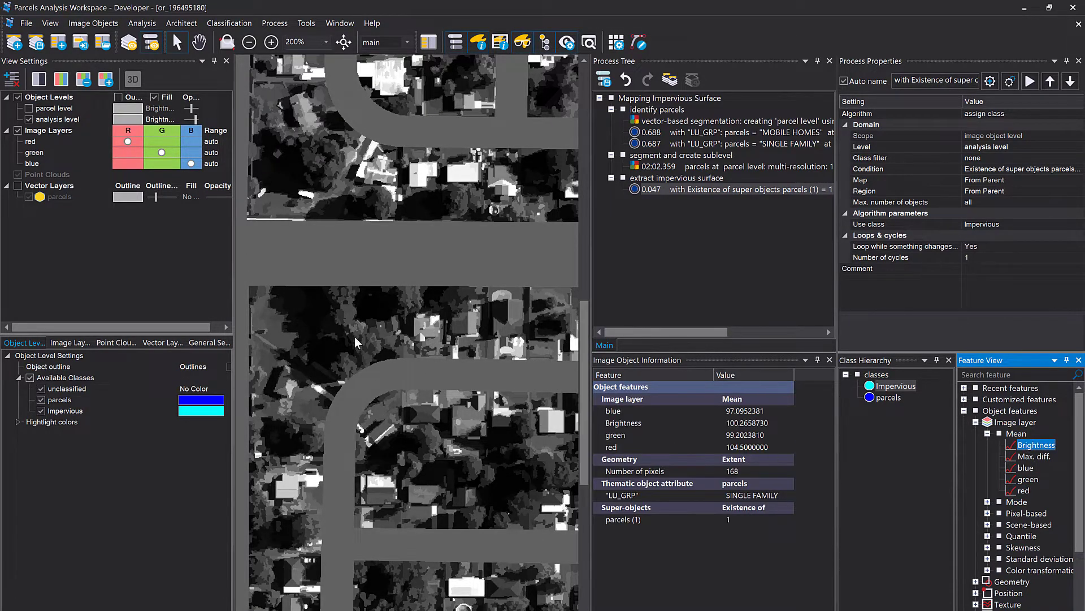
double_click(1022, 467)
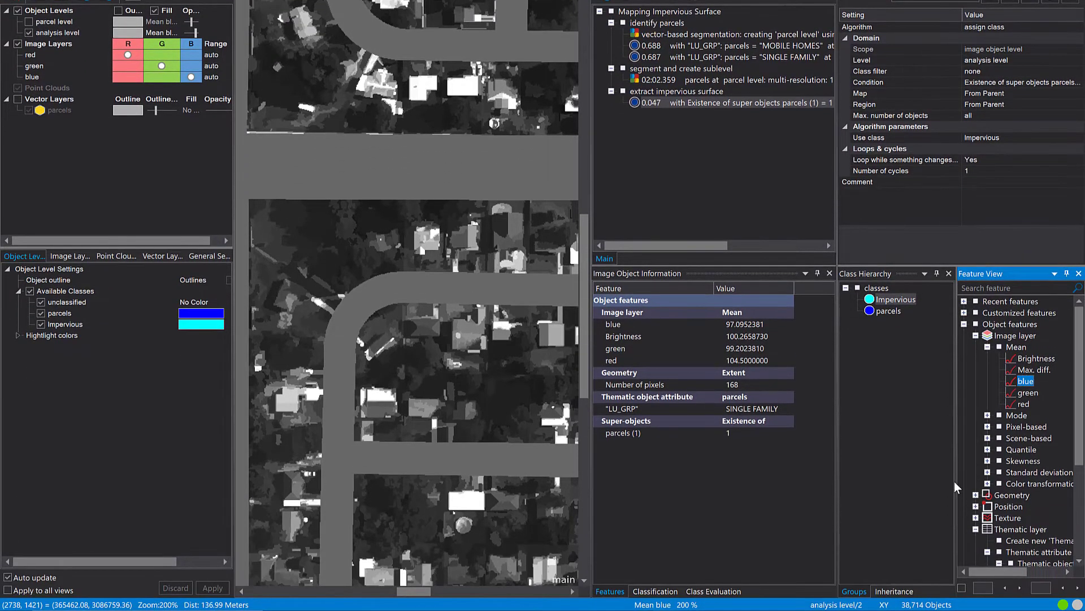
Widen the feature list, enable the feature value range display, and update the range for mean blue.
drag(955, 482, 919, 482)
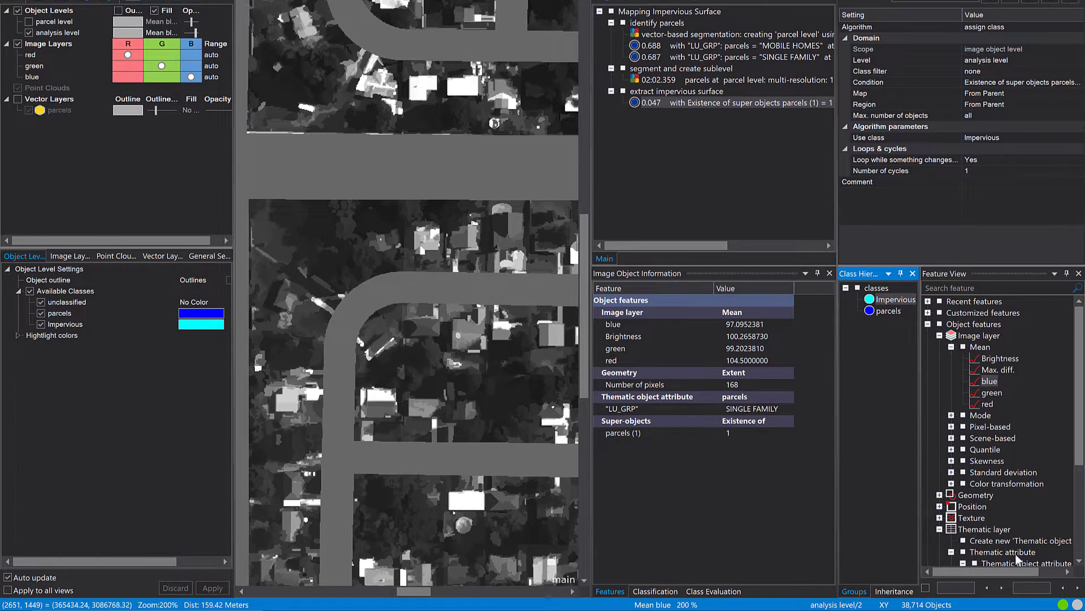
click(925, 588)
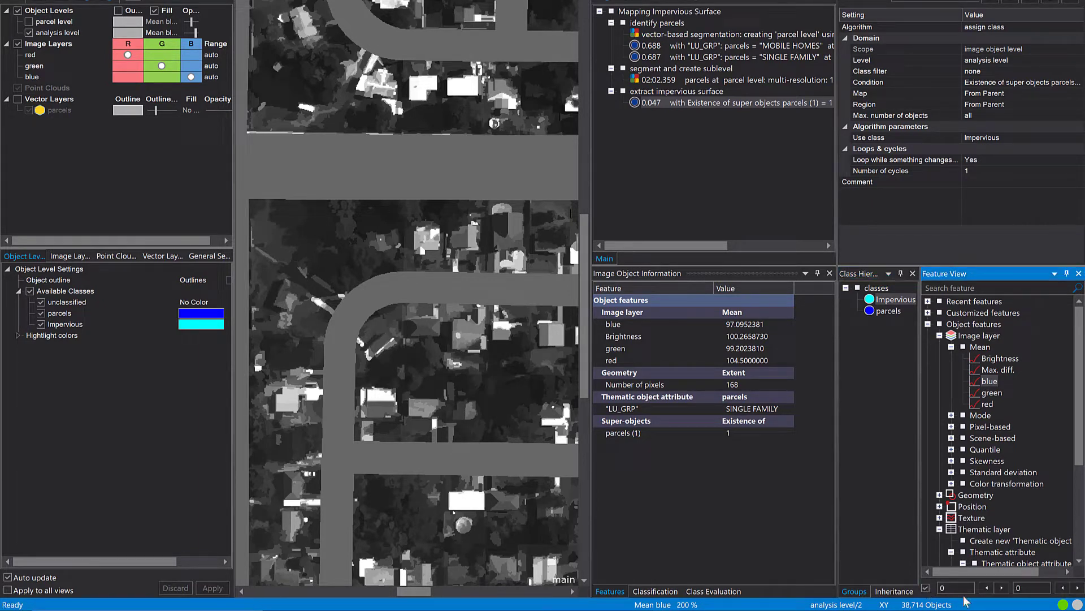
right_click(989, 382)
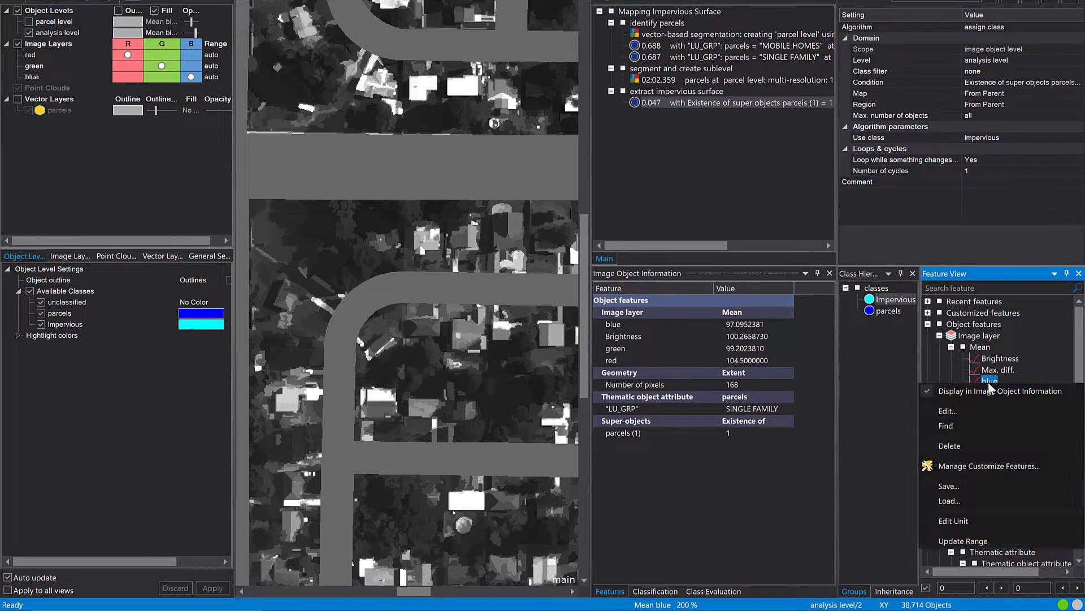
click(963, 541)
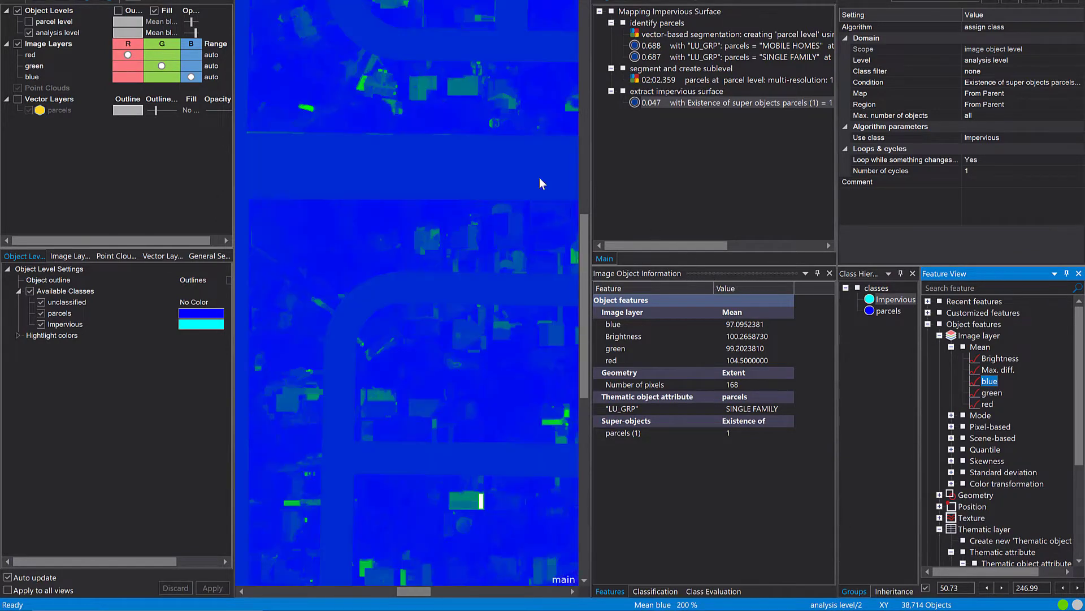
double_click(957, 588)
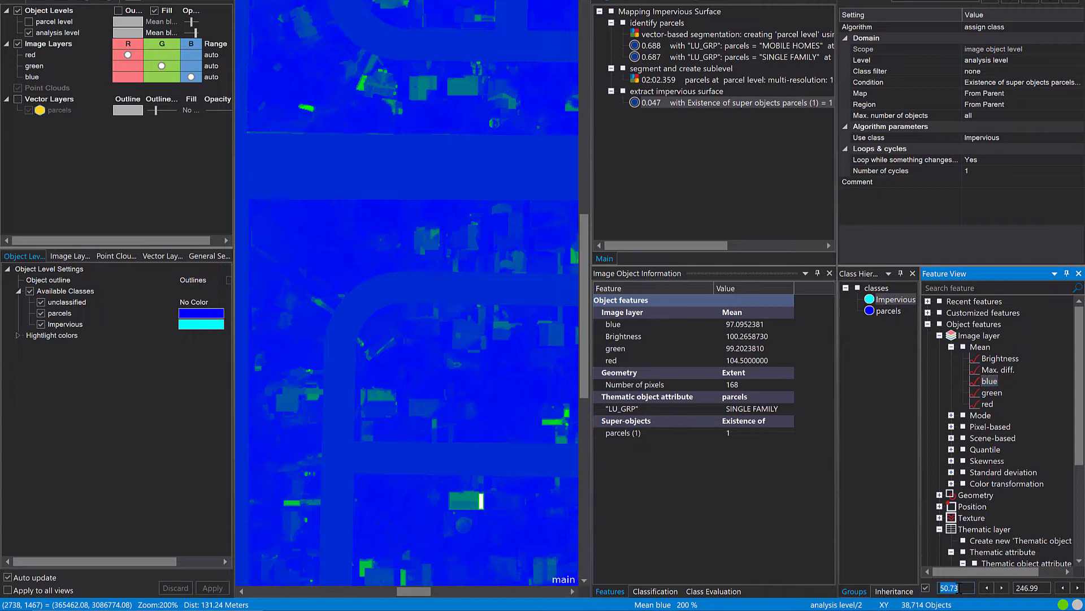
double_click(1028, 588)
click(970, 591)
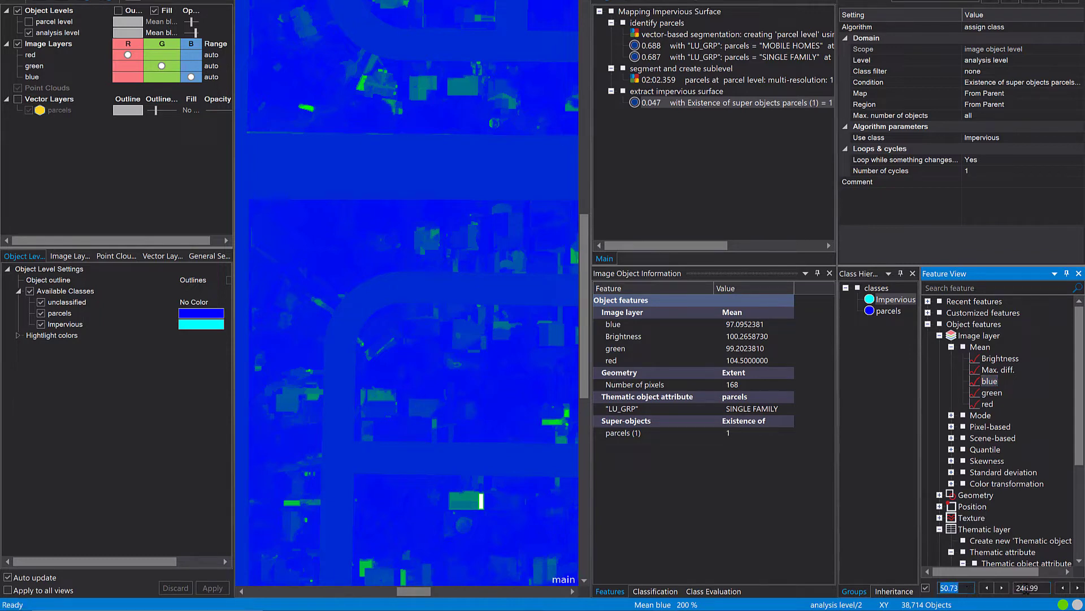
click(1027, 588)
click(964, 590)
drag(1025, 589, 1009, 608)
double_click(968, 588)
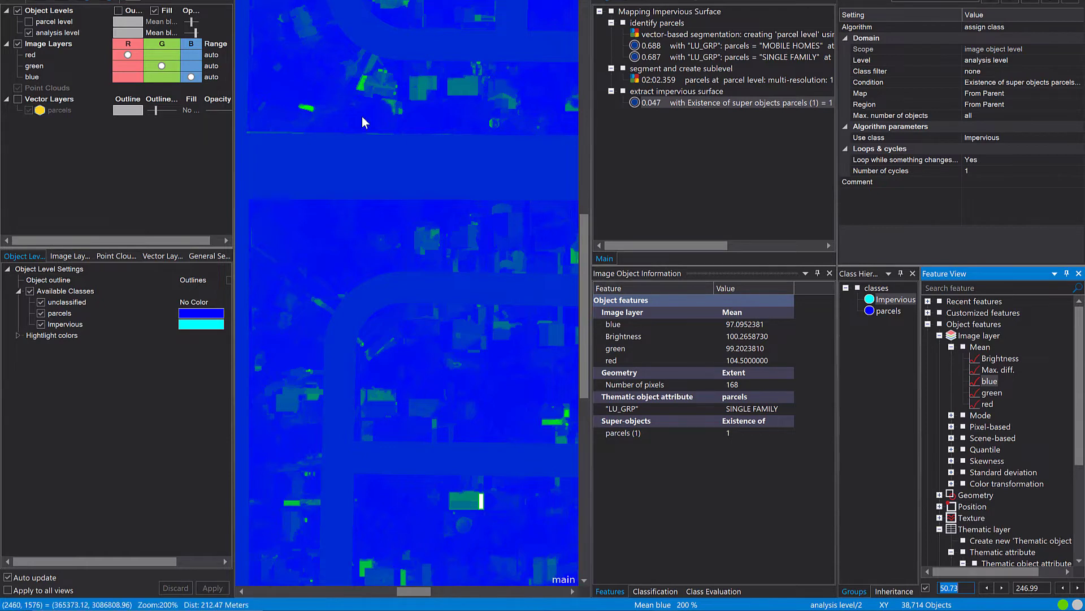
Set the lower limit of the mean blue display range to 100.
mouse_move(363, 118)
click(1001, 588)
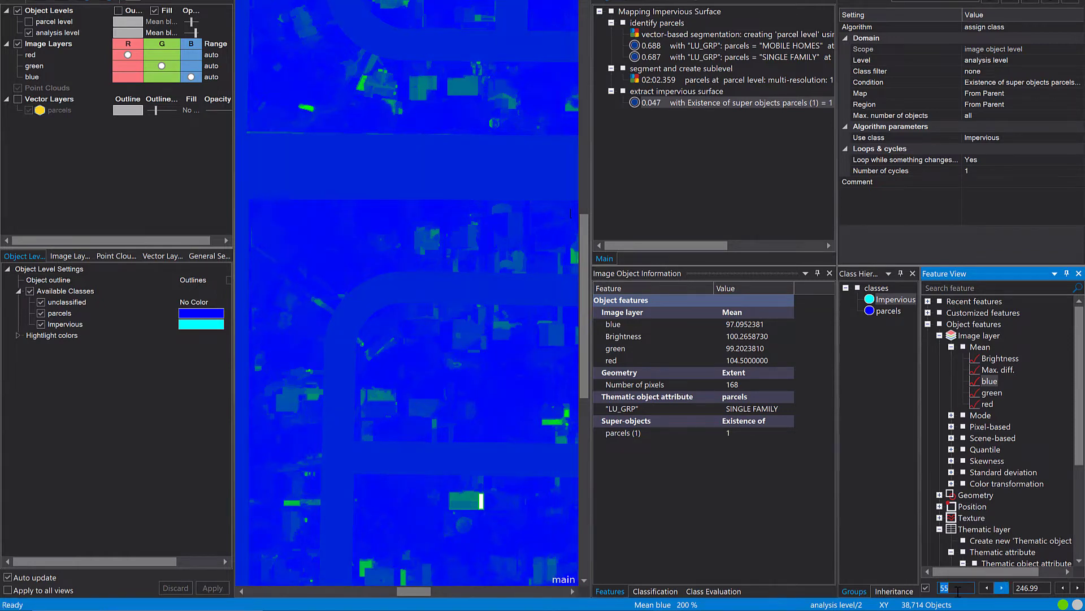
text(100)
click(1026, 588)
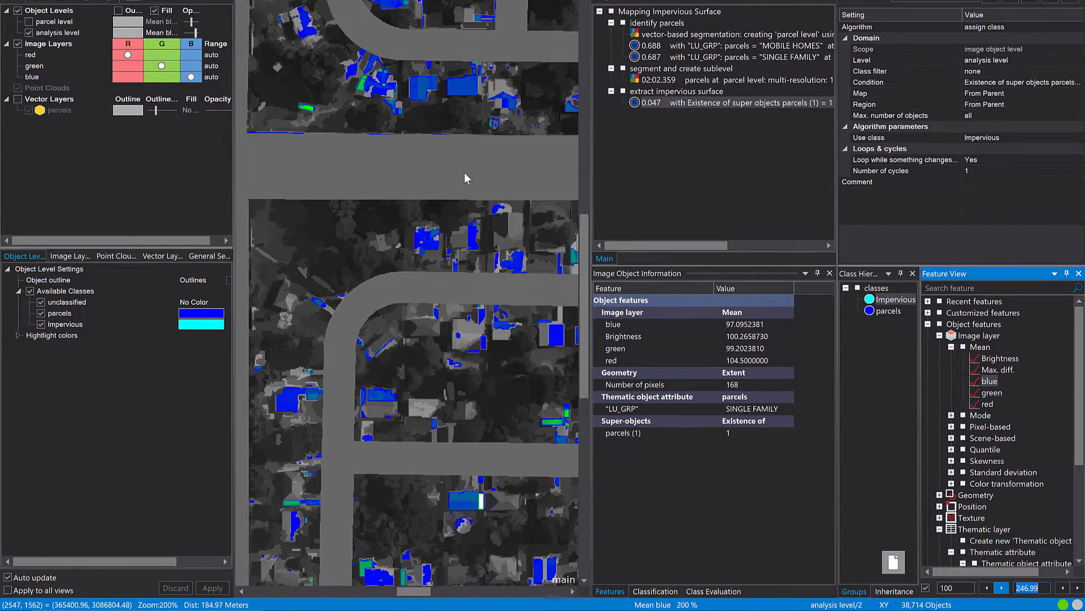
Set the mean blue display range to a lower limit of 0 and an upper limit of 75.
double_click(961, 588)
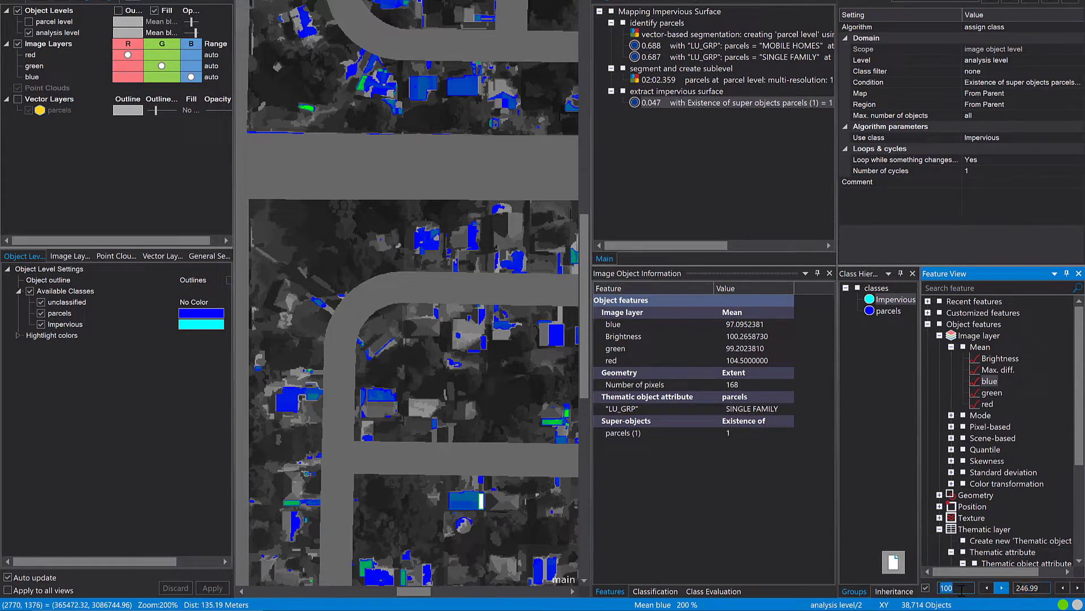
text(0)
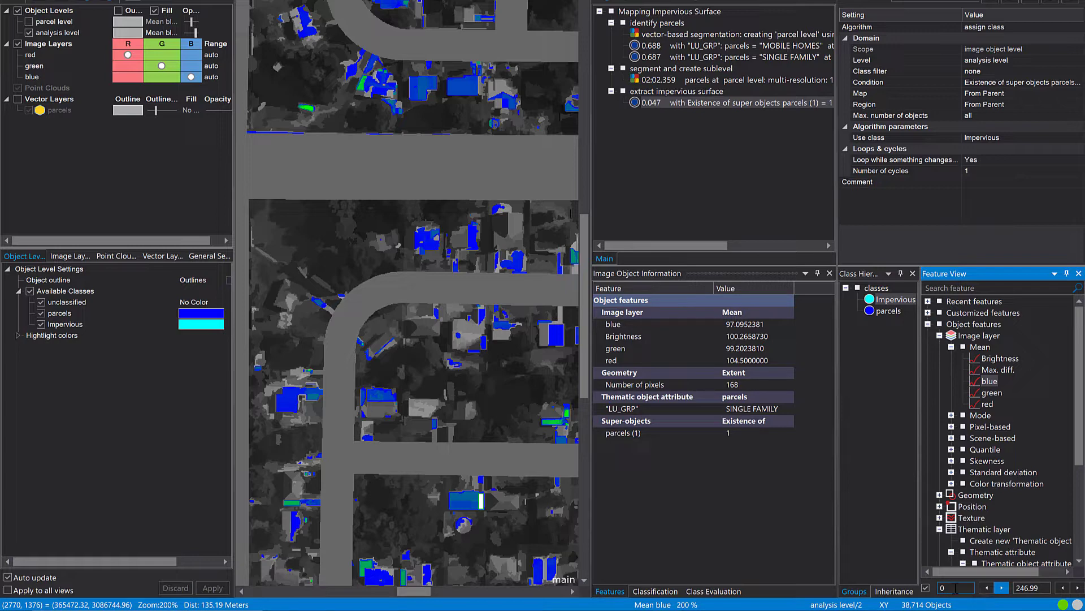
double_click(1039, 589)
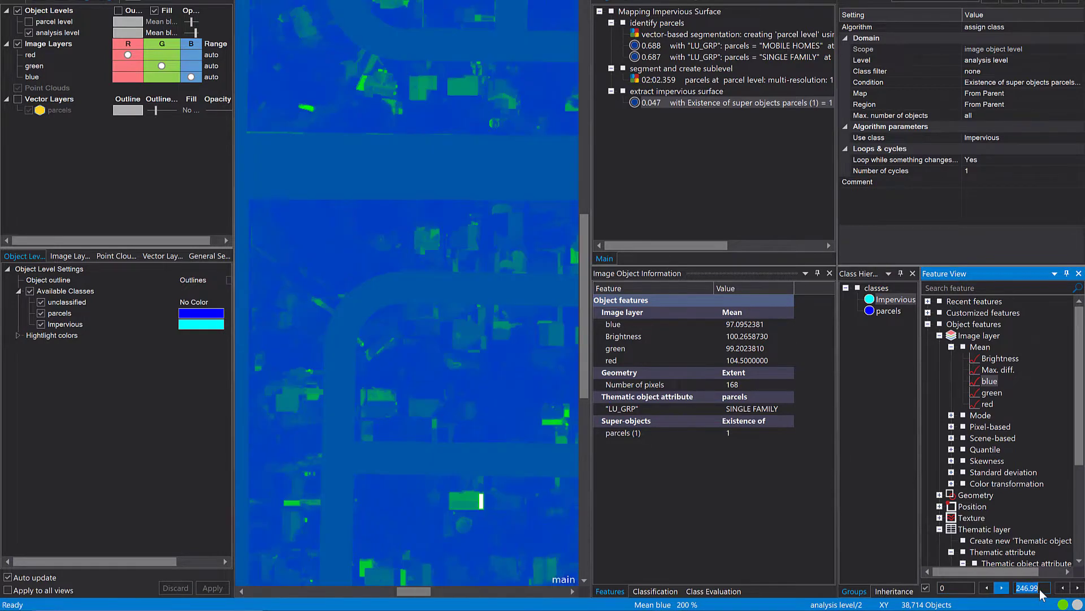
Set the mean blue display range to 75–300 and inspect the highlighted objects across the residential parcels.
double_click(945, 589)
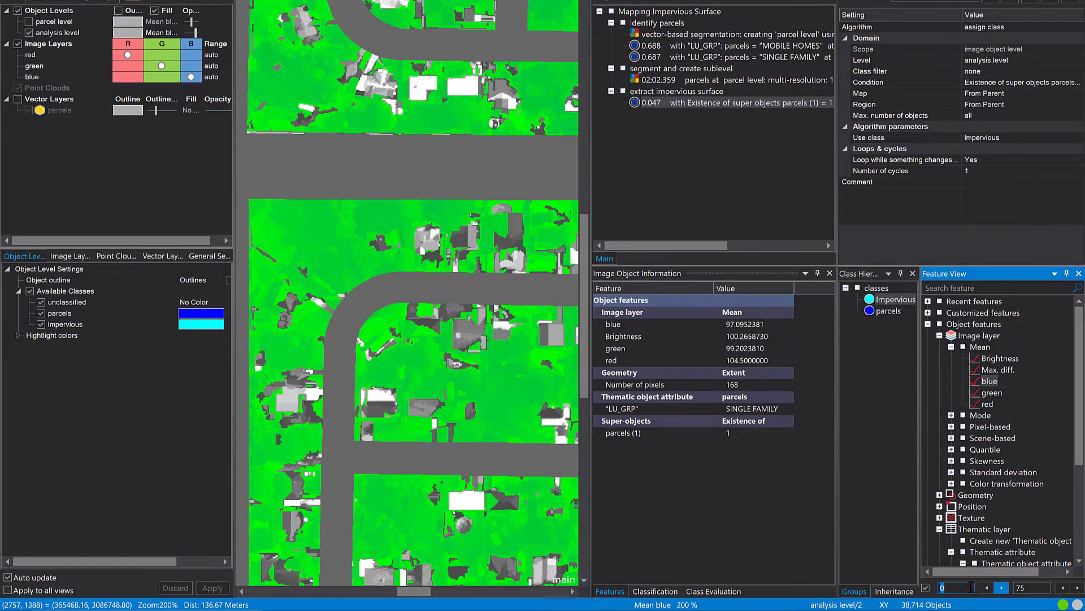
text(75)
double_click(1044, 585)
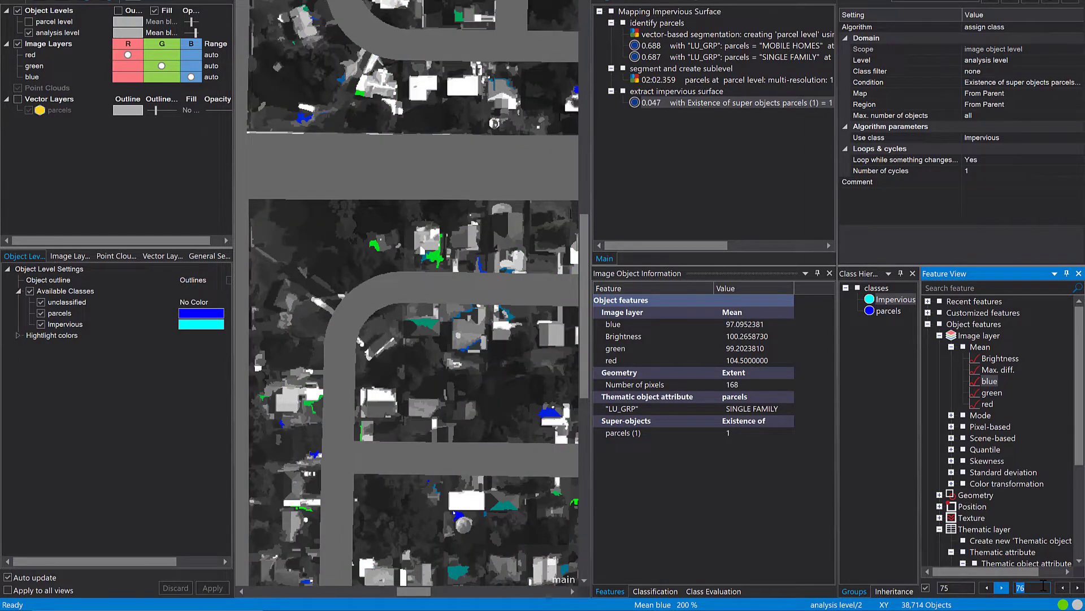
text(2)
text(00)
double_click(954, 586)
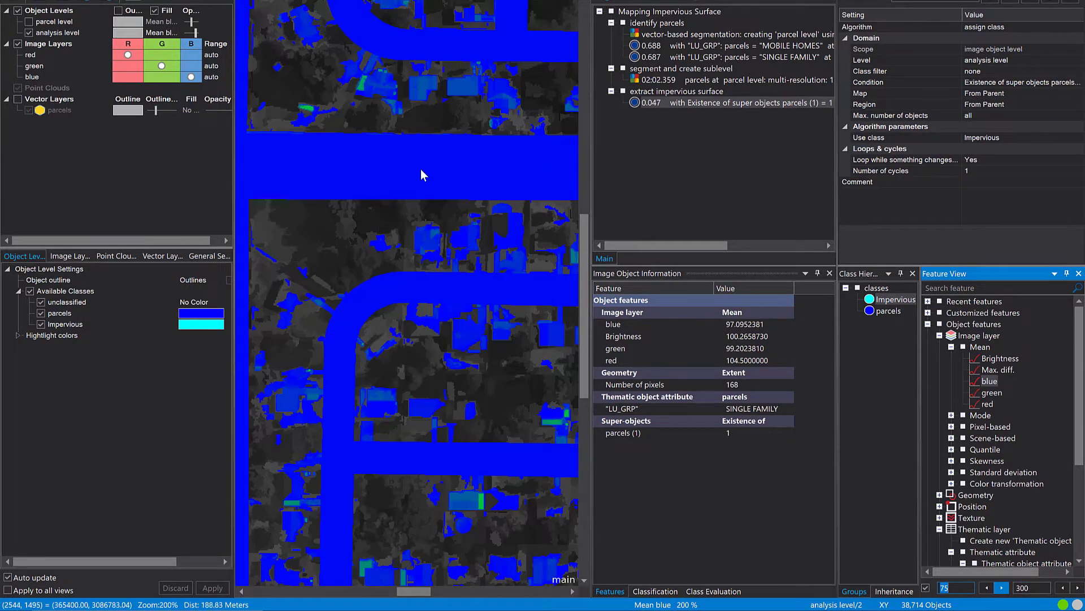
scroll(421, 174, up, 5)
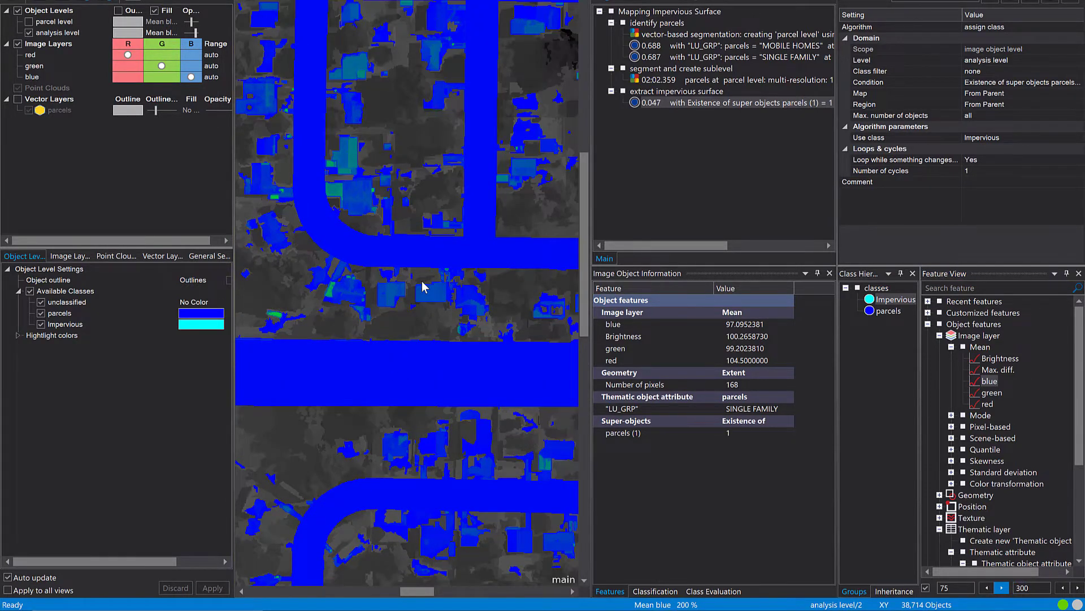
drag(303, 38, 415, 140)
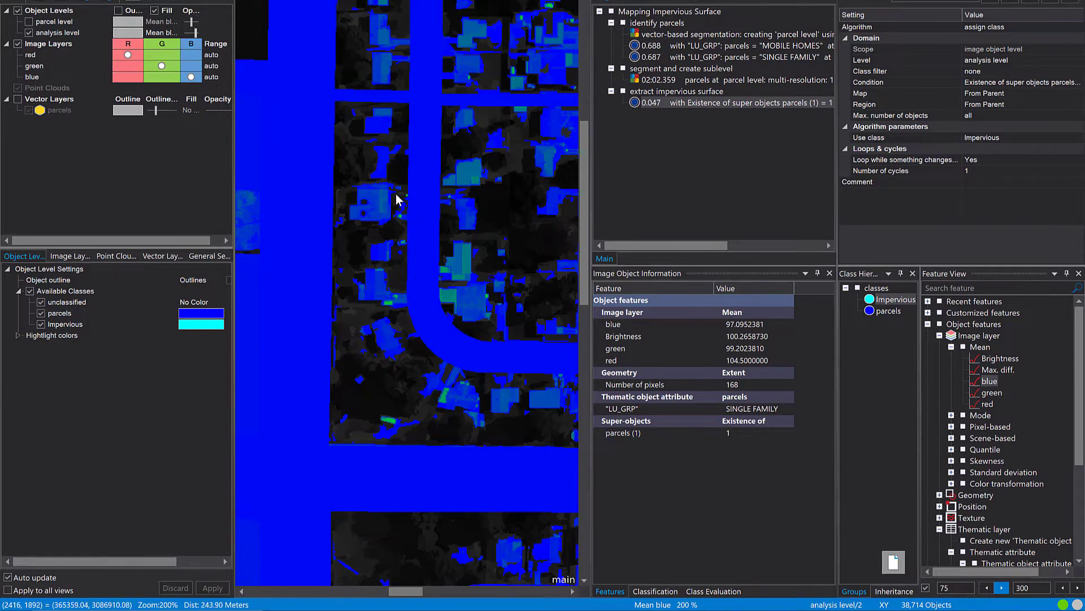
scroll(374, 188, up, 1)
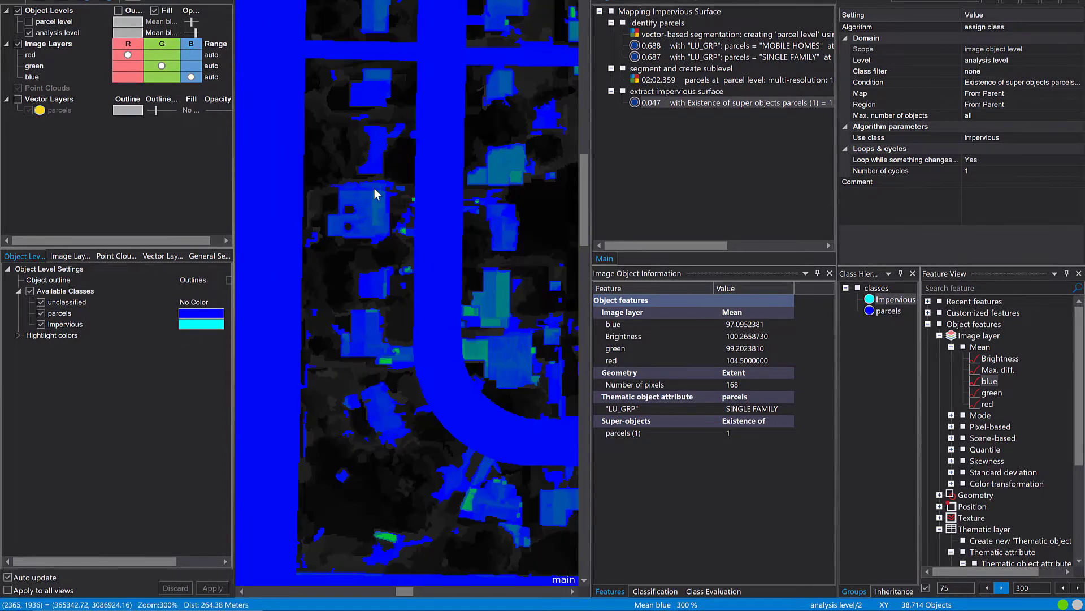
Show the analysis level with Class Color fill and turn on the object outlines.
scroll(374, 189, up, 1)
drag(466, 208, 297, 247)
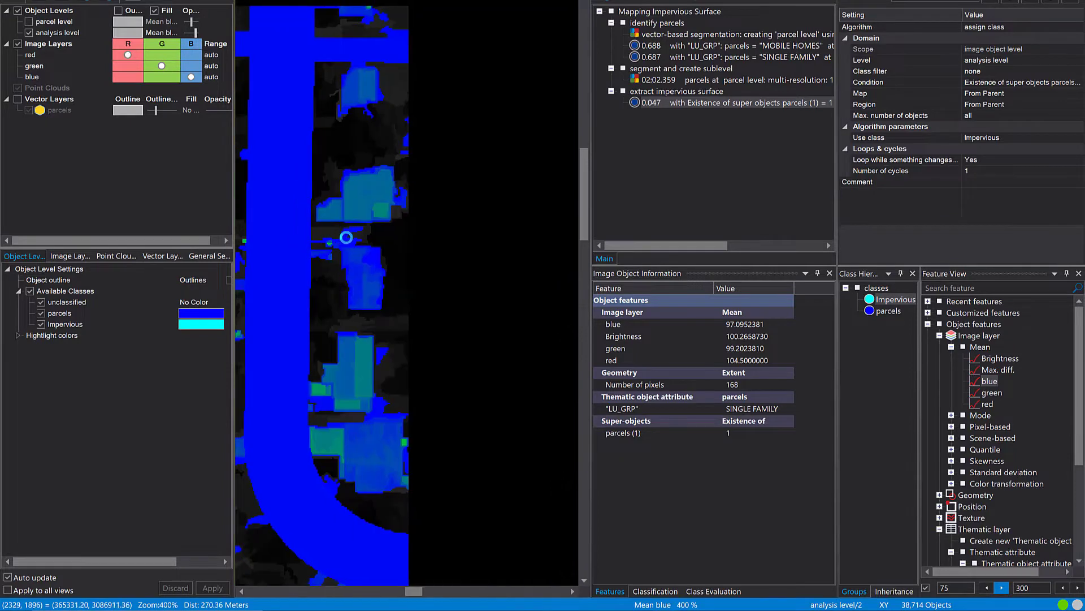
drag(499, 244, 378, 266)
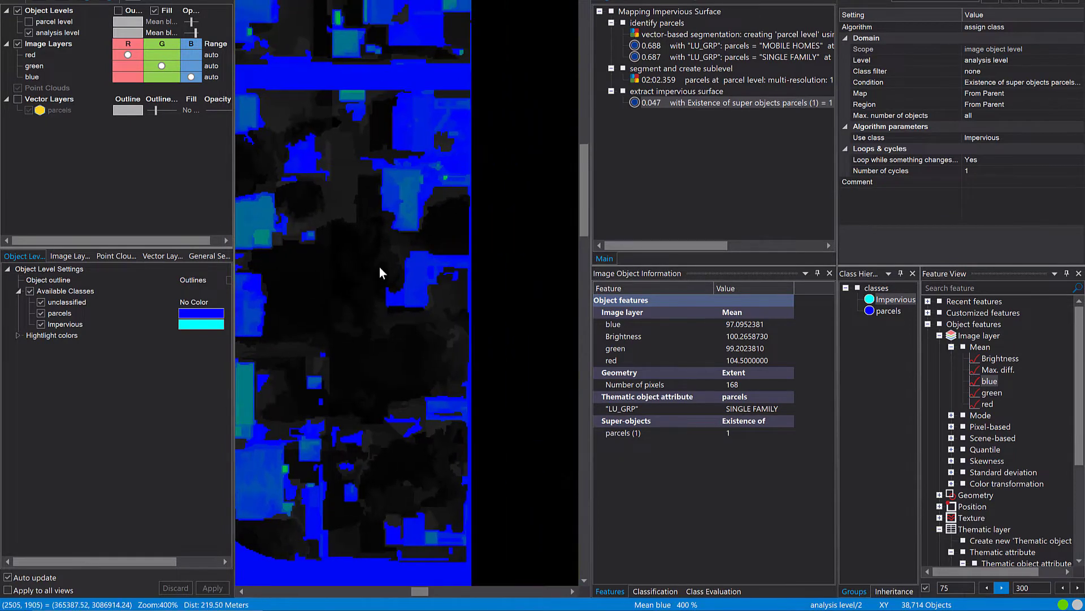
drag(483, 233, 364, 296)
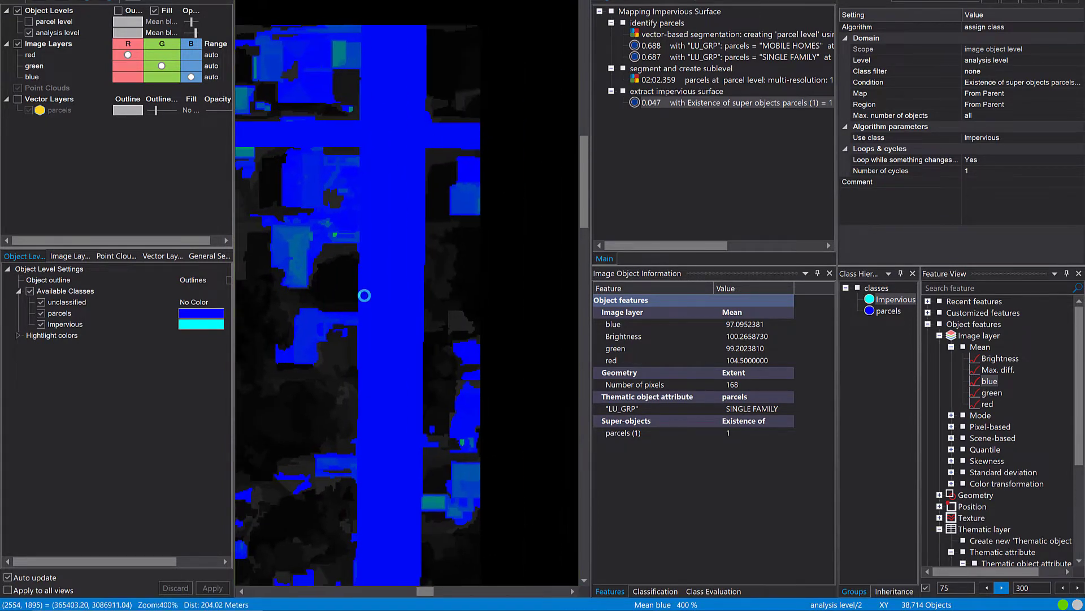
drag(540, 223, 413, 385)
scroll(412, 385, down, 1)
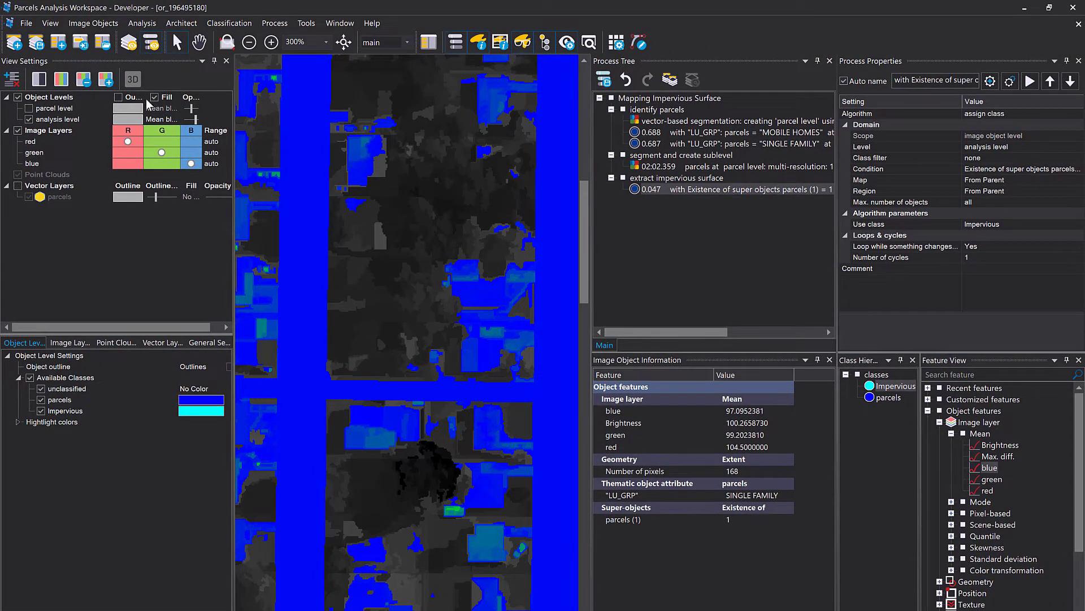
click(158, 120)
click(165, 129)
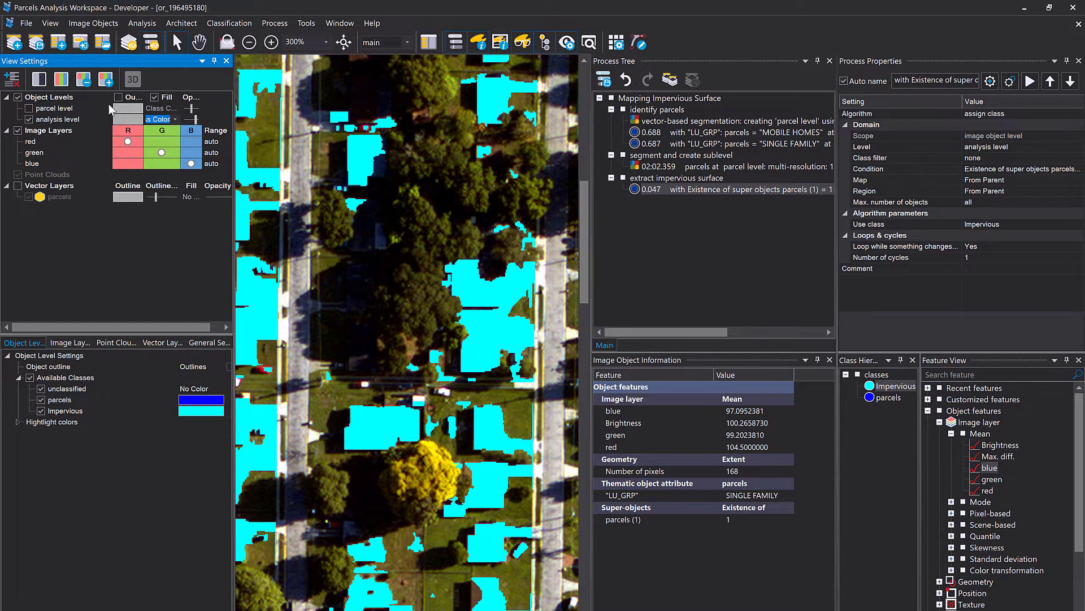
click(118, 98)
scroll(404, 280, down, 3)
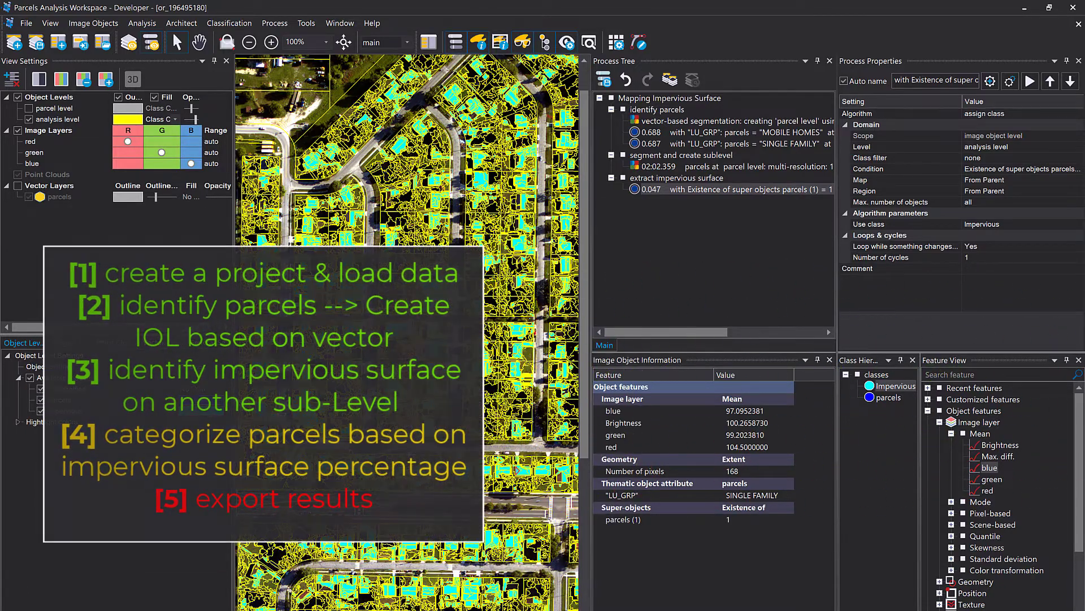
scroll(428, 326, up, 3)
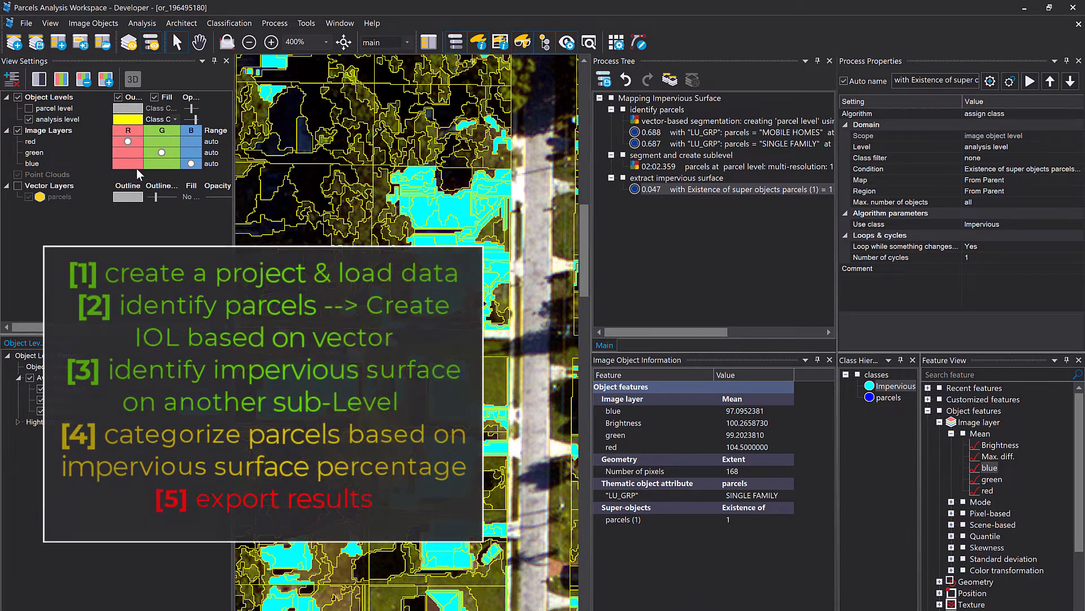
Hide the analysis level and show the parcel level with class colours and outlines over the imagery.
click(29, 120)
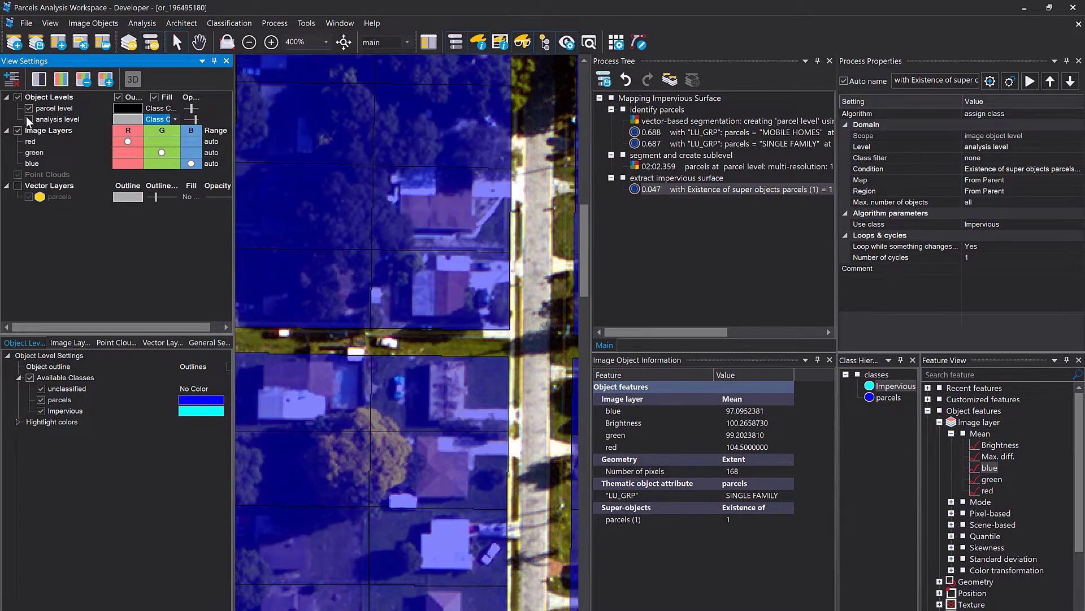
scroll(425, 237, down, 3)
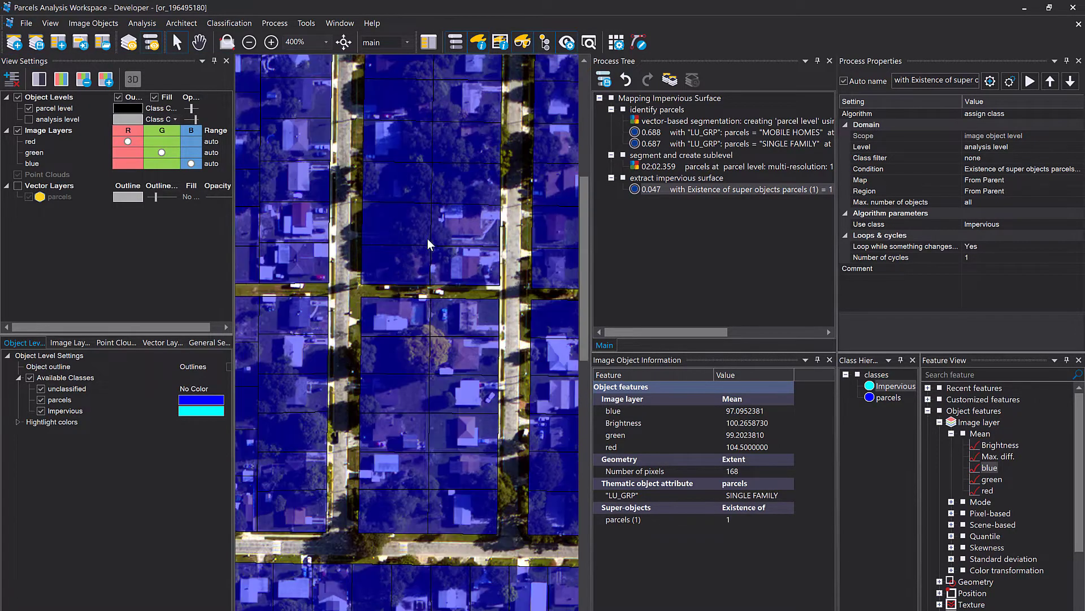
scroll(427, 239, down, 3)
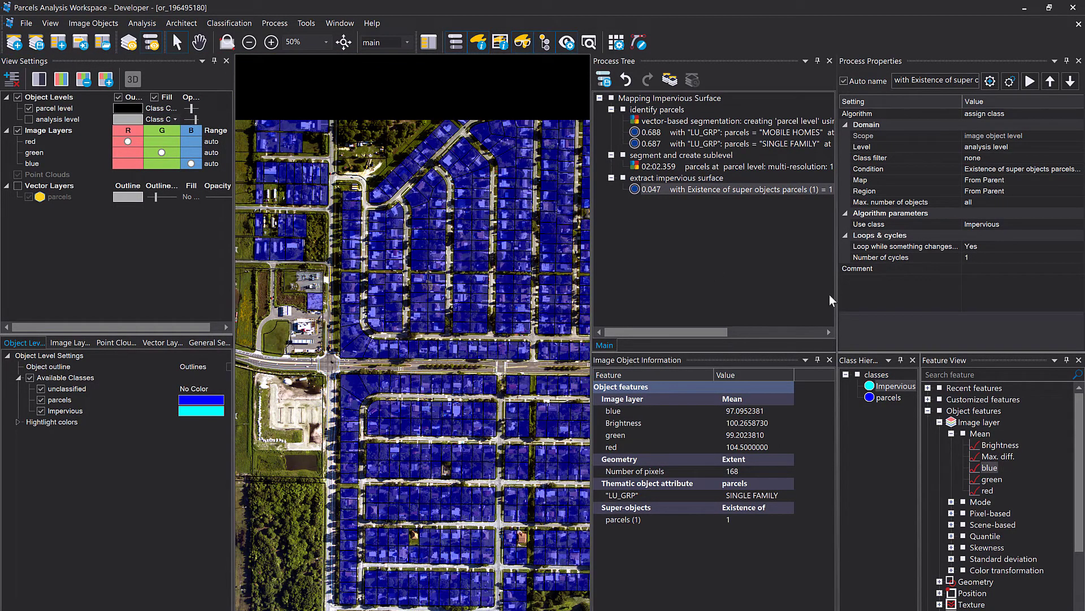
Widen the class hierarchy and create a dark green class named Impervious 0-25.
click(894, 400)
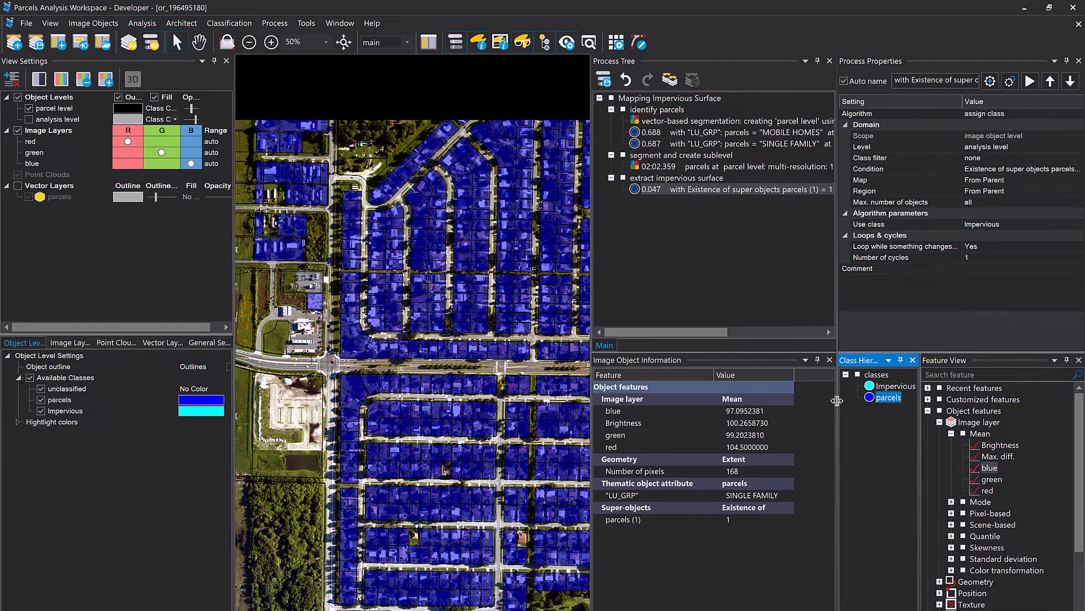
drag(836, 400, 791, 400)
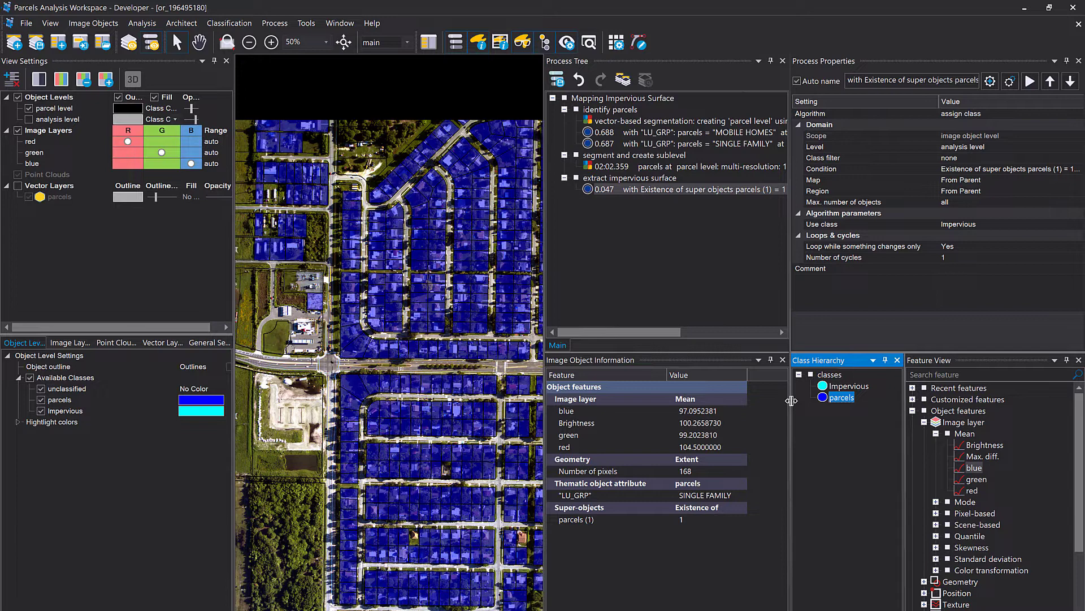
click(836, 434)
right_click(837, 434)
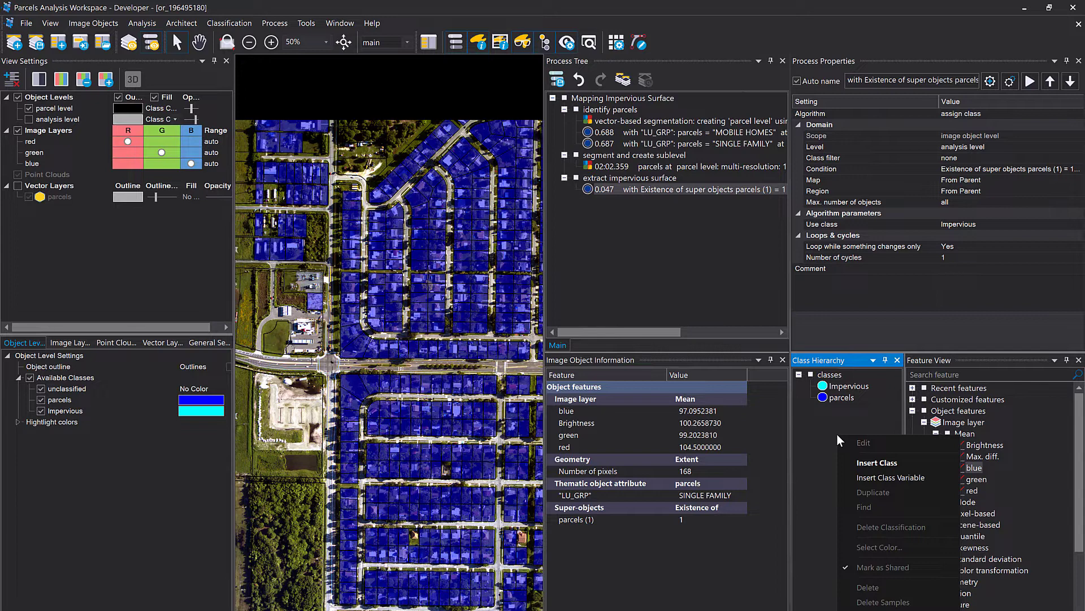
click(871, 463)
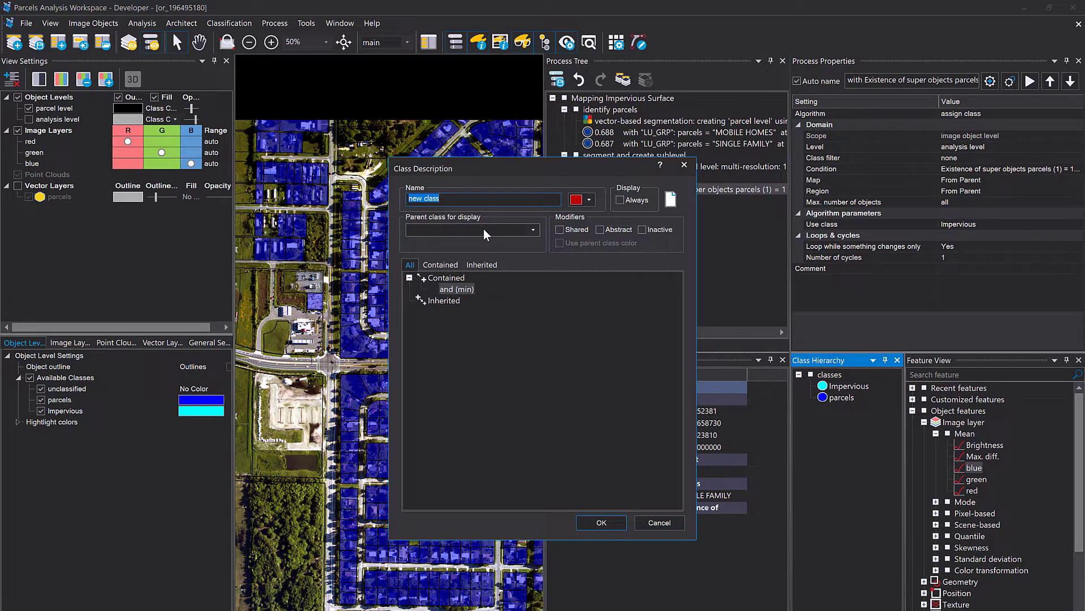
text(Impervious 0-25)
click(594, 199)
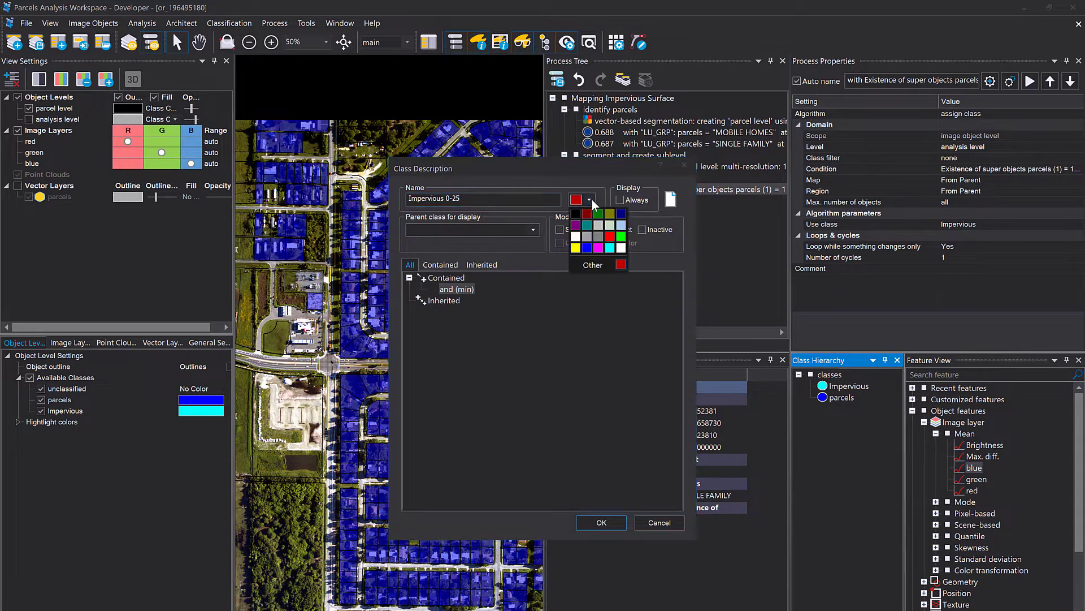
click(598, 214)
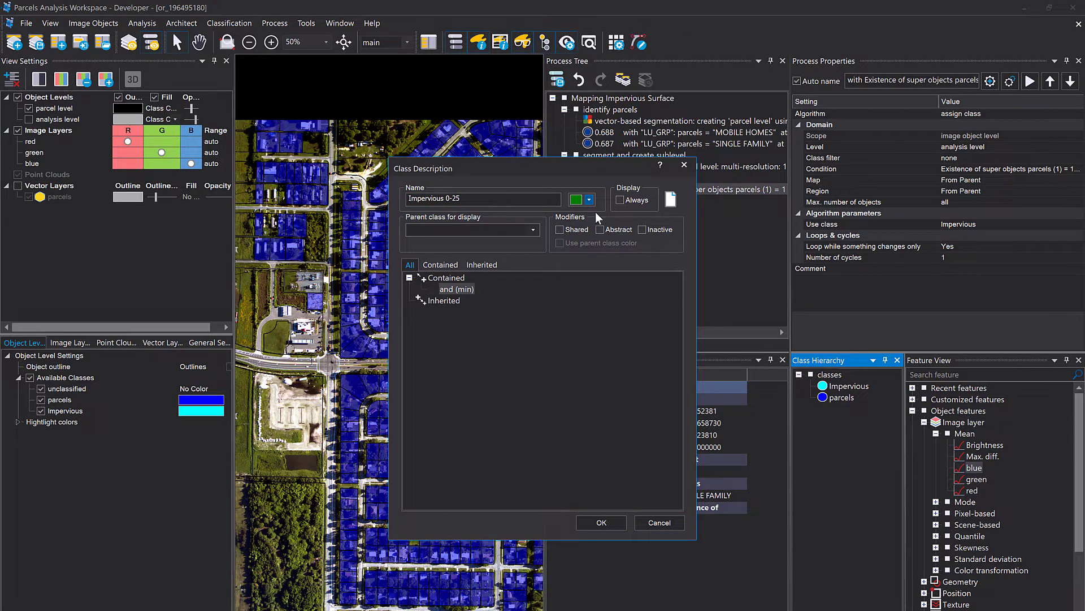
click(600, 523)
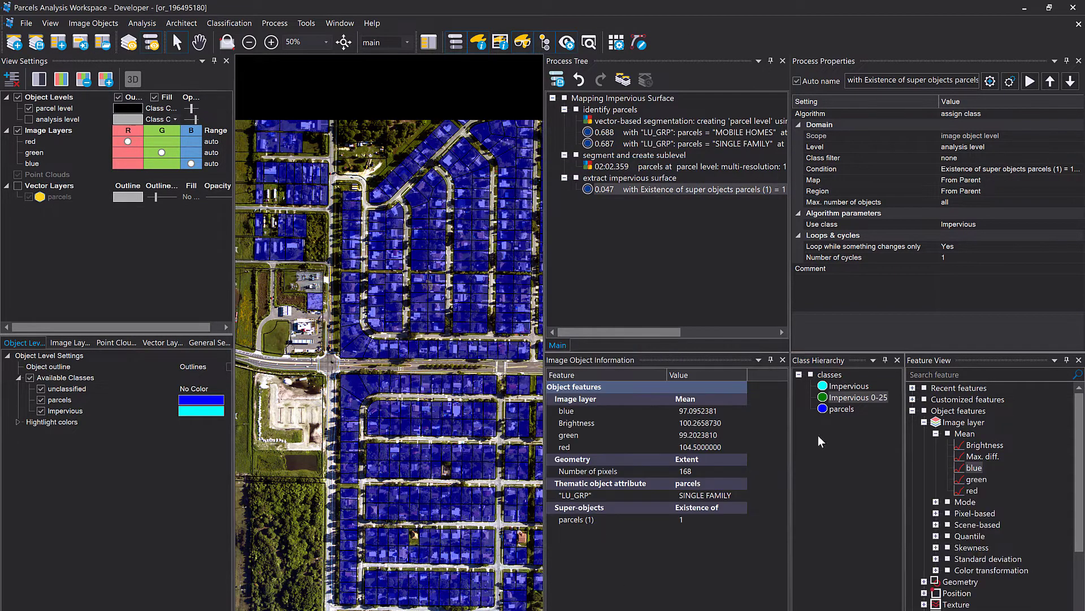
Duplicate the Impervious 0-25 class, rename the copy Impervious 25-50 and set its colour to yellow.
right_click(850, 398)
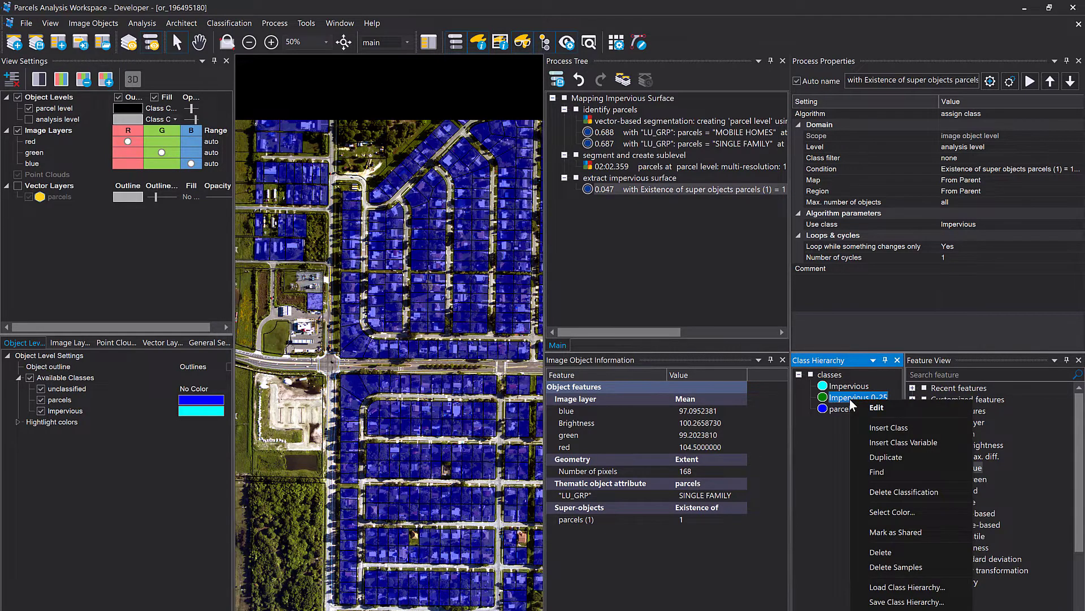
click(913, 456)
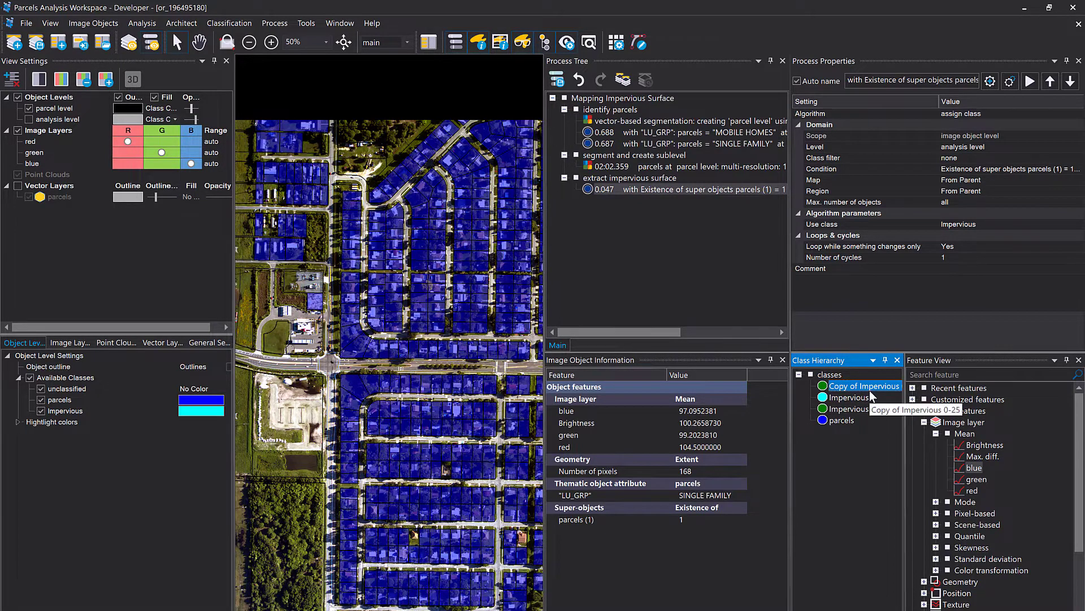
double_click(869, 389)
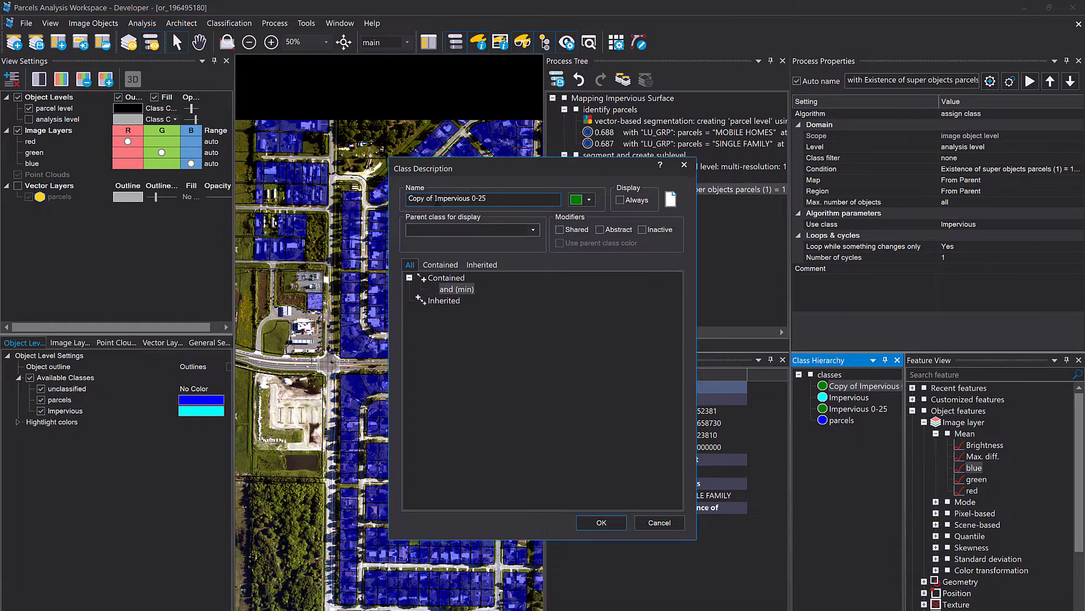
drag(435, 198, 408, 198)
key(BackSpace)
key(Delete)
text(25)
key(BackSpace)
key(BackSpace)
text(50)
click(589, 199)
click(575, 249)
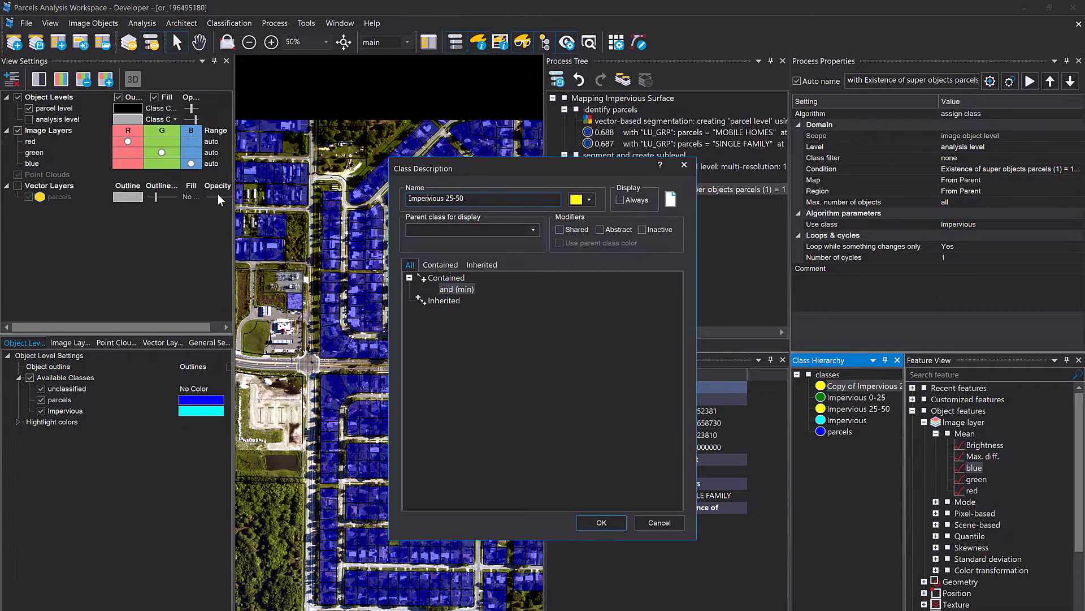
Rename the copy of the Impervious 25-50 class as Impervious 50-75 and give it a custom orange-red colour.
key(Right)
key(Right)
key(Right)
key(Right)
key(Right)
key(Right)
key(Right)
key(Right)
key(Right)
key(Right)
key(Right)
key(BackSpace)
key(BackSpace)
key(BackSpace)
key(BackSpace)
key(BackSpace)
text(50-75)
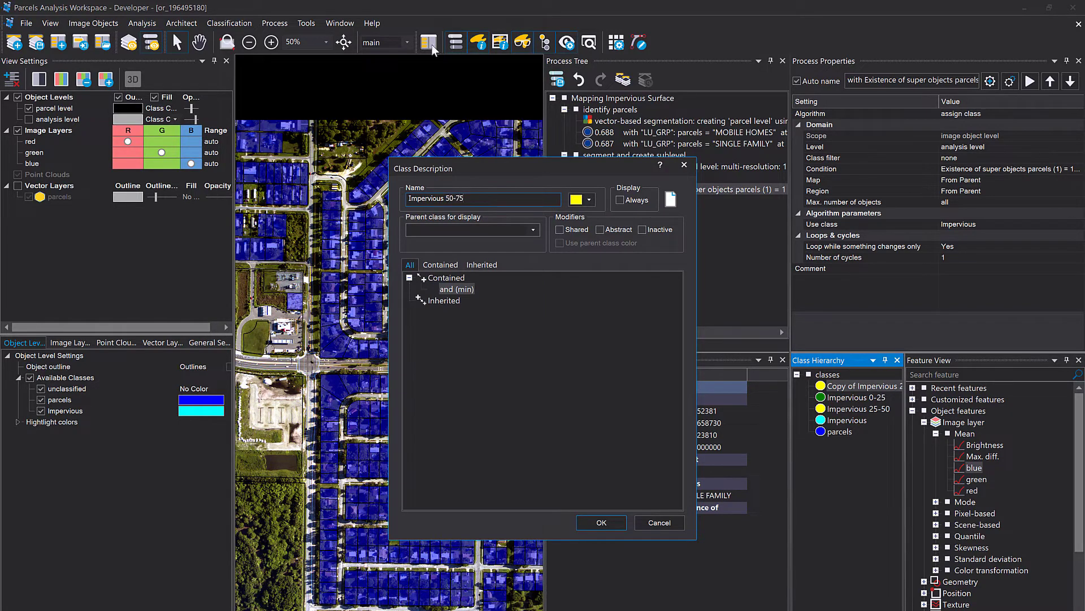
click(589, 200)
click(593, 267)
click(527, 345)
click(636, 260)
click(601, 523)
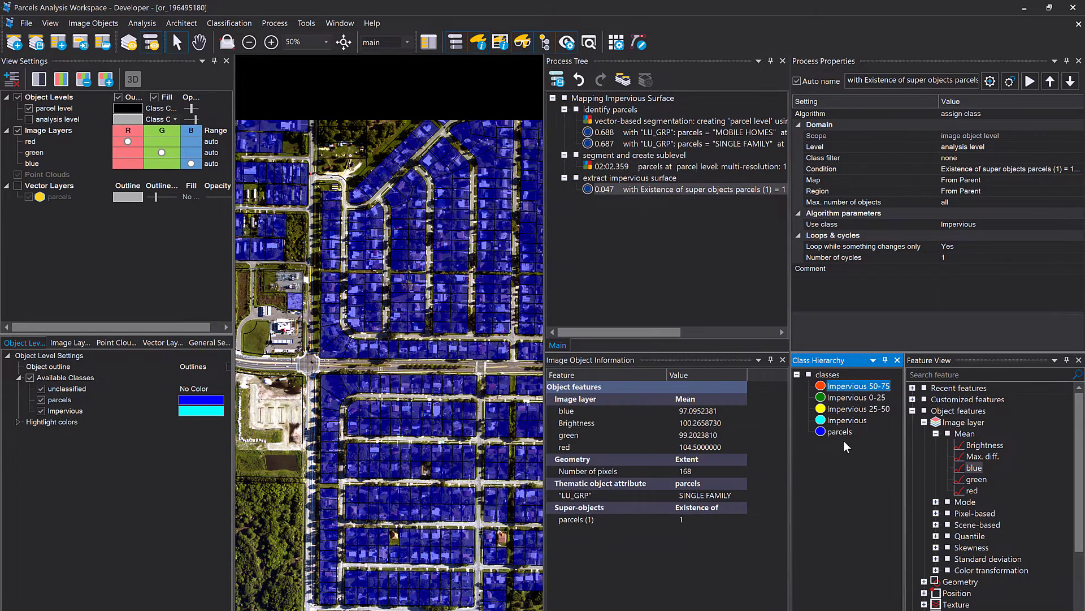
Duplicate the Impervious 50-75 class, rename the copy Impervious 75-100 and set its colour to red.
right_click(832, 387)
click(881, 446)
double_click(836, 387)
drag(436, 199, 373, 202)
key(Delete)
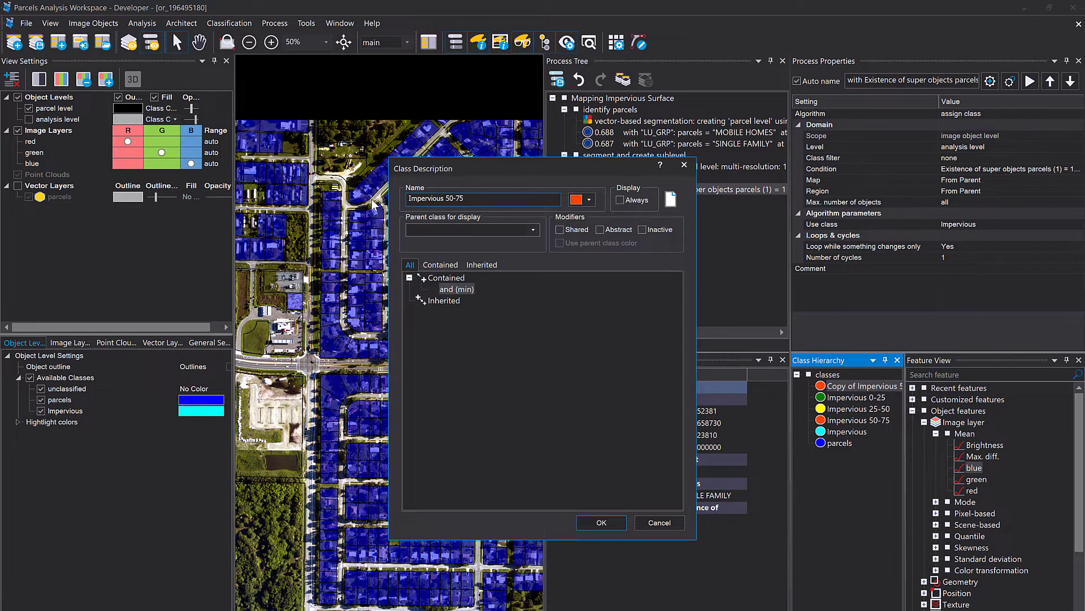
key(End)
key(BackSpace)
key(BackSpace)
key(BackSpace)
key(BackSpace)
key(BackSpace)
text(75-100)
click(589, 200)
click(615, 245)
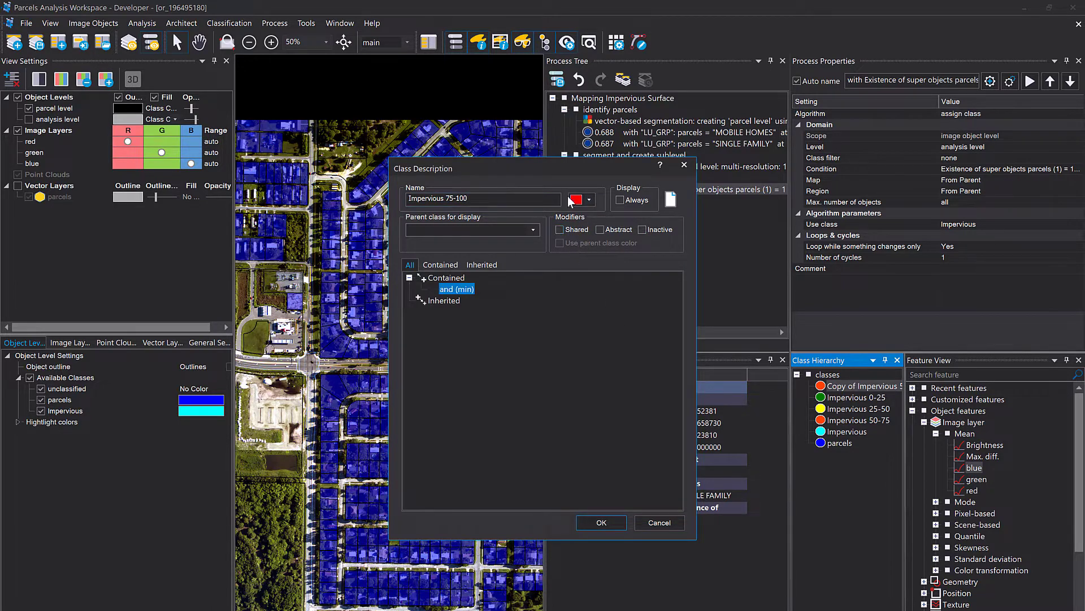
click(604, 521)
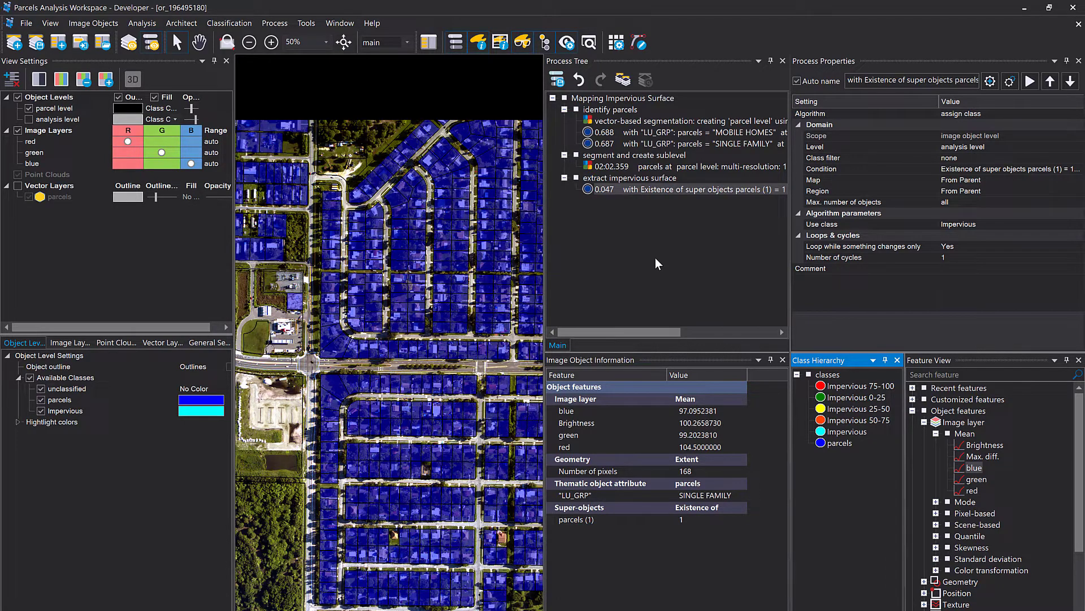
Open the Impervious 0-25 class description and start inserting an expression under its and (min) condition.
click(855, 386)
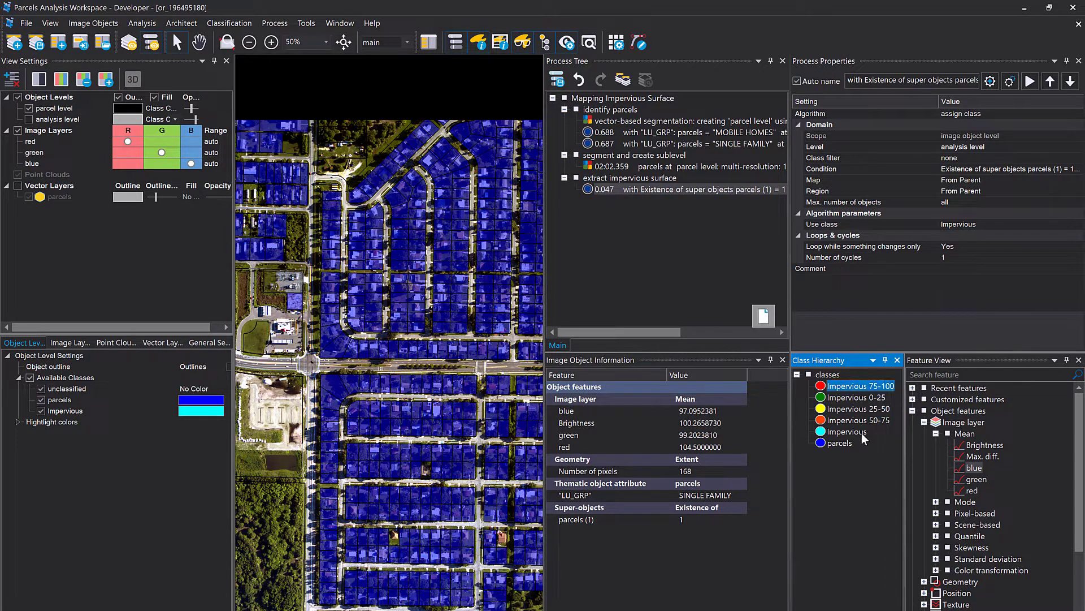
click(857, 397)
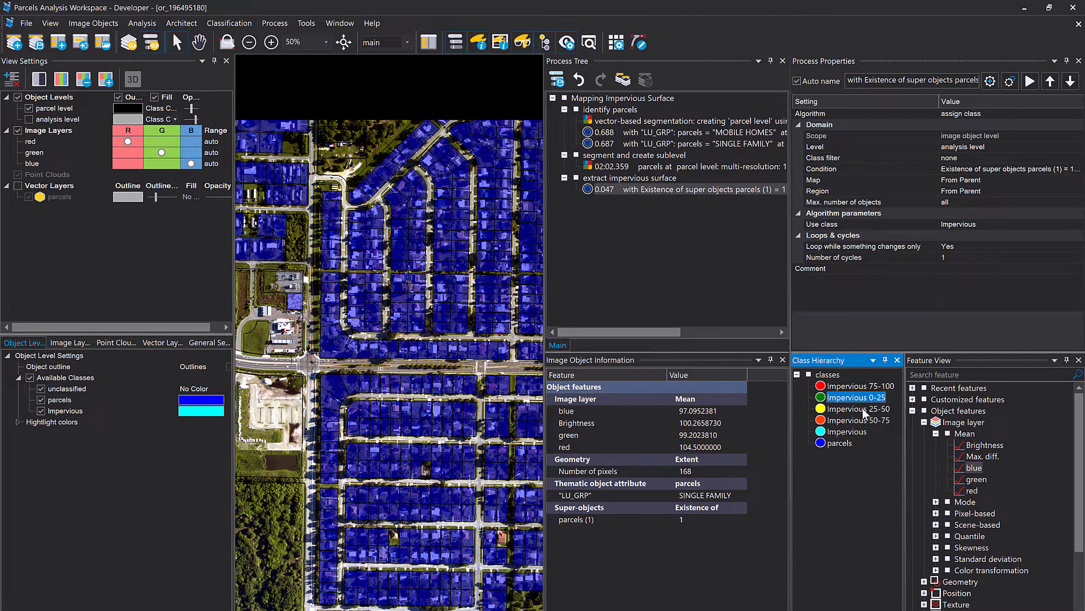
double_click(857, 397)
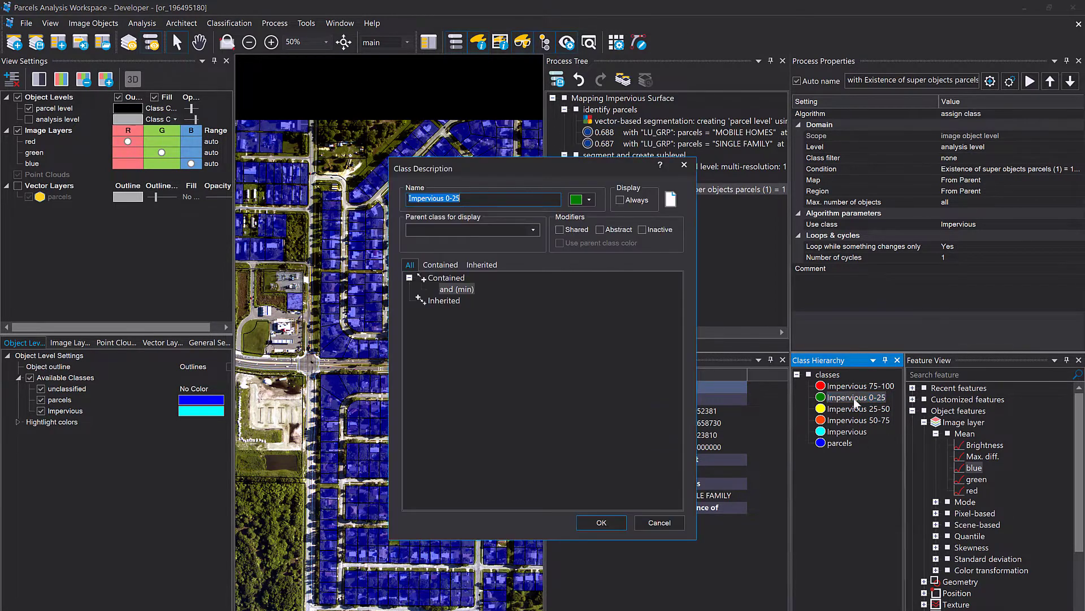
double_click(466, 291)
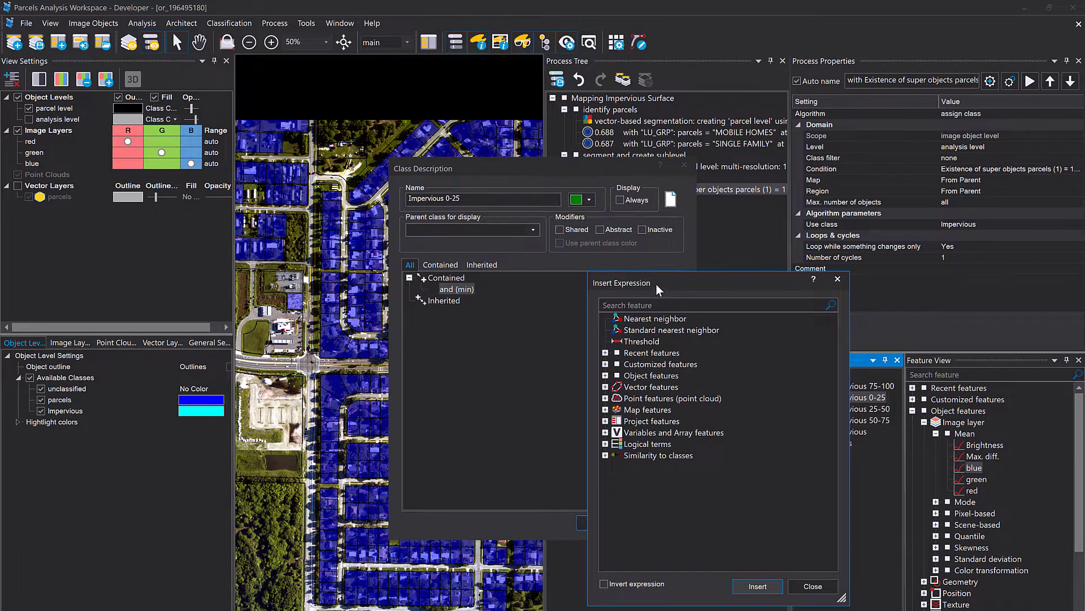
drag(656, 283, 650, 259)
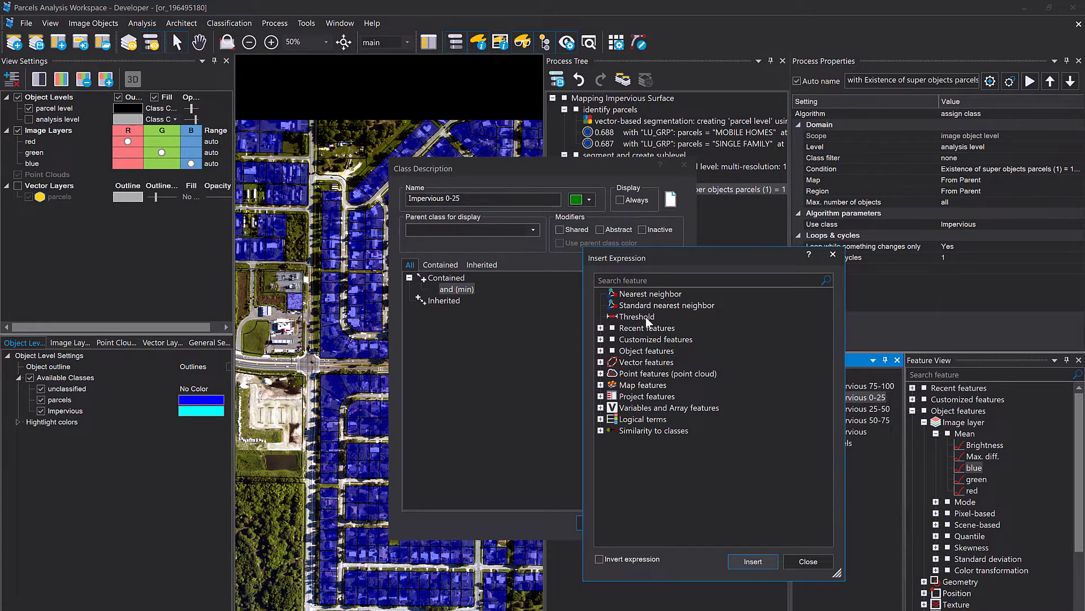
Among the object features' relations to sub-objects, start creating a new Rel. area of feature.
click(601, 352)
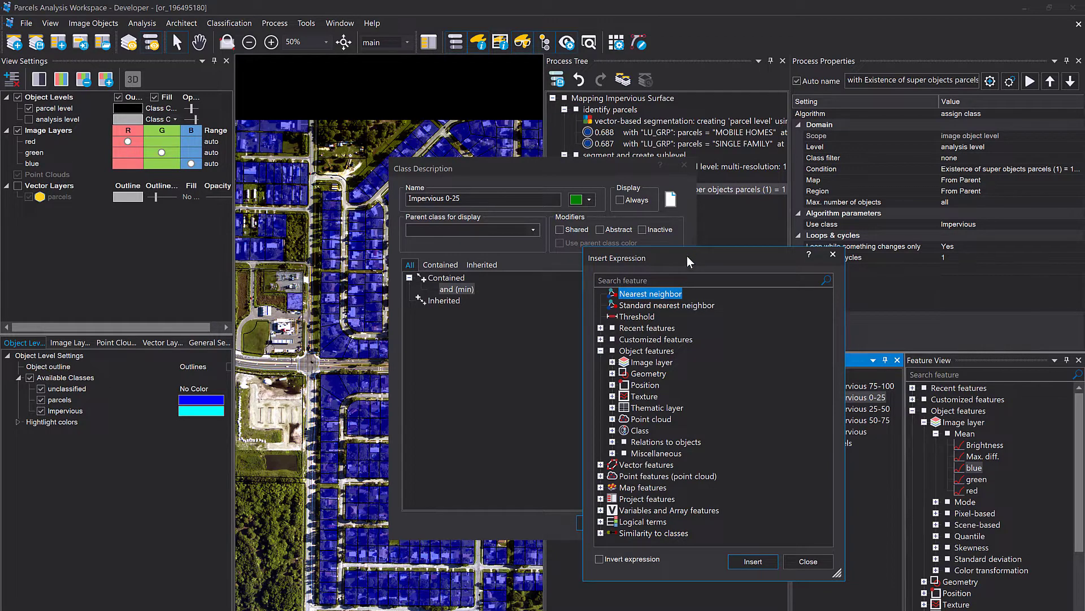
drag(686, 256, 688, 181)
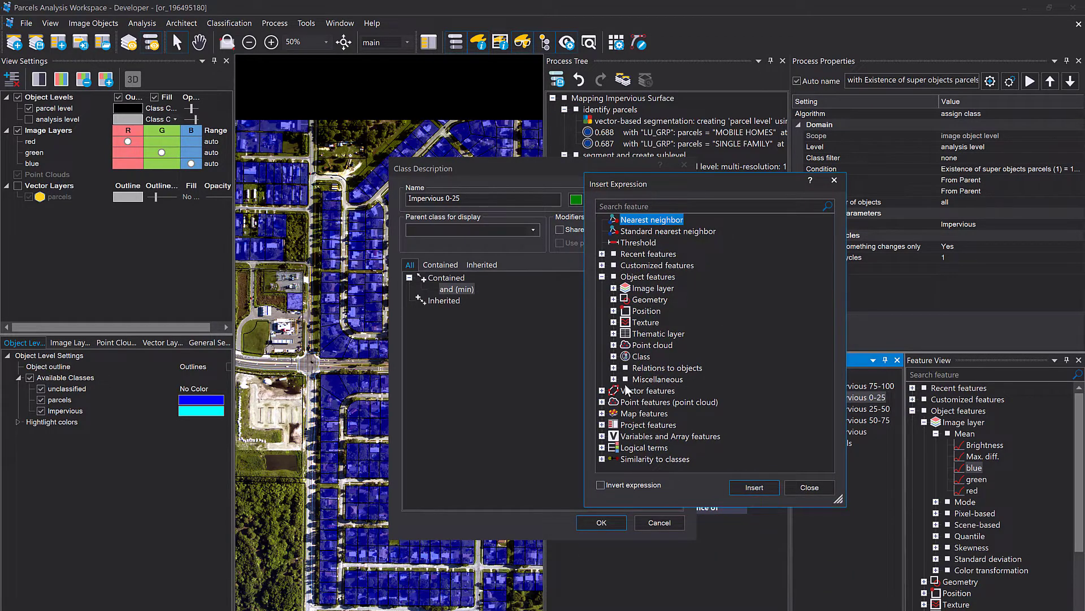
click(640, 371)
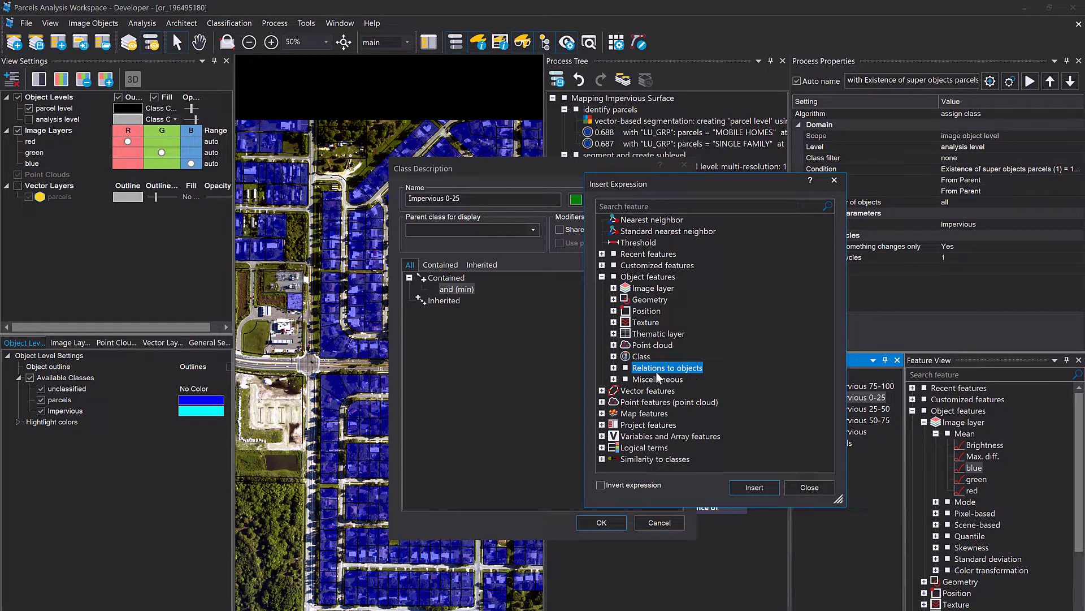
click(613, 368)
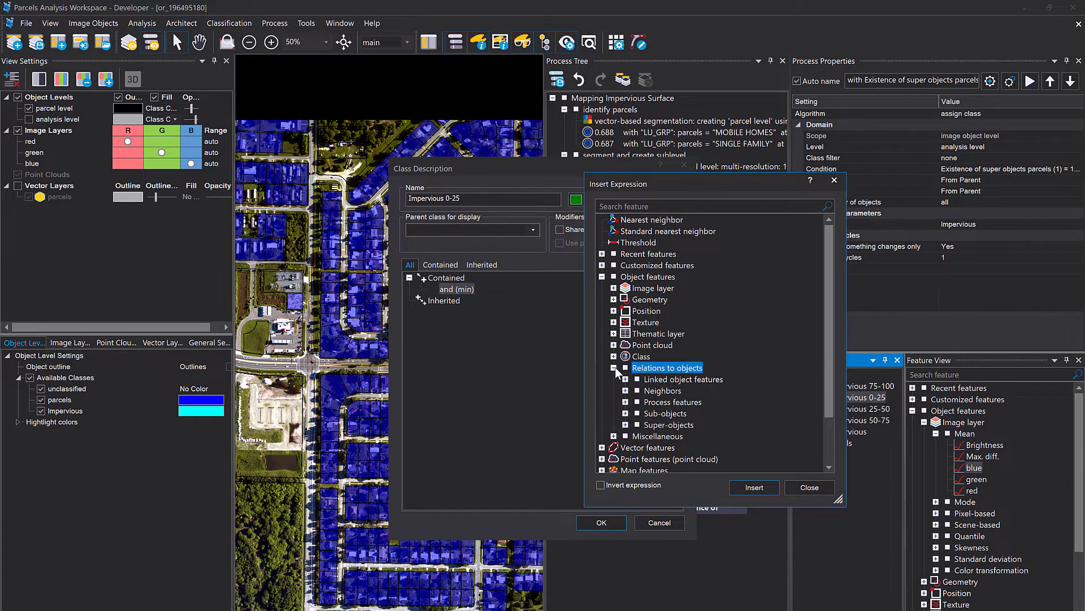
click(661, 416)
click(625, 413)
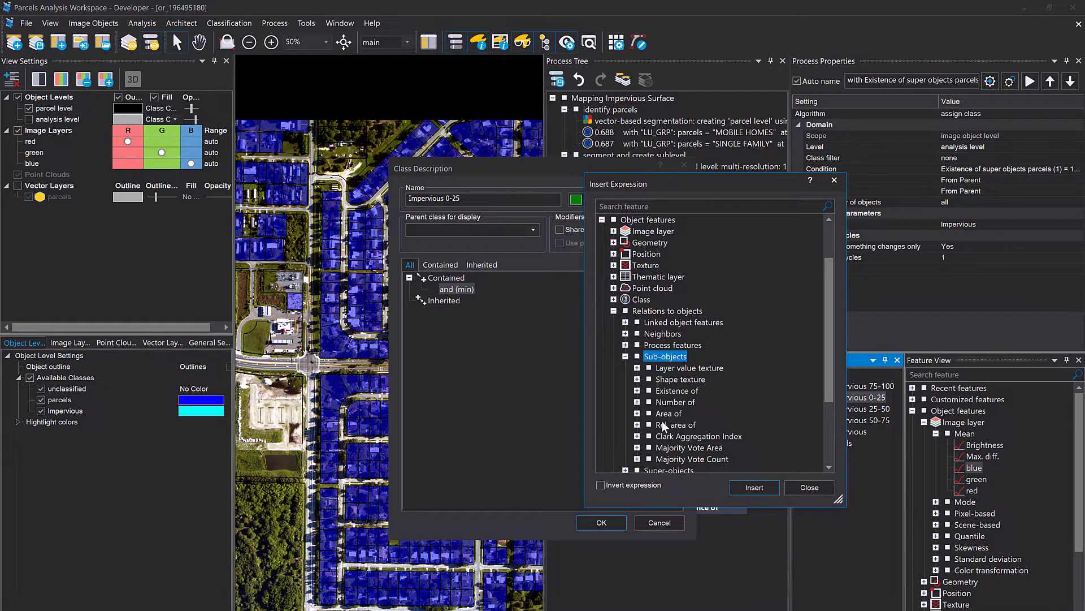
click(680, 429)
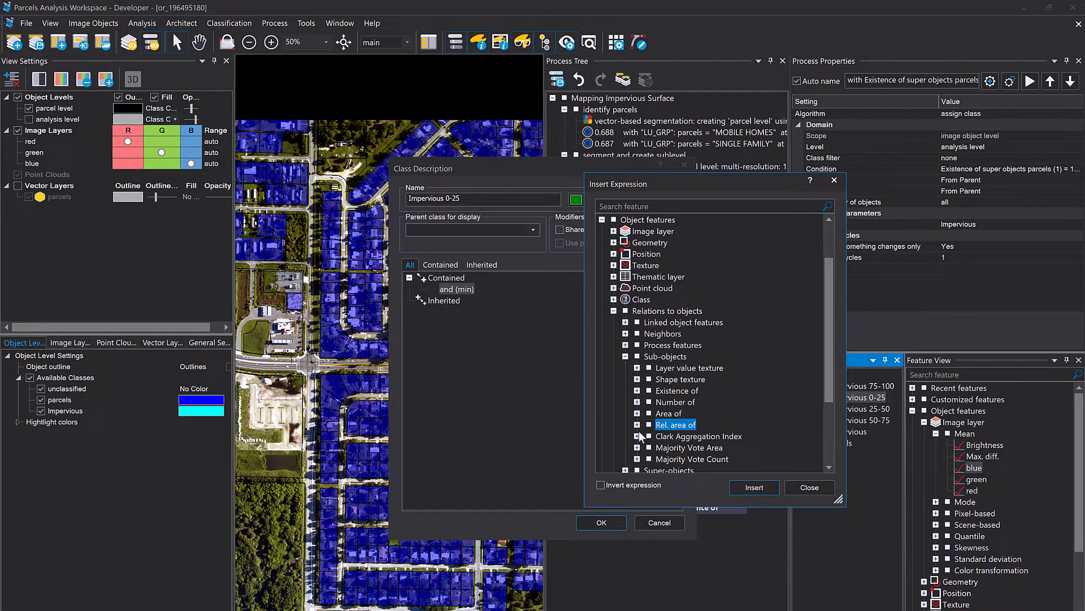
click(638, 425)
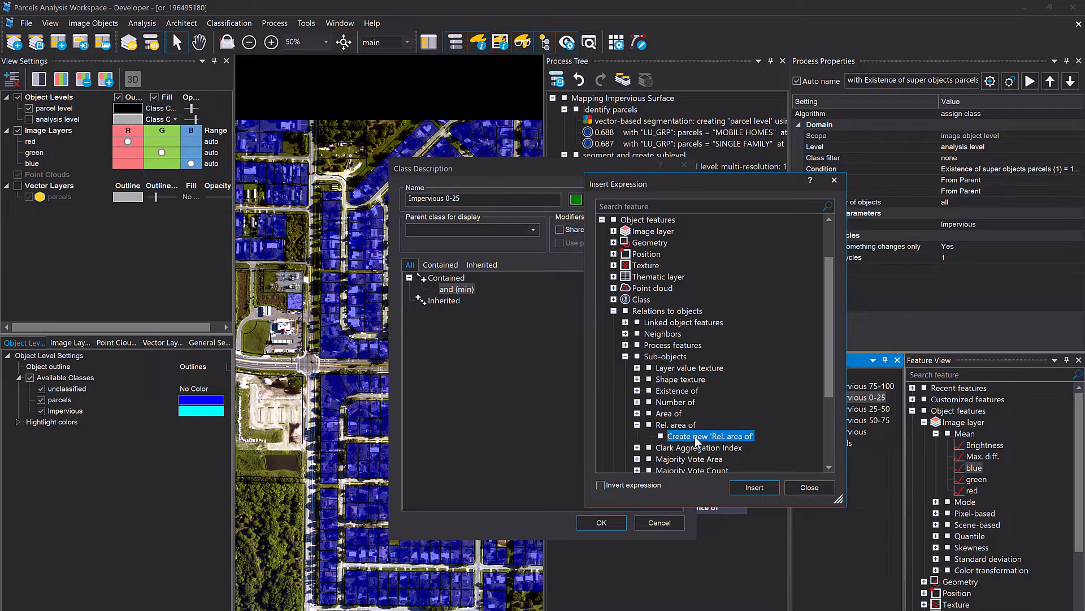
double_click(695, 437)
Create the relative area feature using Impervious as its class.
click(650, 272)
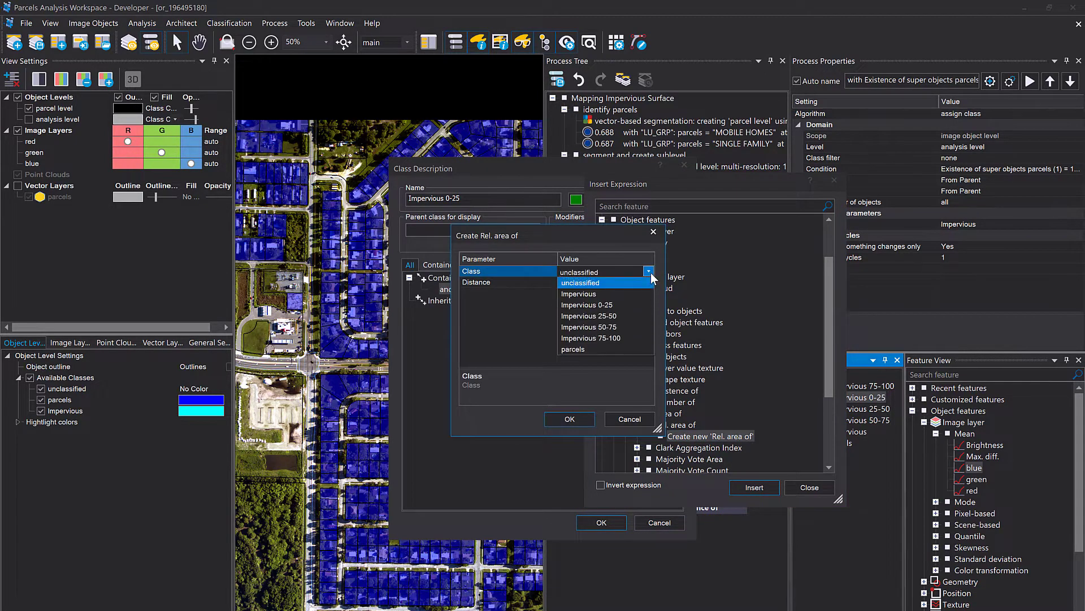
click(630, 292)
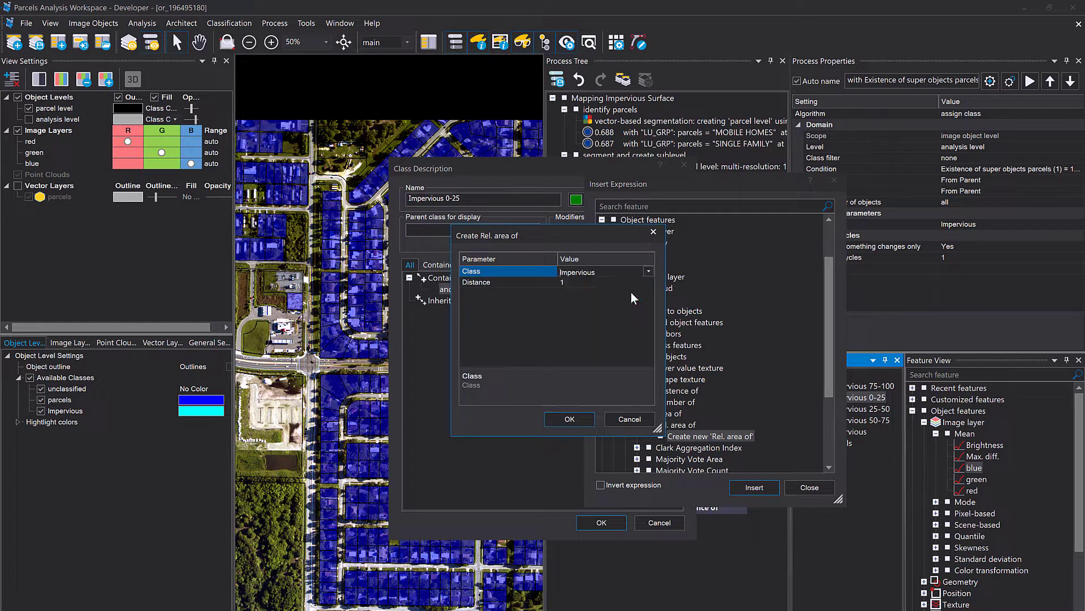
click(575, 301)
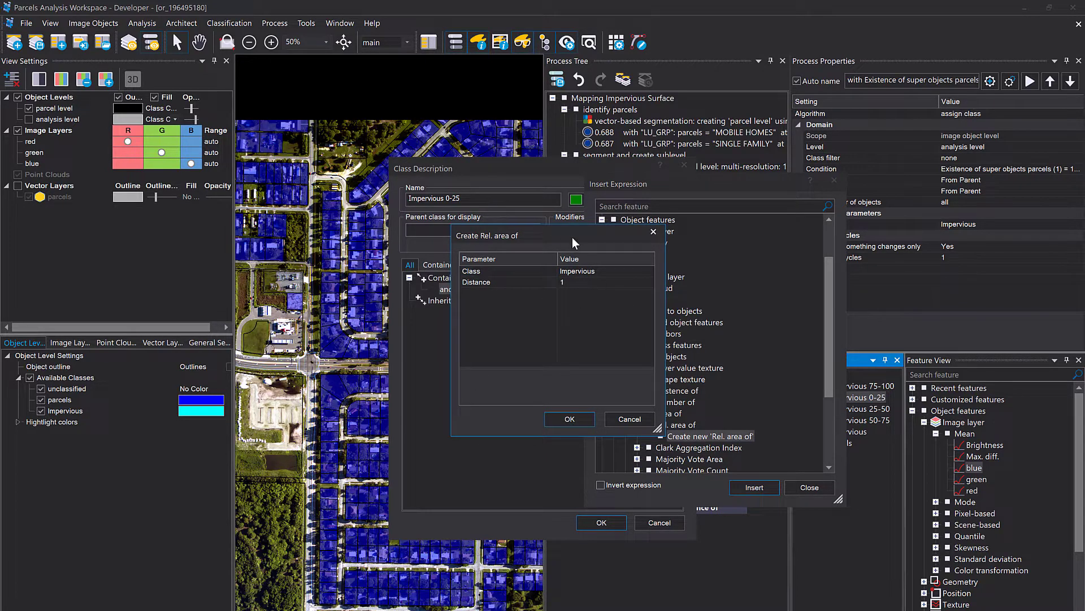
drag(572, 237, 502, 242)
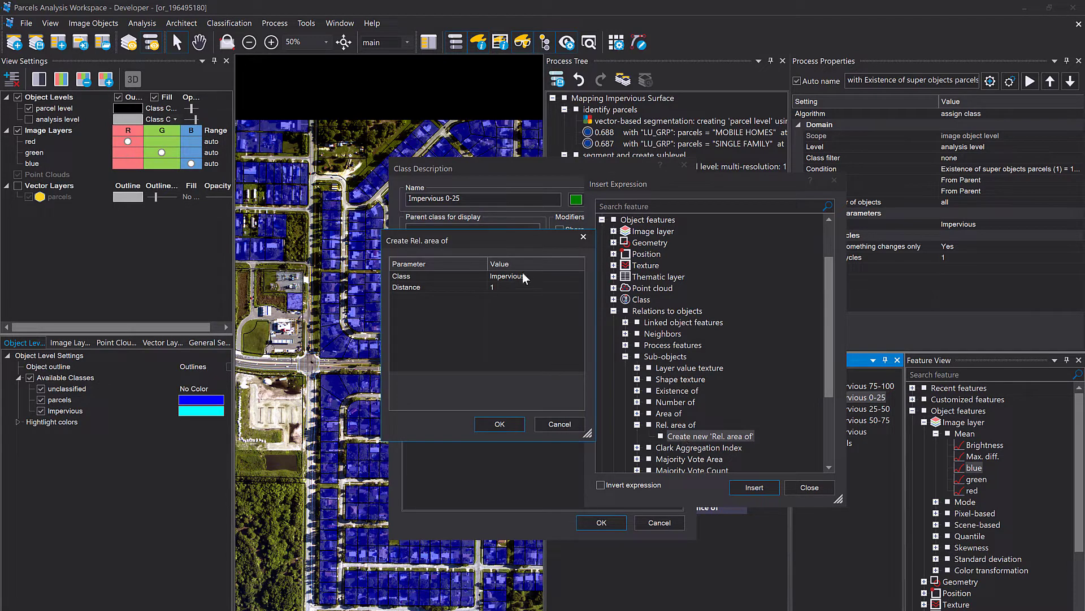
click(507, 419)
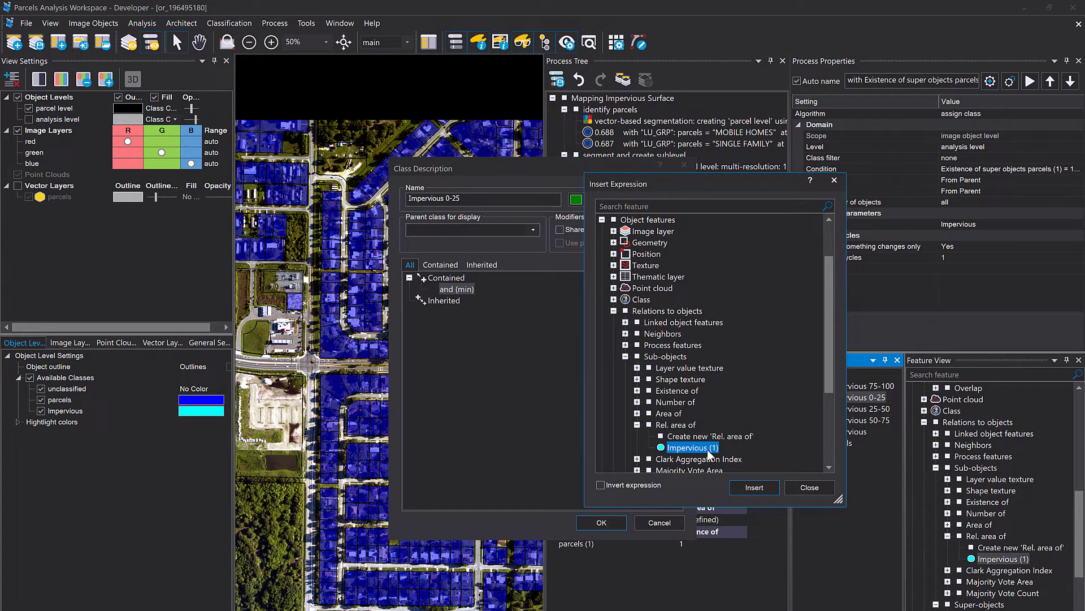
Insert the Impervious (1) relative area into class Impervious 0-25 with a rectangular membership function from 0 to 0.25, and save the class.
click(766, 489)
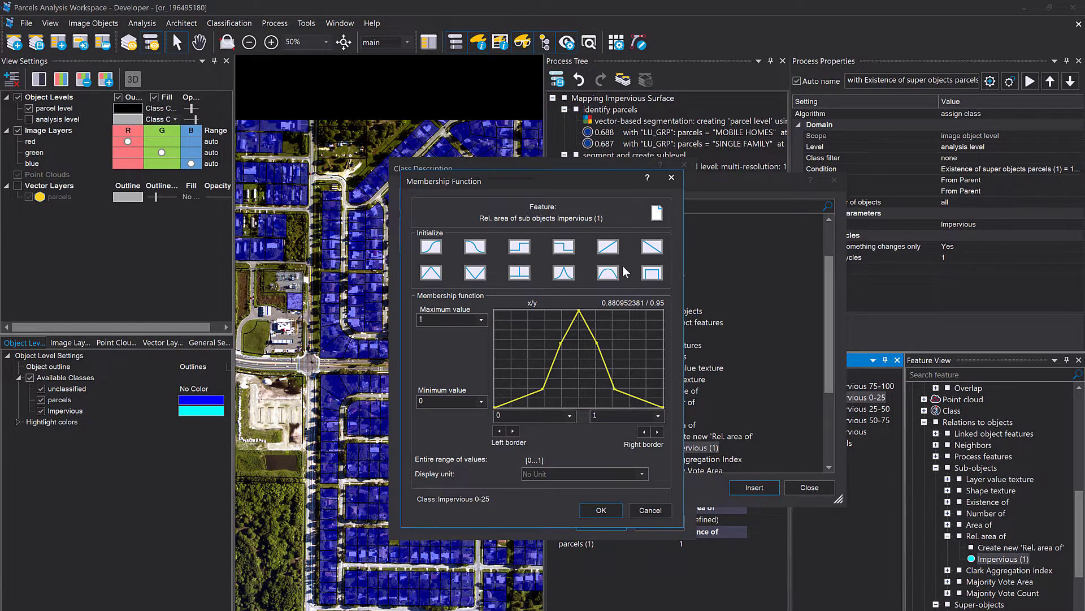
drag(560, 343, 578, 357)
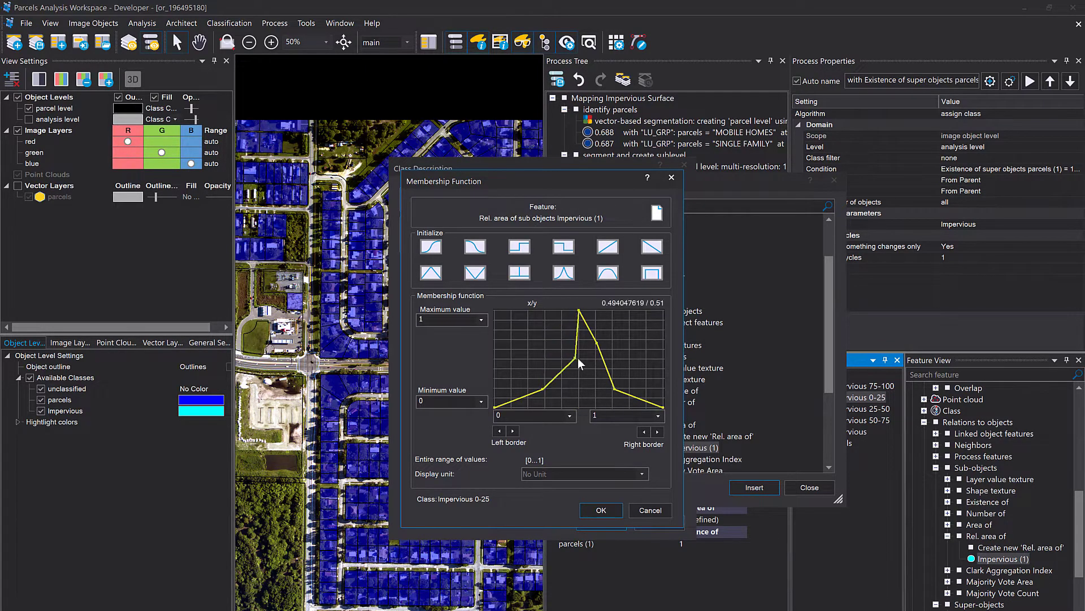
click(653, 277)
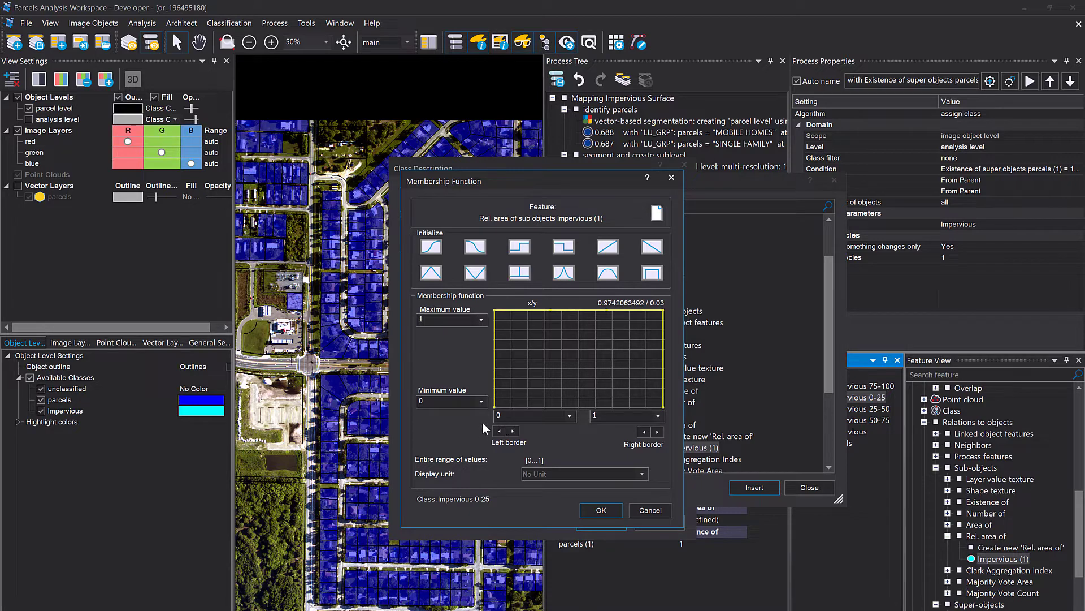
click(528, 417)
click(627, 419)
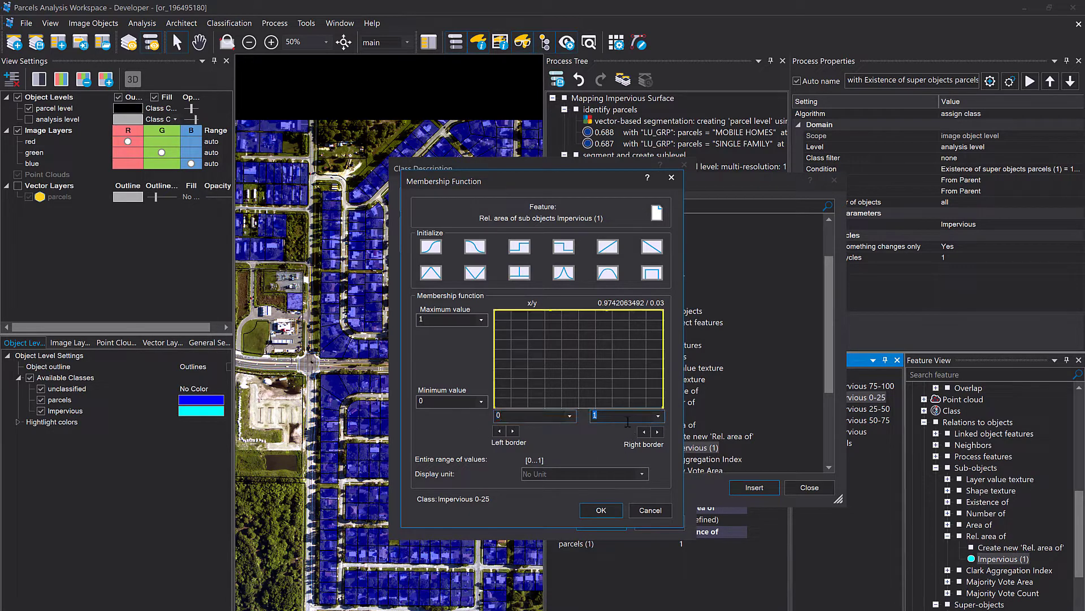
text(0.2)
text(5)
click(603, 511)
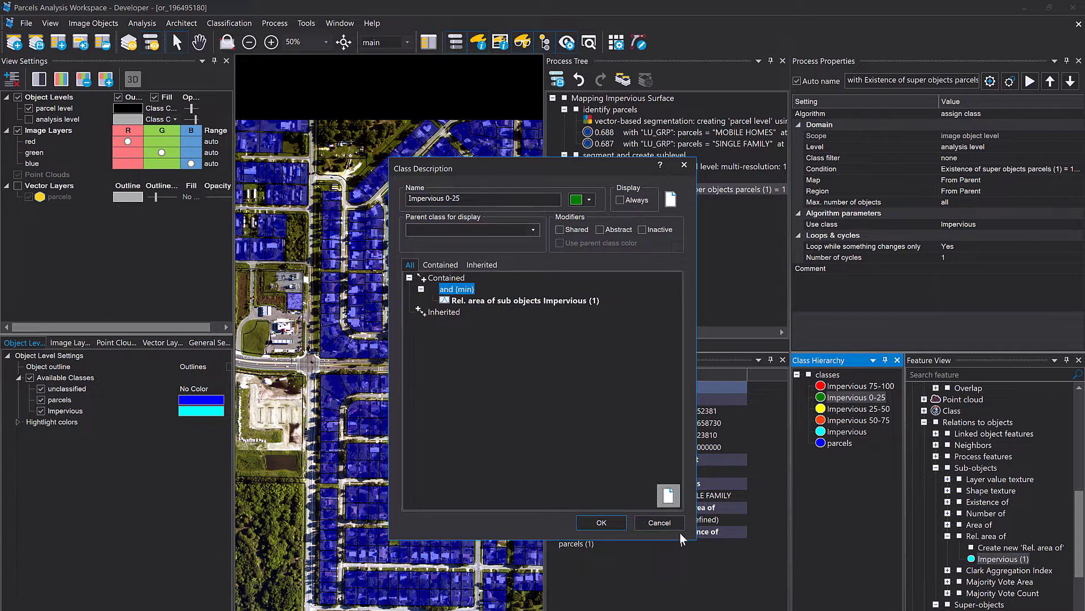
click(602, 523)
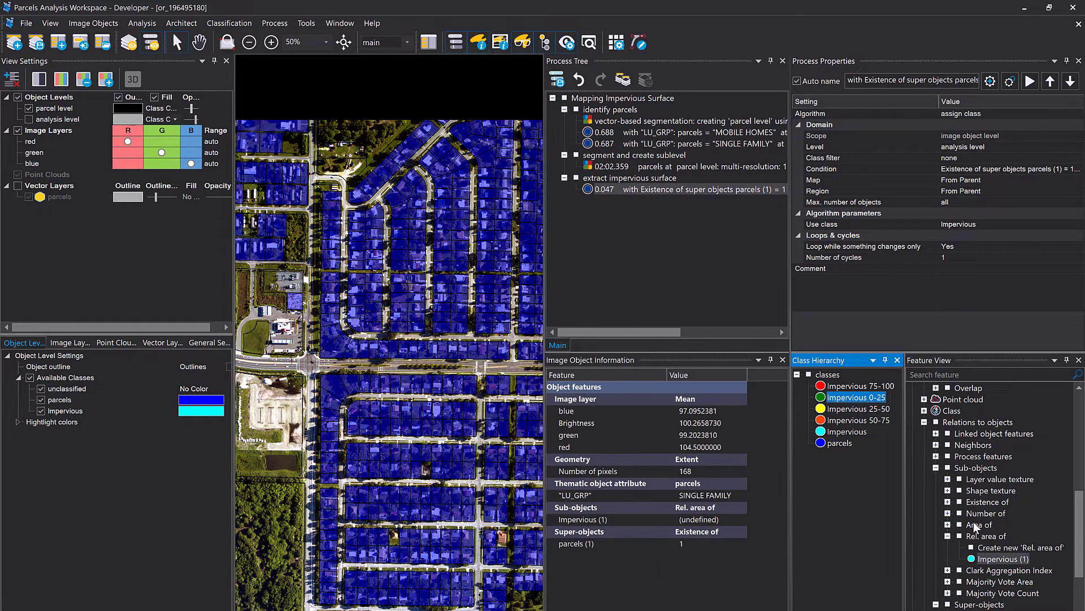
Display the relative area of Impervious sub-objects on the parcel level at full fill opacity and inspect individual parcel values.
click(985, 559)
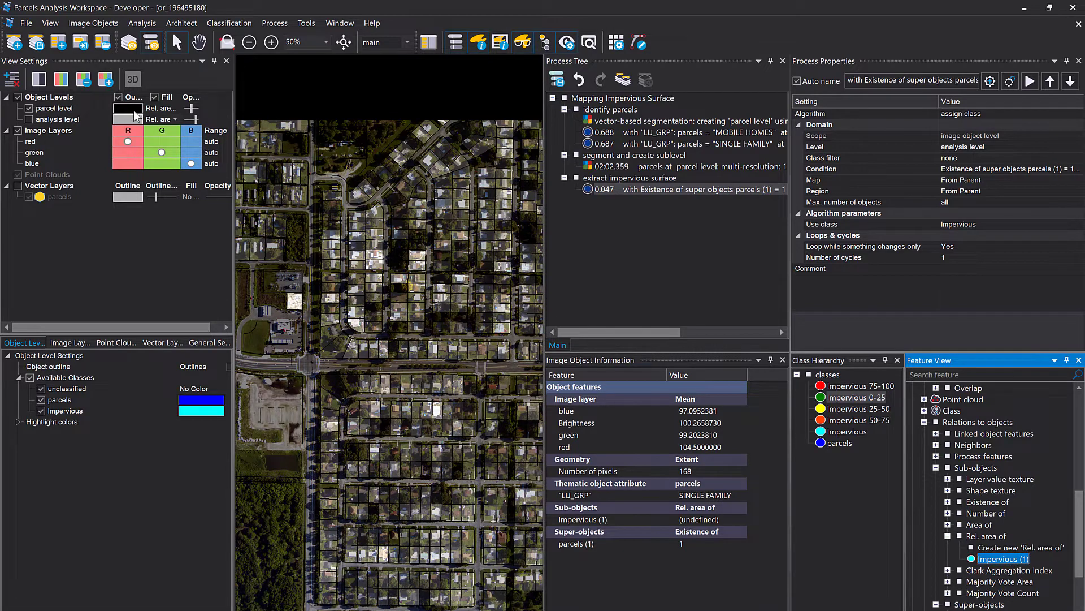
drag(192, 108, 197, 108)
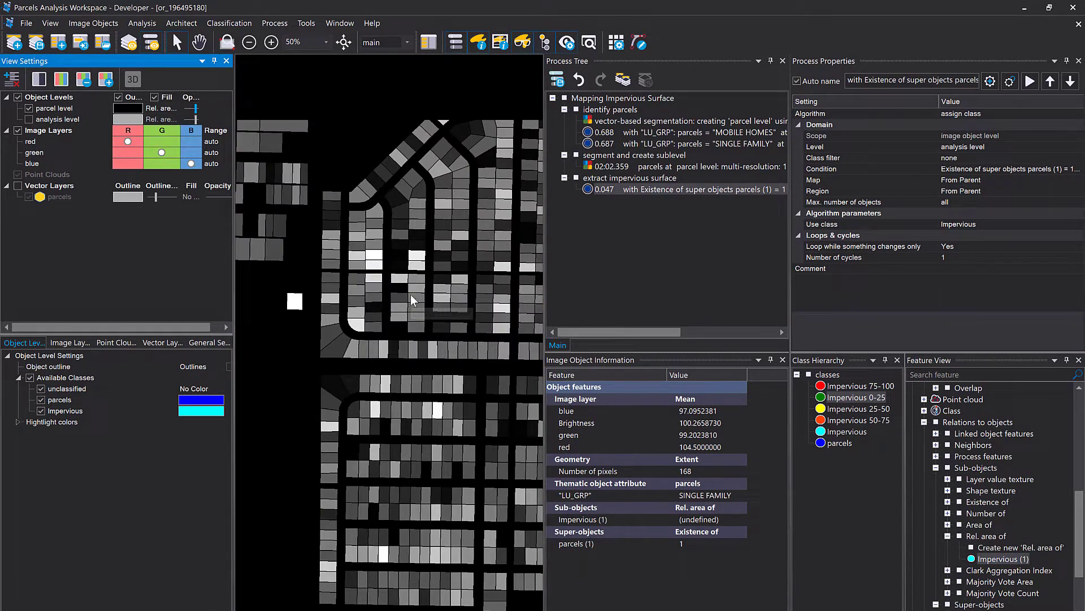
mouse_move(411, 294)
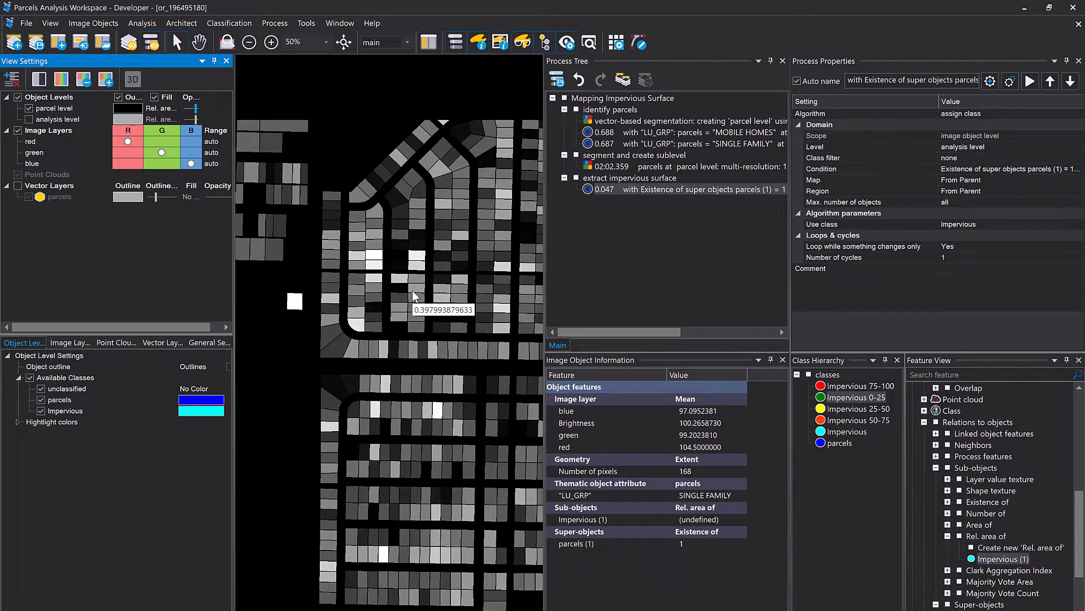
mouse_move(376, 257)
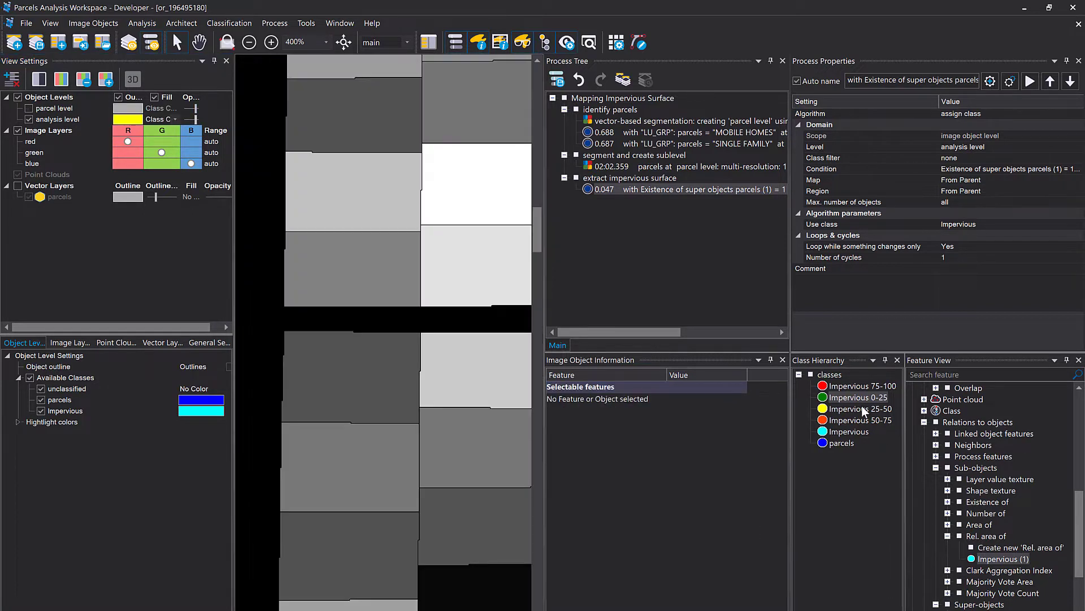
Insert the existing sub-objects Rel. area of Impervious (1) feature into the and (min) condition of class Impervious 25-50.
double_click(861, 409)
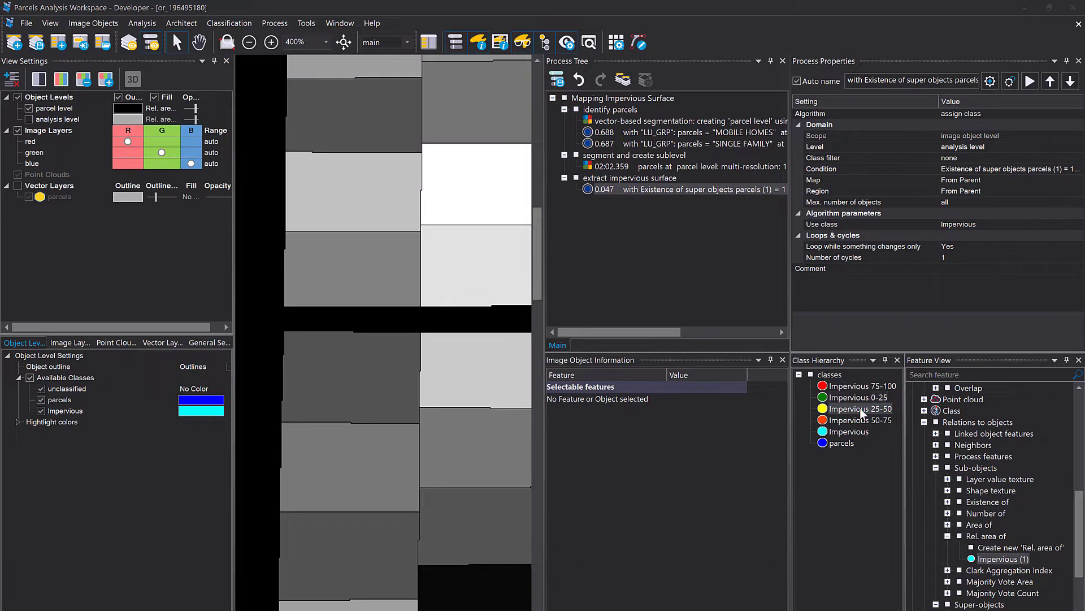
click(458, 289)
double_click(458, 290)
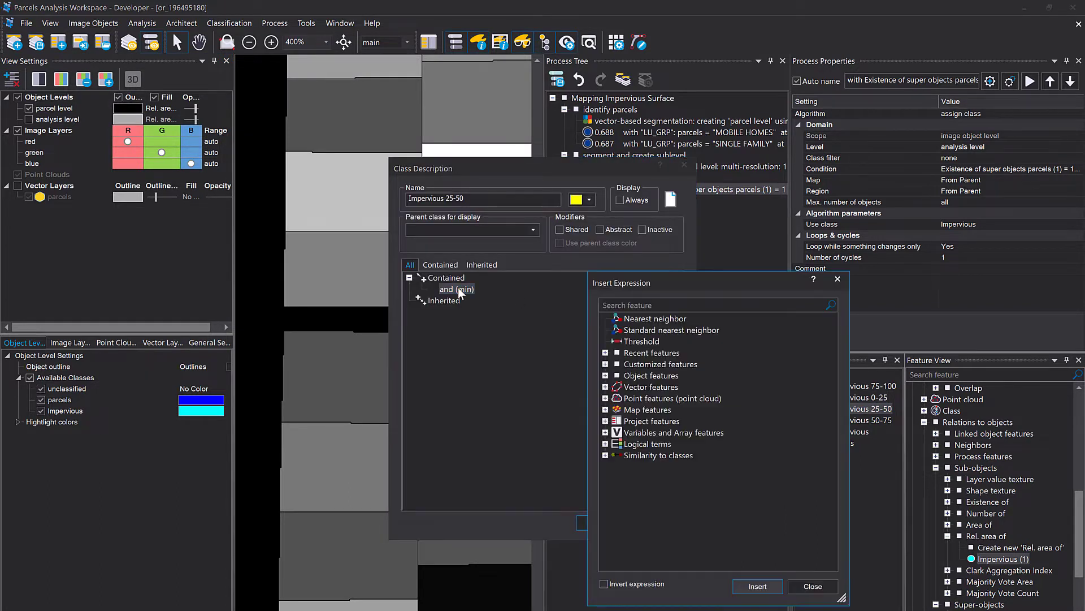
click(605, 374)
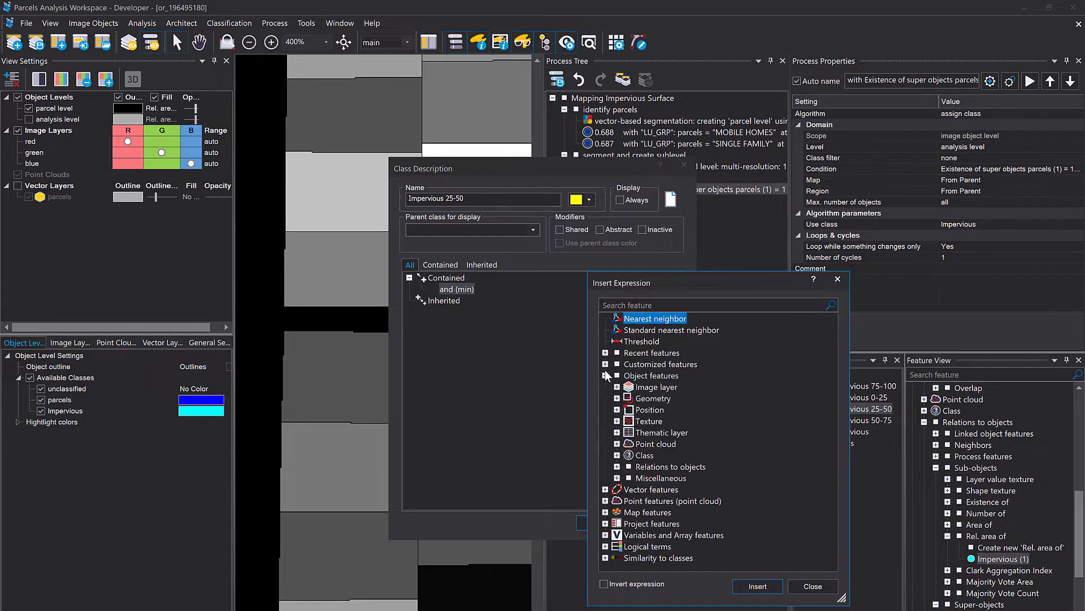
click(617, 467)
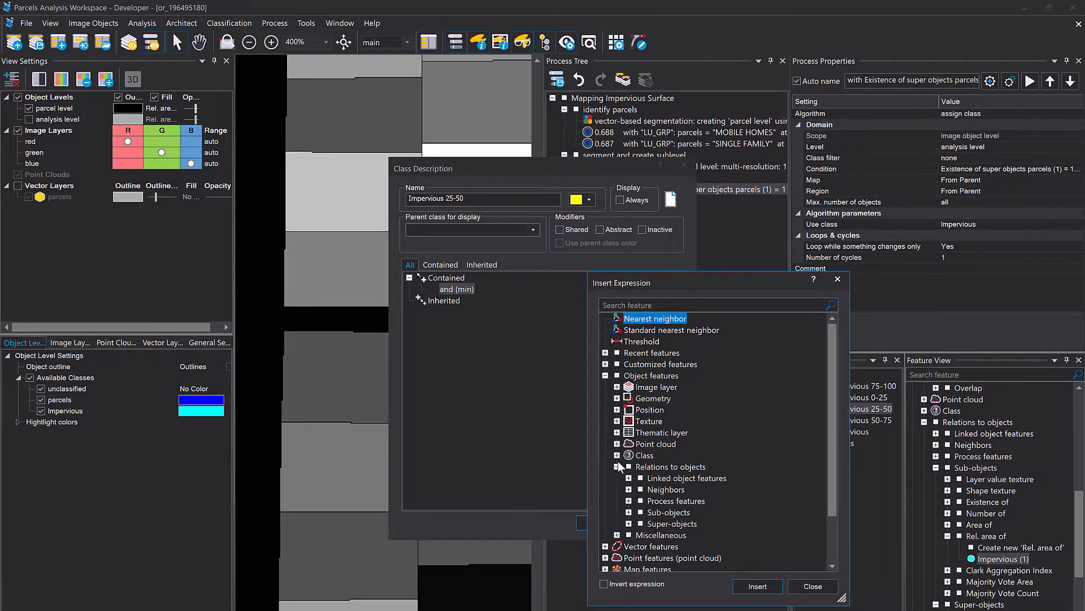
click(628, 512)
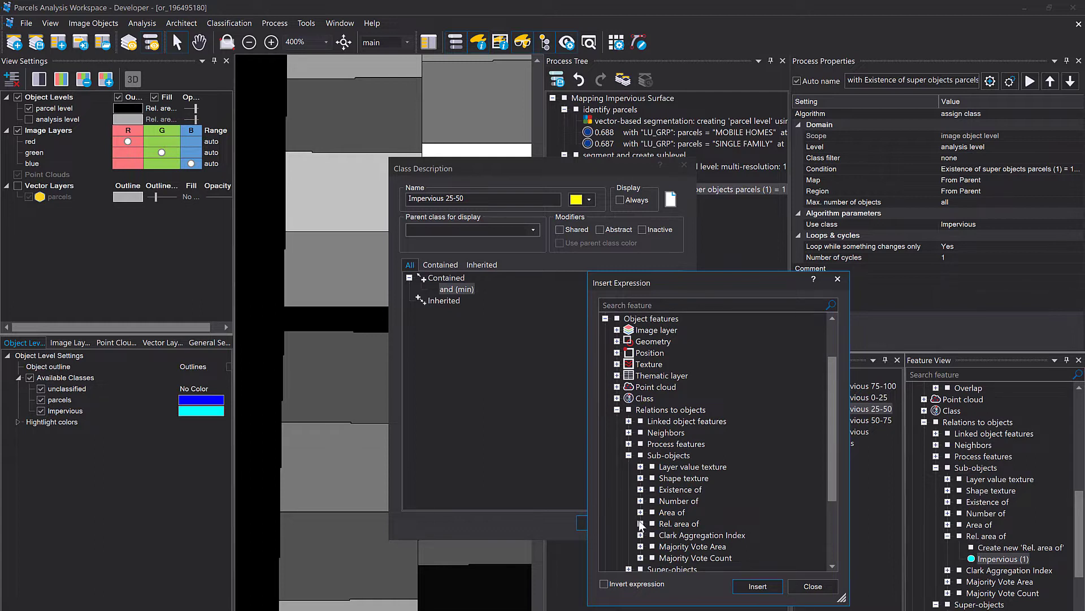
click(640, 523)
double_click(689, 546)
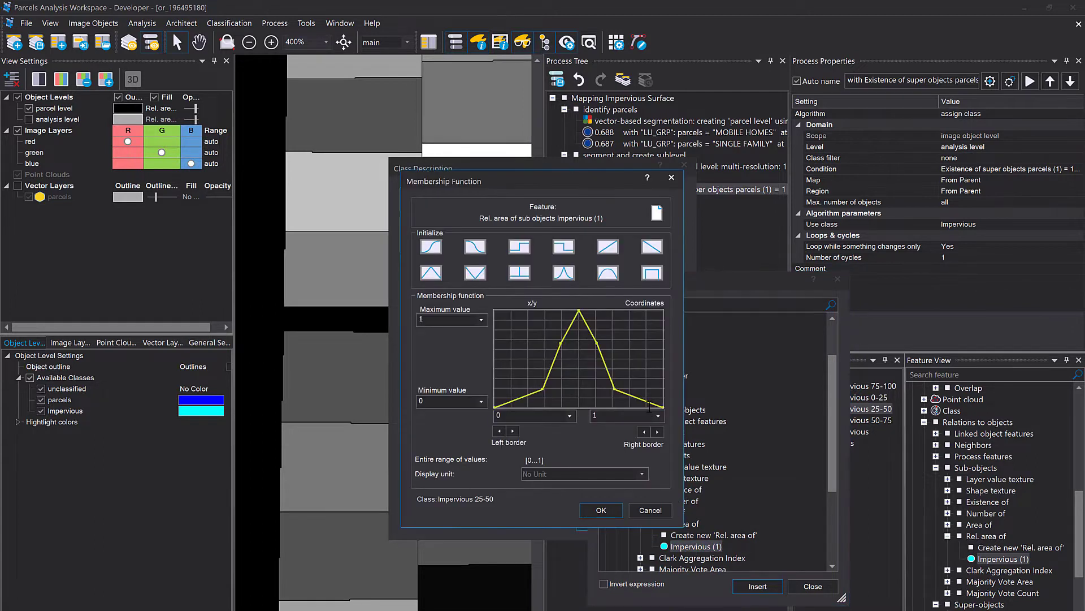
Give the Impervious 25-50 condition a rectangular membership function with a left border of 0.25 and a right border of 0.5.
click(652, 274)
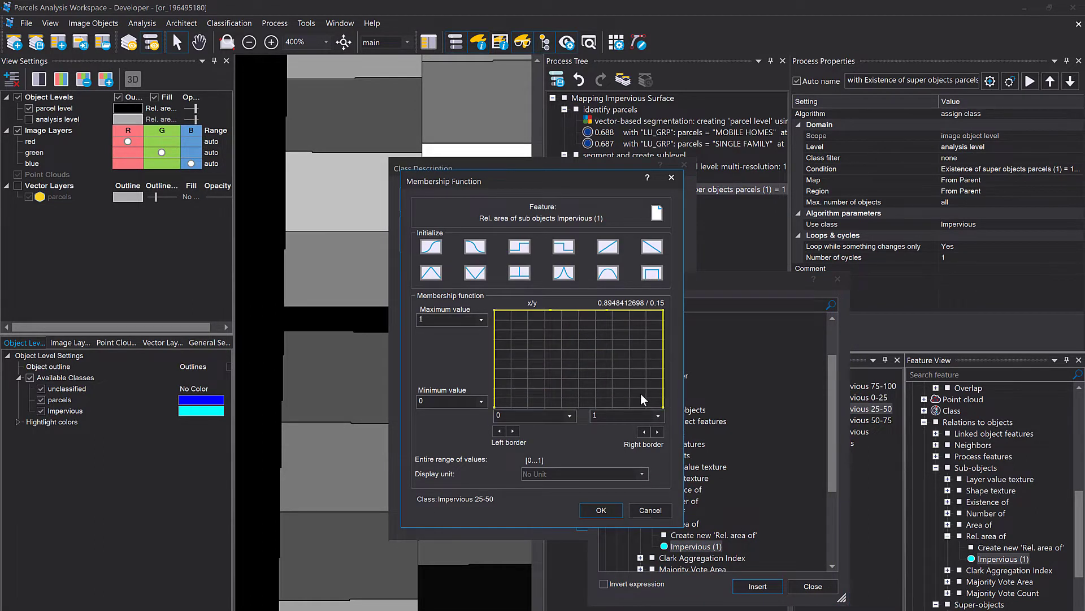
click(553, 416)
click(554, 415)
text(.25)
click(621, 415)
text(0.5)
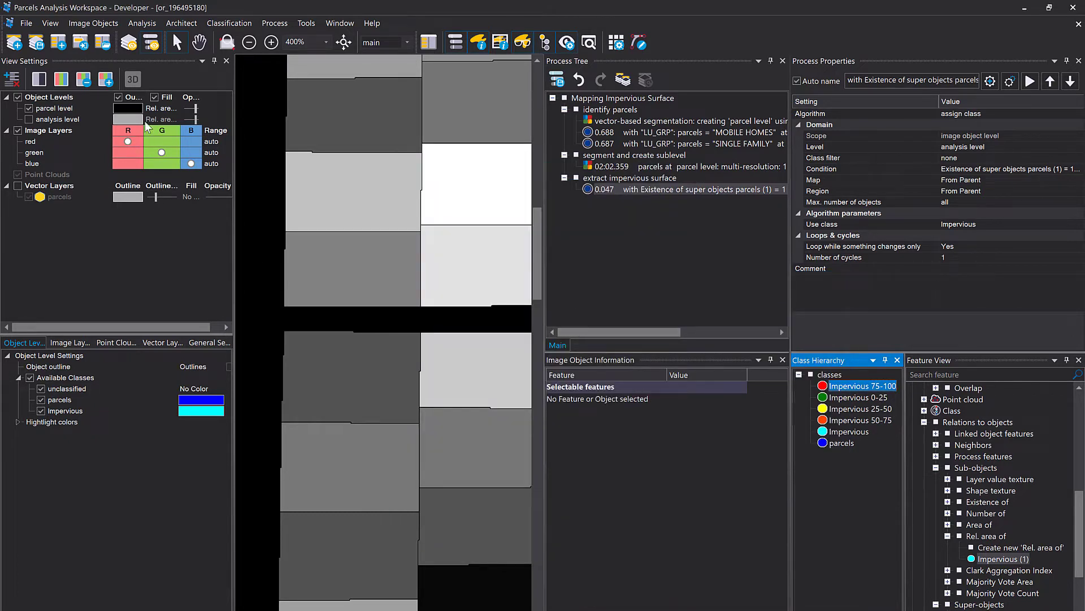
Show the parcel level in class colors and reduce its fill opacity so the imagery shows through.
click(169, 111)
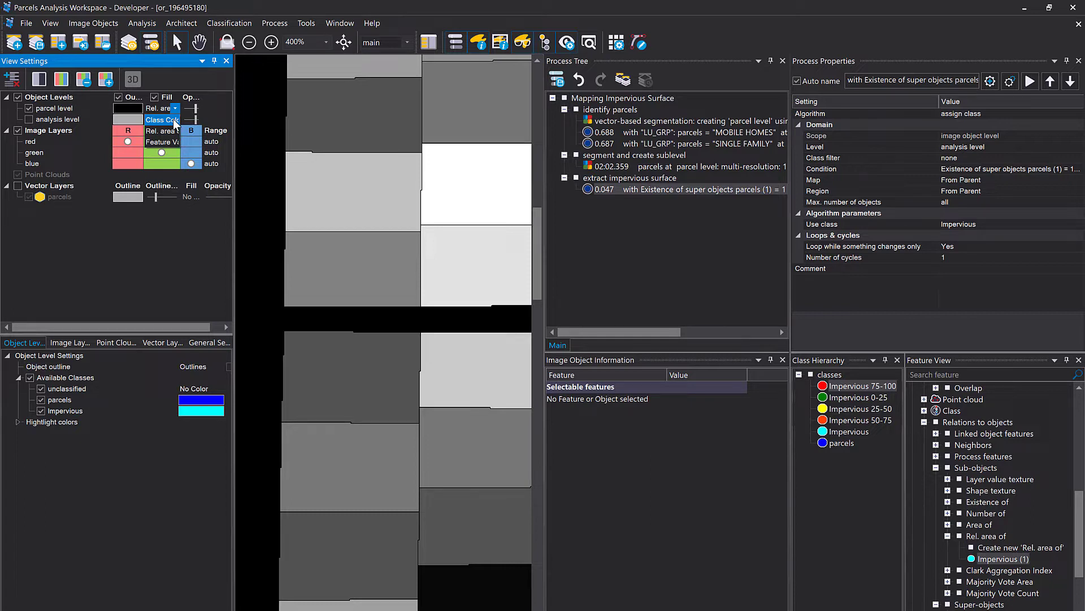
click(174, 120)
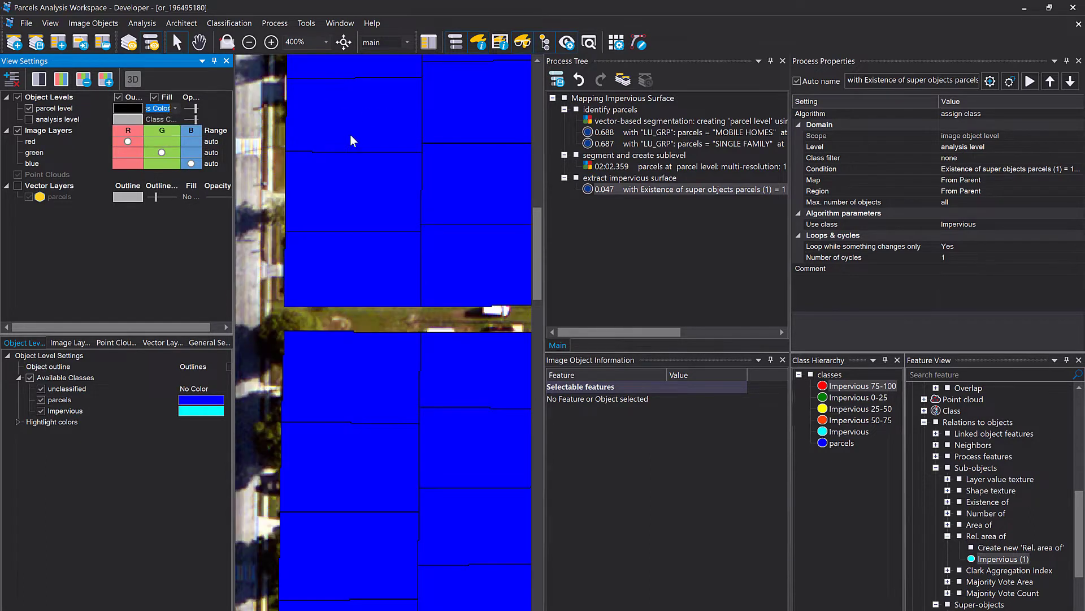
drag(350, 134, 465, 276)
scroll(374, 260, down, 4)
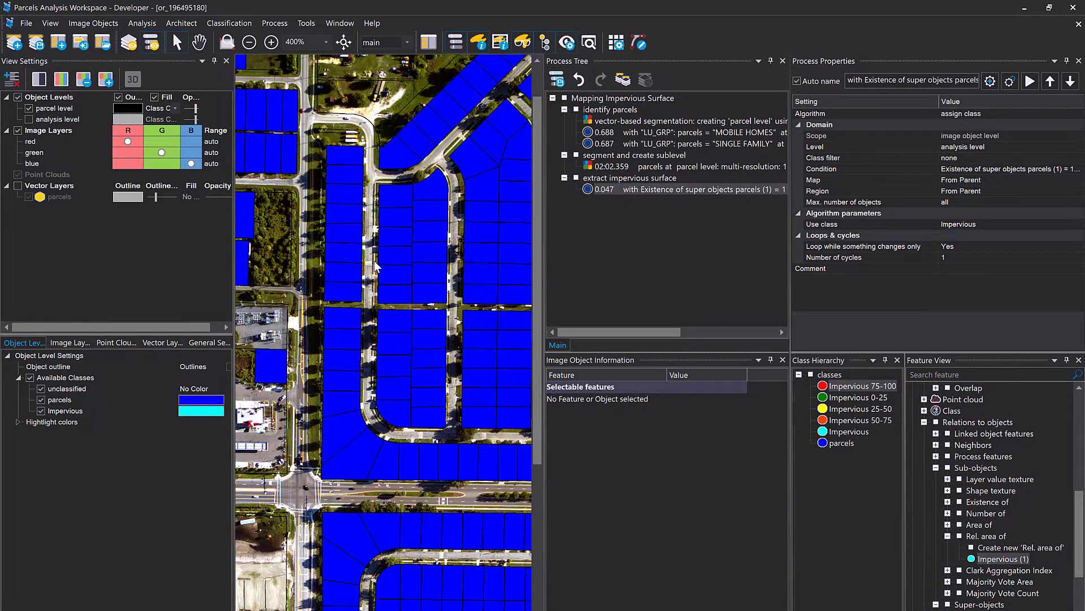
drag(196, 108, 193, 108)
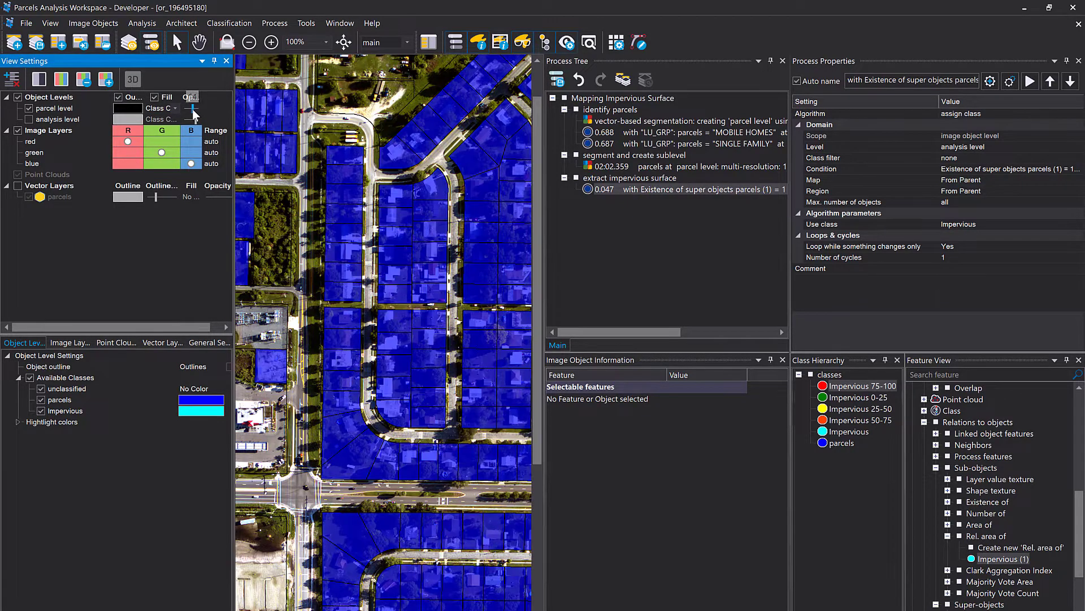
Add a new parent process named "categorize parcels" after the extract impervious surface process.
click(620, 196)
click(609, 178)
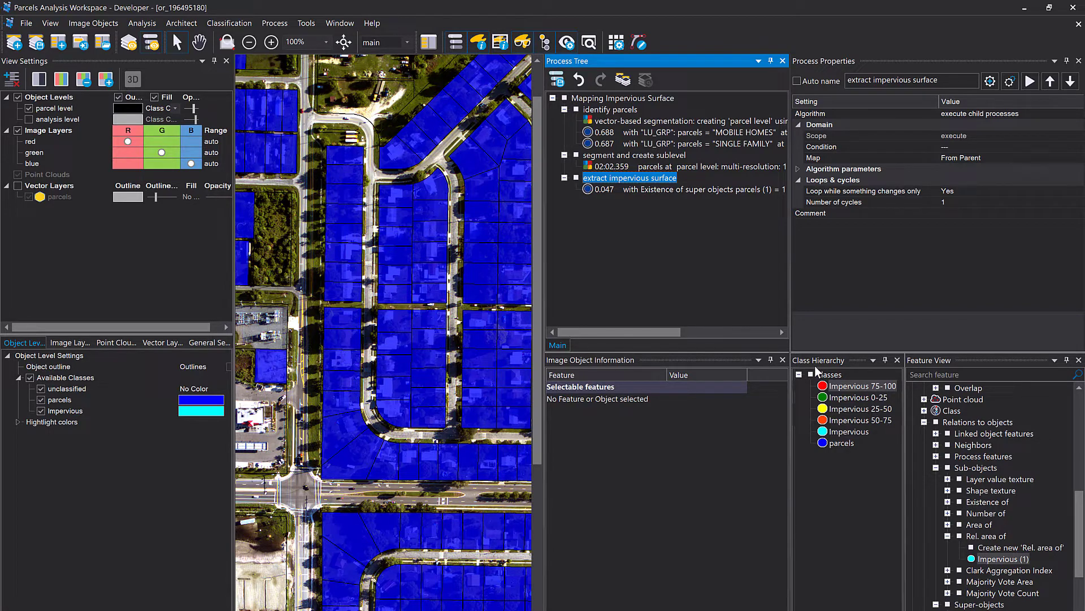
right_click(622, 178)
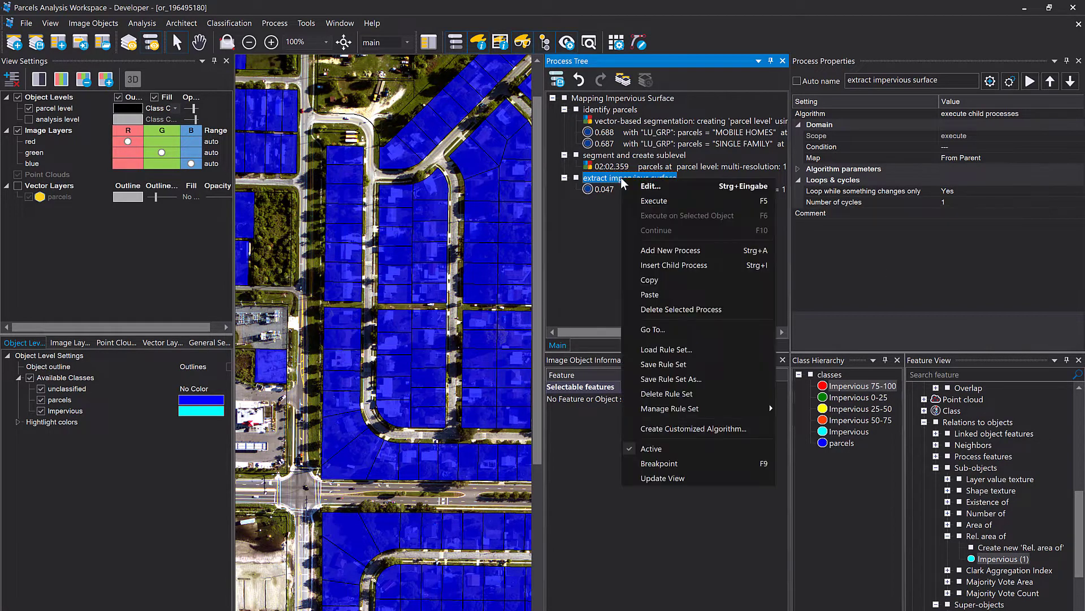
click(664, 250)
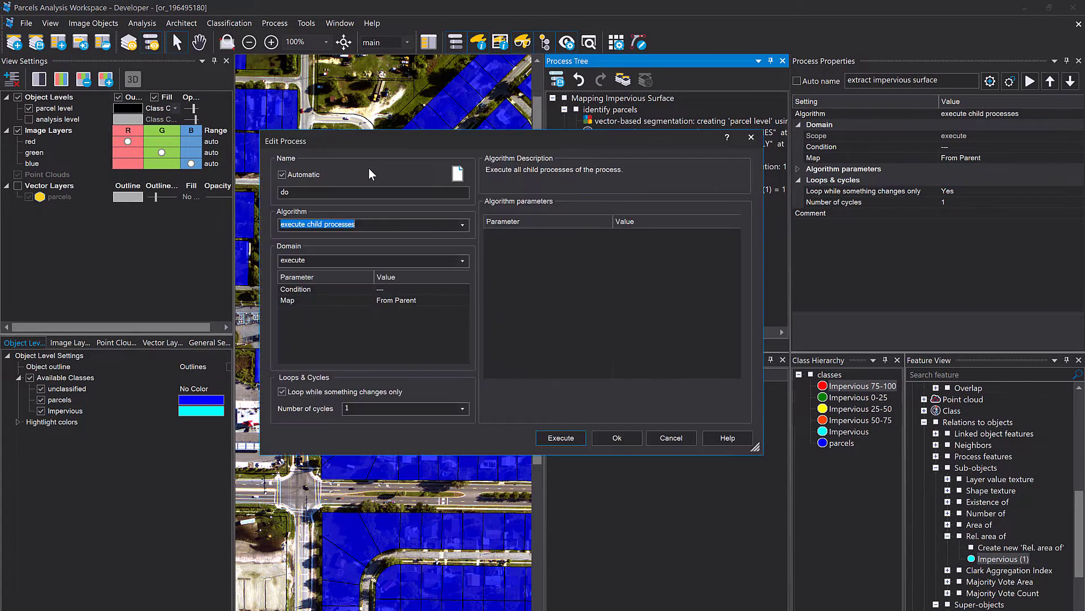
double_click(364, 192)
text(cate)
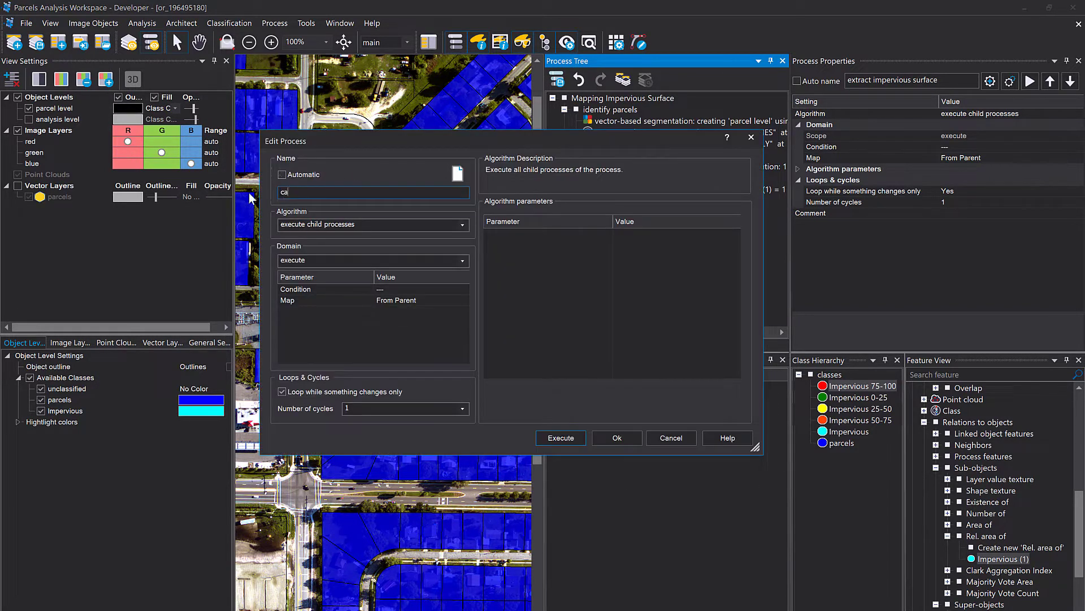
key(BackSpace)
key(BackSpace)
key(BackSpace)
key(BackSpace)
text(categorize parcels)
click(631, 437)
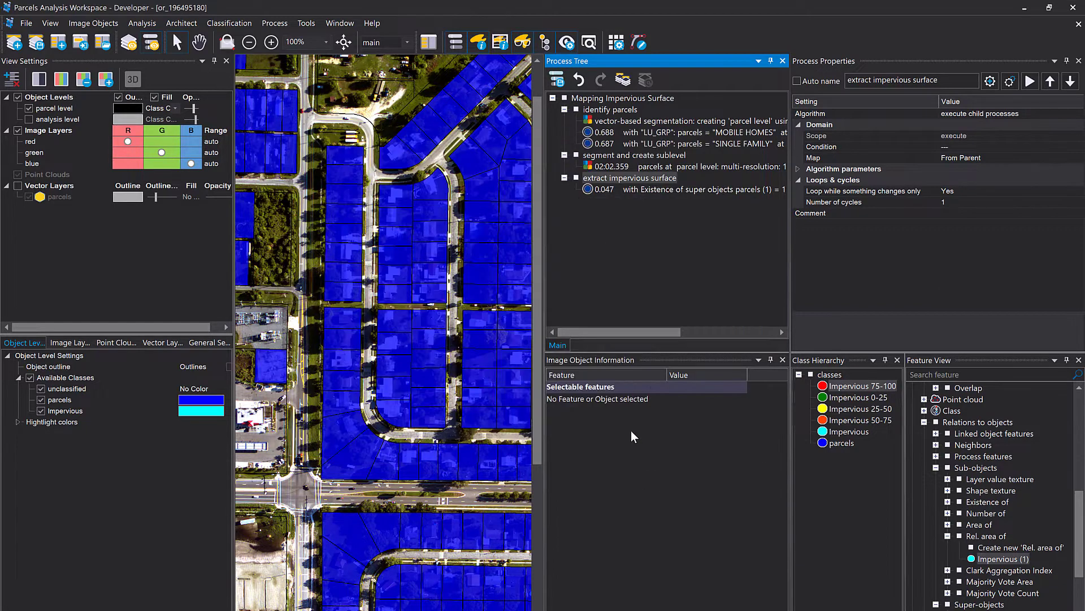
Insert a child process under categorize parcels using the classification algorithm on the parcel level, with the class filter set to parcels.
right_click(607, 202)
click(658, 289)
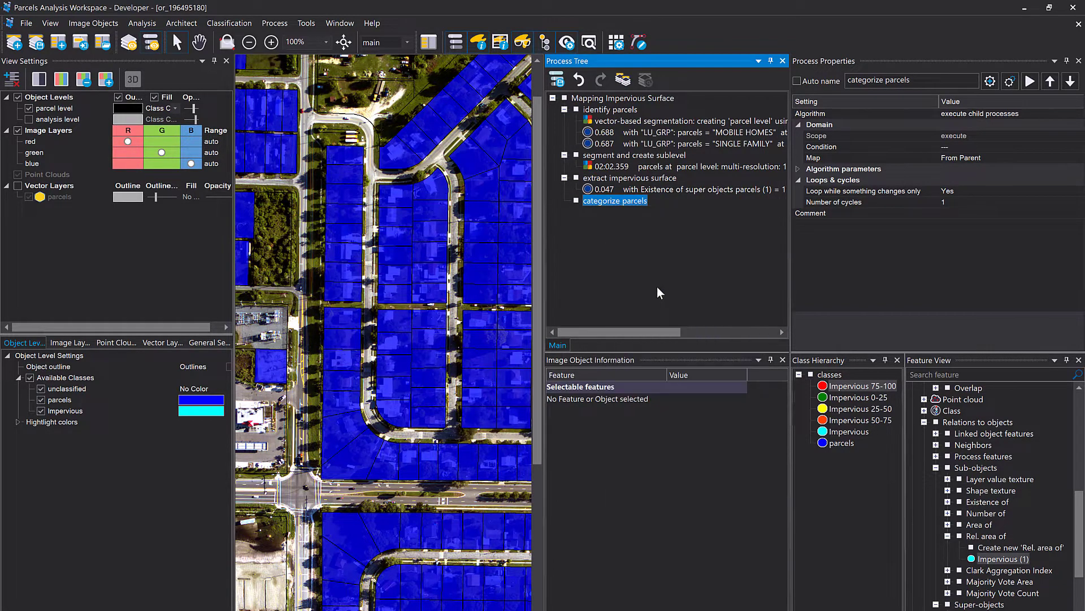
text(classifica)
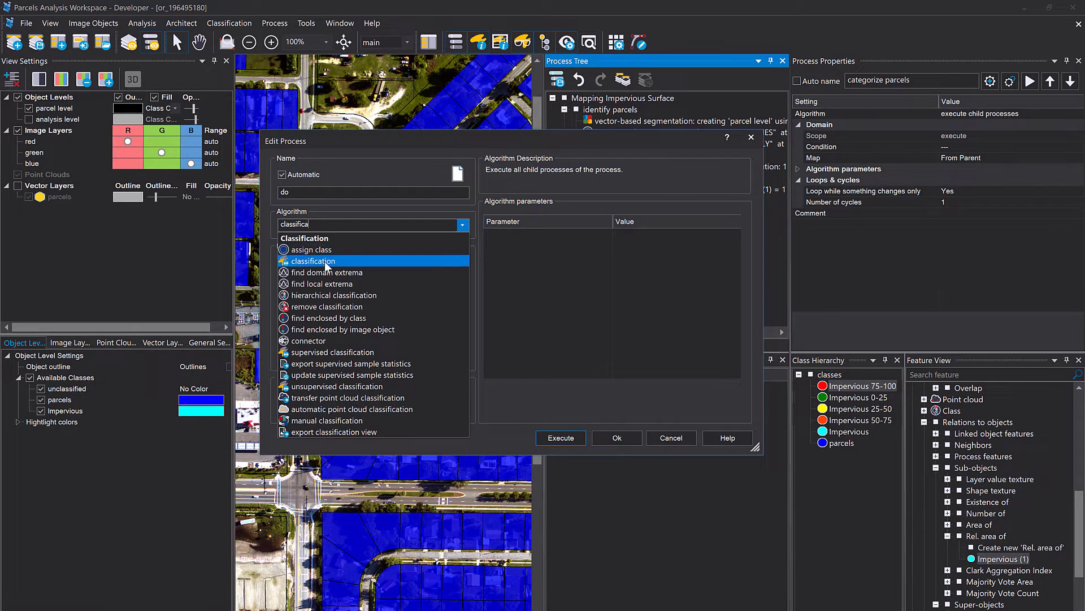
click(325, 261)
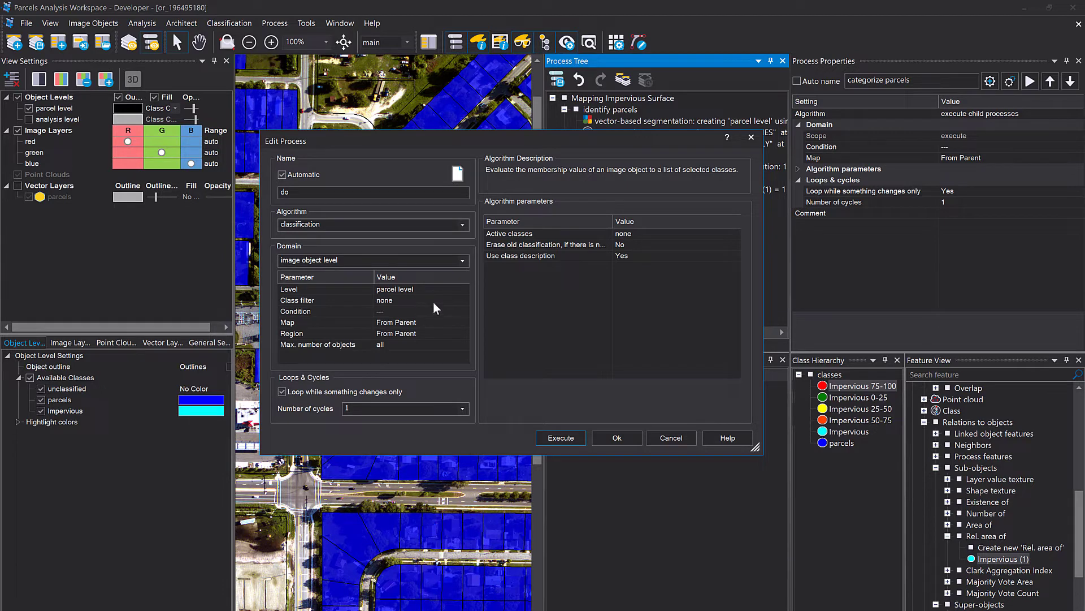
click(429, 290)
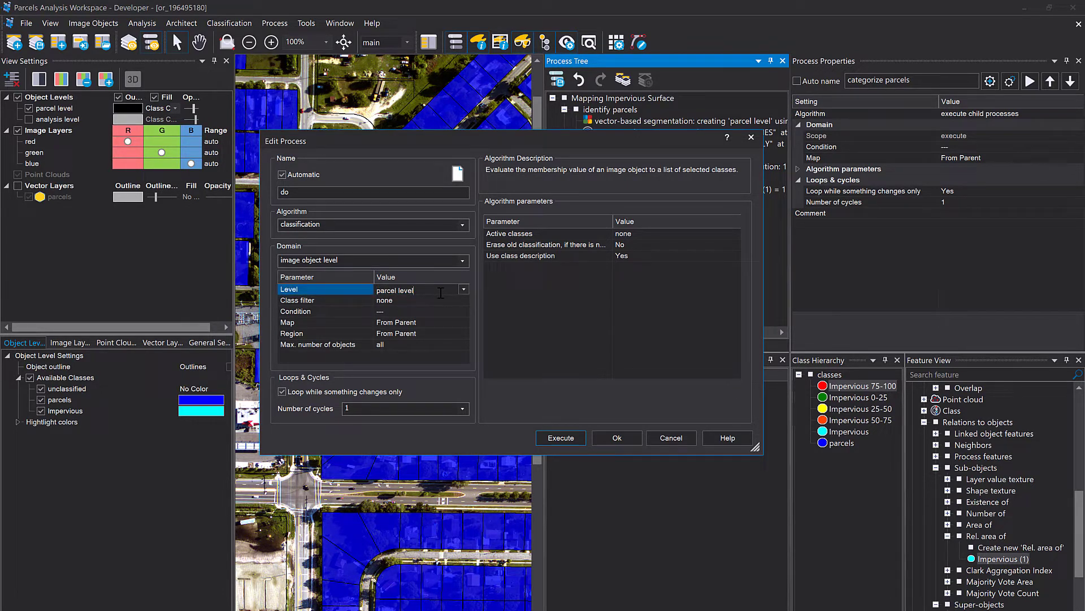
double_click(462, 301)
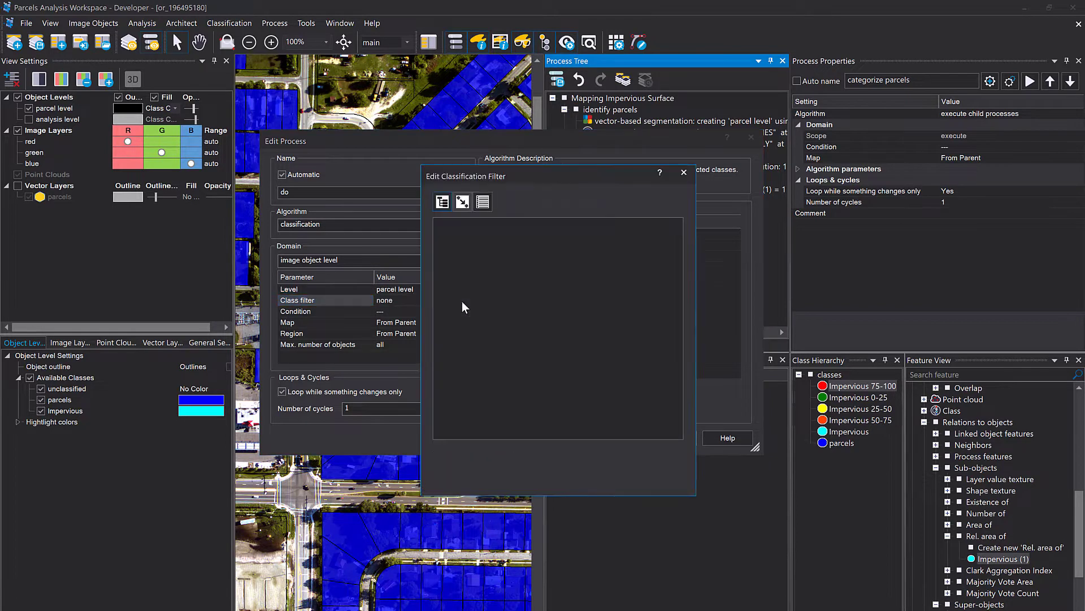
click(491, 300)
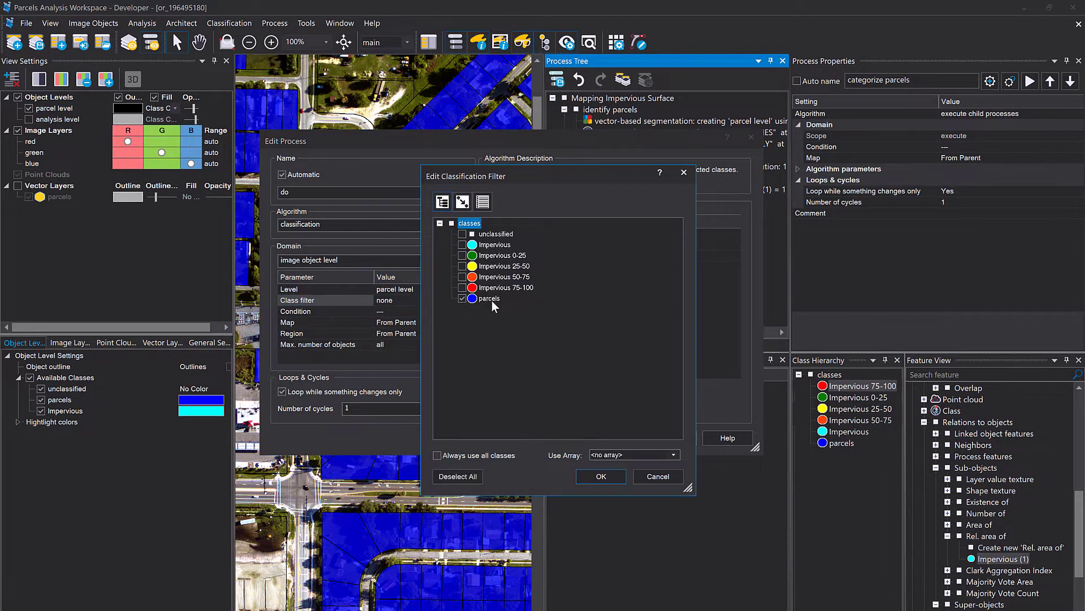
click(601, 479)
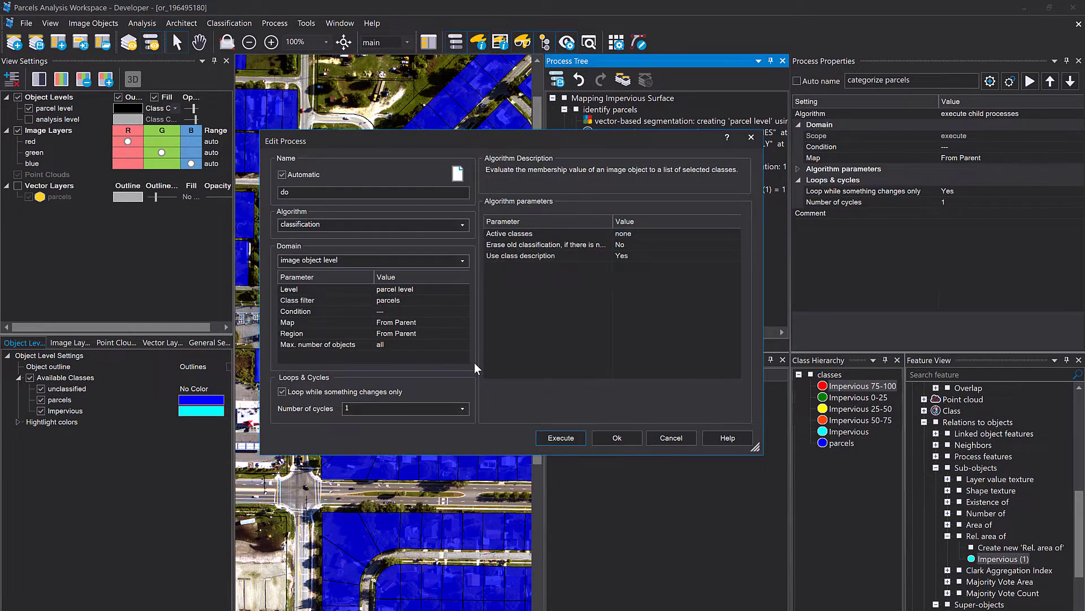
Set the active classes to Impervious 0-25, 25-50, 50-75 and 75-100, and execute the classification process.
click(737, 233)
click(735, 233)
click(513, 246)
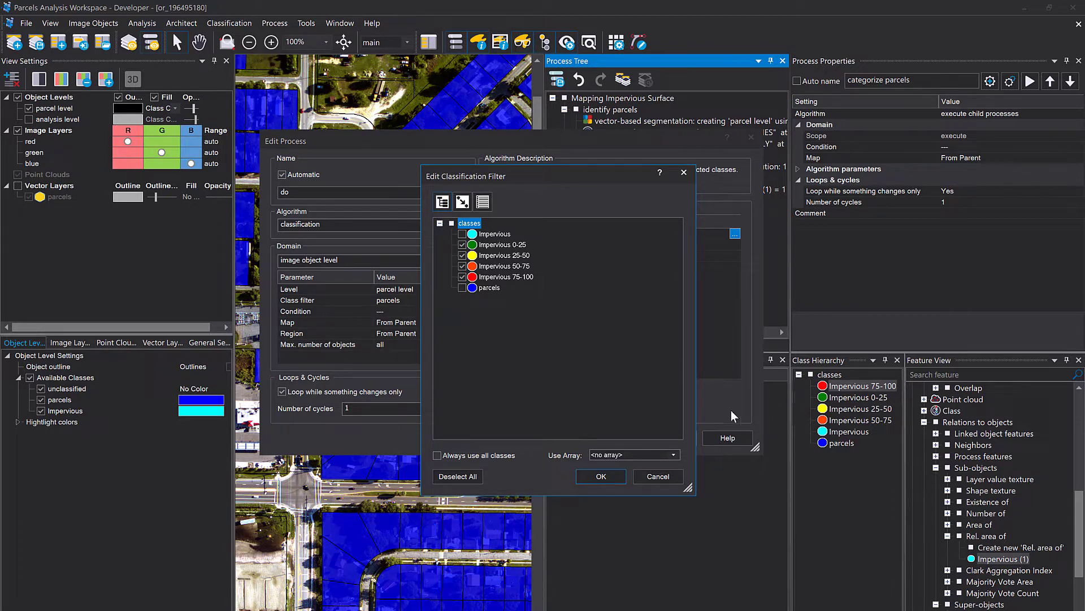
click(614, 472)
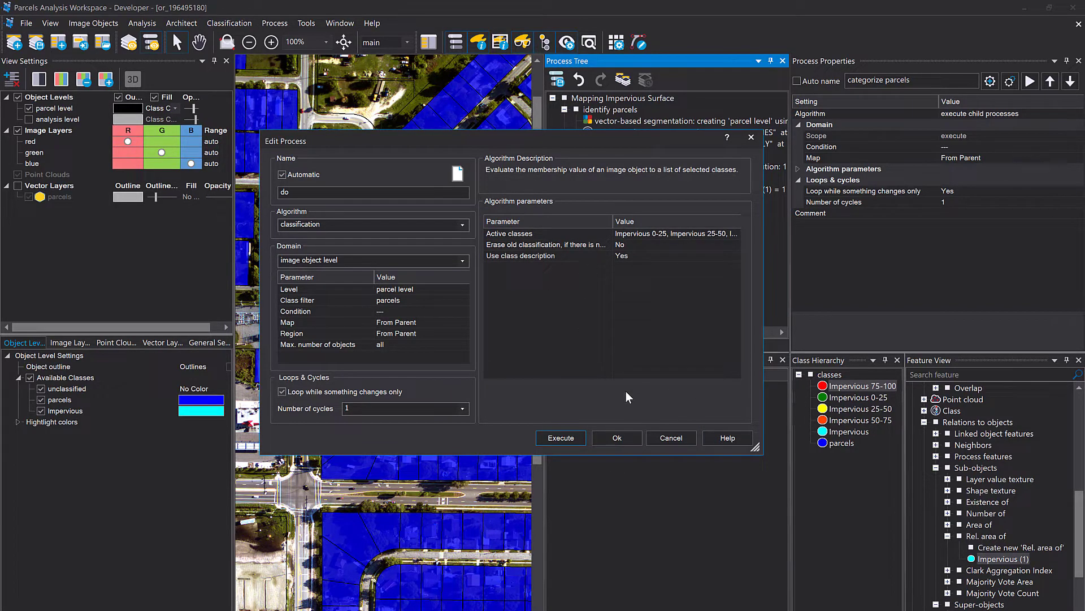
click(576, 439)
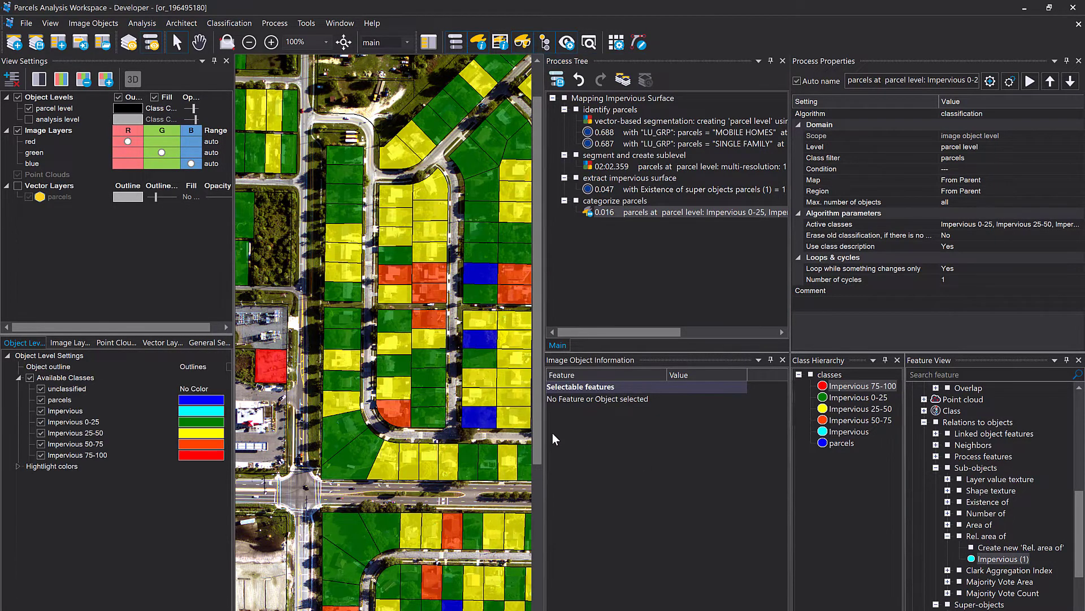
Widen the map view and examine the relative impervious area of a parcel still in class parcels.
drag(543, 434, 606, 435)
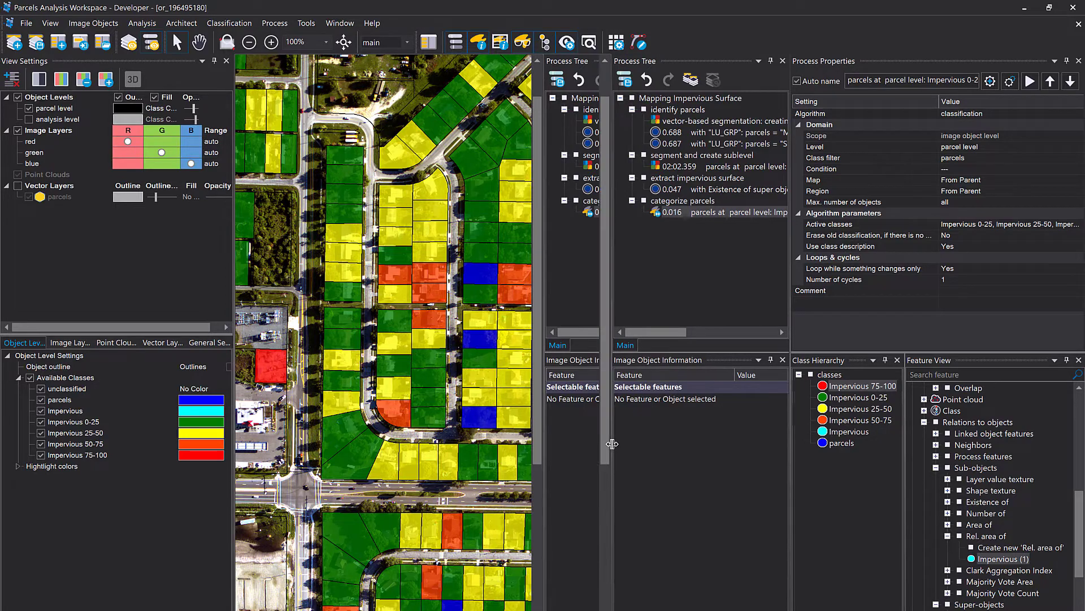
scroll(507, 386, down, 1)
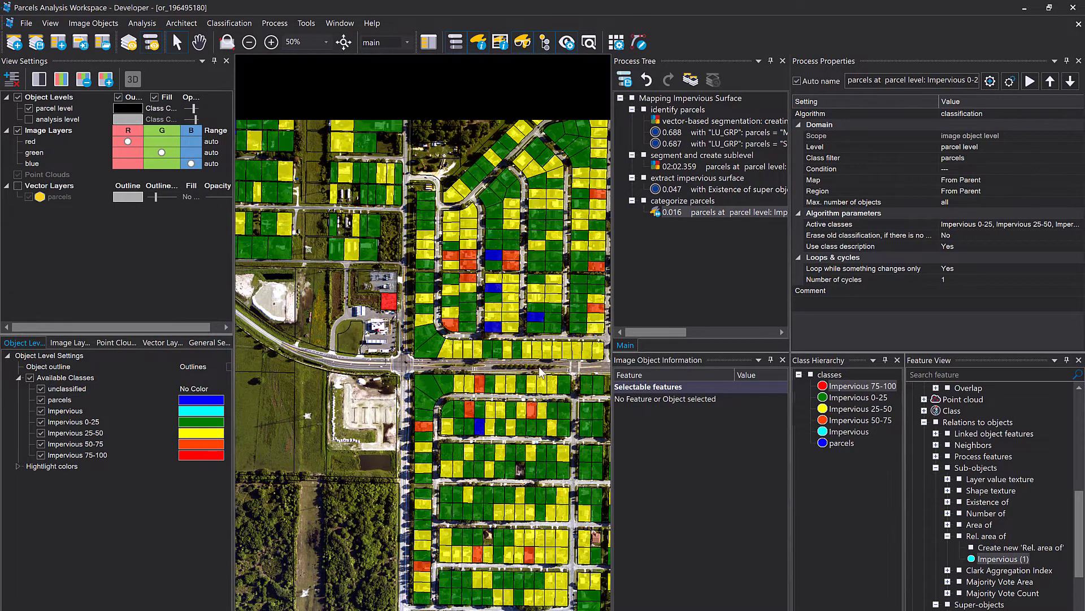
drag(588, 381, 460, 388)
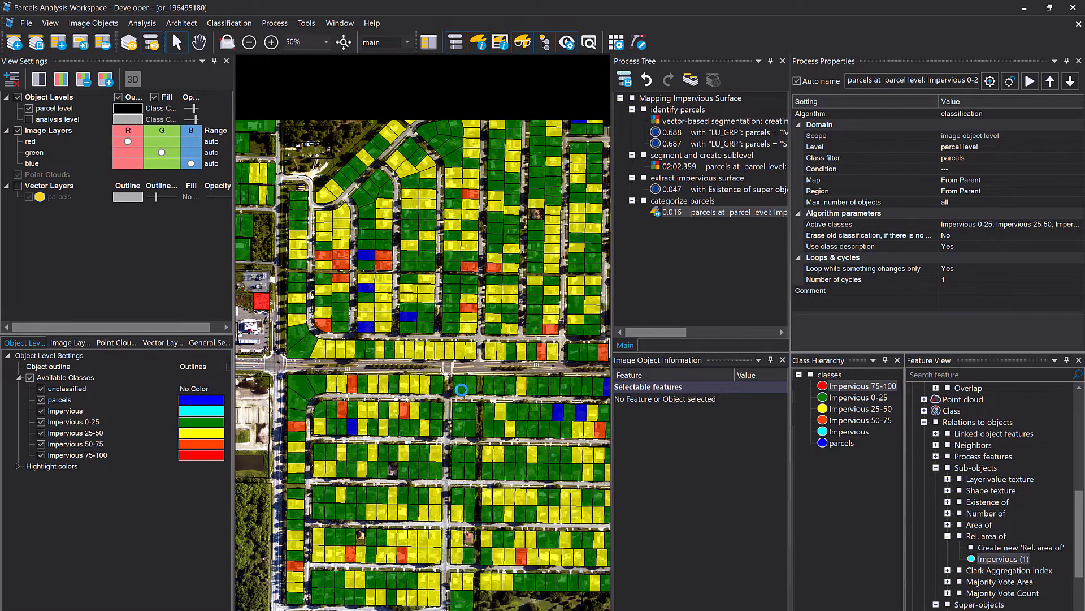
click(354, 429)
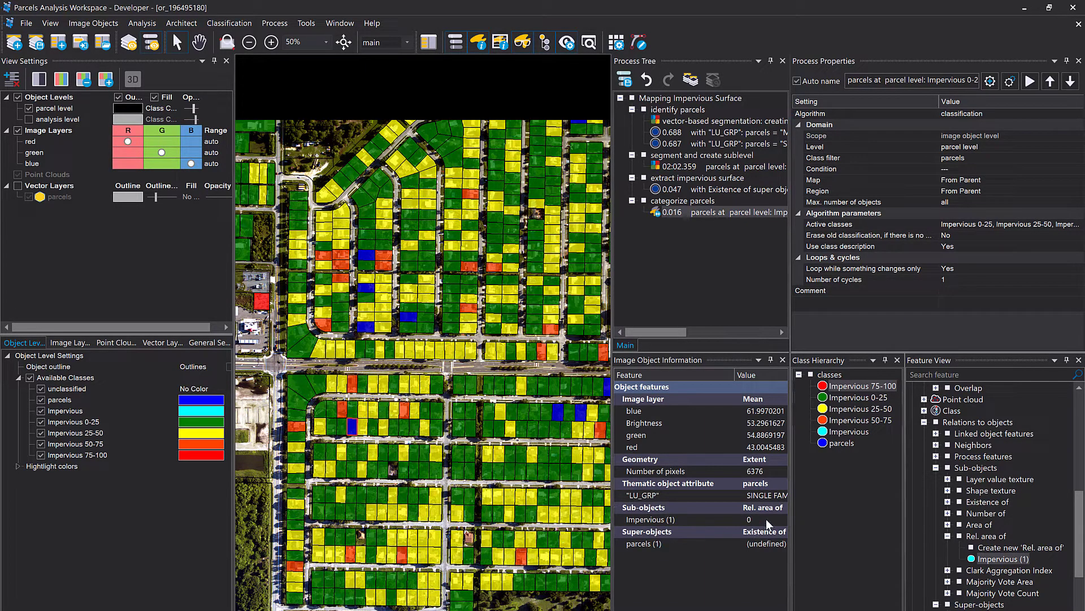
Set the left border of the Impervious 0-25 membership function to -1 and save the class.
double_click(863, 396)
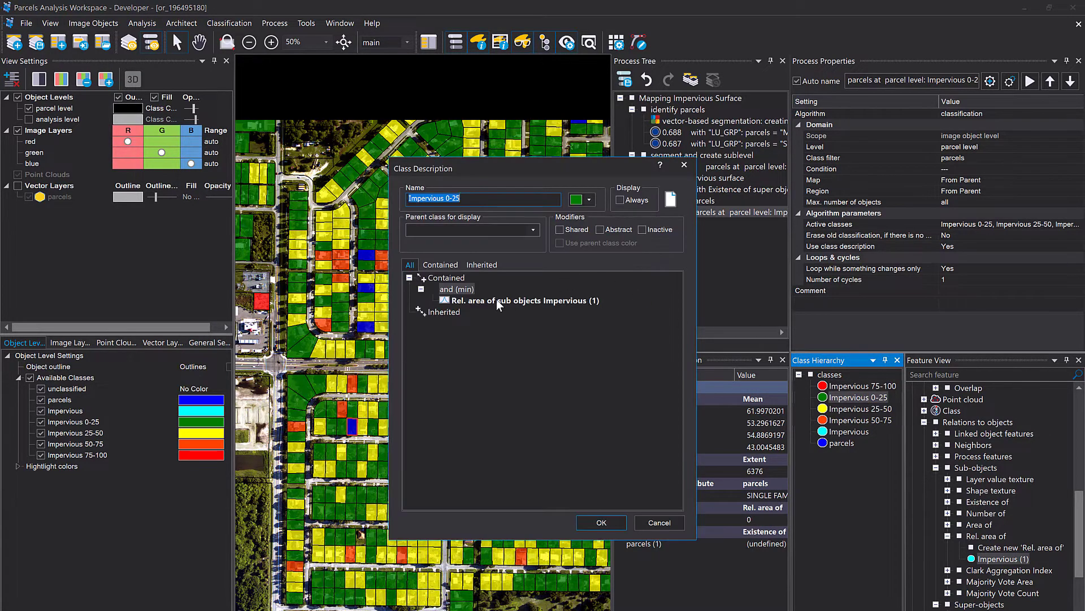
double_click(497, 300)
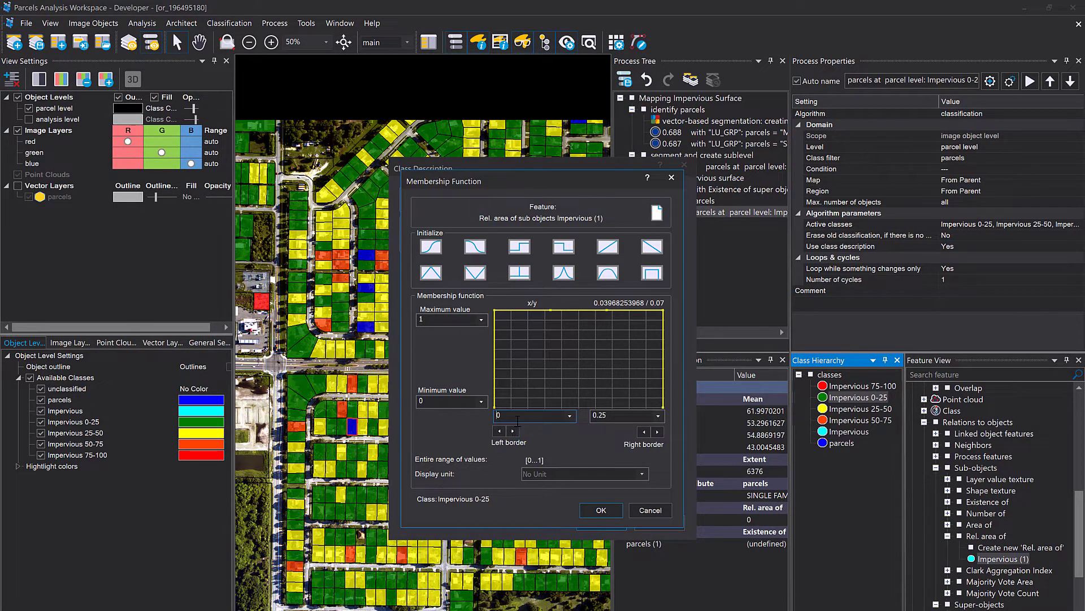
drag(518, 417, 451, 416)
text(-1)
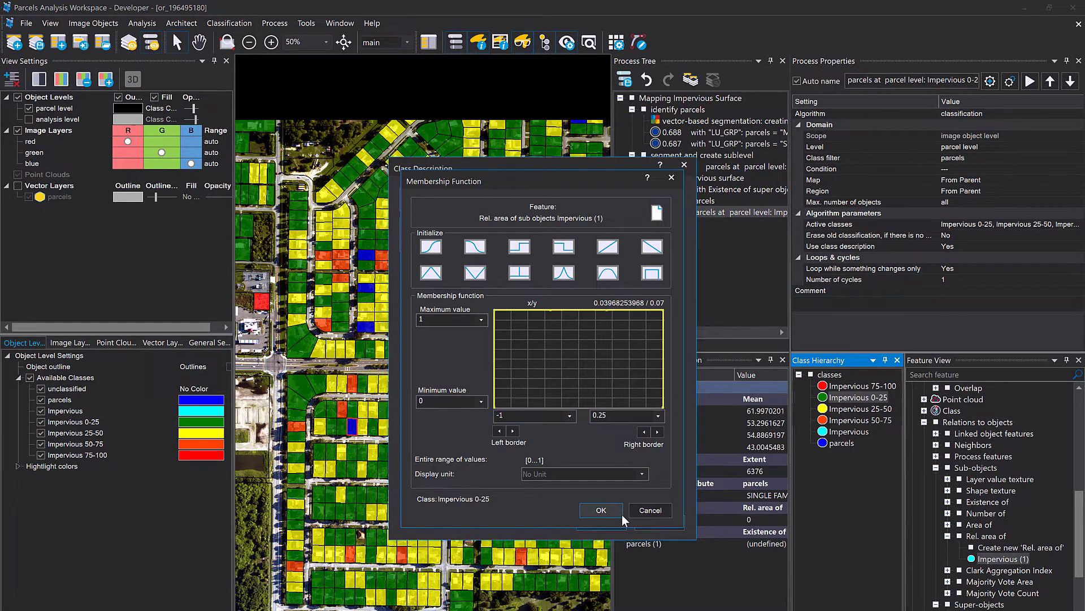
click(620, 512)
click(619, 525)
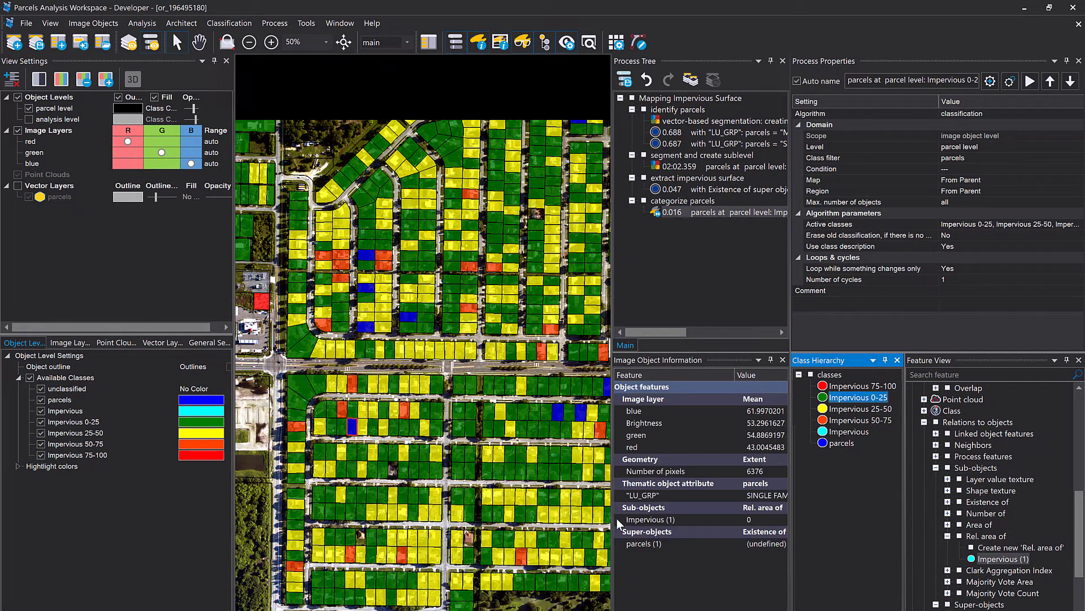
Re-execute the classification process under categorize parcels and review the categorized parcels across the map.
right_click(677, 211)
click(705, 234)
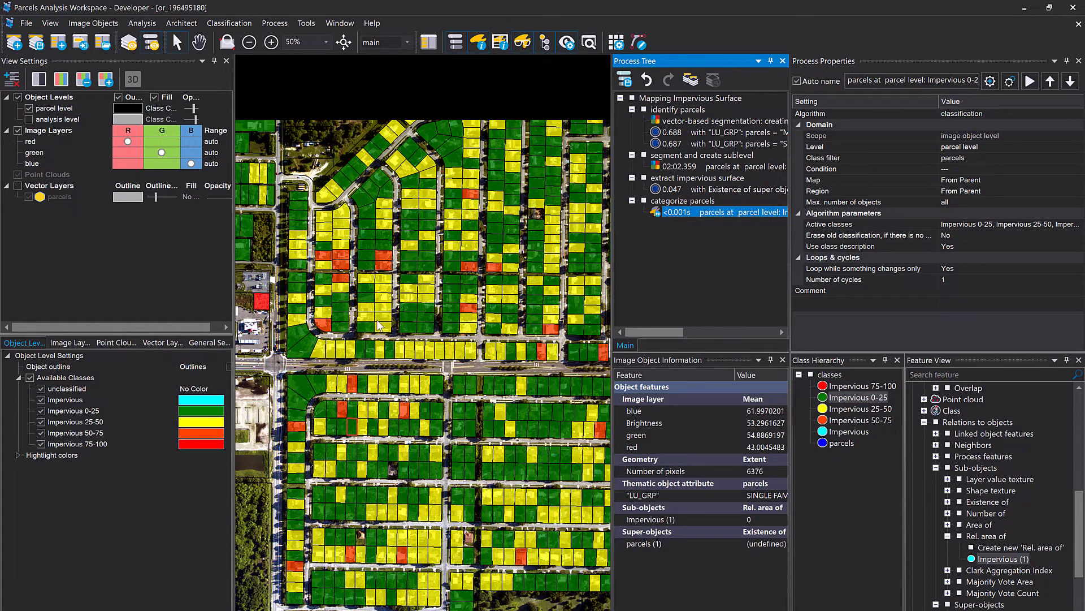
mouse_move(376, 322)
mouse_move(368, 212)
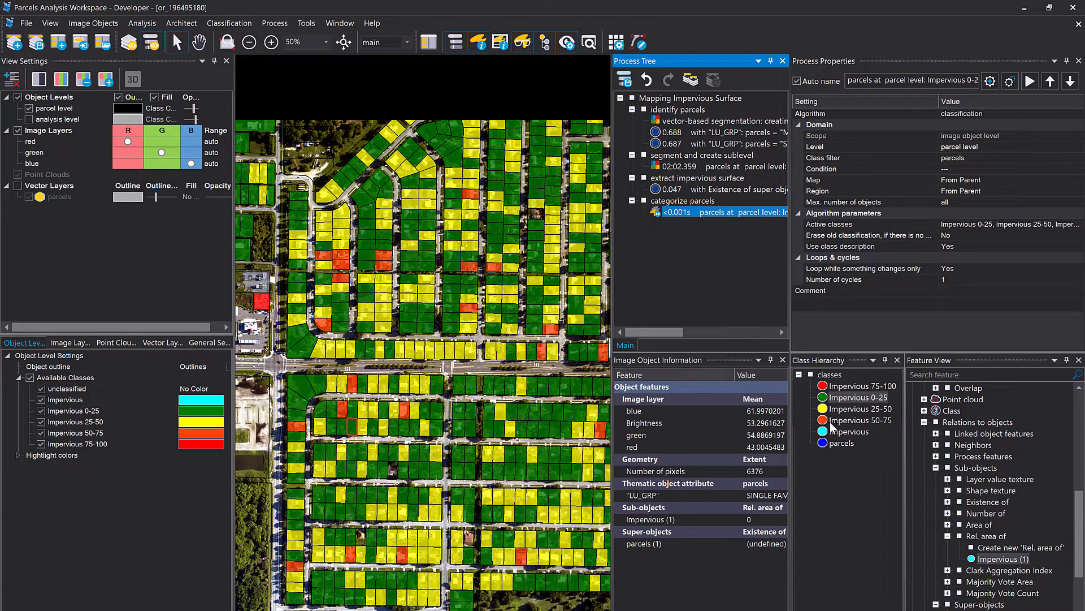
mouse_move(350, 271)
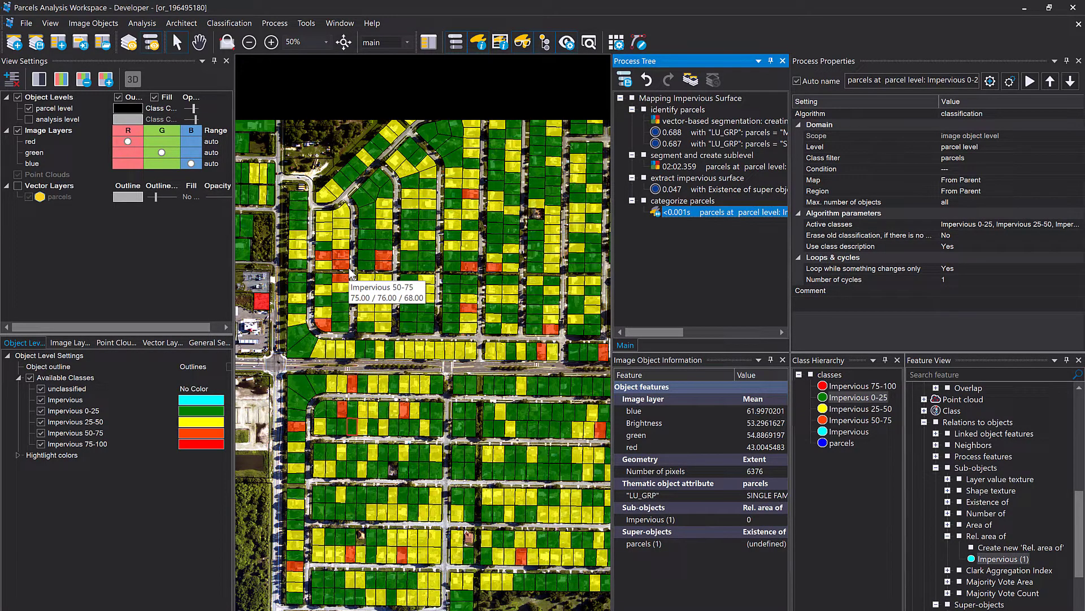
drag(348, 255, 453, 283)
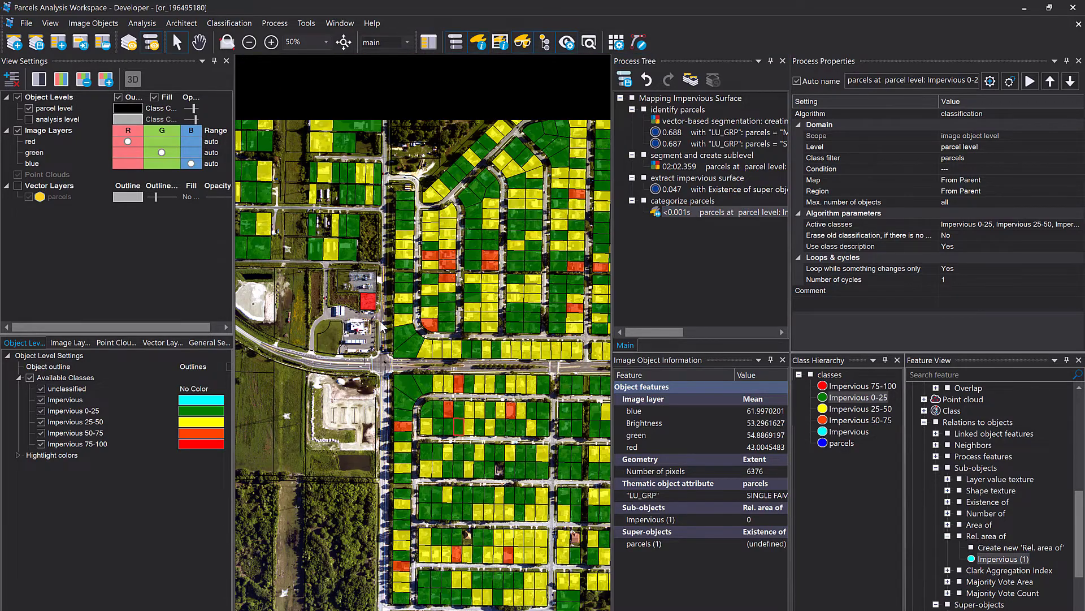
drag(374, 447, 494, 350)
drag(481, 407, 437, 292)
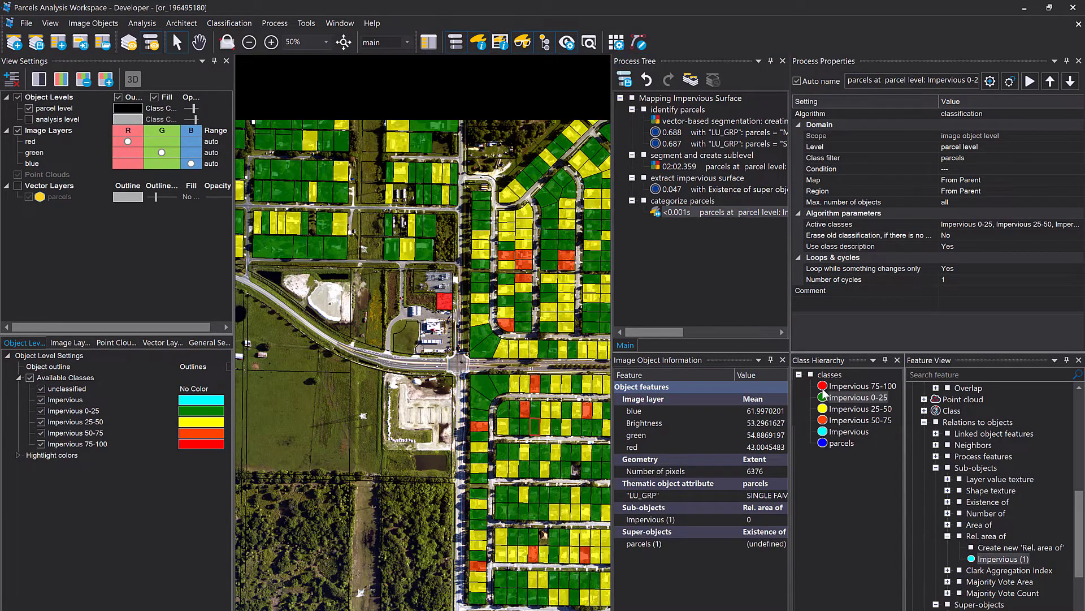
Change the color of class Impervious 75-100 to dark red and save the class.
double_click(836, 386)
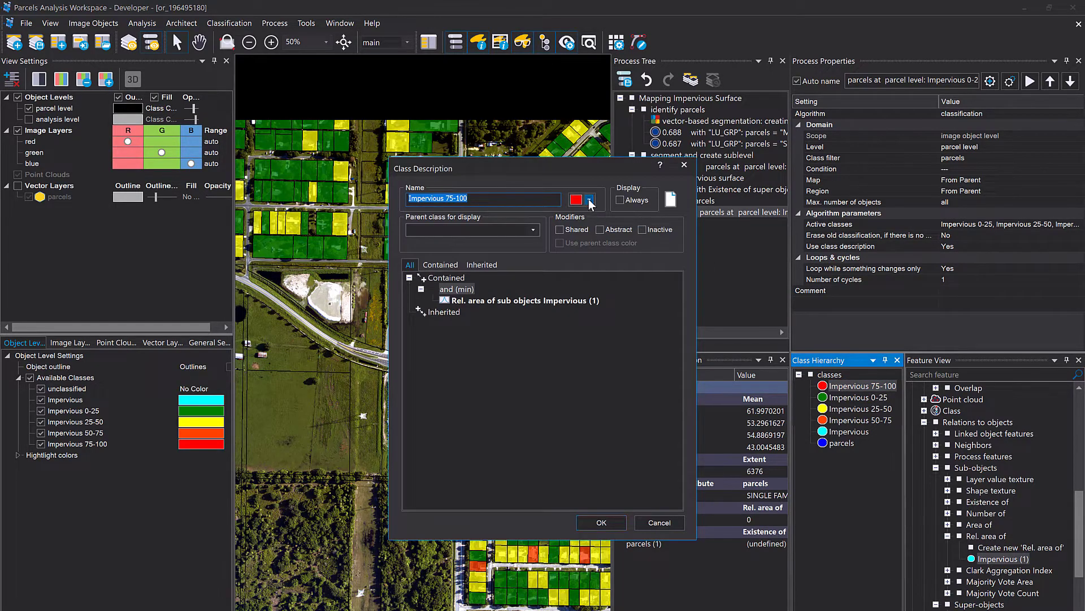
click(589, 200)
click(586, 217)
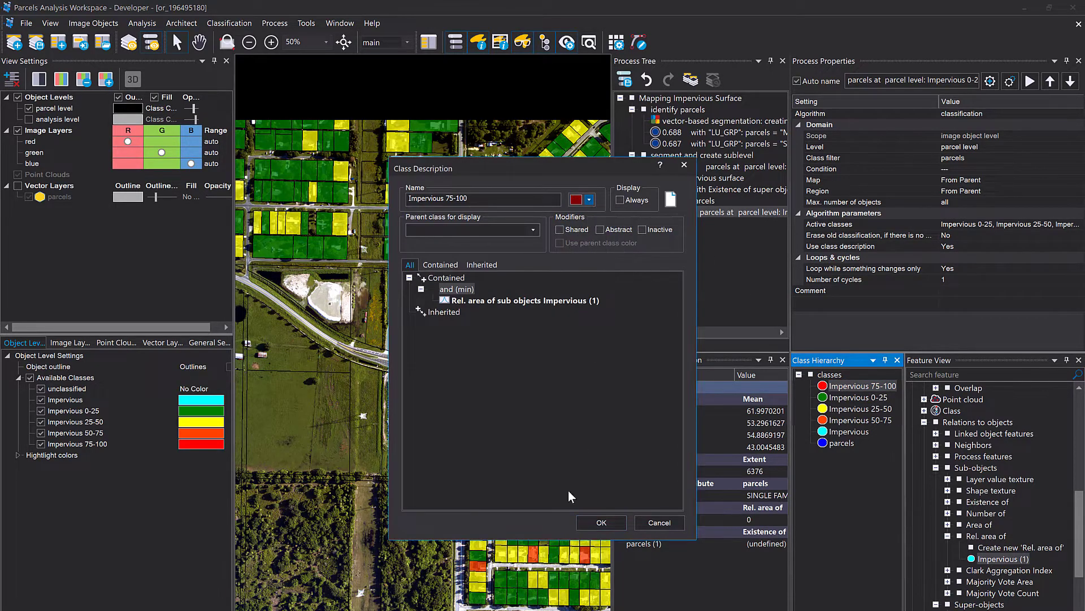
click(602, 523)
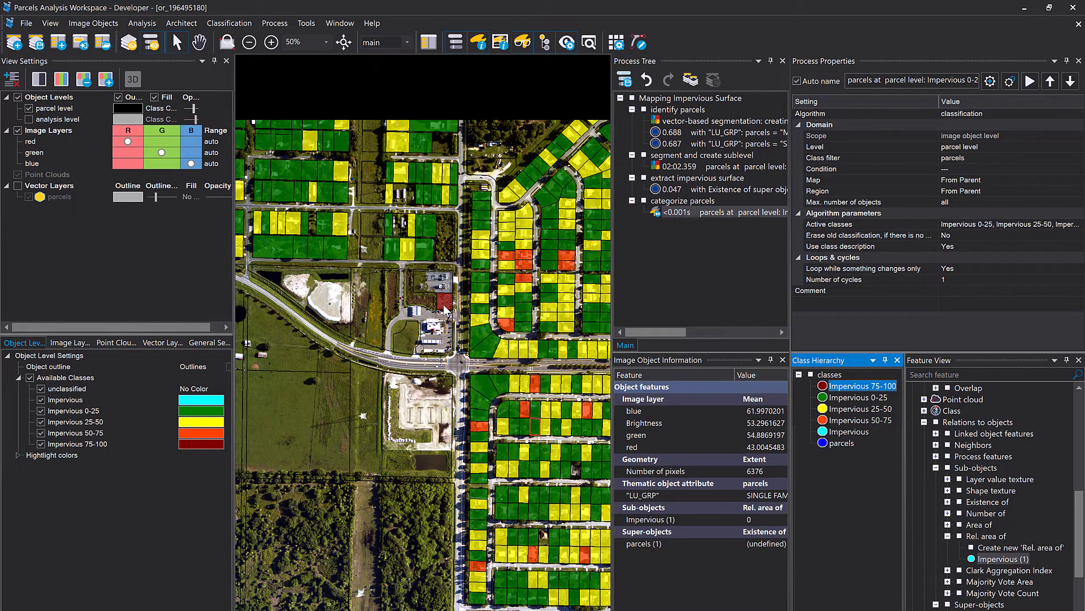
Set the parcel level fill opacity to 100 and examine the relative impervious area of a dark red and a green parcel.
drag(193, 108, 197, 115)
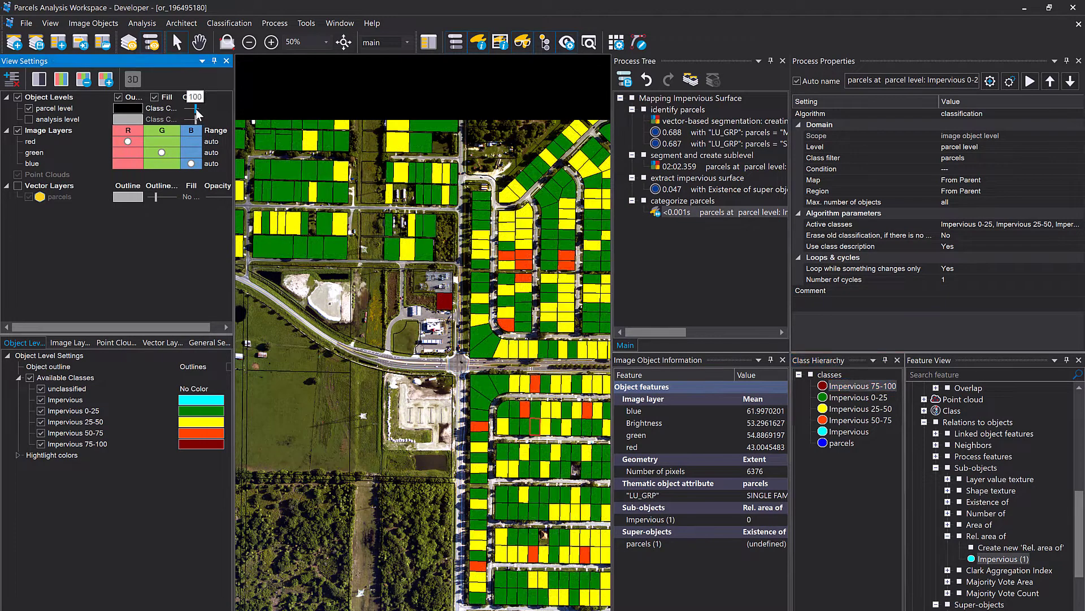
drag(536, 371, 459, 399)
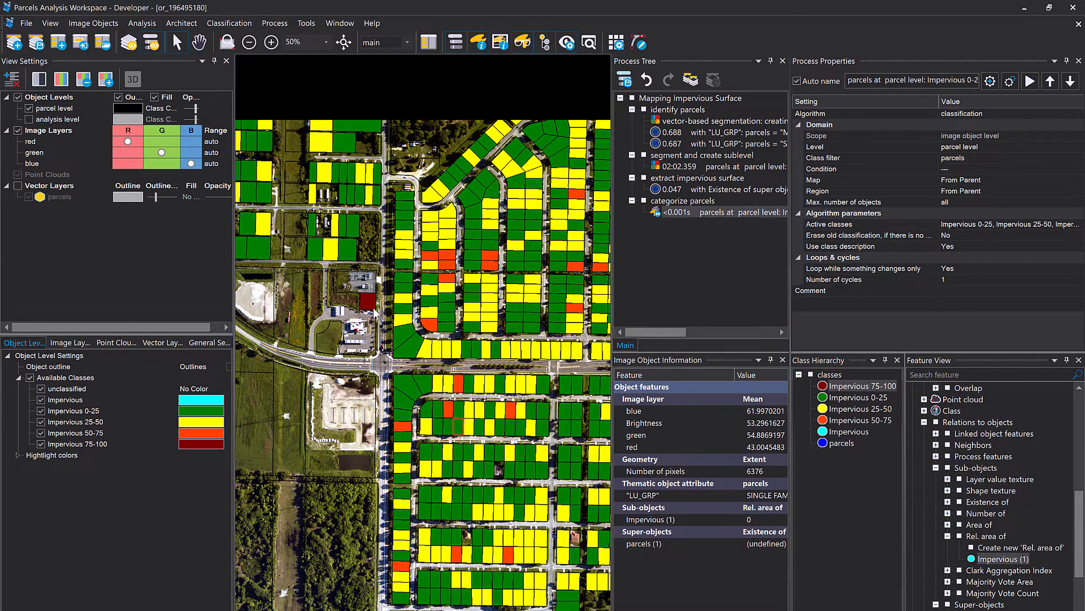
click(372, 306)
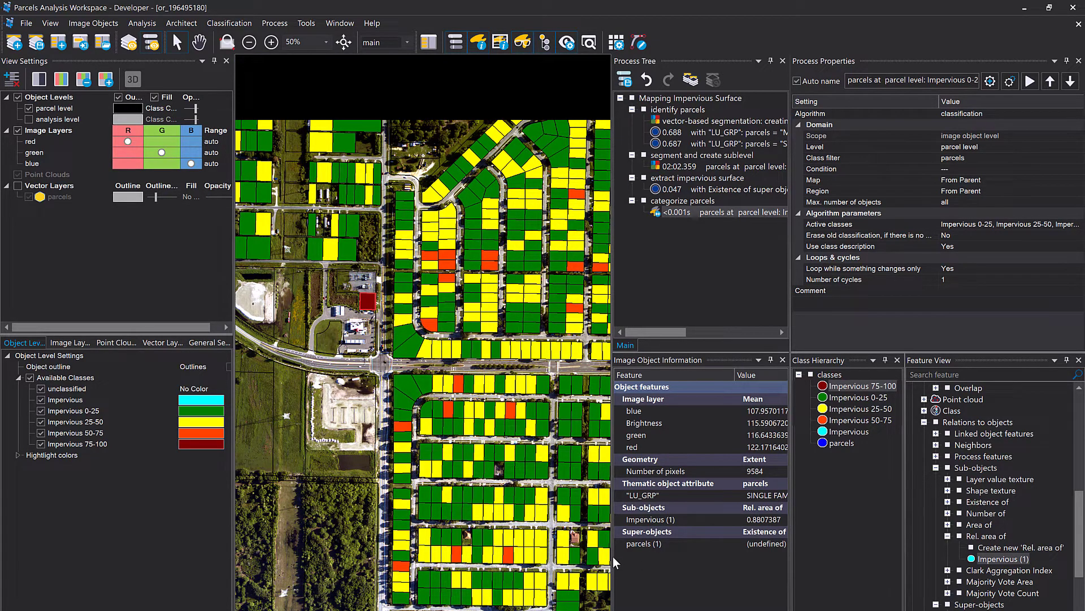
drag(612, 555, 526, 557)
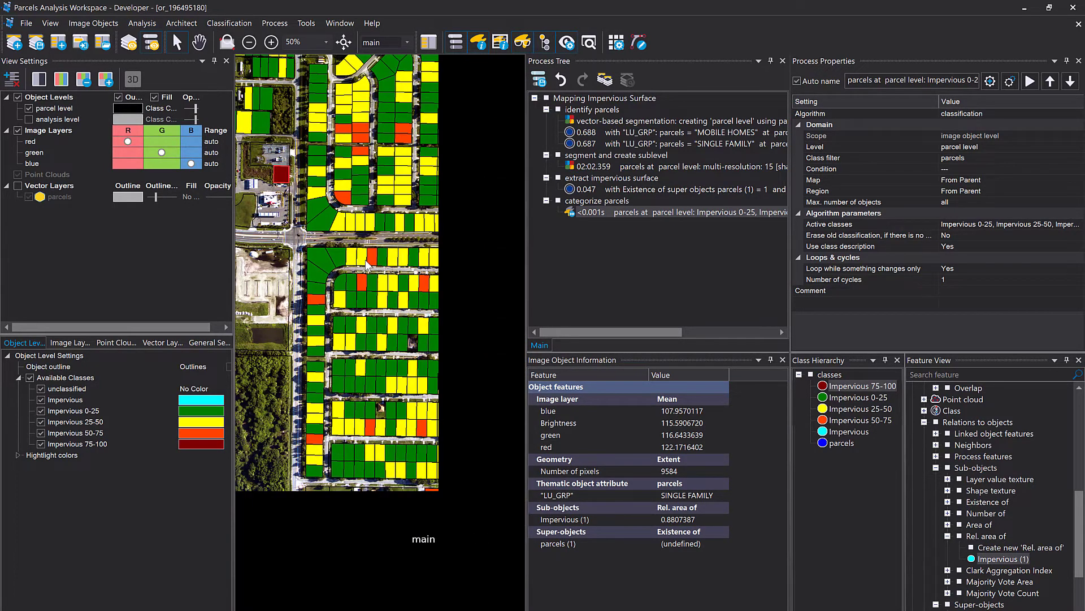
click(339, 382)
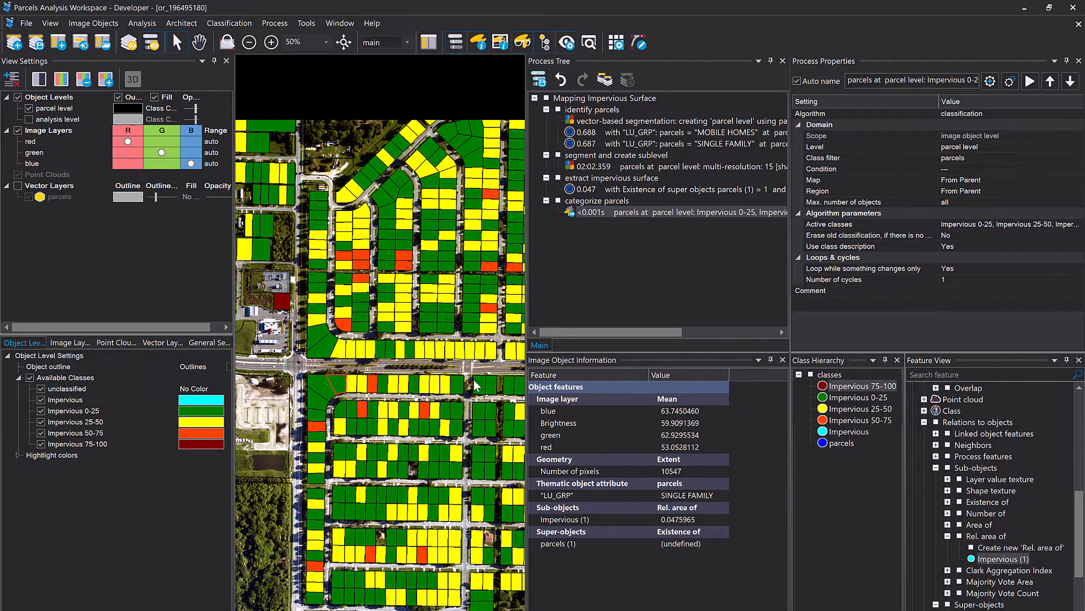
drag(475, 382, 407, 390)
mouse_move(407, 391)
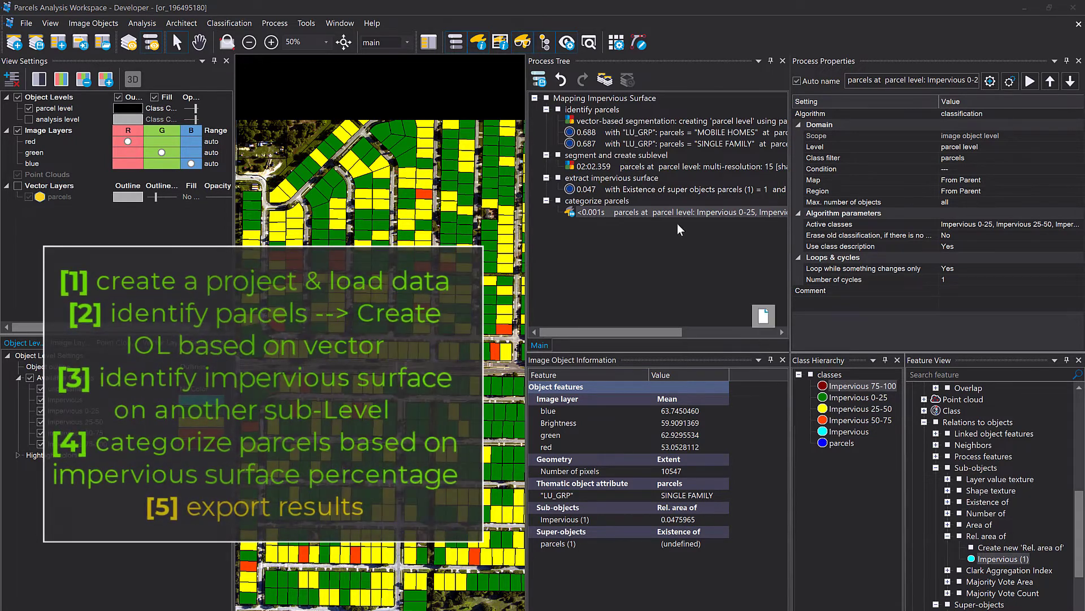
Add a new parent process named export statistics after categorize parcels.
click(607, 202)
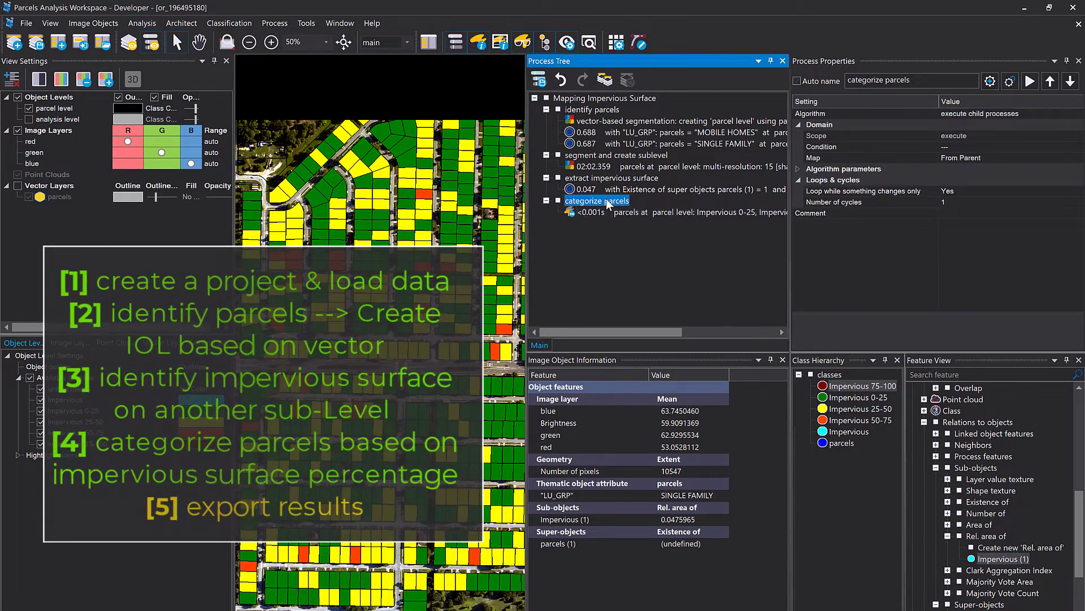
right_click(606, 201)
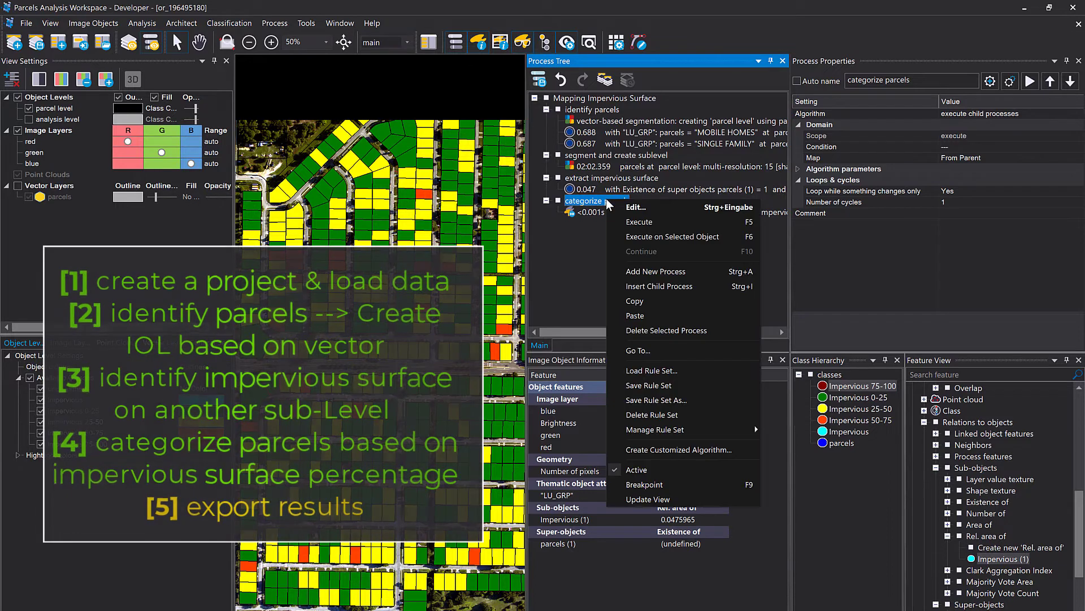
click(654, 271)
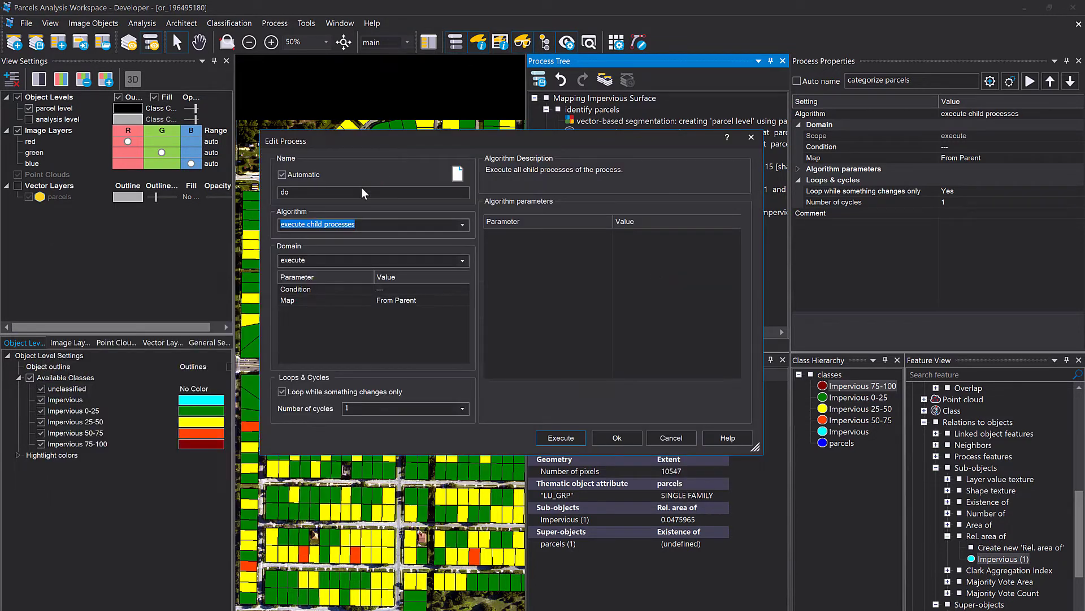
click(367, 191)
text(do)
drag(370, 192, 277, 192)
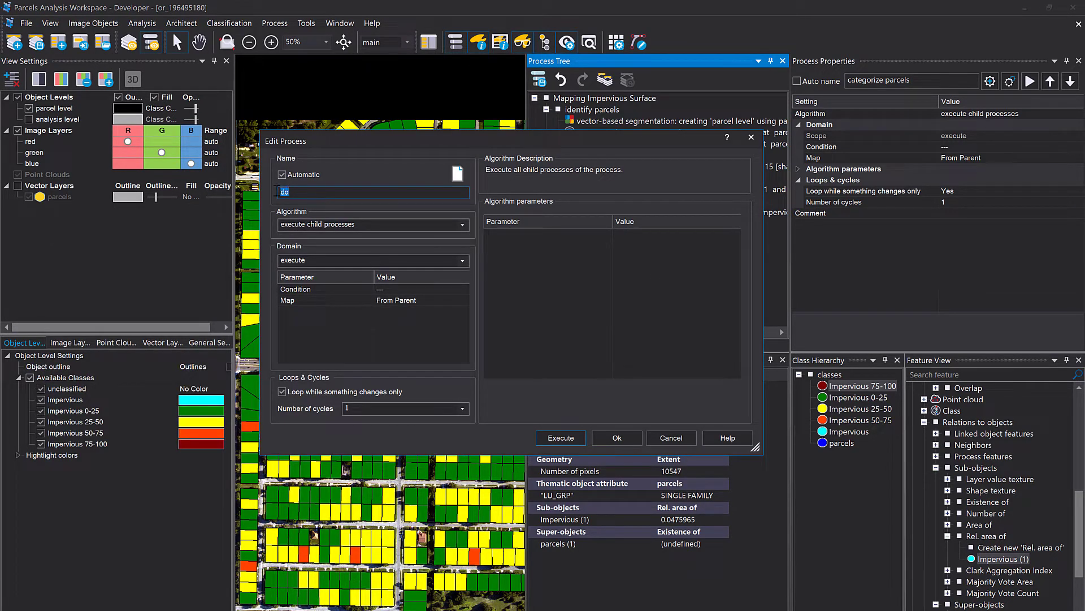
key(BackSpace)
text(export statistics)
drag(347, 141, 330, 130)
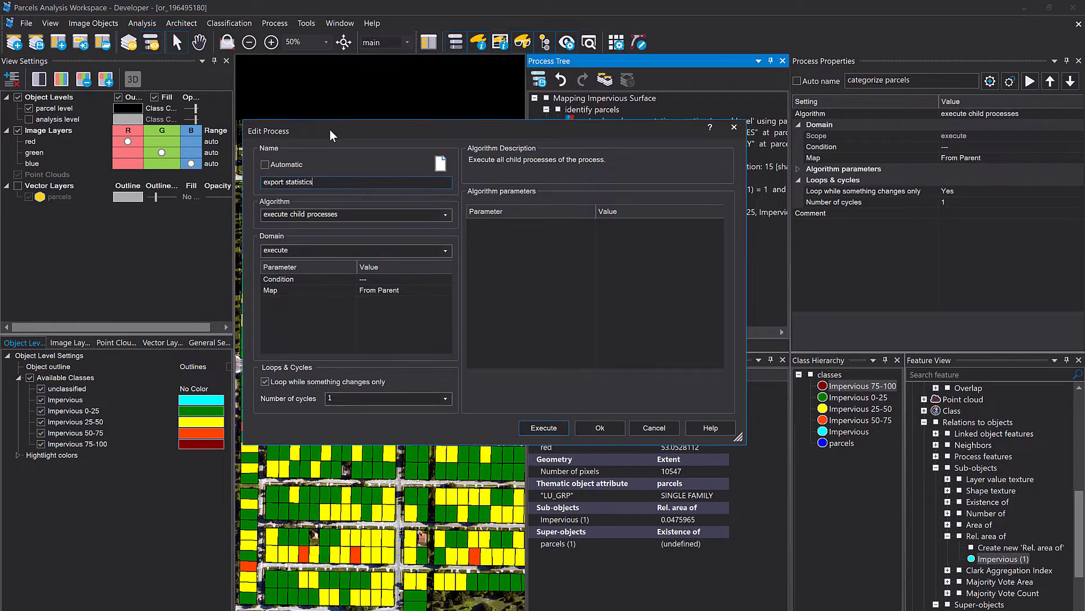
click(597, 426)
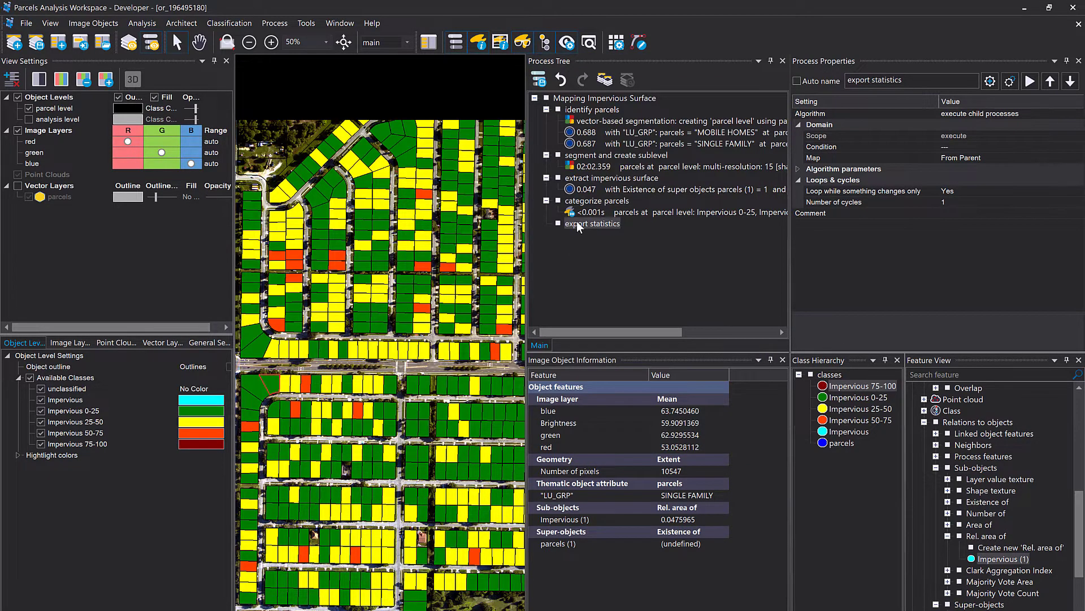
Add a new process after export statistics using the compute statistical value algorithm.
right_click(577, 223)
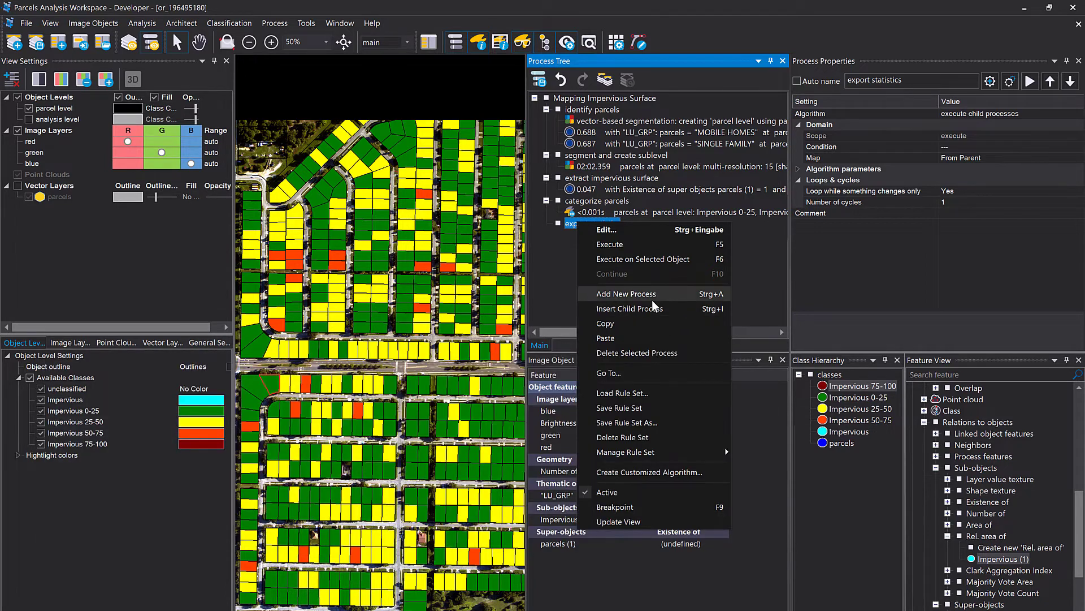
click(654, 300)
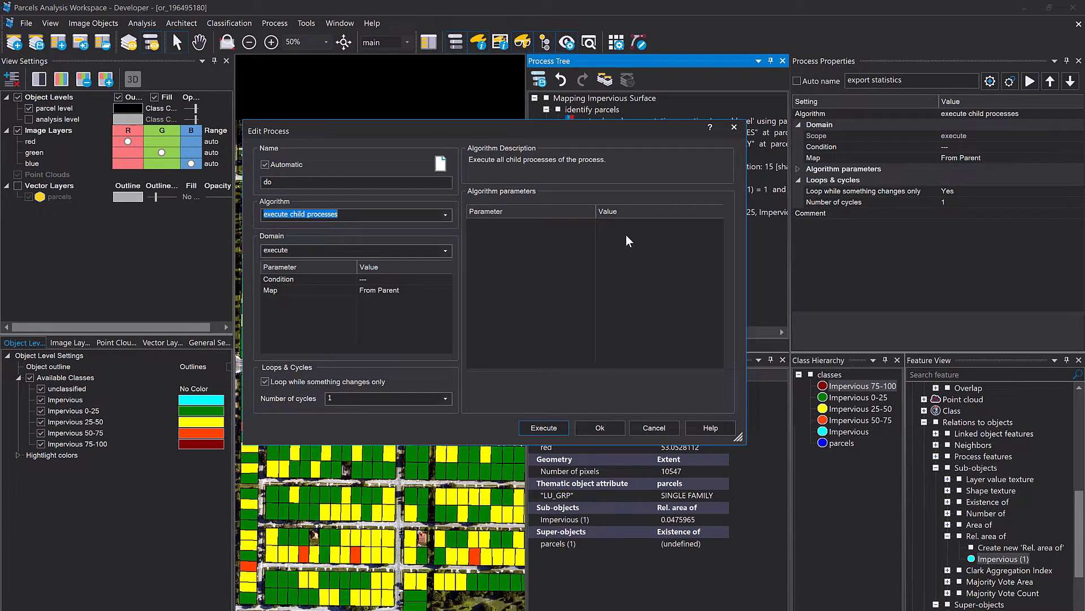
text(comp)
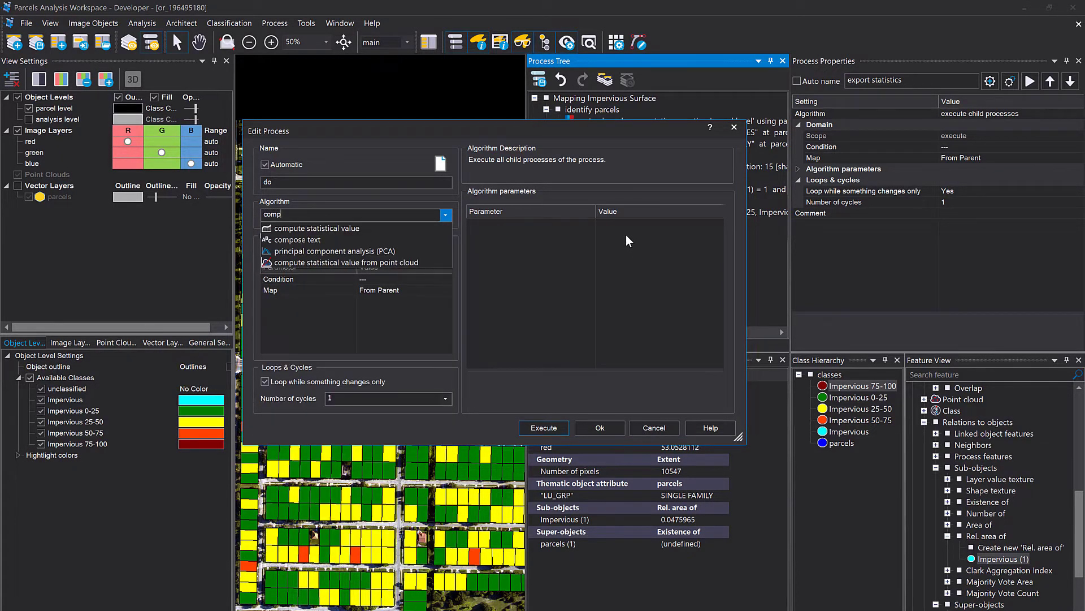
click(306, 232)
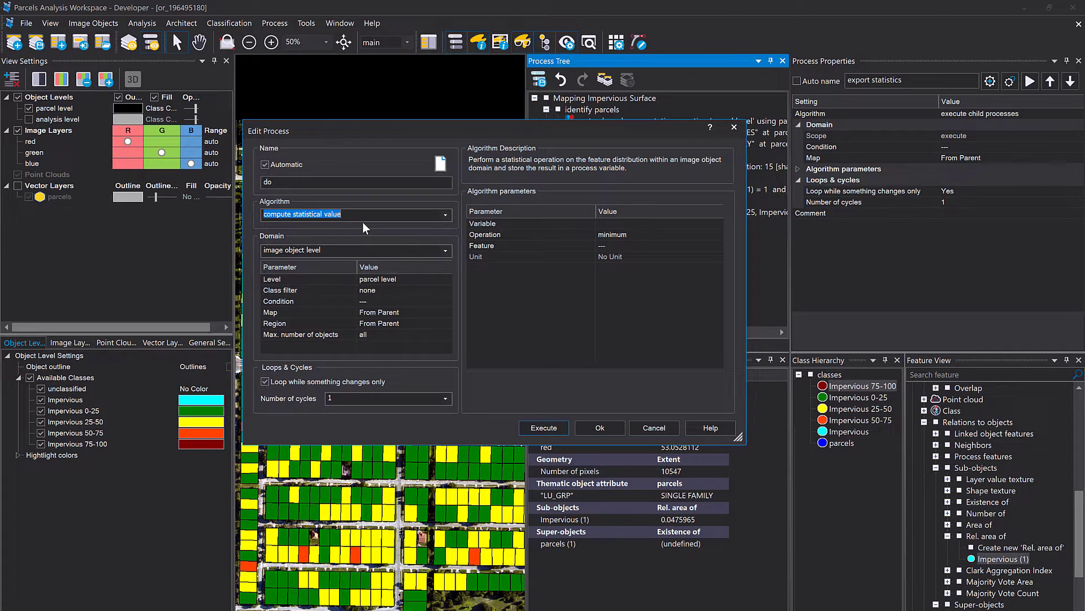
Filter the process domain on parcel level to the classes Impervious 0-25, 25-50, 50-75 and 75-100.
click(332, 250)
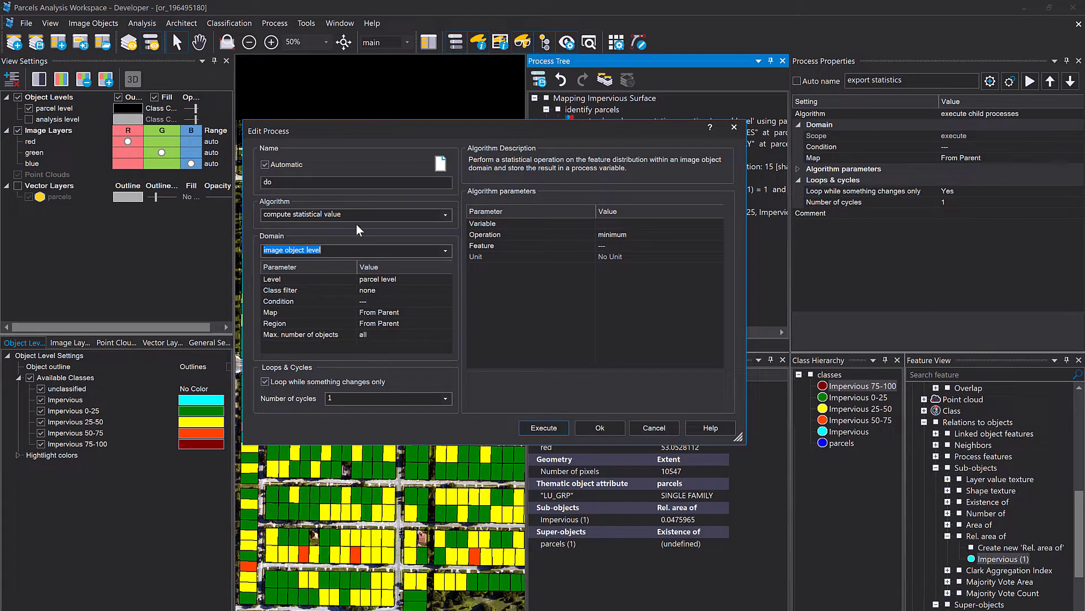
click(419, 279)
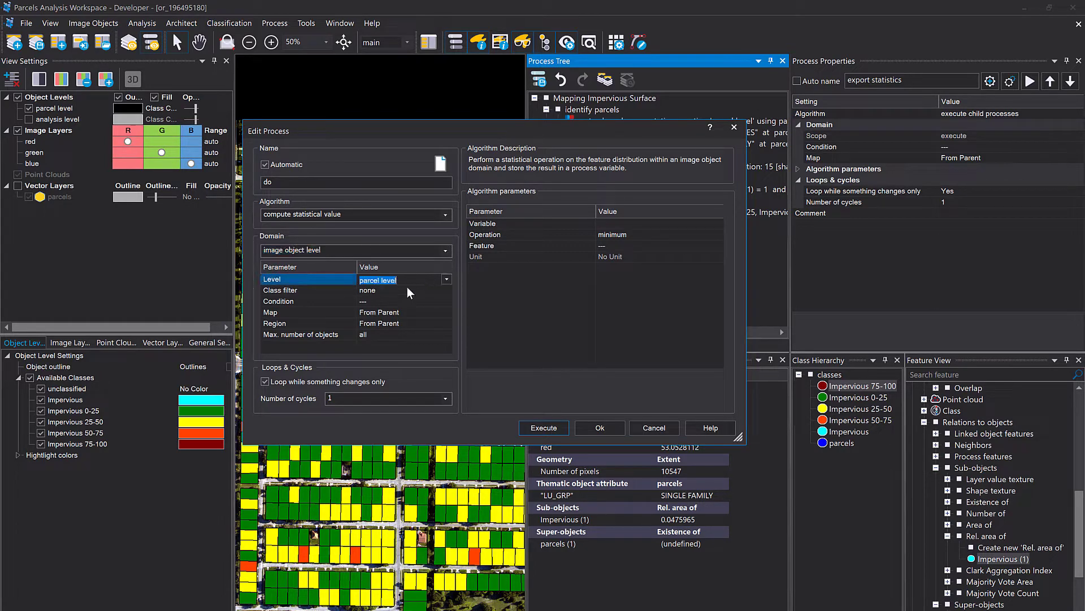
click(409, 290)
click(448, 289)
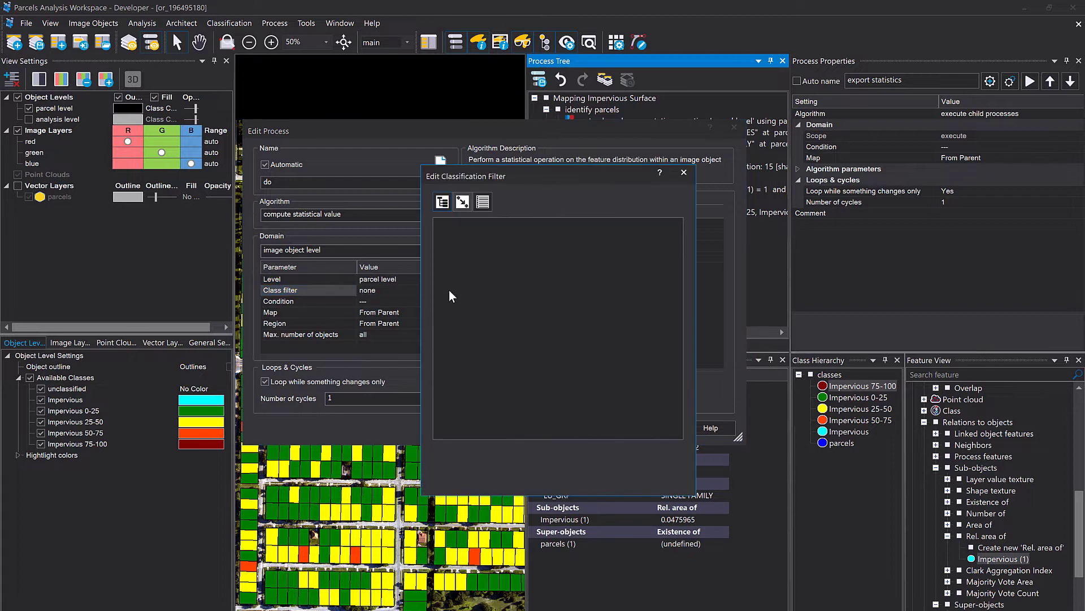
click(505, 256)
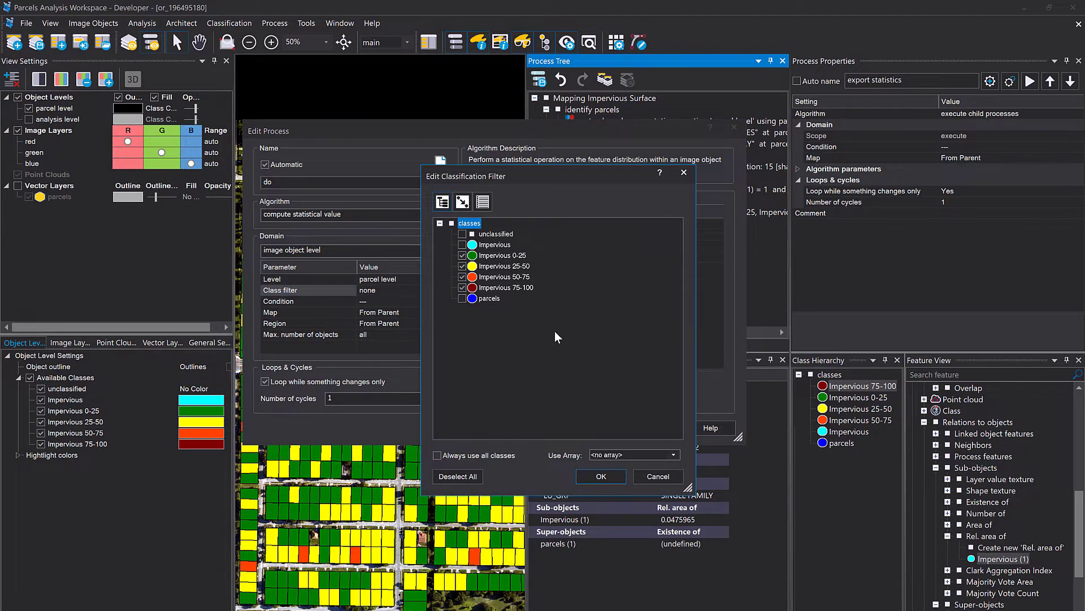
click(601, 476)
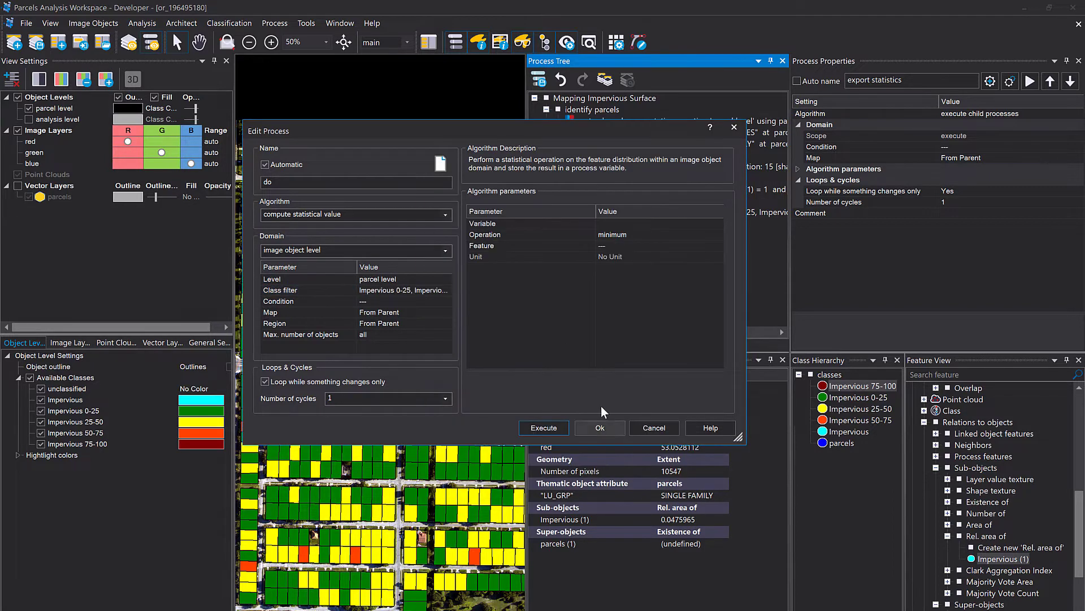
Store the result in a new Double scene variable mean_imp and set the statistical operation to mean.
click(663, 222)
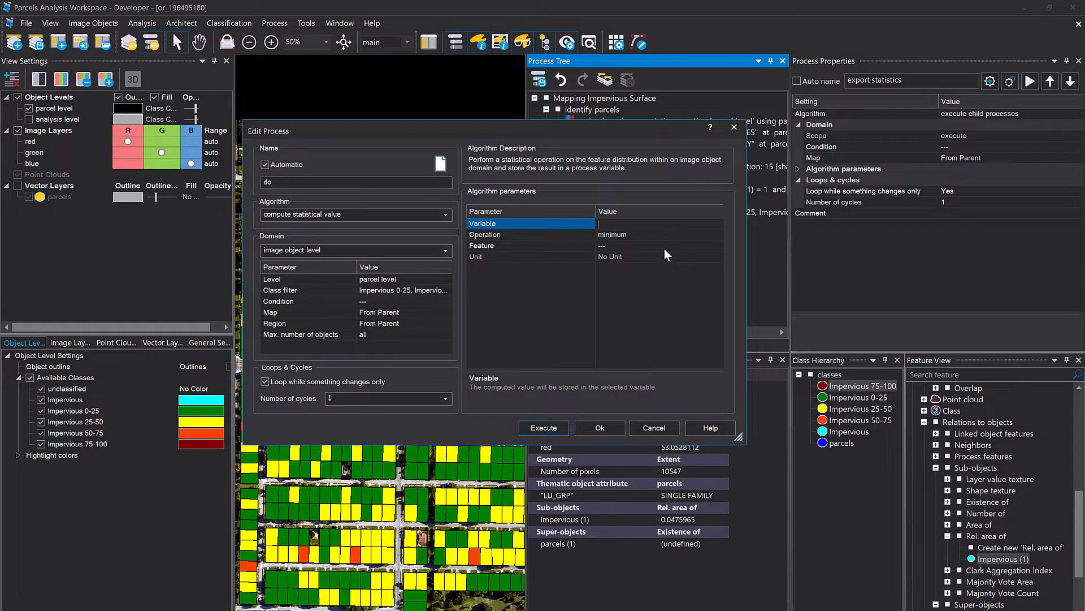
text(mean_imp)
click(667, 241)
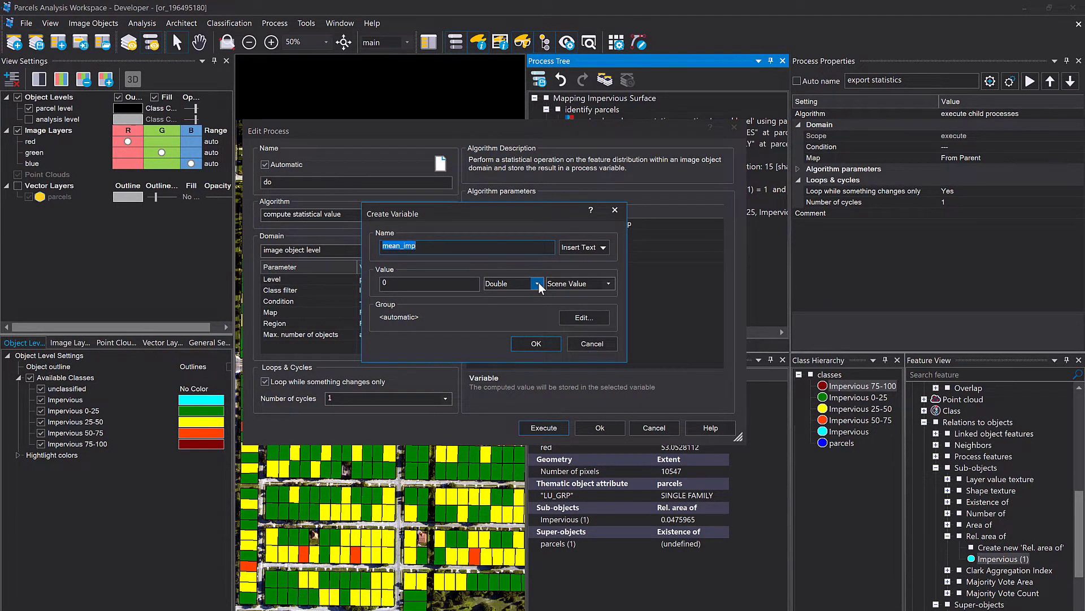
click(550, 343)
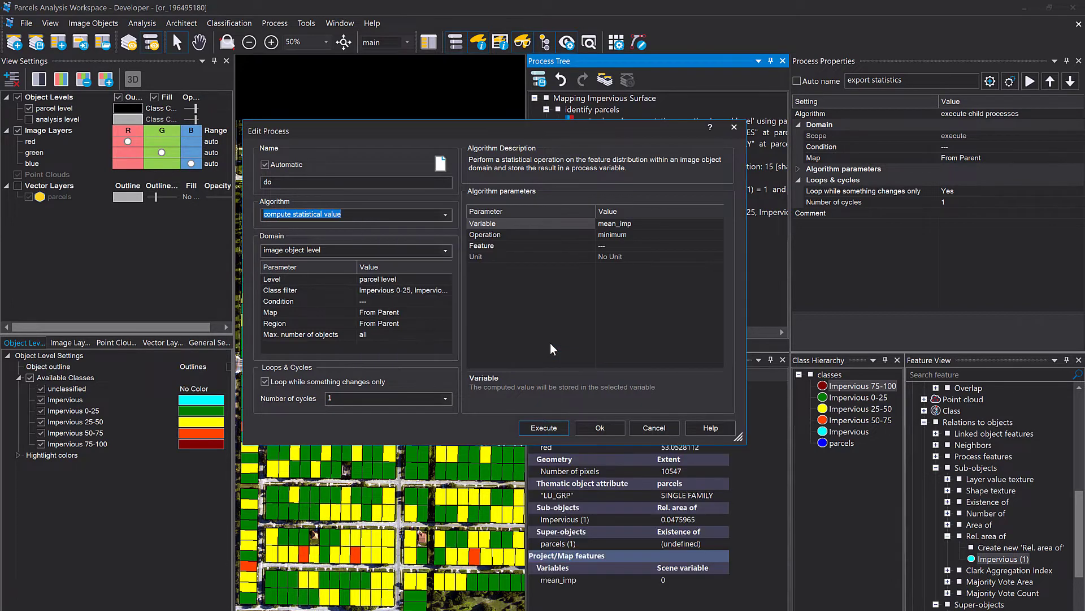
click(657, 234)
click(717, 235)
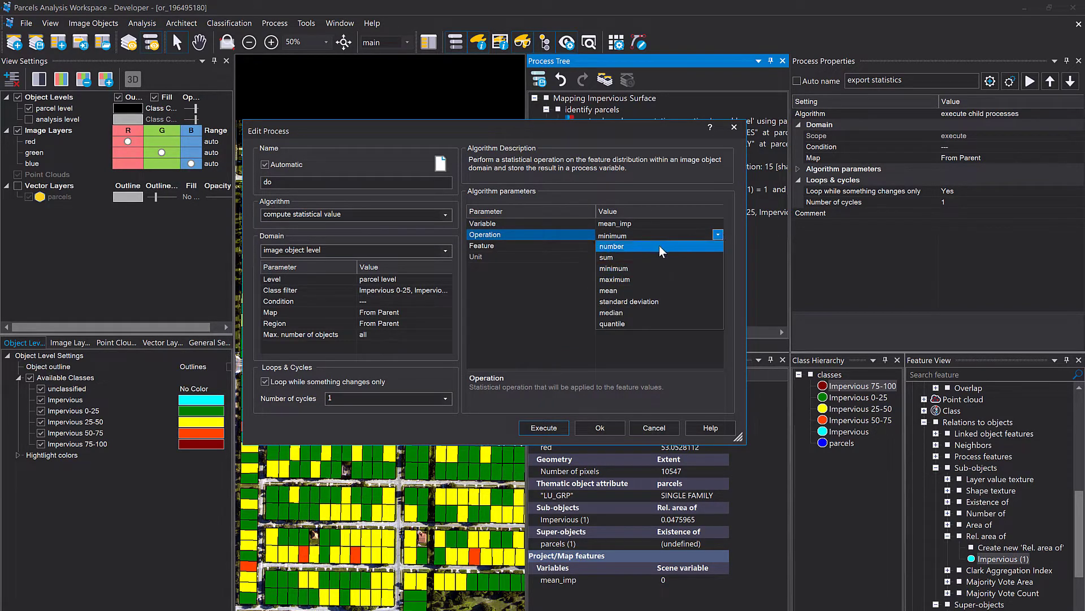
click(623, 291)
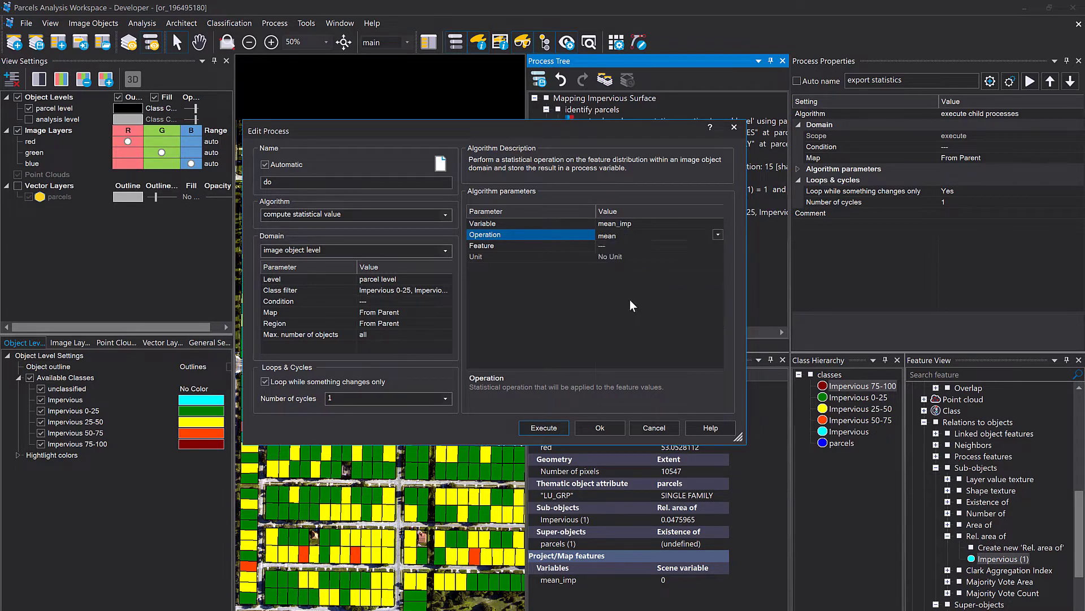
Choose the sub-objects feature Rel. area of Impervious (1) for the calculation and save the process.
click(708, 245)
click(718, 246)
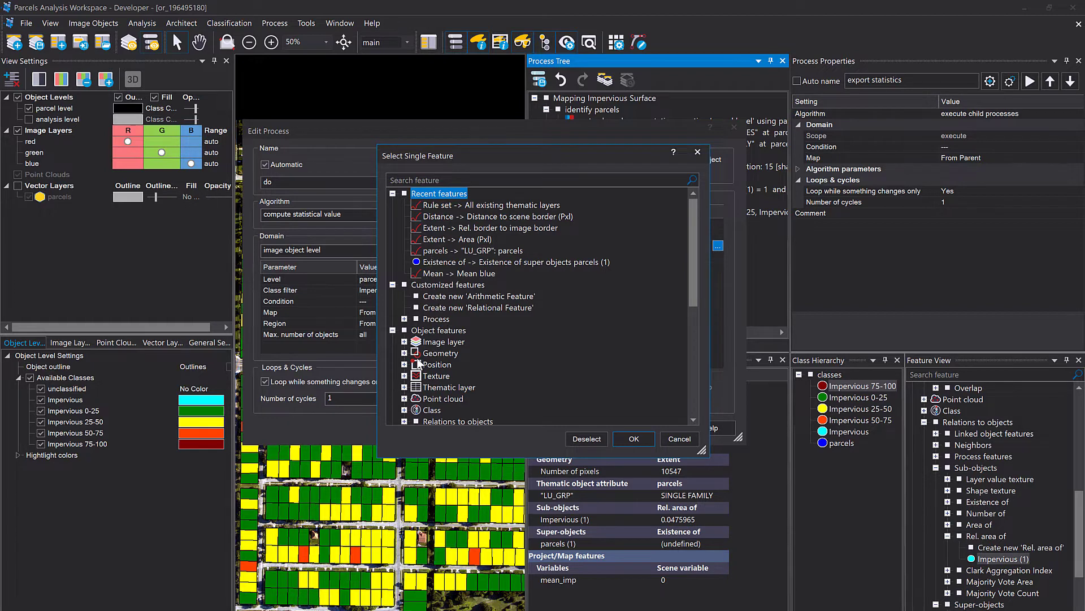
scroll(417, 376, down, 6)
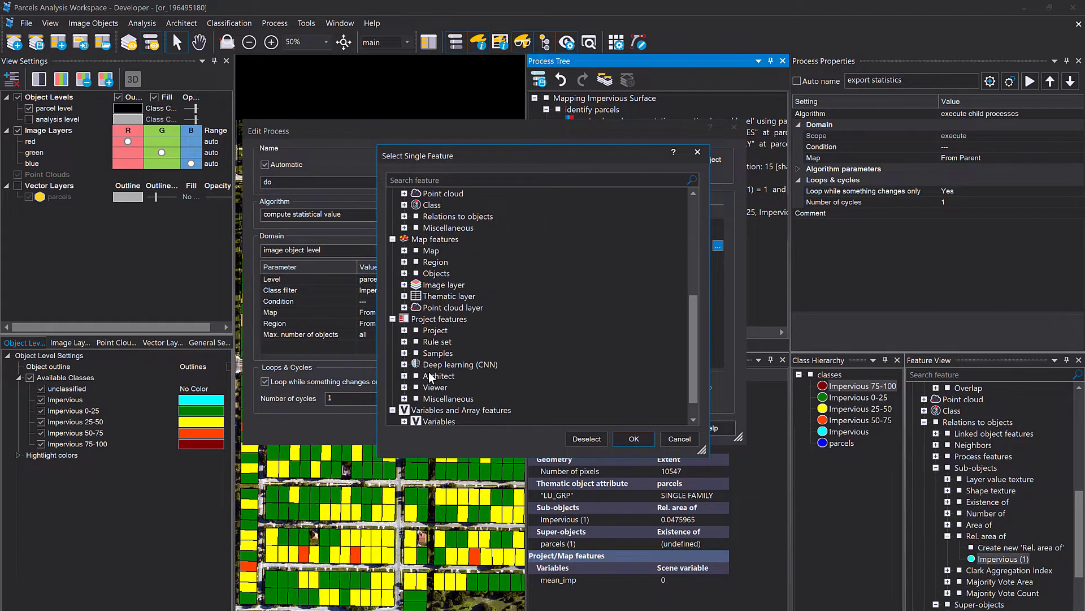
click(404, 216)
click(416, 262)
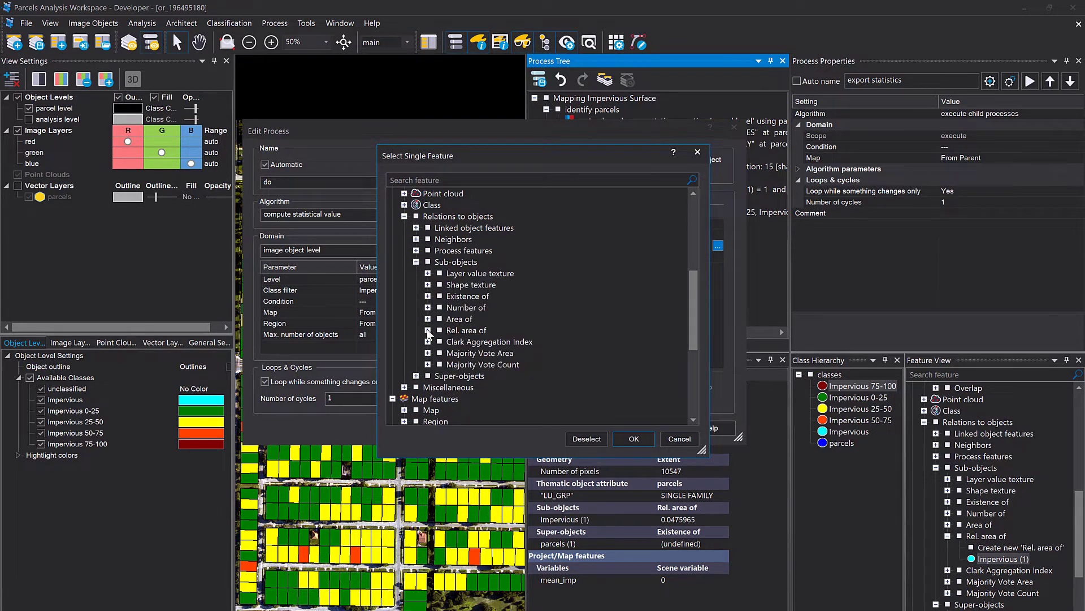
click(427, 329)
double_click(474, 349)
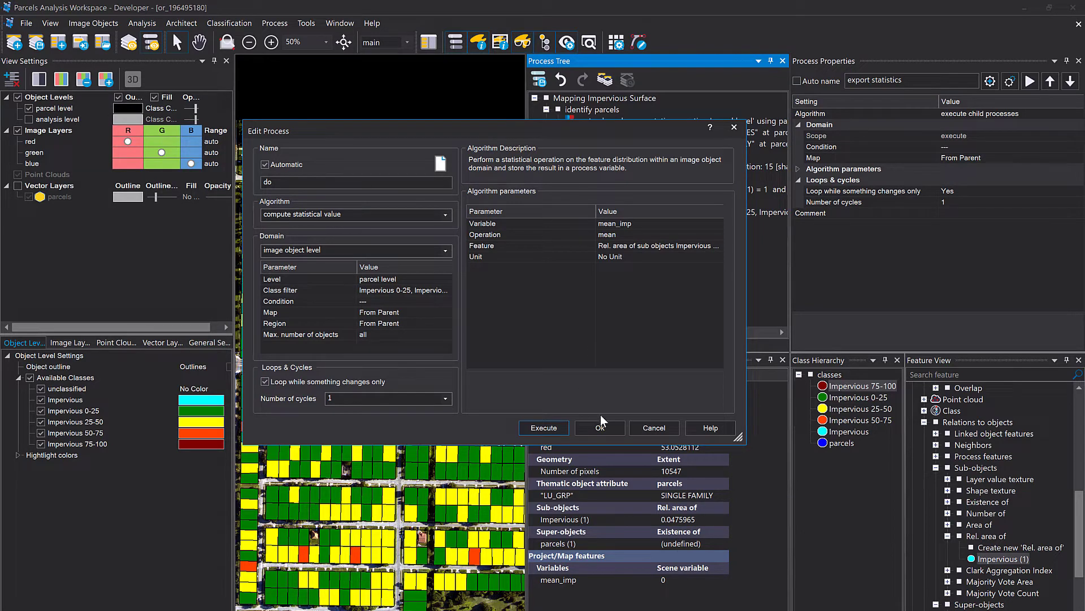
click(612, 425)
Execute the mean_imp process, nest it under export statistics and check the variable's computed value.
right_click(613, 243)
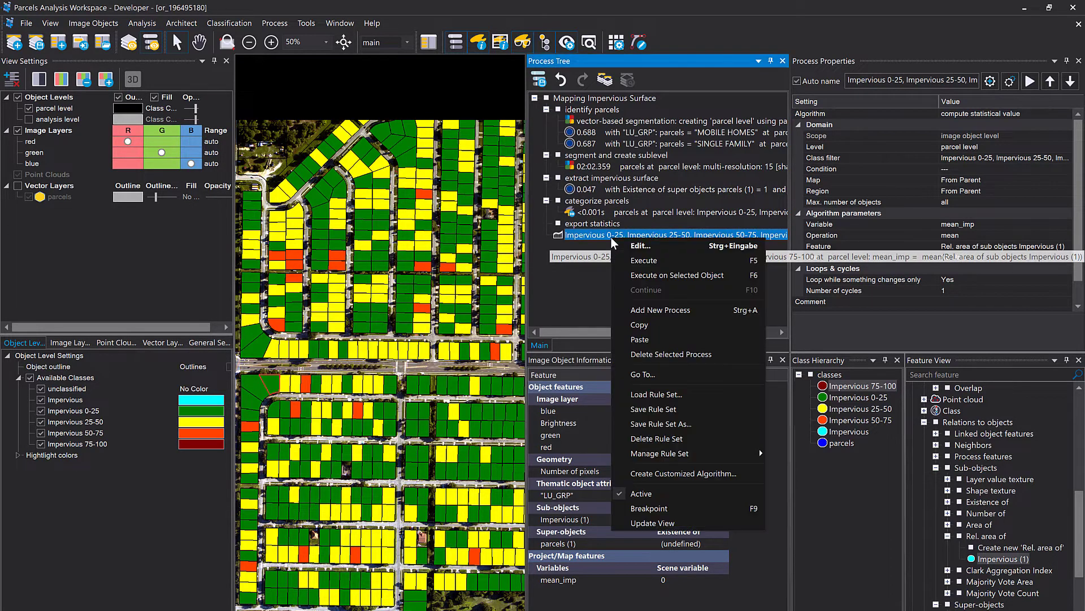
click(643, 260)
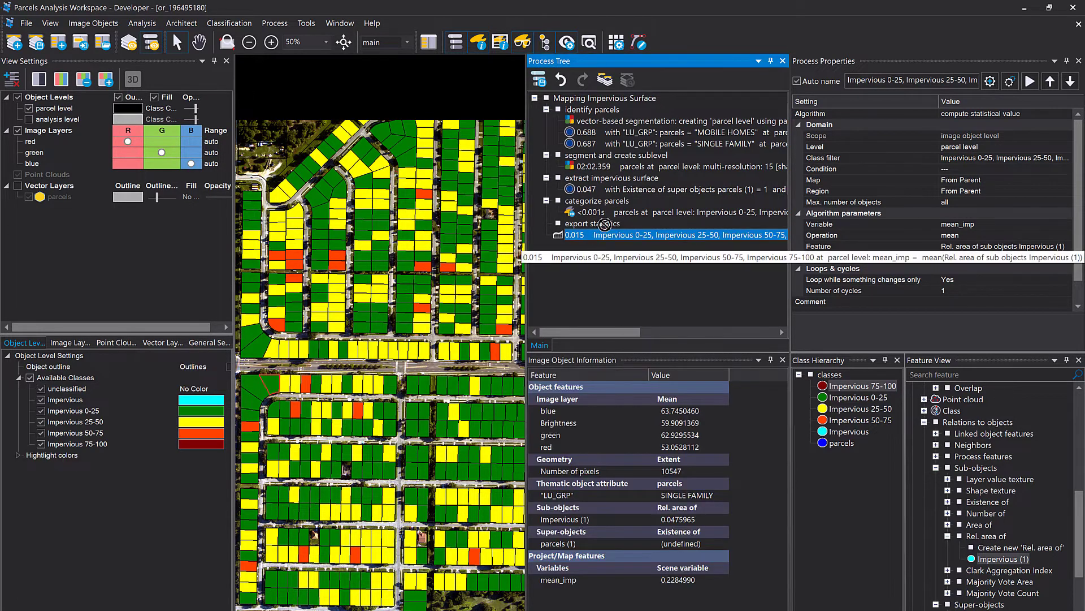
drag(606, 233, 602, 225)
click(563, 582)
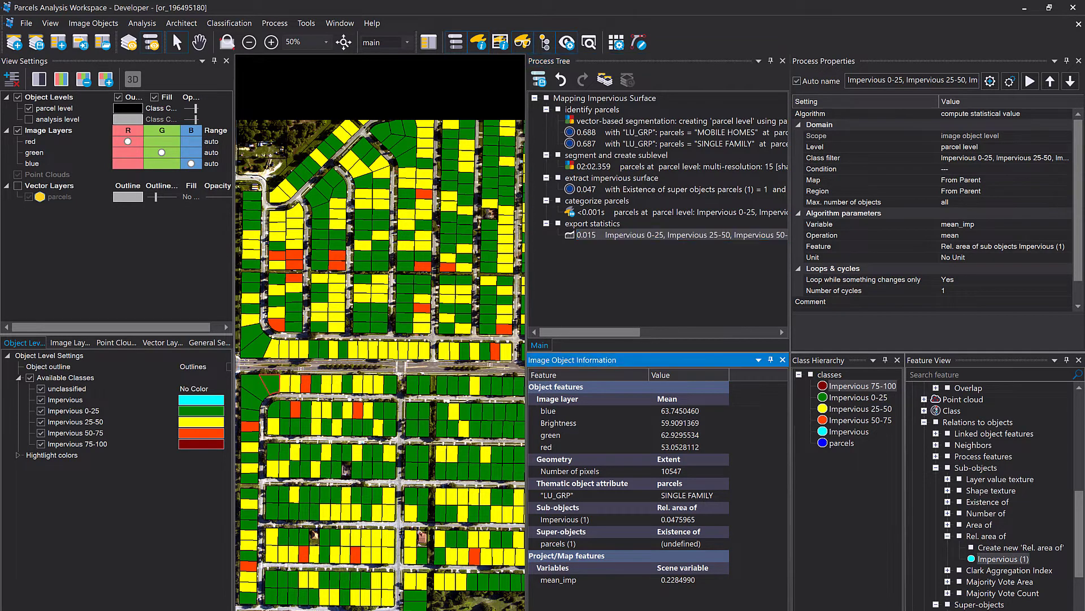
click(569, 582)
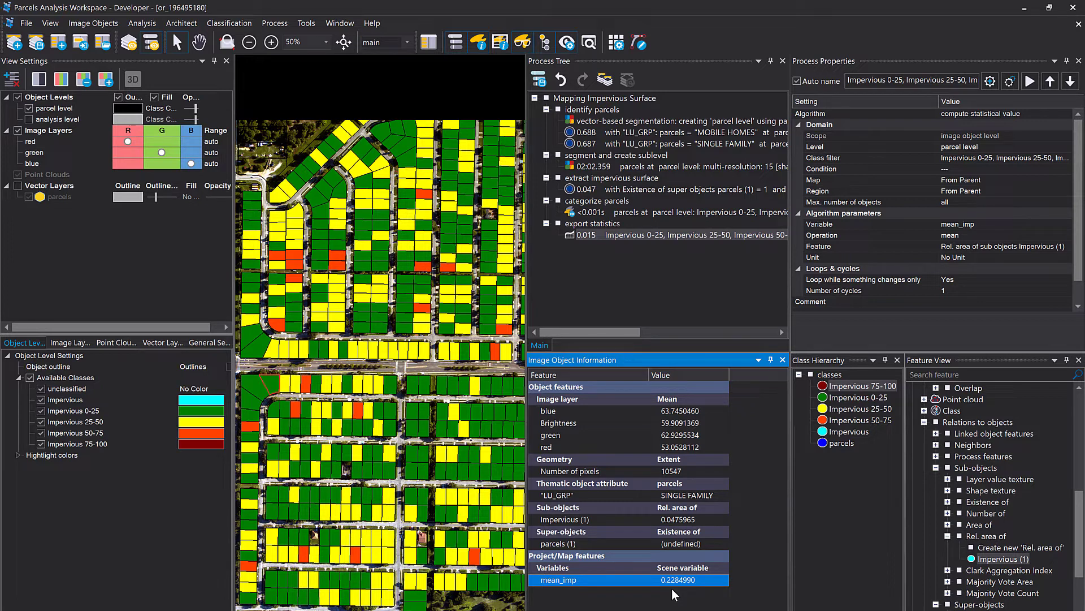
Duplicate the mean_imp statistics process within export statistics.
click(580, 237)
key(ctrl+c)
key(ctrl+v)
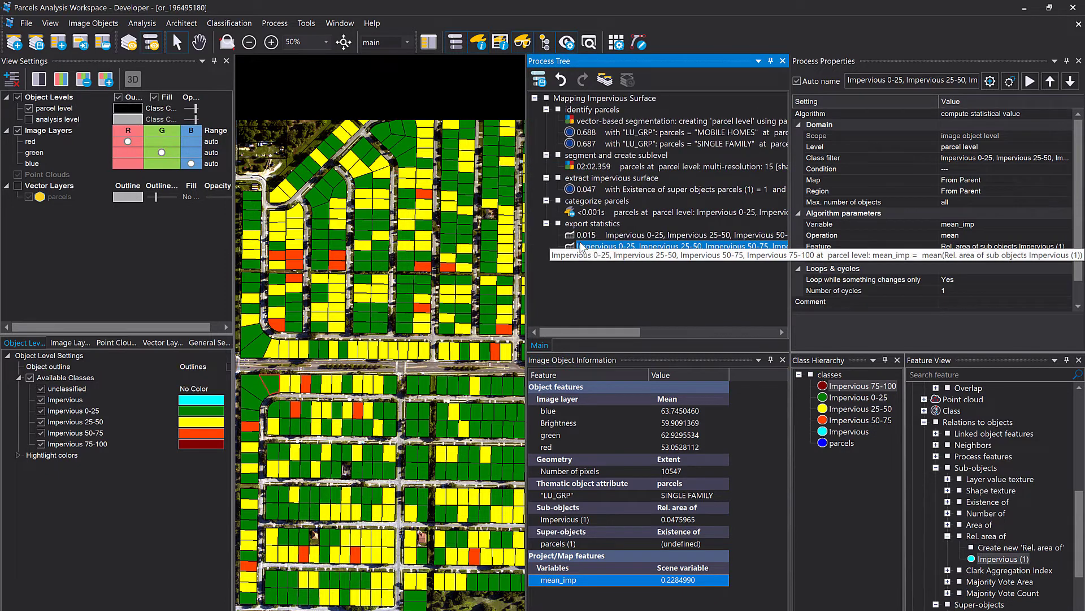
Set the duplicated statistics process to the sum operation and store its result in a new Double scene variable overall_area_imp.
double_click(581, 247)
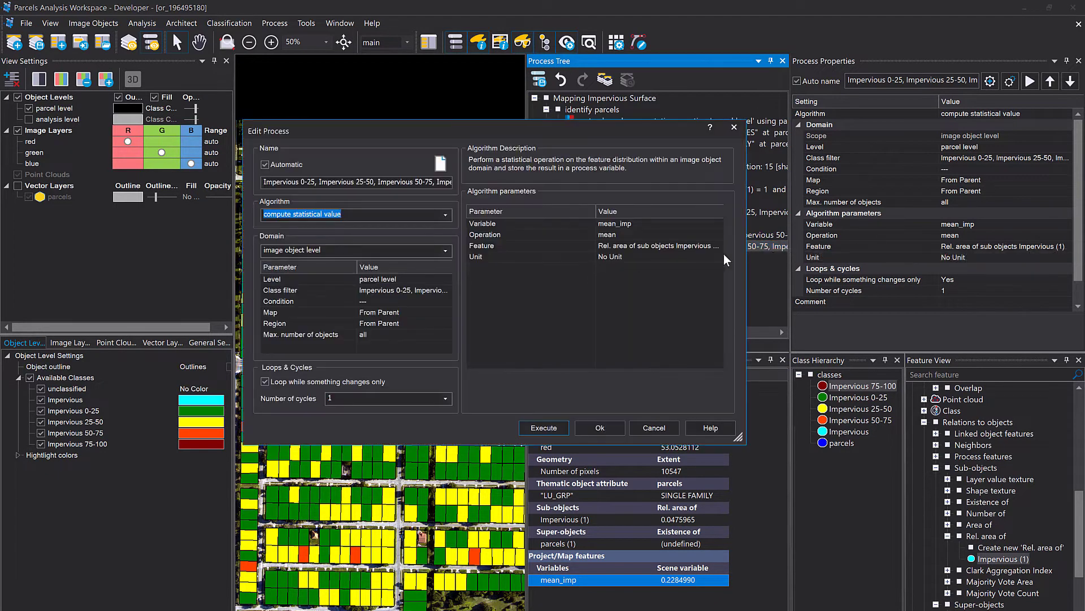
click(714, 238)
click(717, 235)
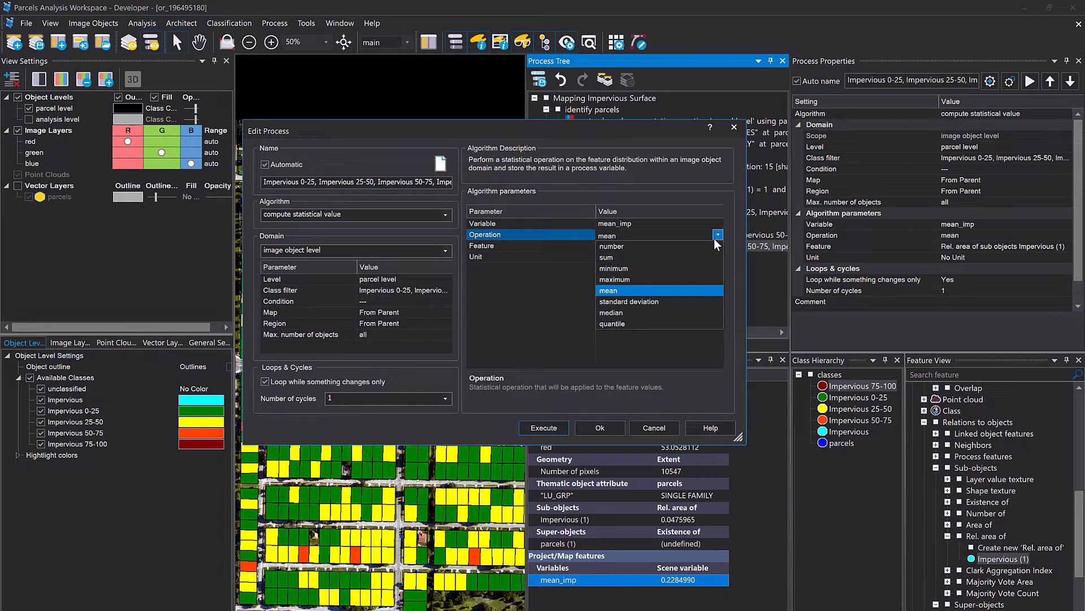
click(670, 256)
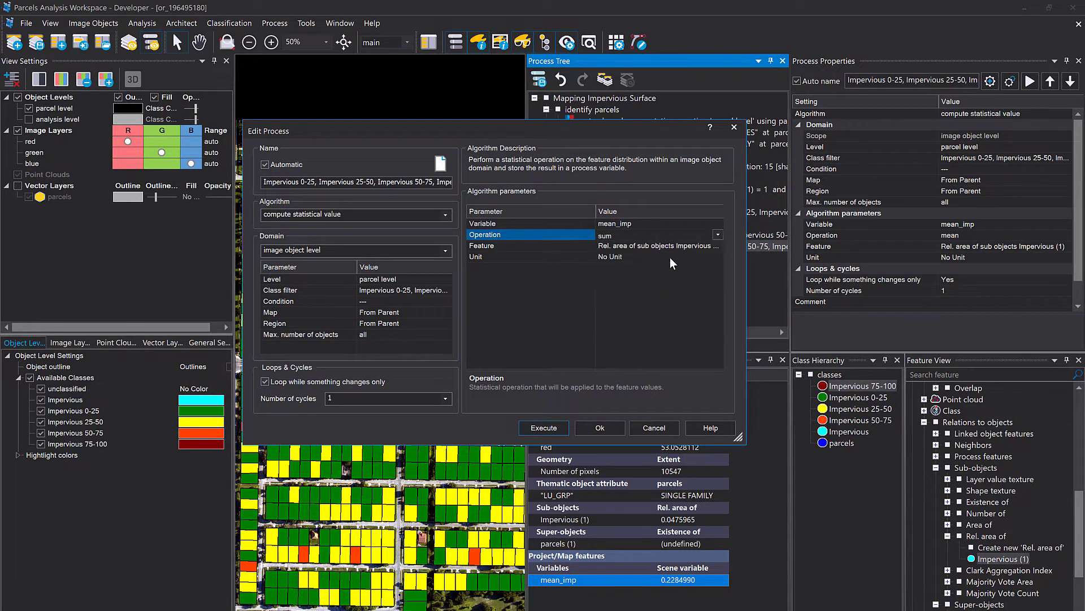
click(651, 224)
drag(651, 225, 583, 224)
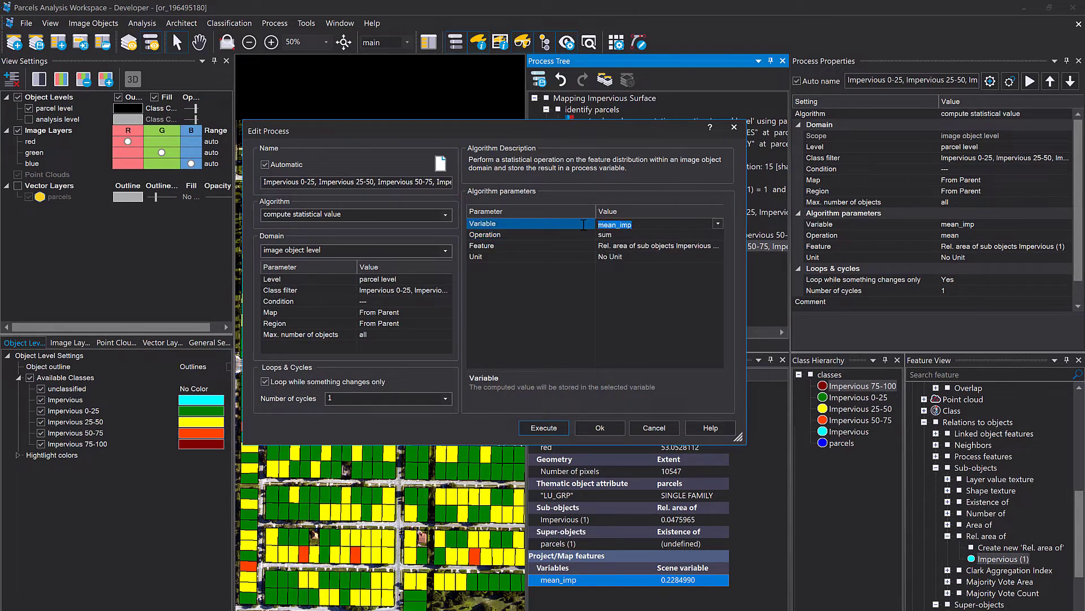
text(overall_area_imp)
key(Return)
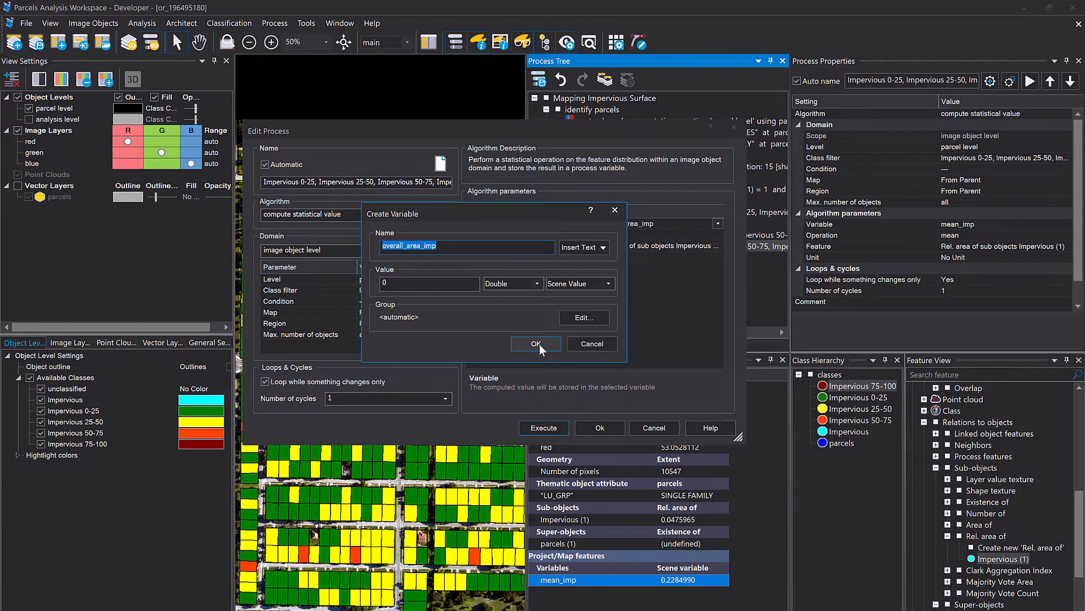
click(539, 344)
Choose the geometry extent feature Area for the sum, with its feature unit set to Square Meters.
click(711, 247)
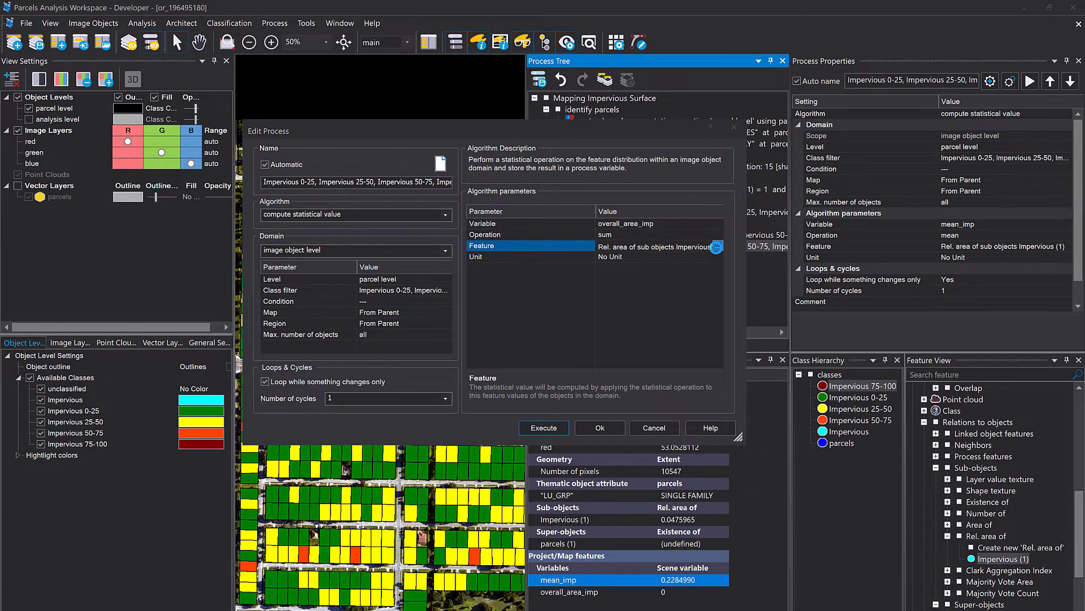
click(717, 247)
click(428, 375)
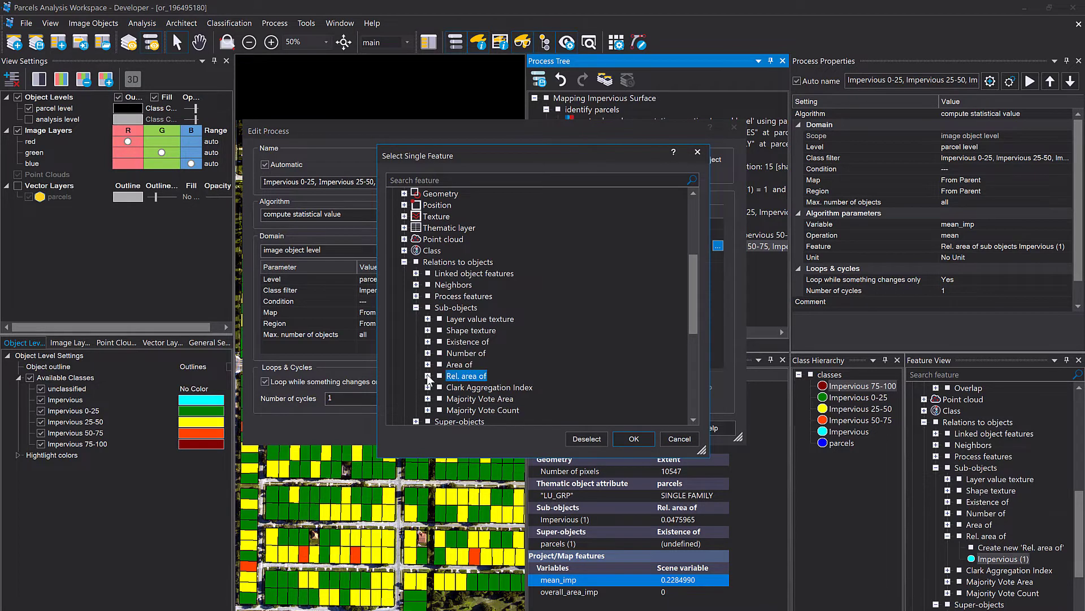
click(417, 307)
click(404, 261)
scroll(538, 292, up, 3)
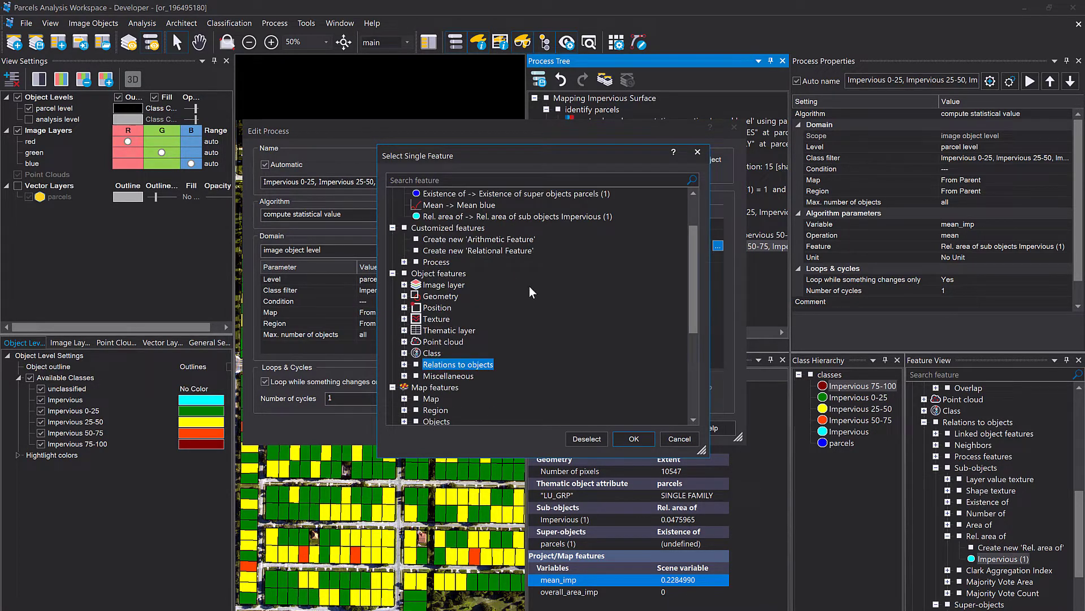
click(404, 296)
click(416, 330)
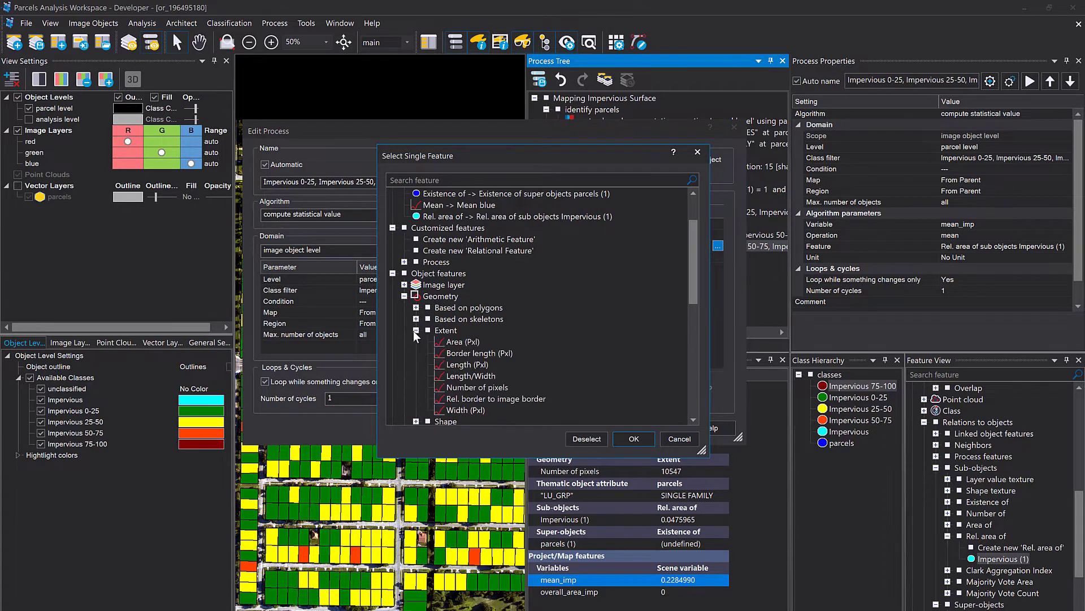
right_click(453, 344)
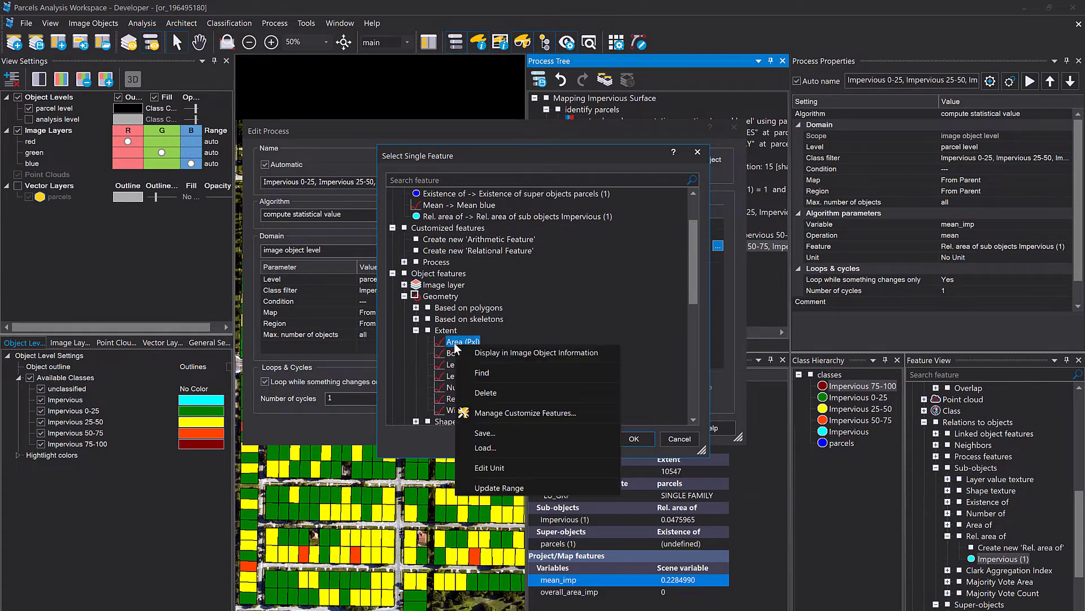
click(510, 468)
click(623, 326)
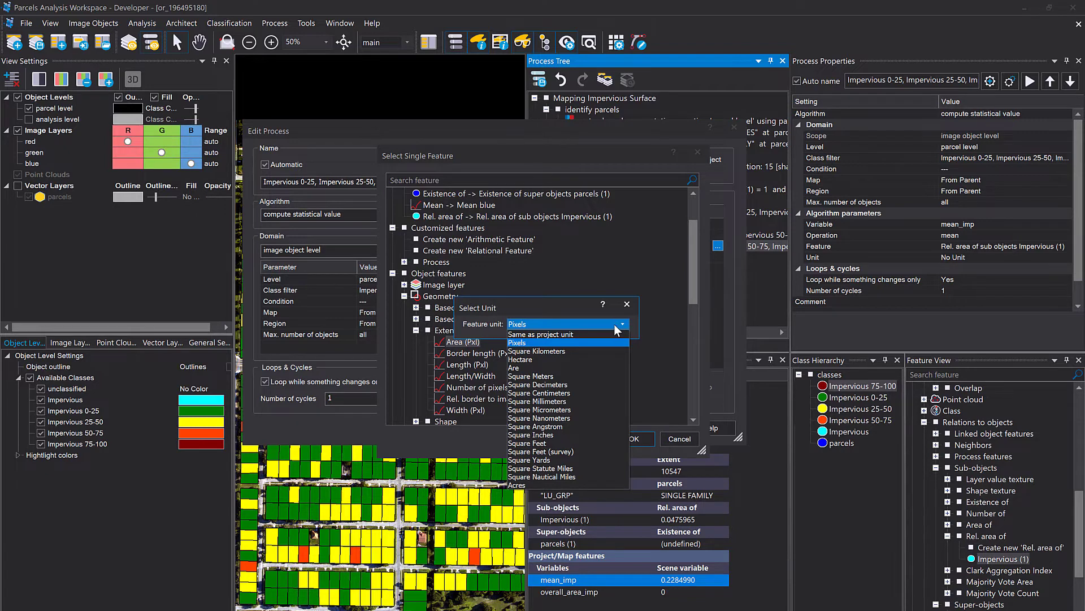
click(562, 376)
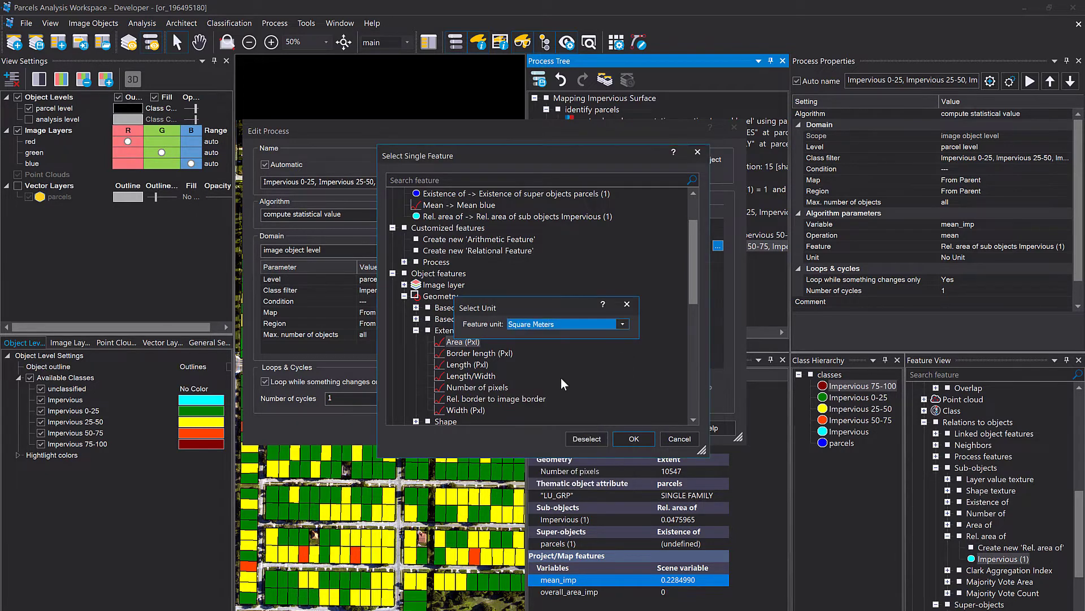
click(635, 437)
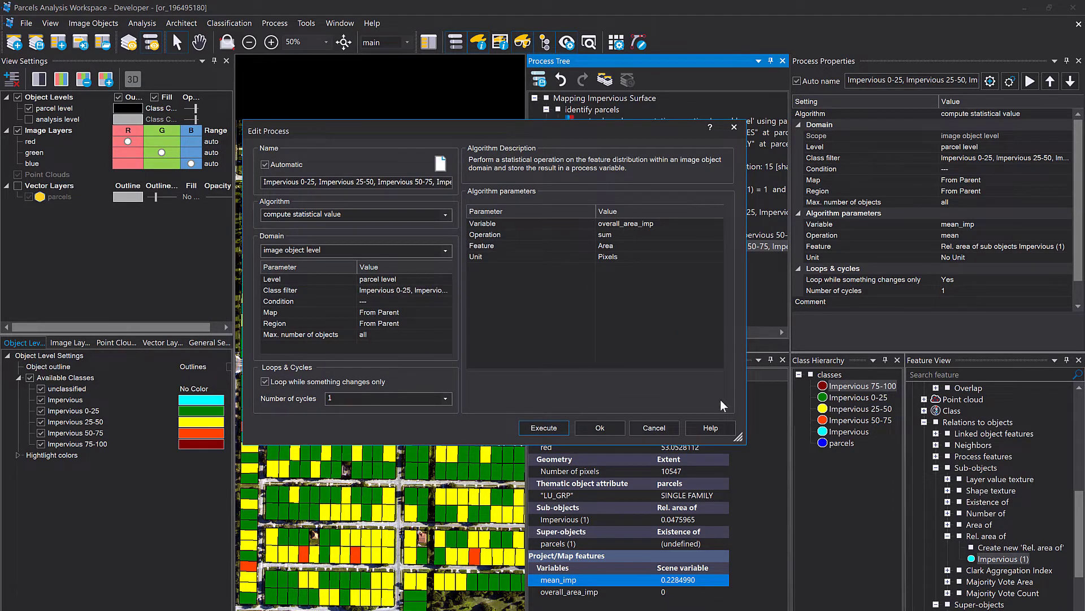
Set the process domain to the analysis level and restrict the class filter to Impervious only.
click(444, 280)
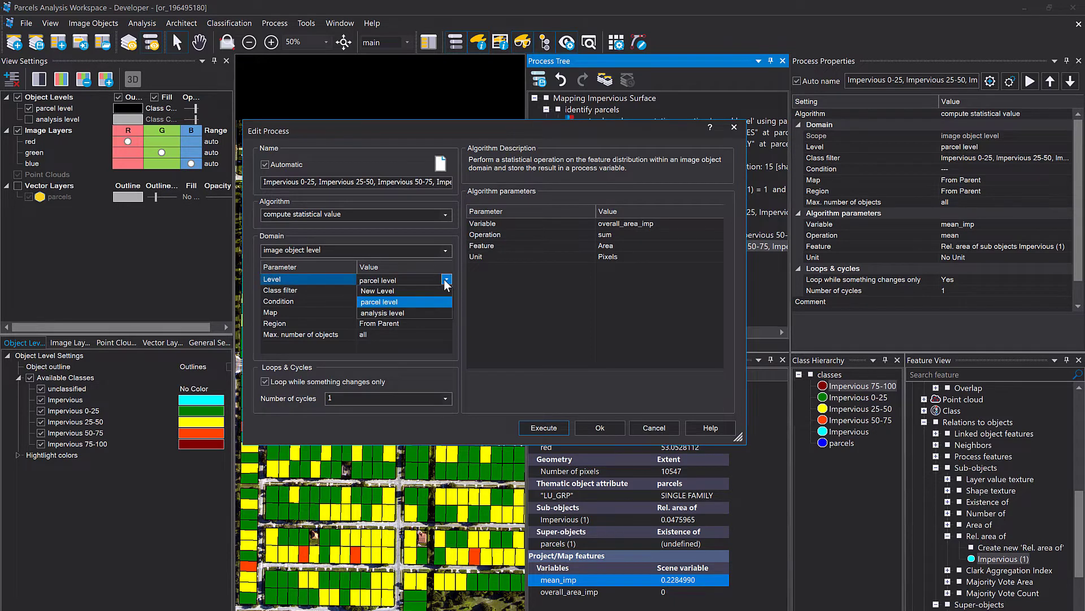
click(410, 314)
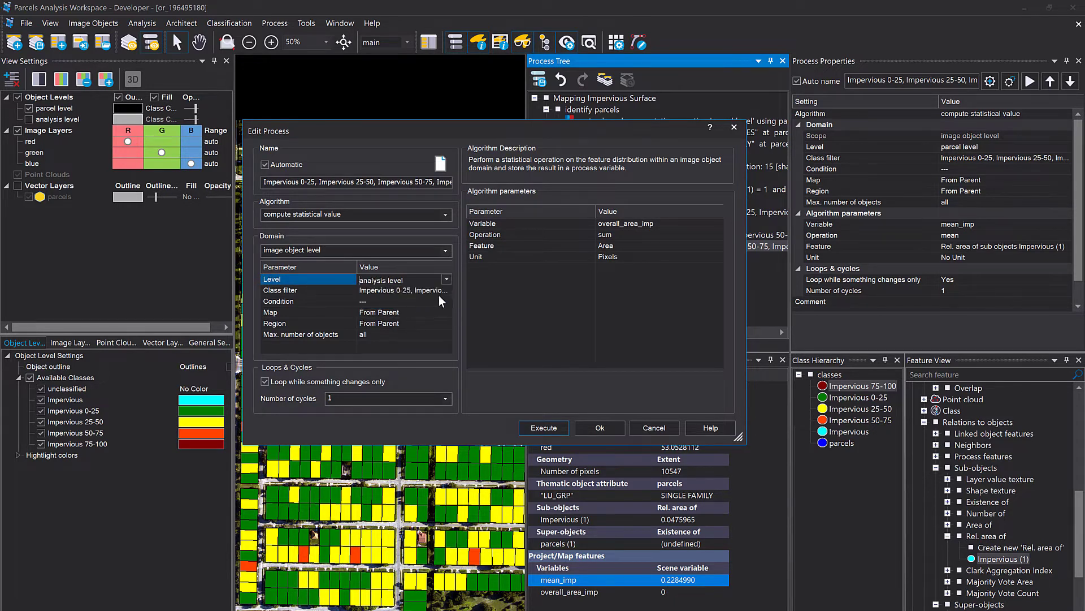
click(446, 291)
click(448, 290)
click(462, 244)
click(463, 255)
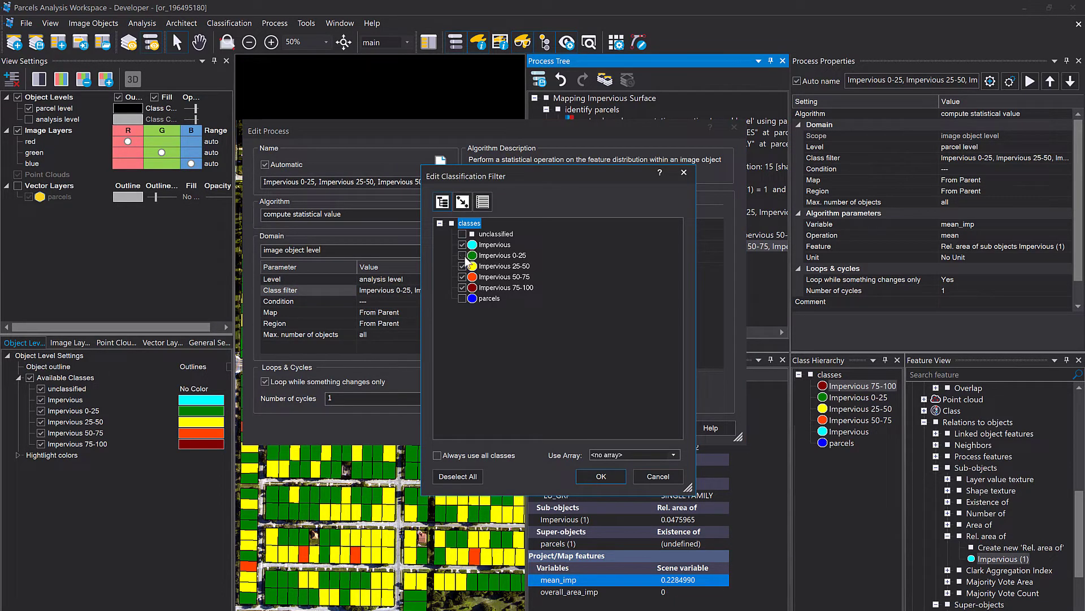
click(463, 266)
click(462, 277)
click(462, 288)
click(602, 478)
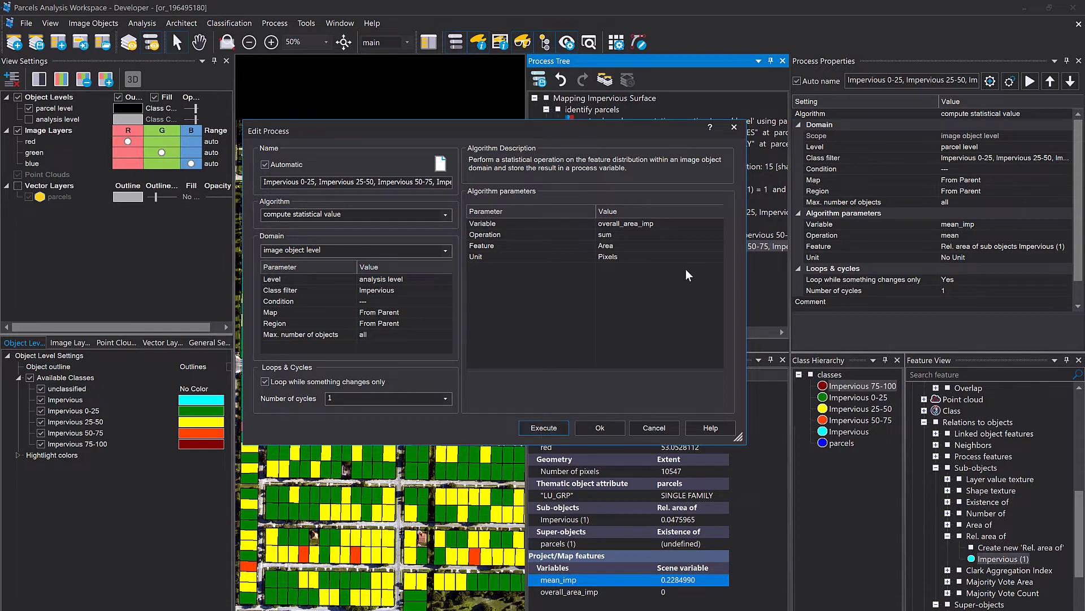
Set the unit of the overall_area_imp calculation to Meters and execute the process.
click(718, 257)
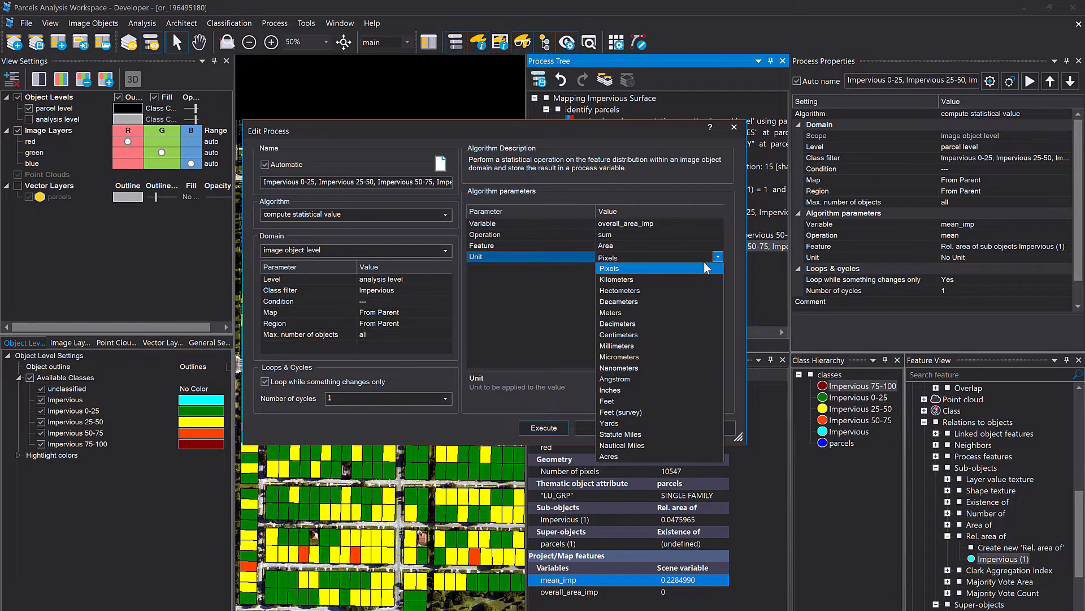
click(613, 312)
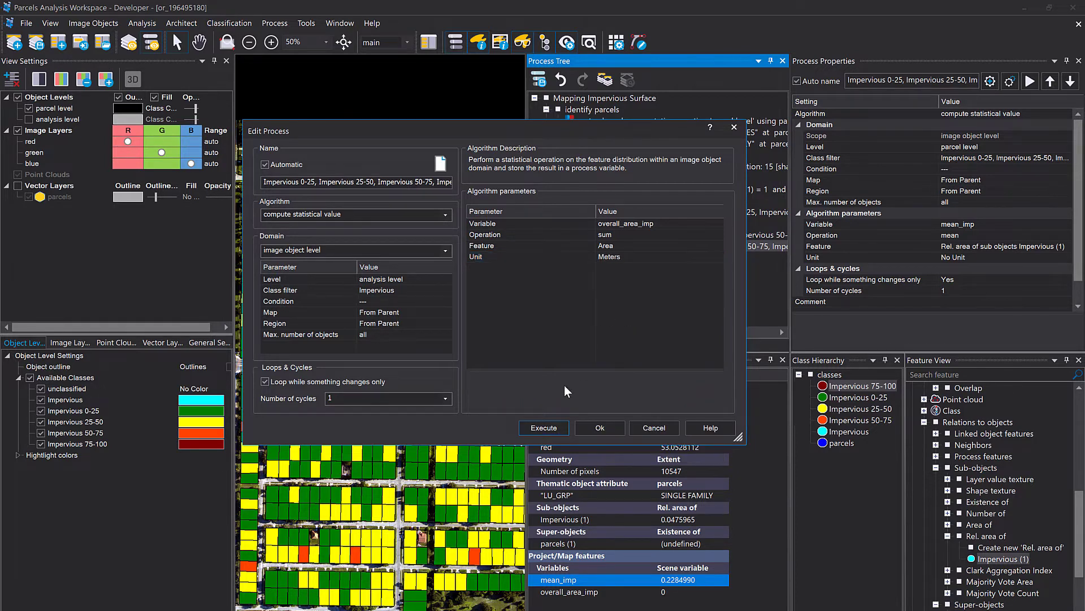
click(548, 428)
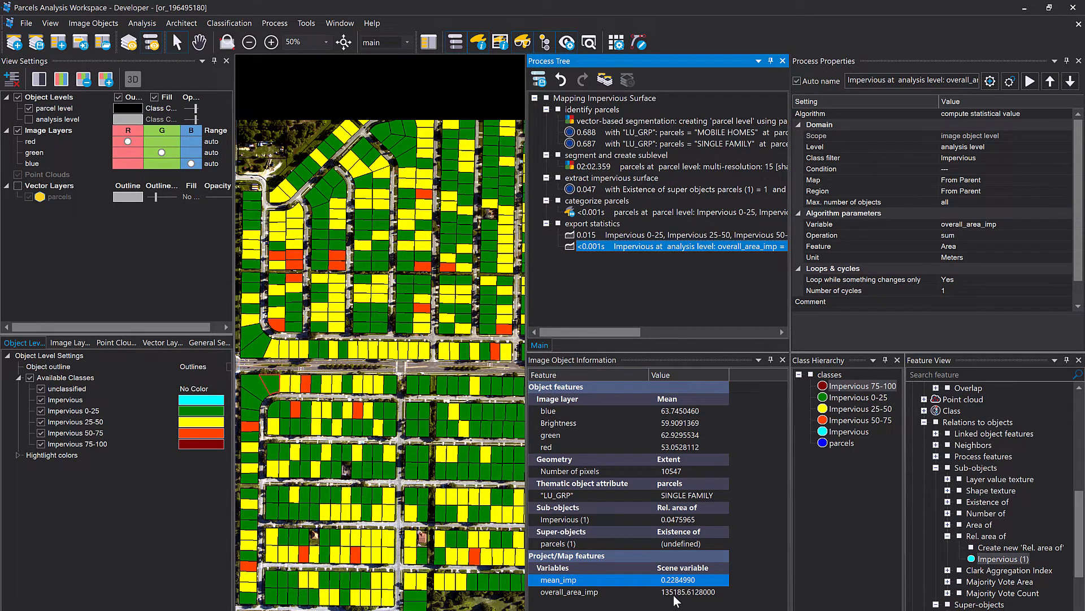
Change the Area feature's unit to Square Kilometers and the overall_area_imp process unit to Kilometers, and execute it again.
double_click(628, 246)
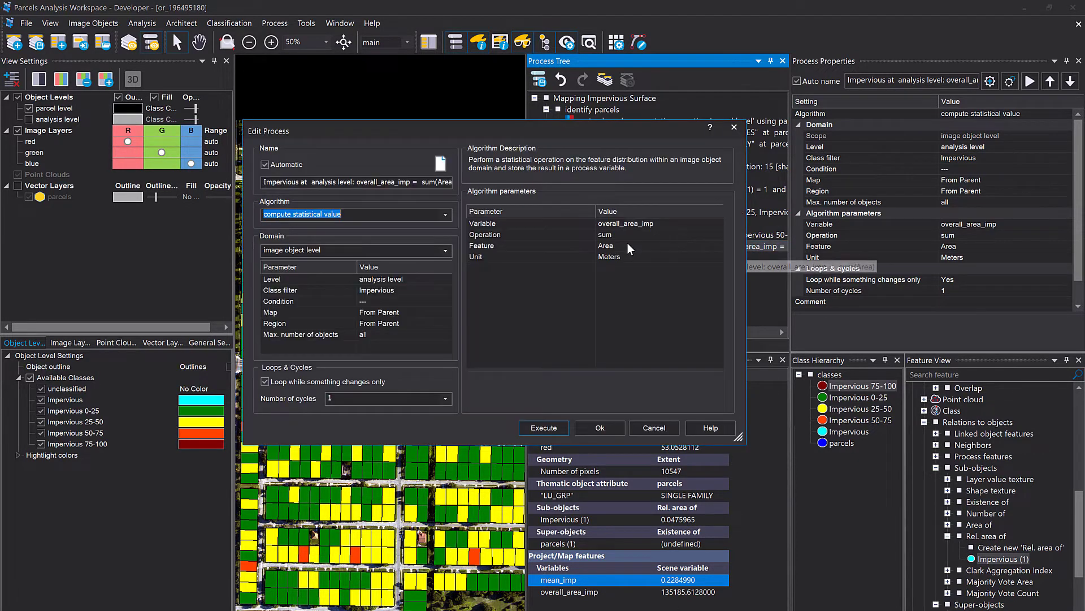
click(715, 249)
click(714, 249)
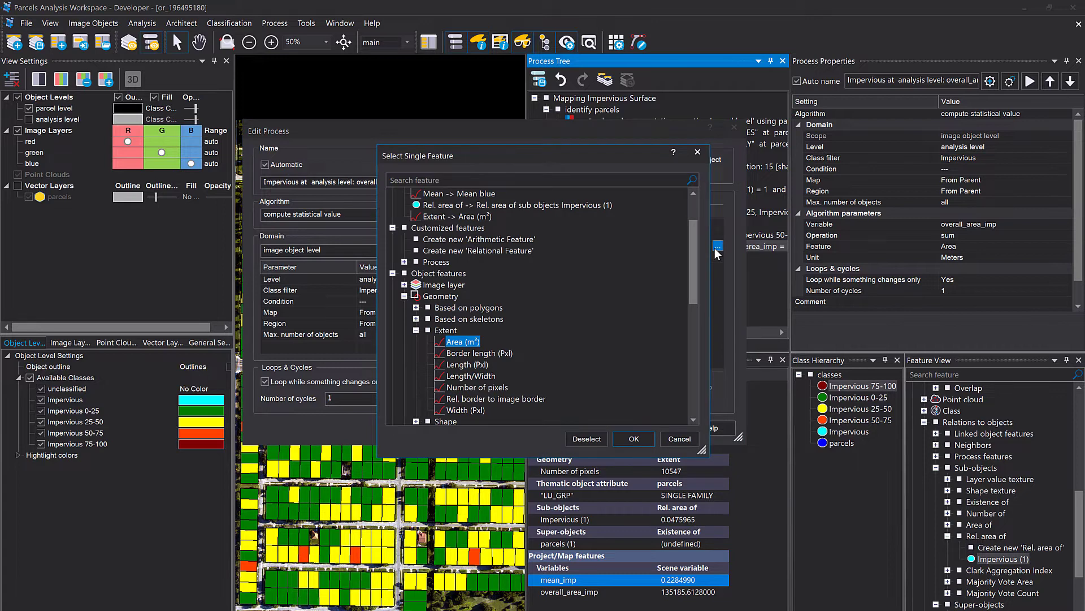
right_click(469, 341)
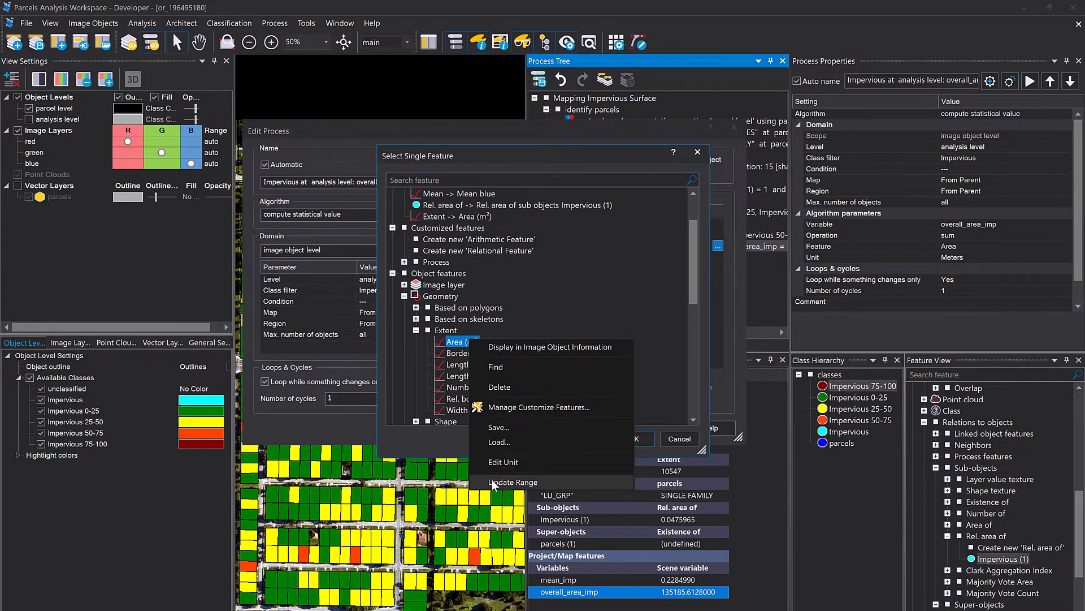
click(494, 464)
click(623, 323)
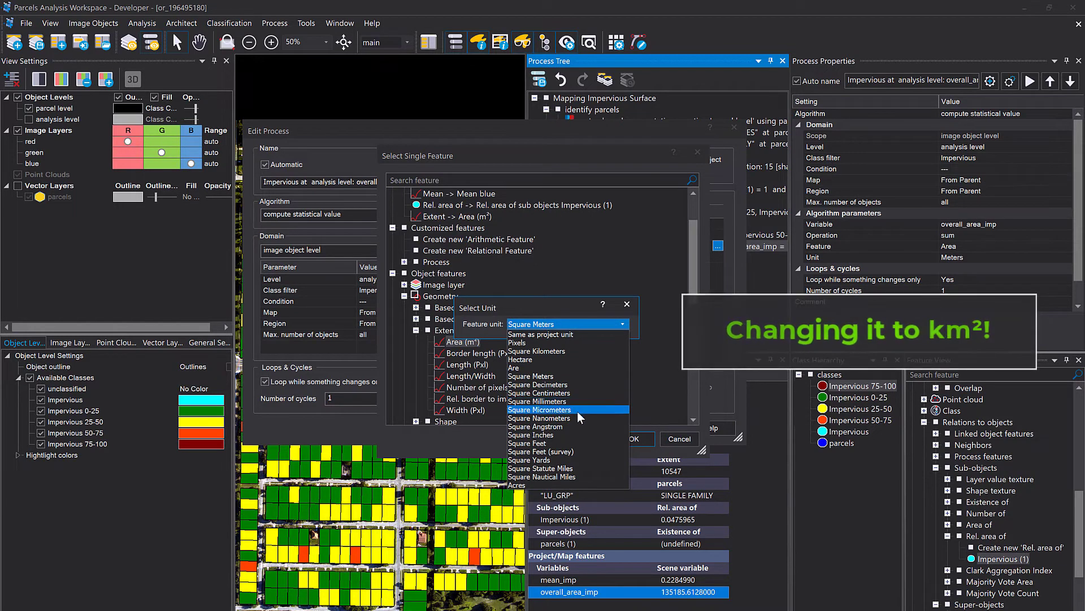
click(539, 351)
click(624, 437)
click(713, 257)
click(622, 281)
click(552, 425)
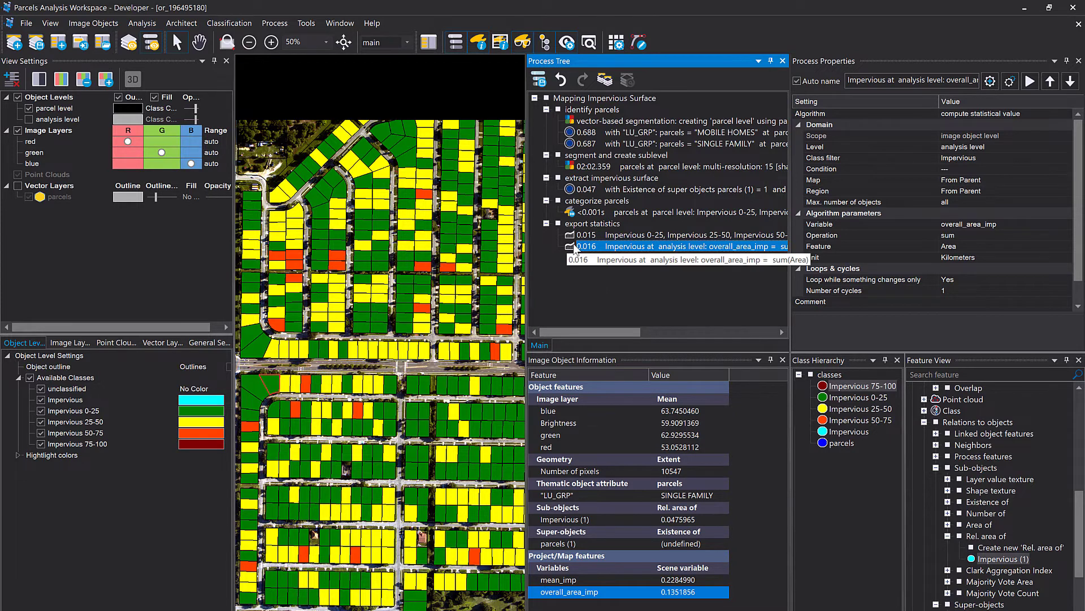
Add a new process after the overall_area_imp calculation using the export object statistics for report algorithm.
key(ctrl+Return)
click(410, 215)
text(export)
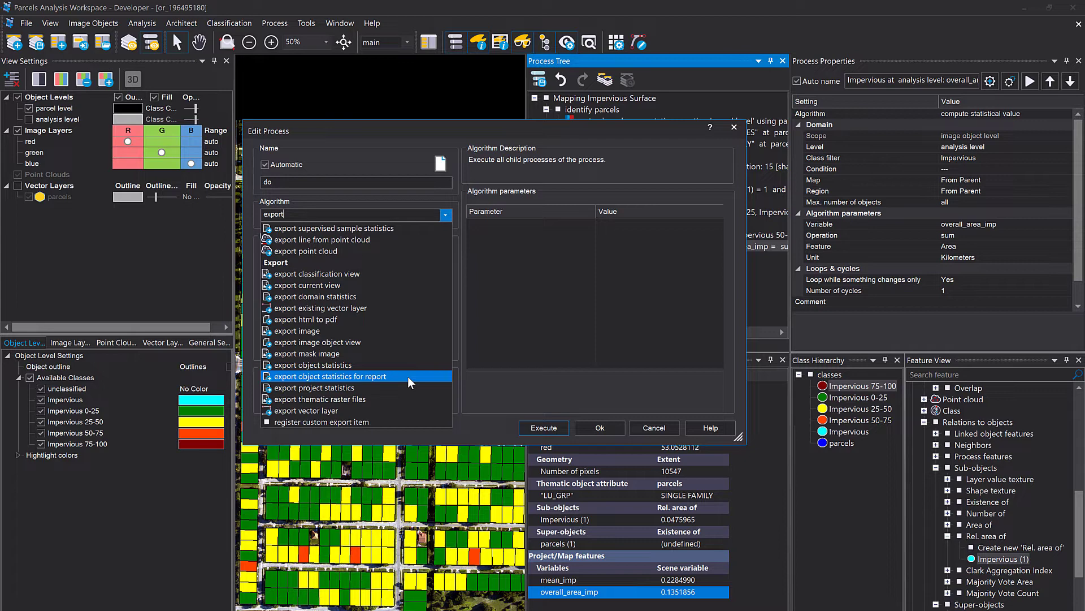
click(365, 377)
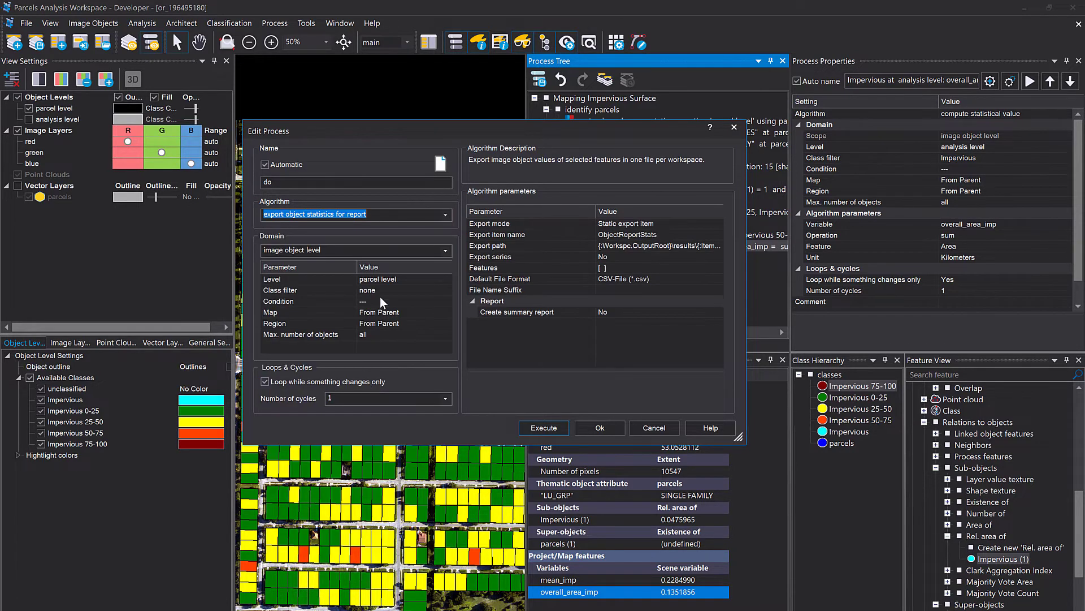
Keep the export on the parcel level and filter it to the classes Impervious 0-25, 25-50, 50-75 and 75-100.
click(442, 279)
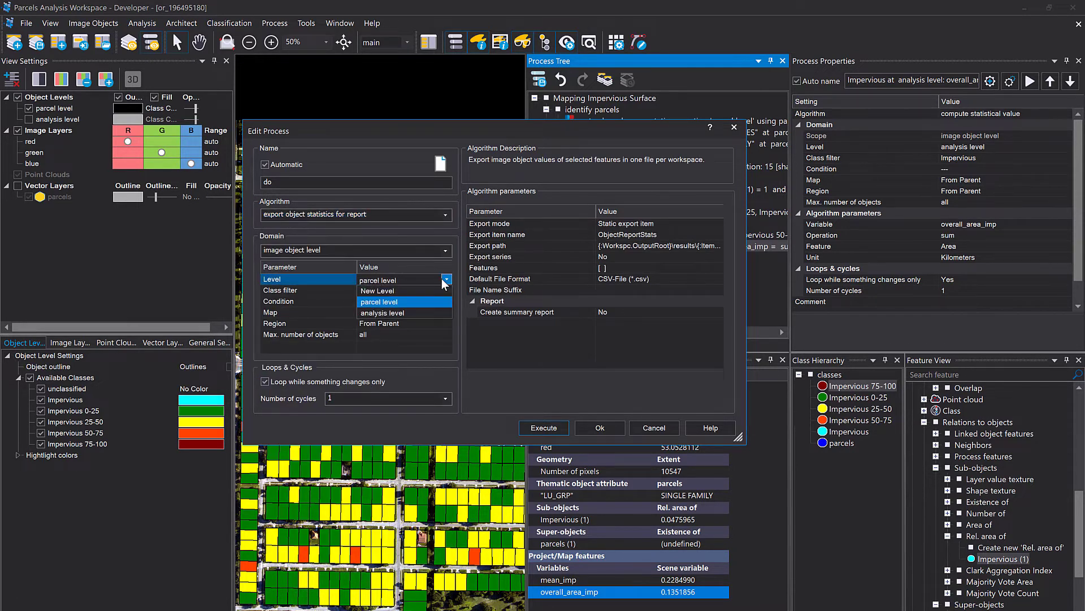
click(430, 287)
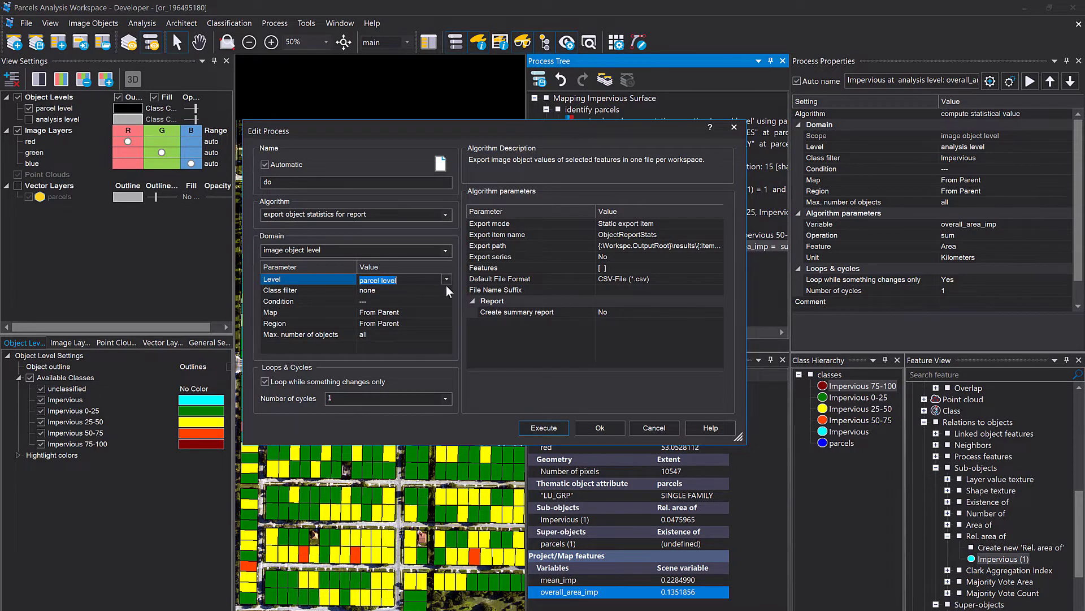
click(446, 289)
click(446, 290)
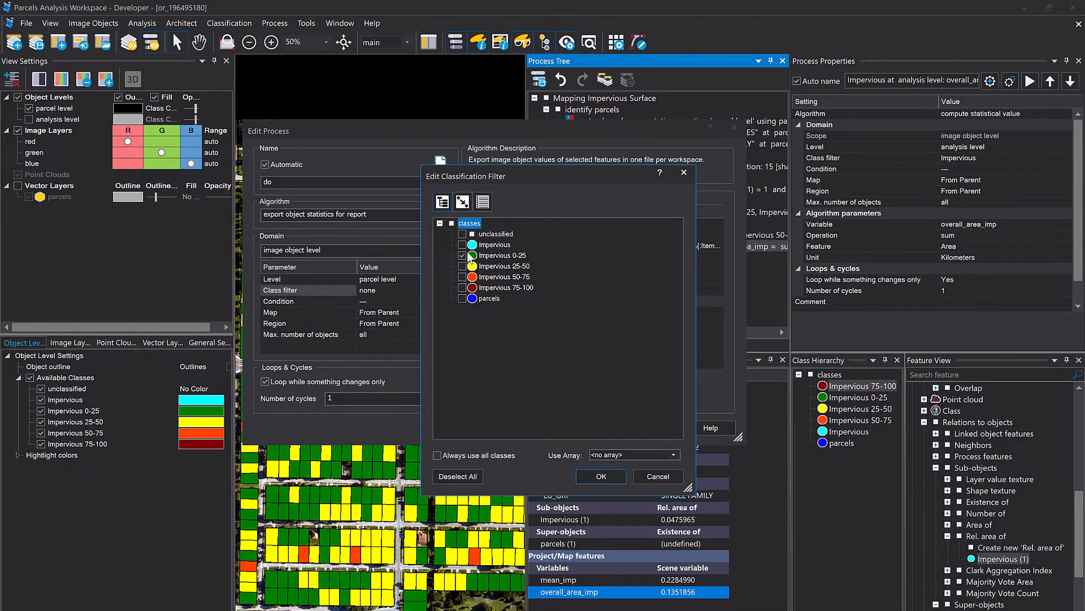
click(463, 266)
click(463, 277)
click(463, 288)
click(600, 476)
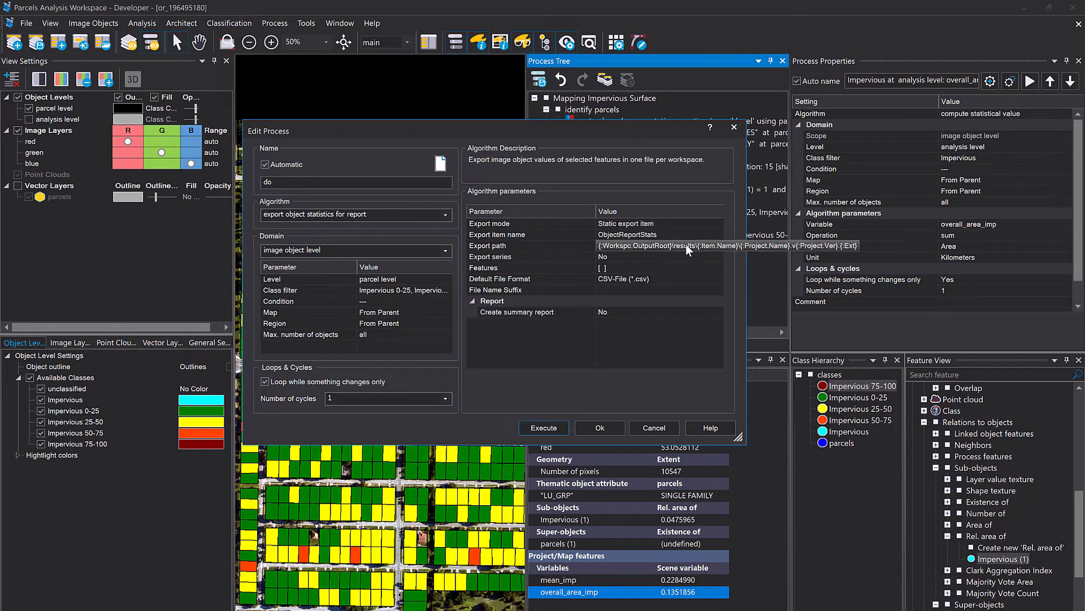
Select the scene variables mean_imp and overall_area_imp as features for the object statistics export.
click(717, 270)
click(718, 268)
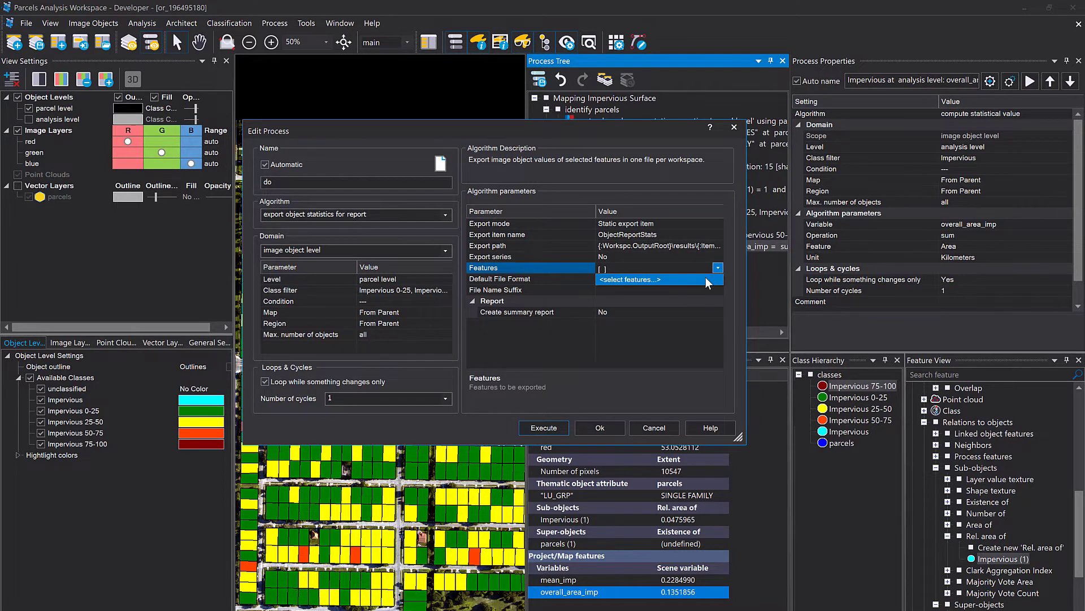
click(705, 278)
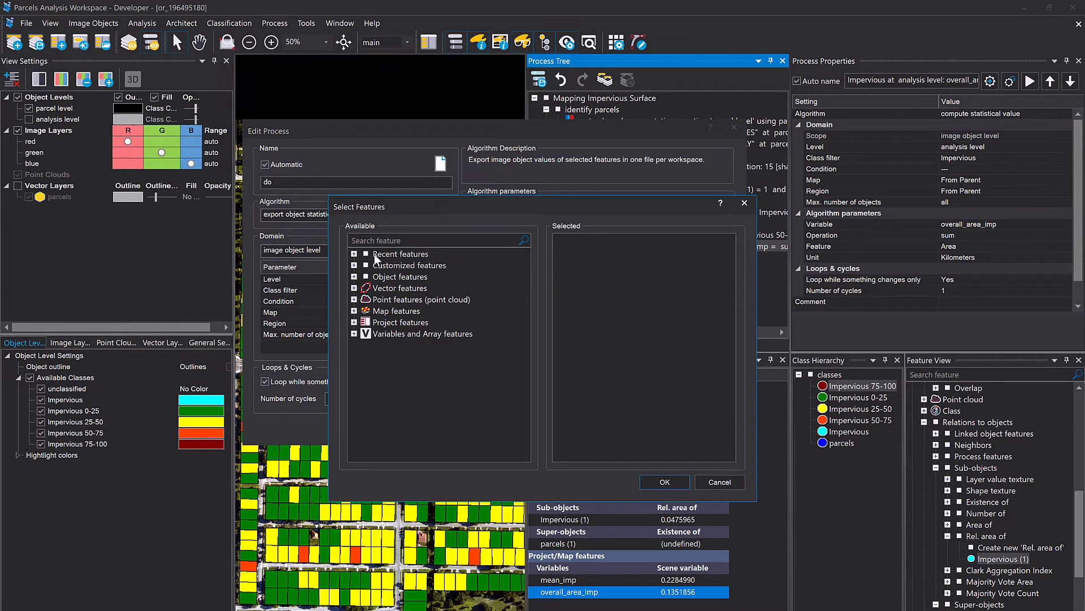
click(354, 254)
click(354, 254)
click(353, 334)
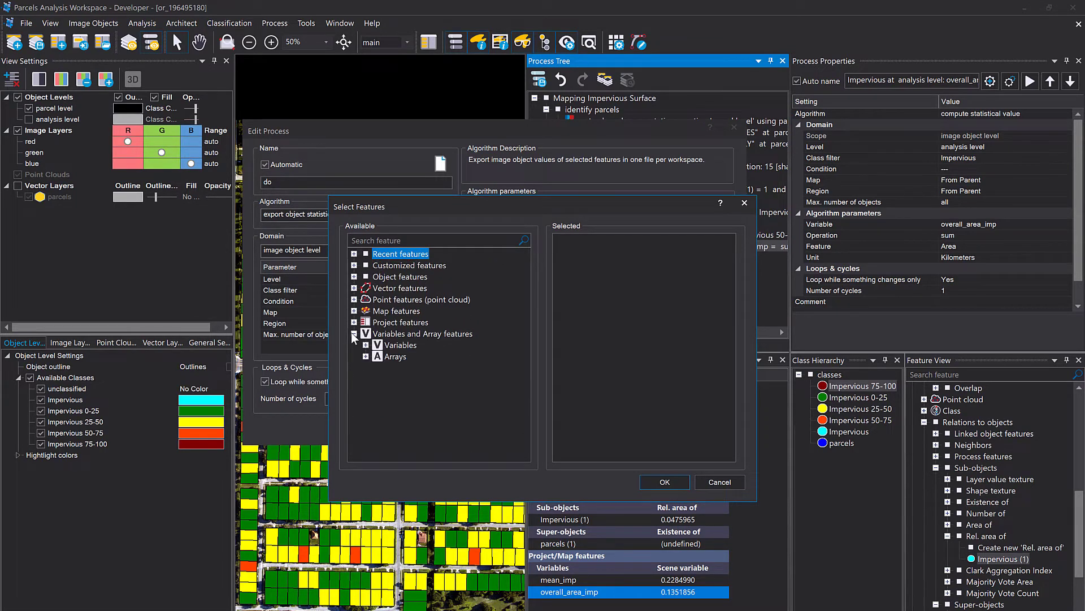
click(365, 345)
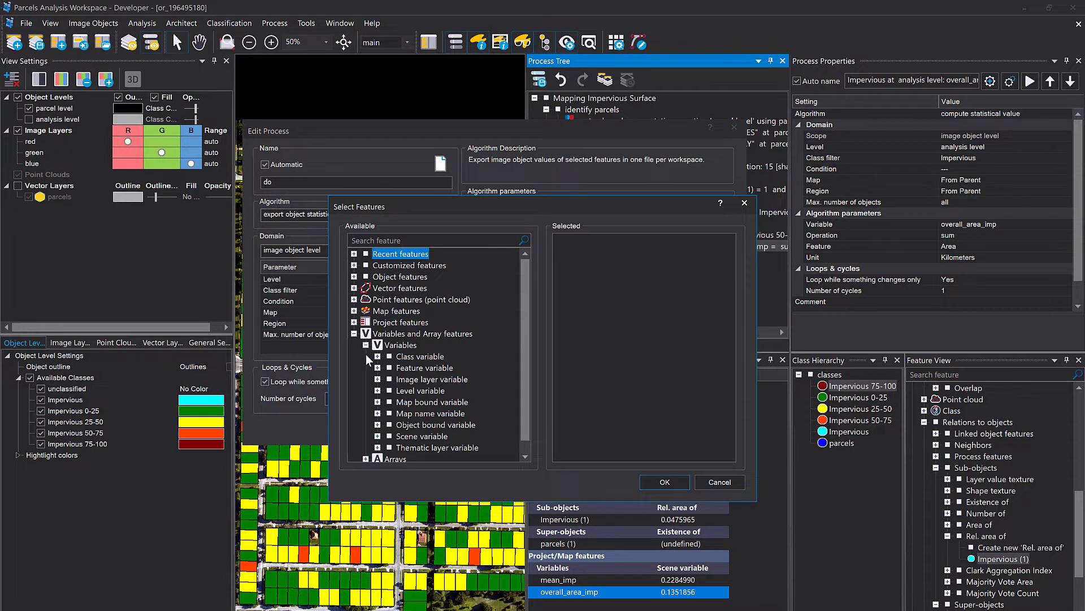
click(377, 436)
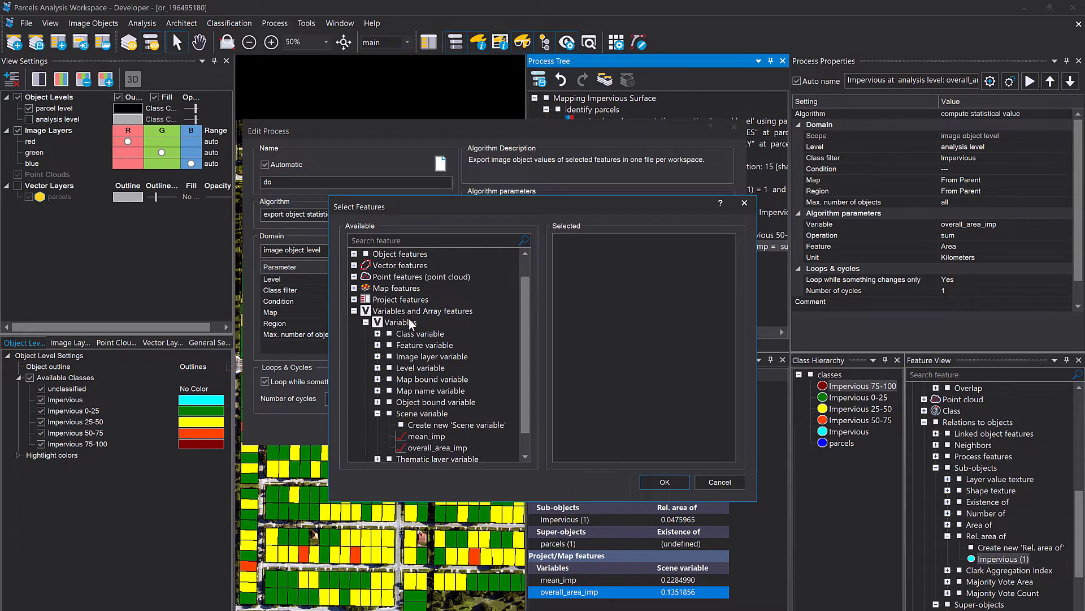
double_click(427, 437)
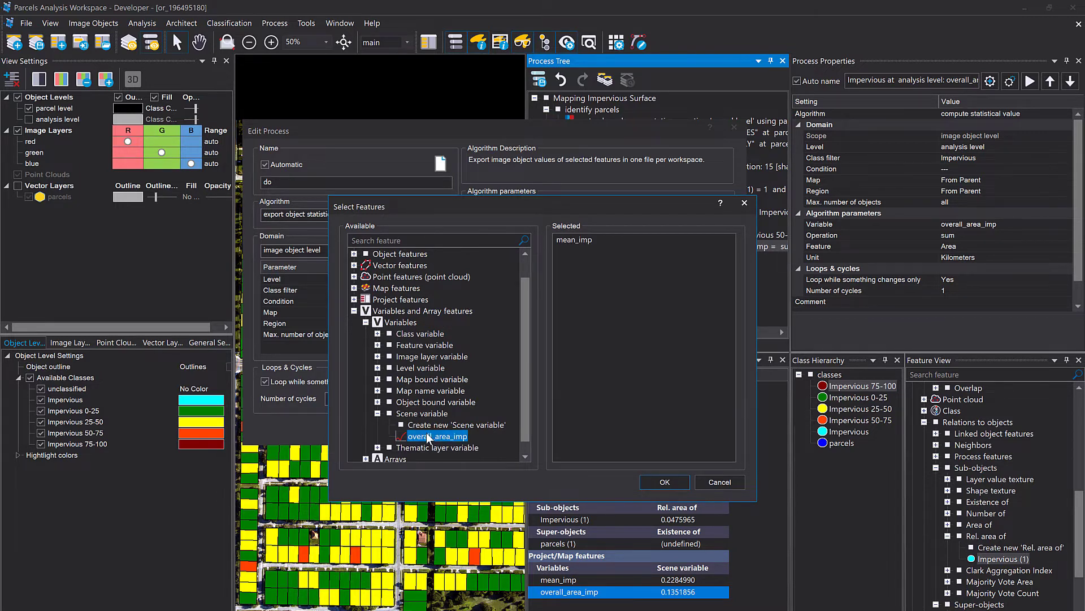
double_click(427, 437)
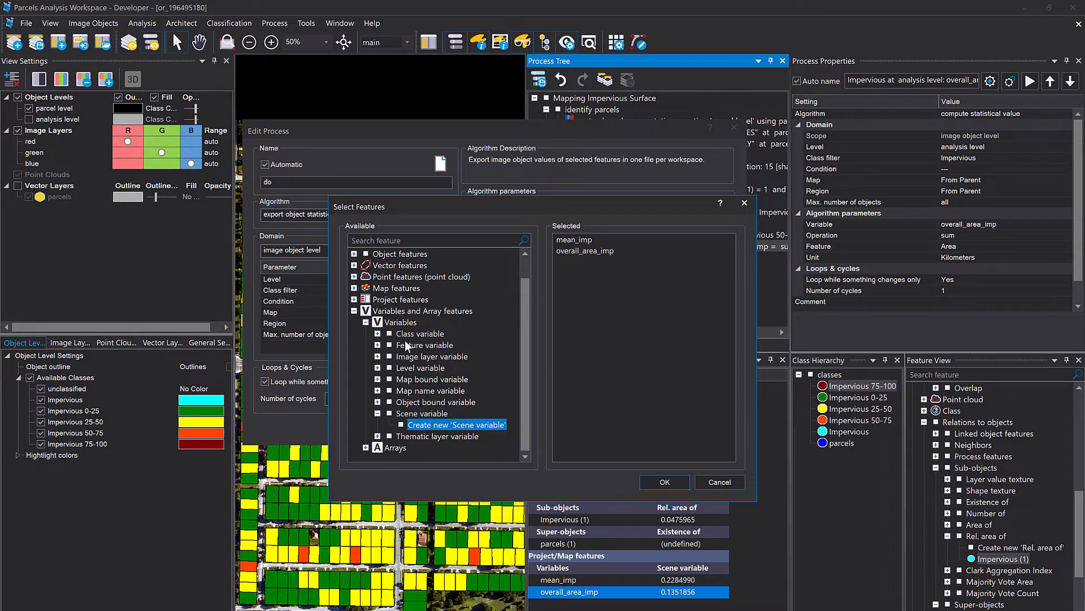
Add the sub-object feature Rel. area of Impervious (1) to the exported features and execute the export process.
click(355, 311)
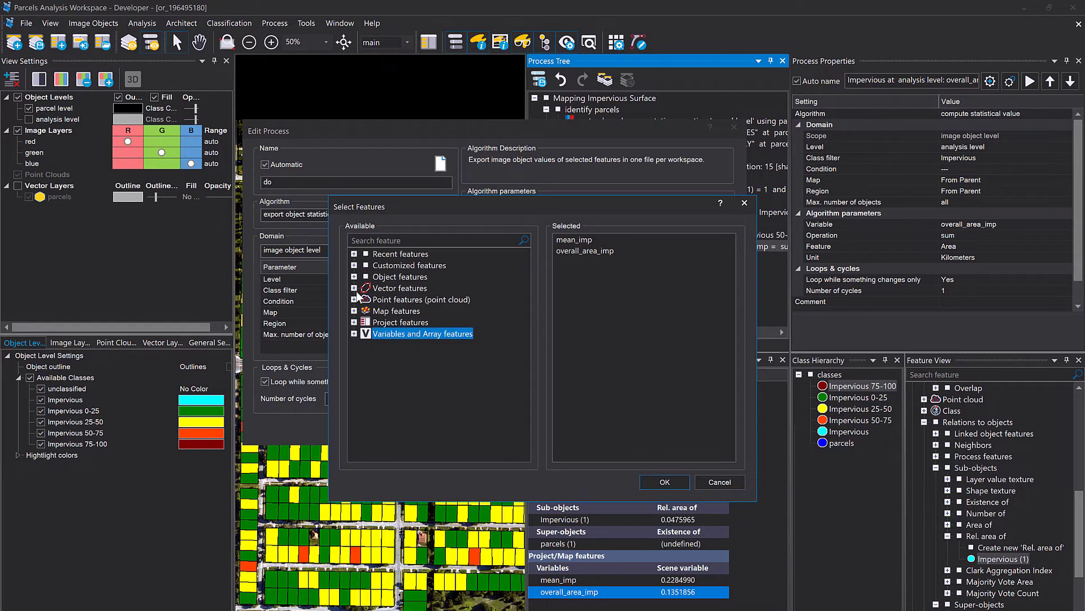
click(355, 277)
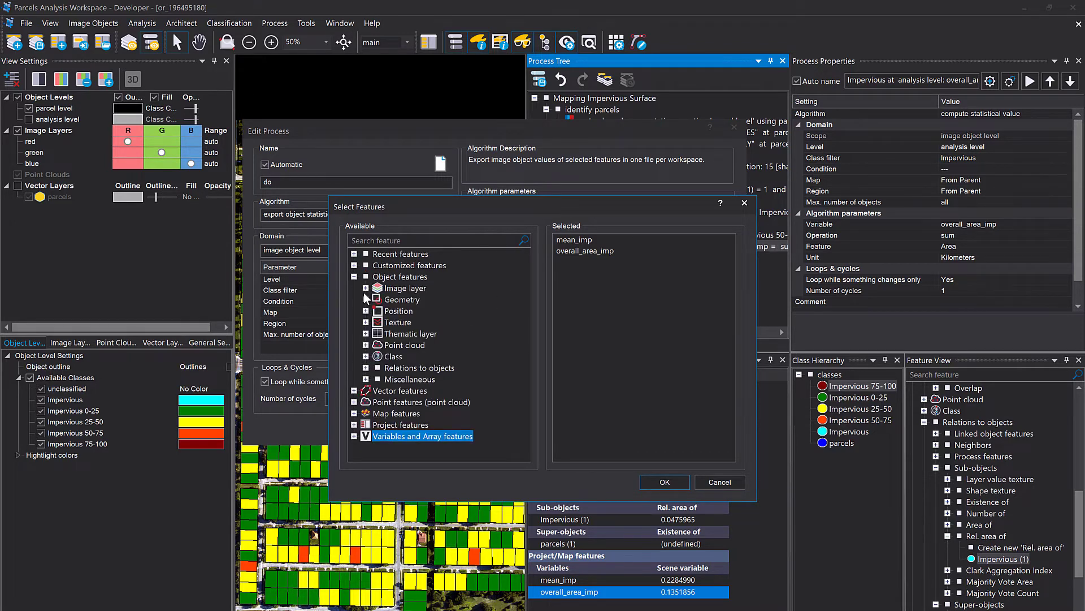
click(366, 300)
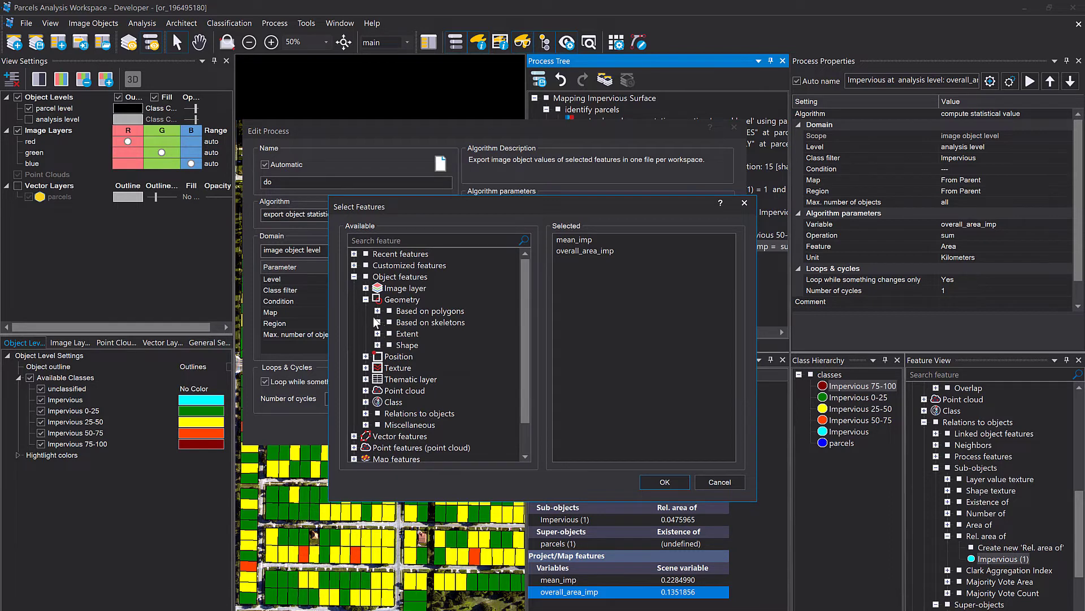
click(366, 300)
click(366, 367)
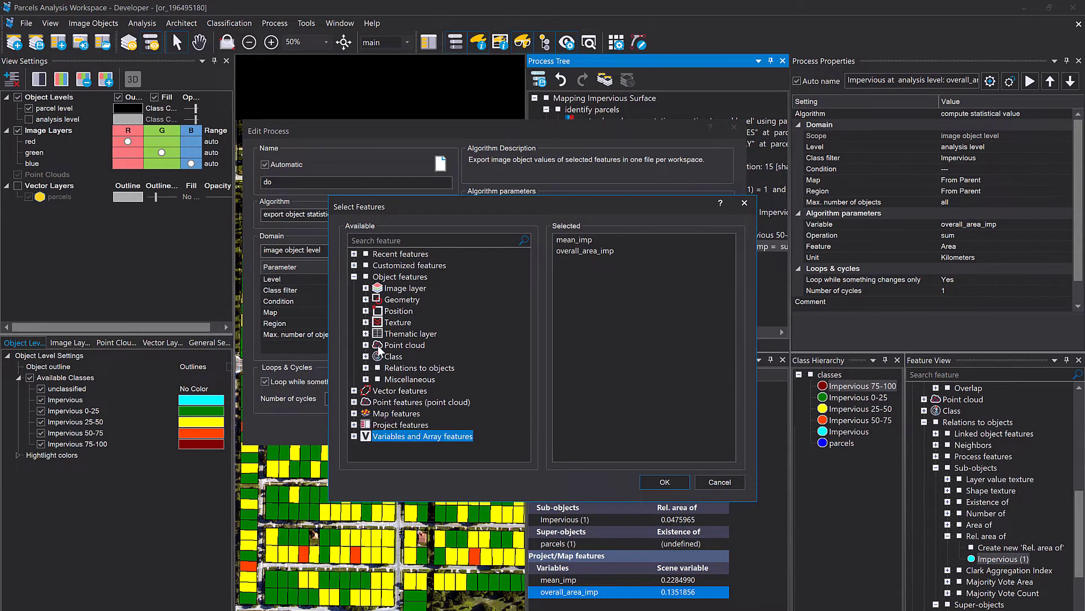
click(377, 413)
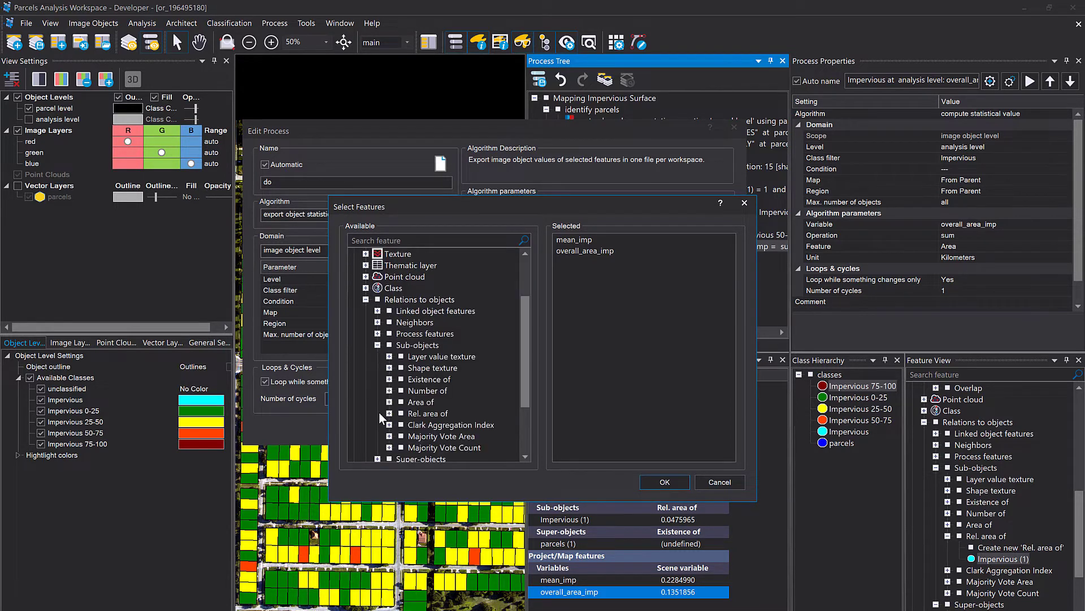
click(389, 413)
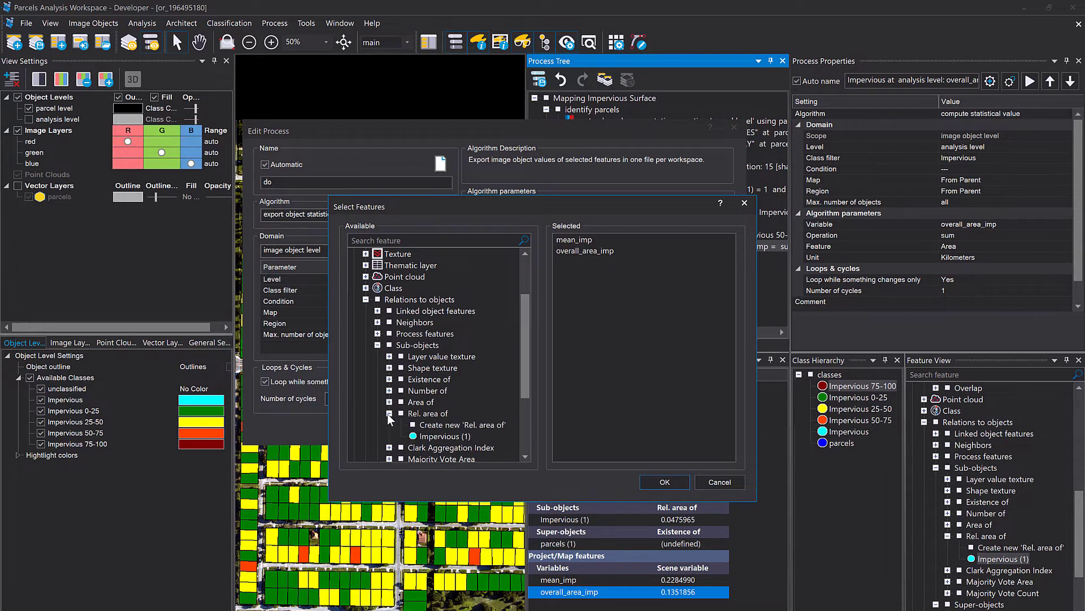
double_click(451, 436)
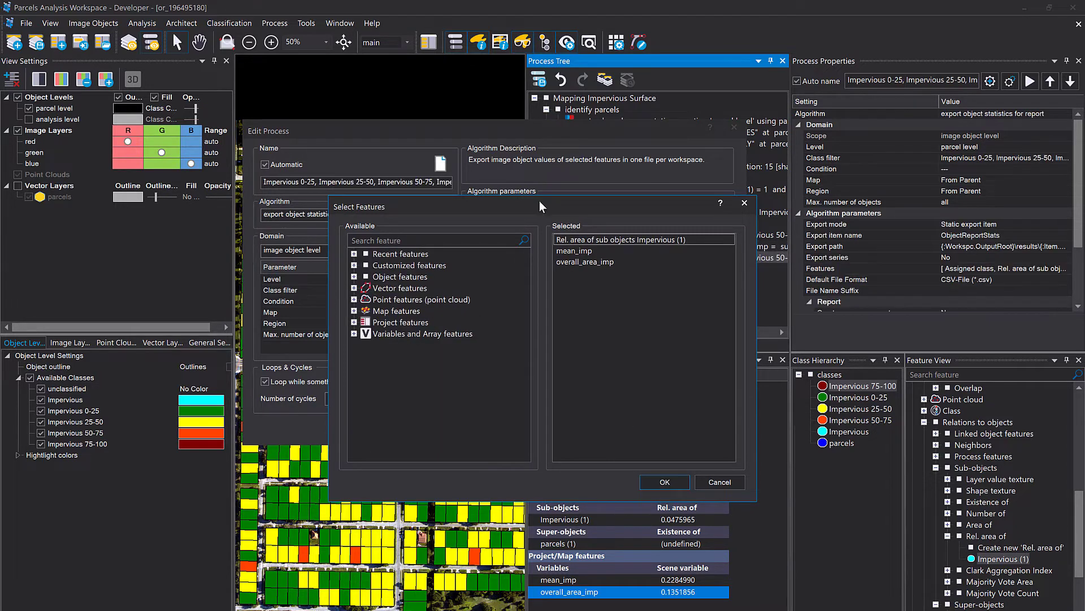
click(665, 482)
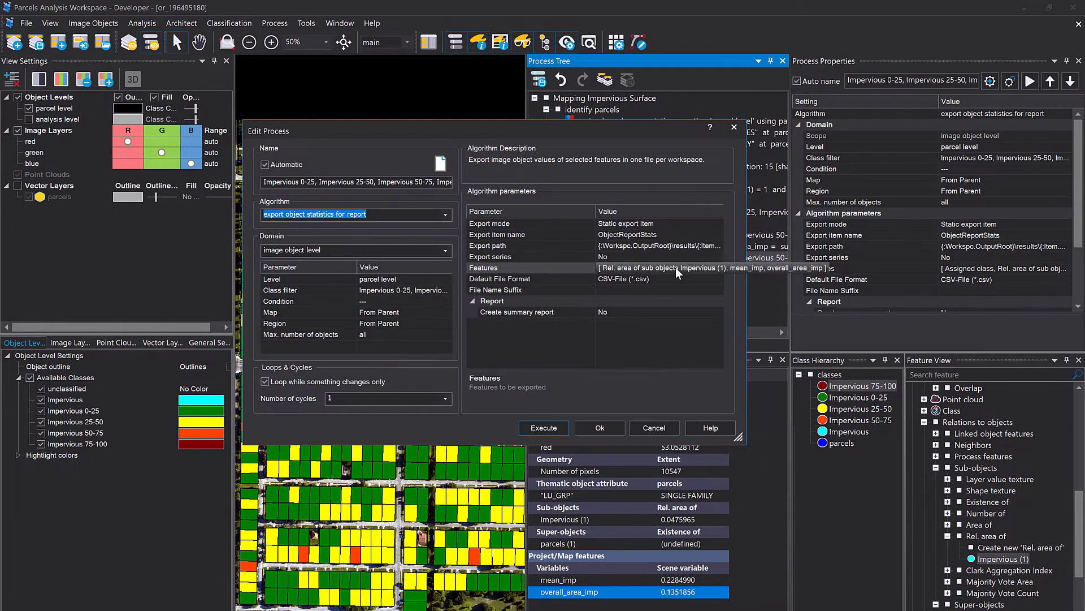
click(556, 425)
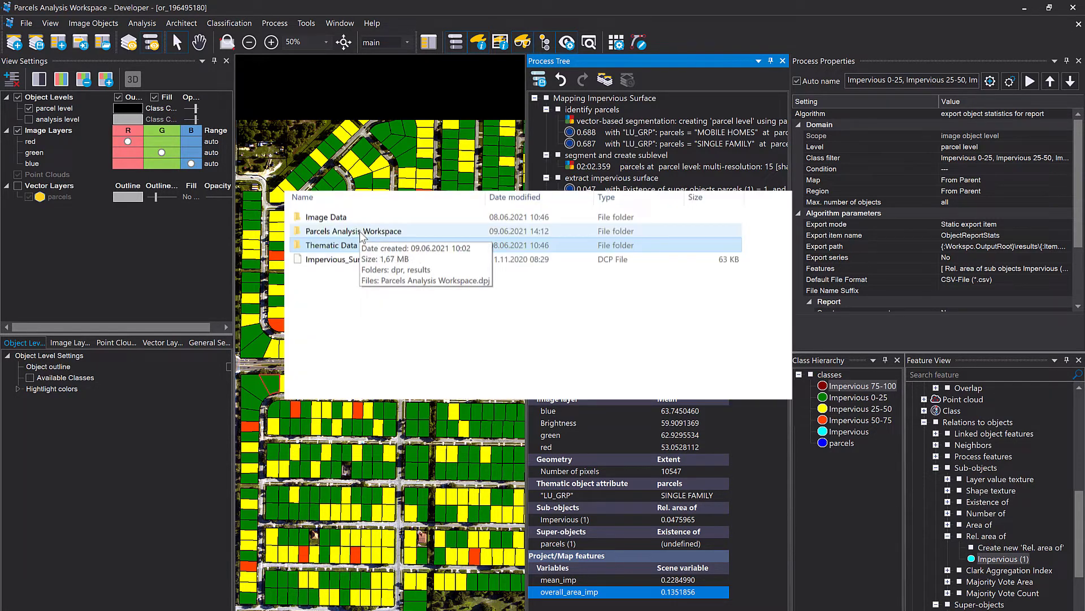
In the file explorer, open or_196495180.v8.csv from the Parcels Analysis Workspace folder's results/ObjectReportStats subfolder.
click(362, 233)
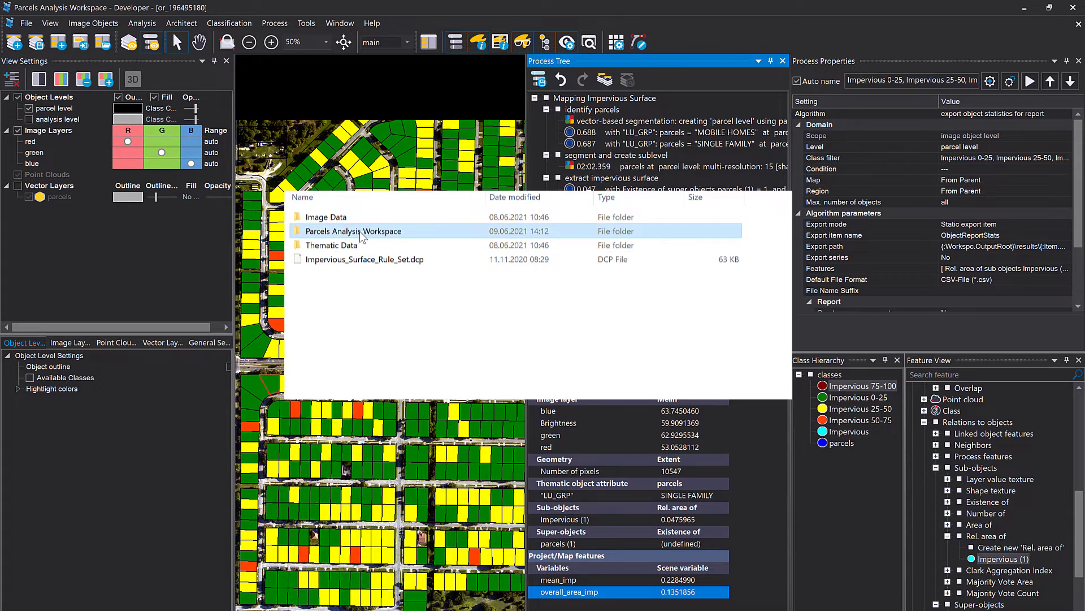
double_click(362, 236)
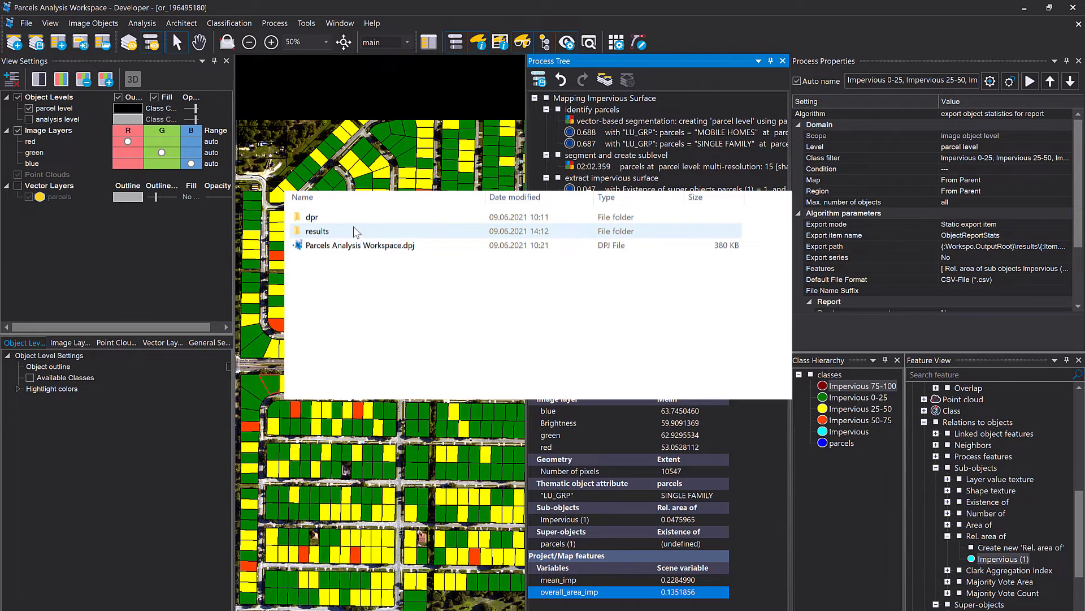
double_click(355, 230)
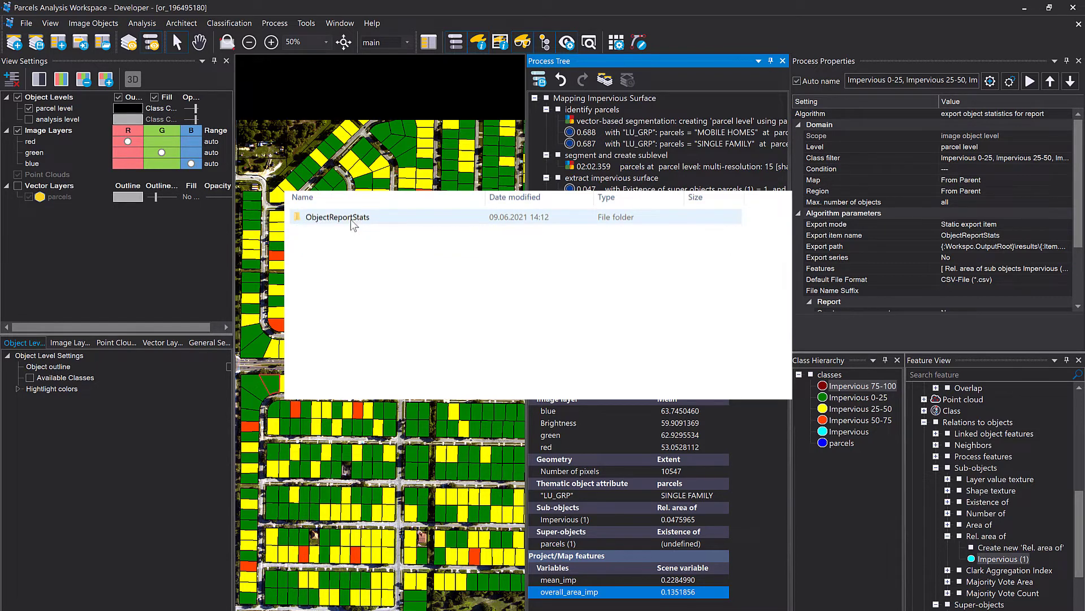
double_click(352, 220)
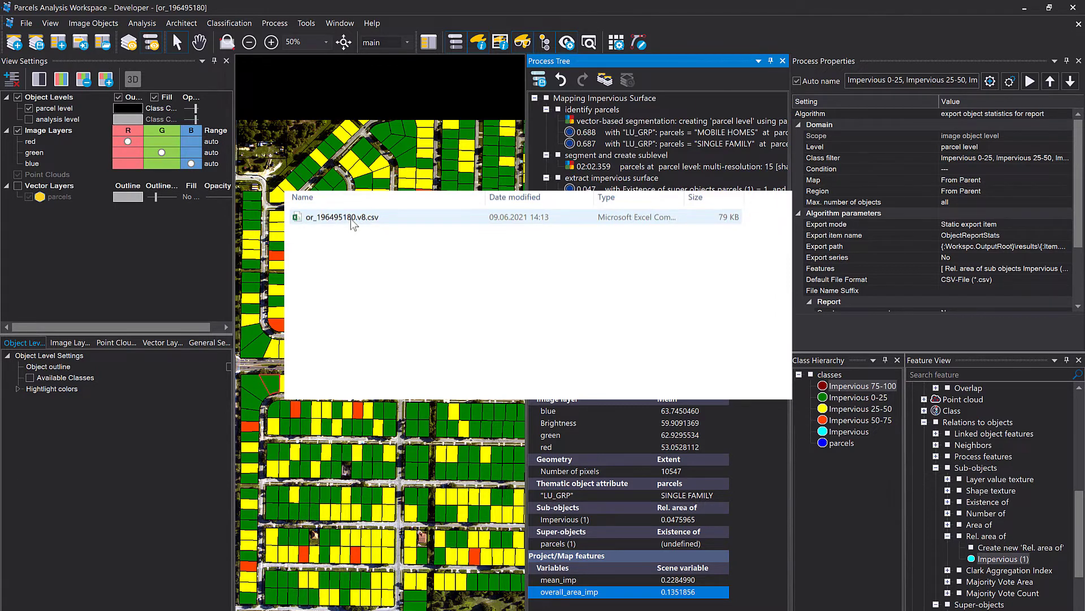
double_click(351, 218)
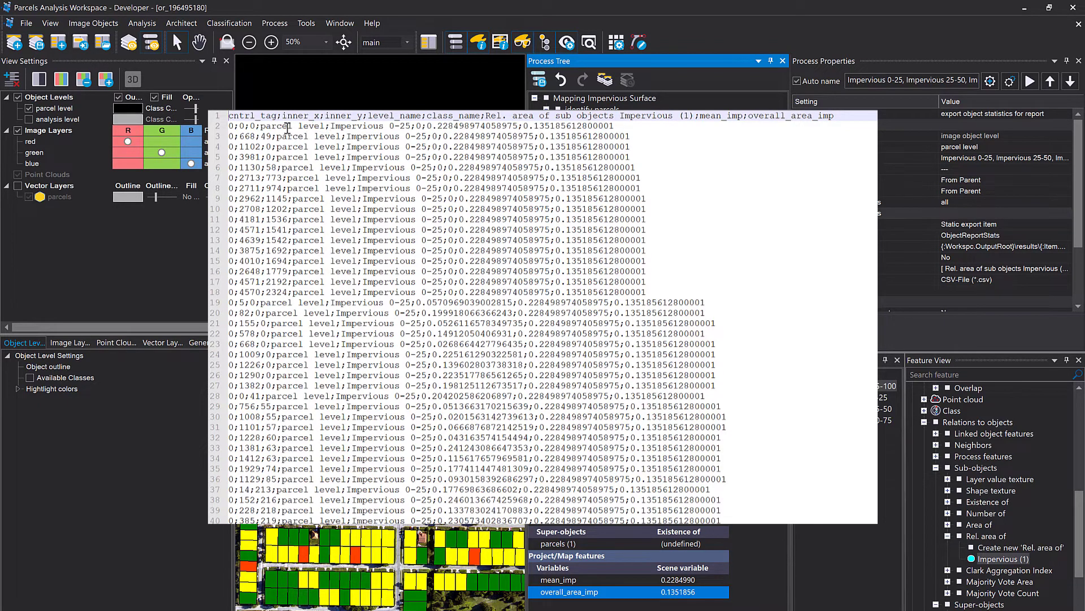
Examine the first data row of the exported CSV for its level, class, relative impervious area and mean_imp values.
drag(261, 125, 409, 125)
click(418, 126)
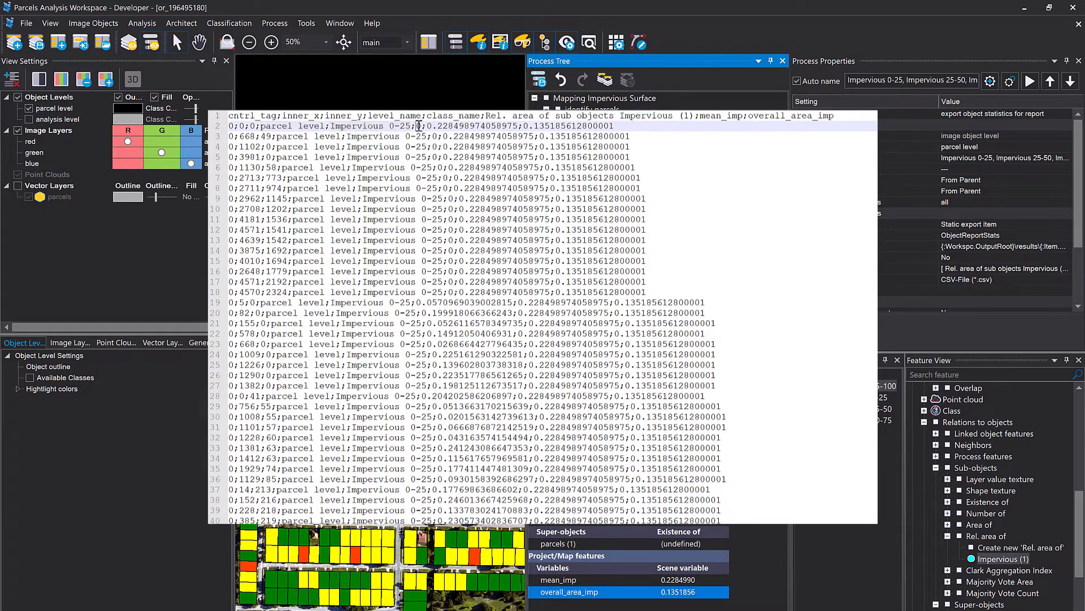
double_click(419, 125)
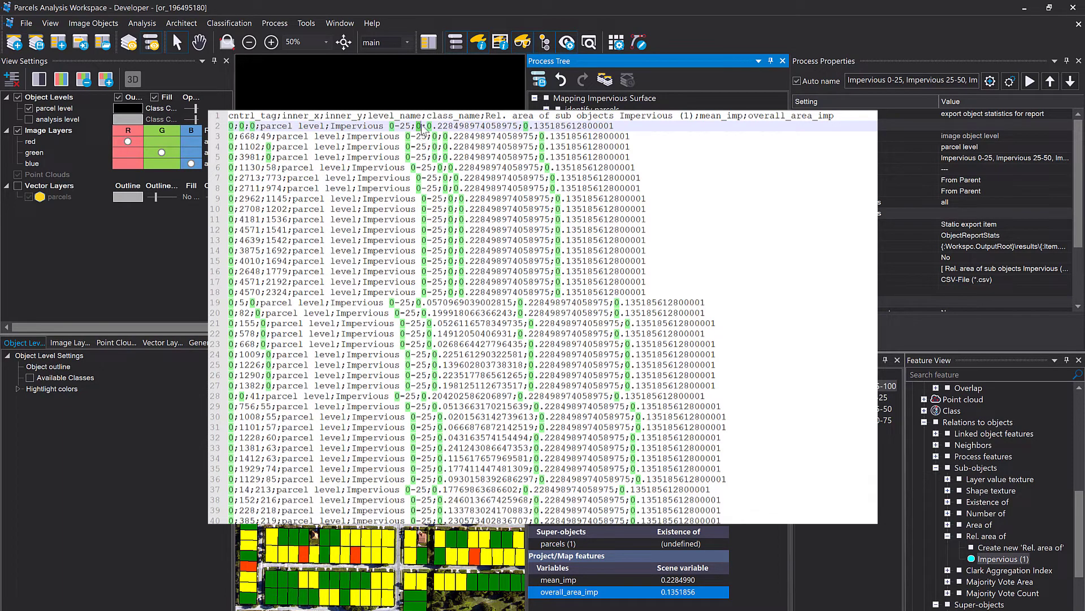
drag(229, 126, 630, 129)
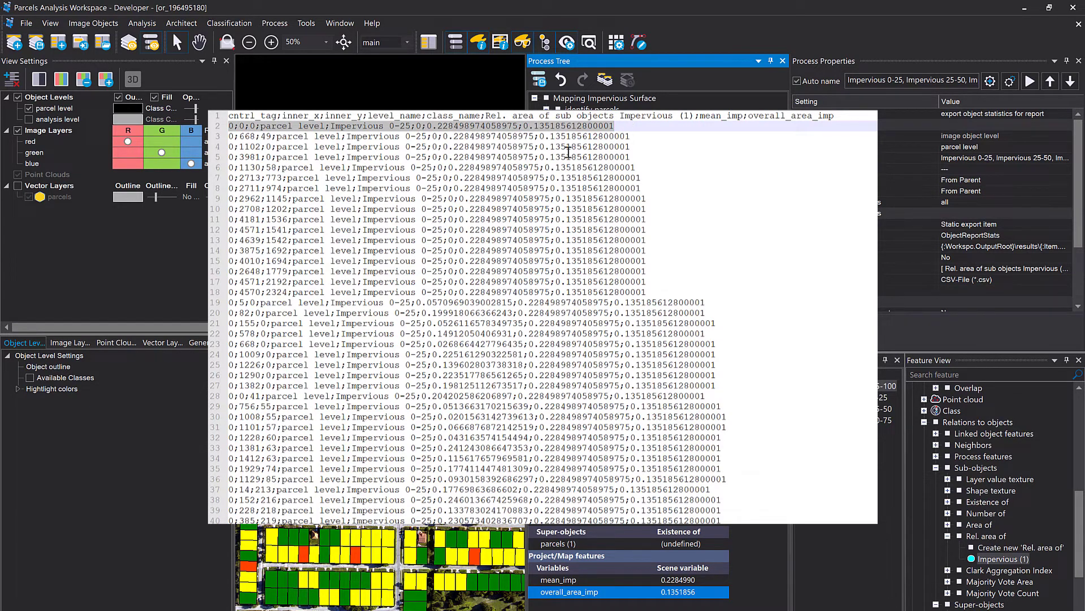
click(451, 131)
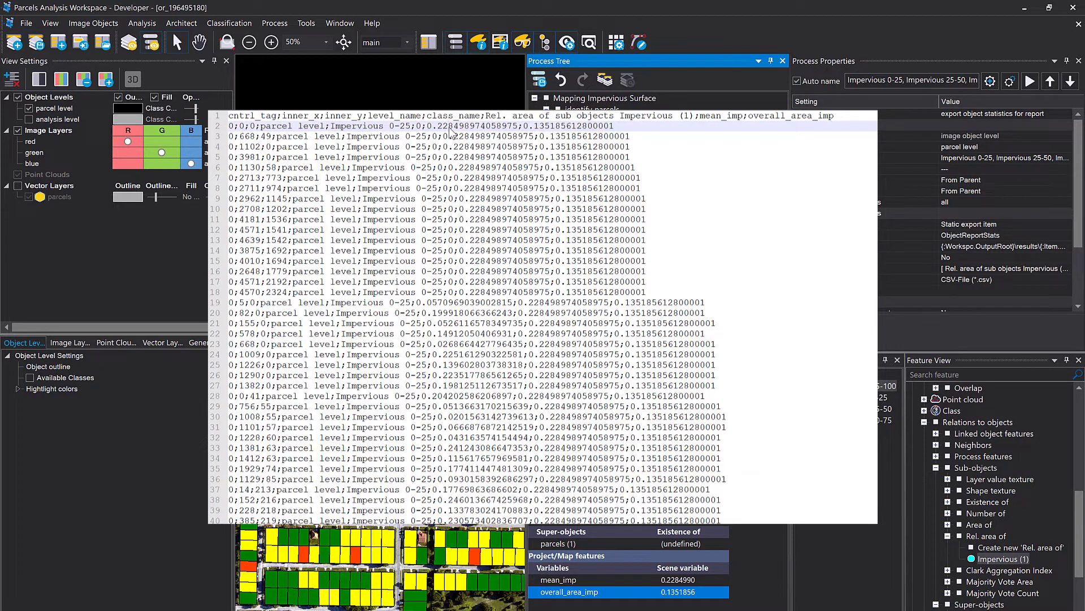
mouse_move(433, 126)
mouse_down()
mouse_move(528, 123)
mouse_move(427, 124)
mouse_up()
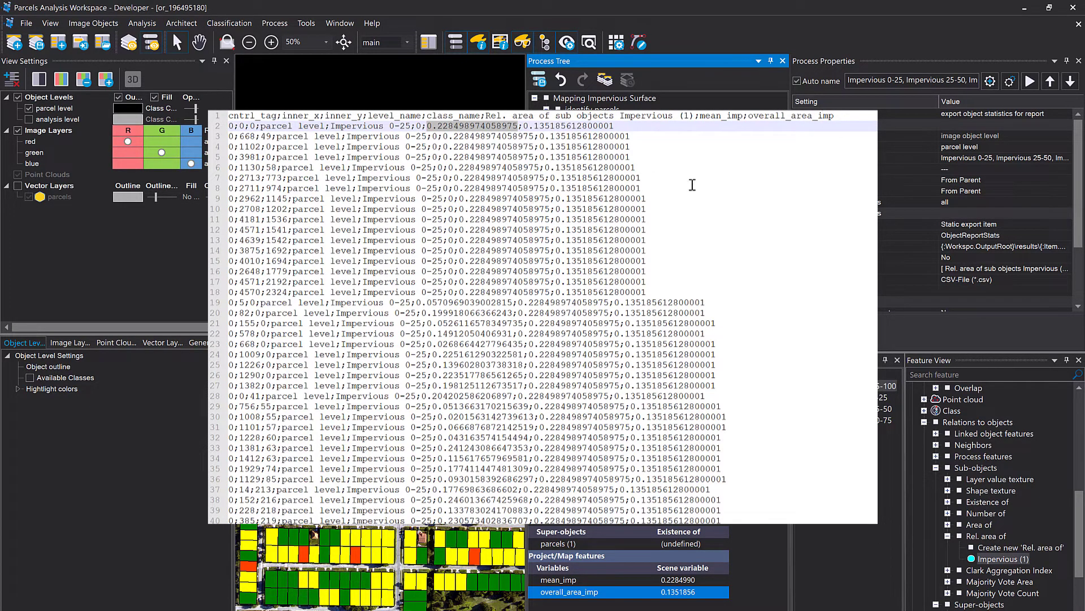
Review the relative impervious area values of individual parcels further down the CSV, through the Impervious 0-25 and 25-50 rows.
scroll(529, 232, down, 12)
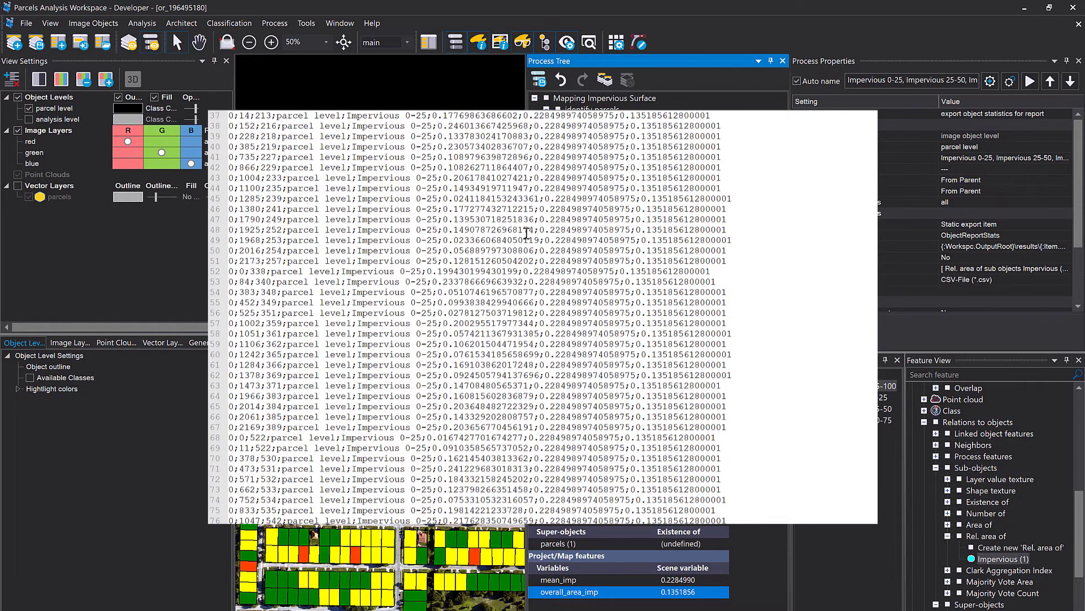
click(445, 249)
drag(445, 249, 534, 250)
scroll(495, 271, down, 14)
drag(457, 249, 498, 253)
scroll(475, 283, down, 15)
drag(455, 285, 513, 285)
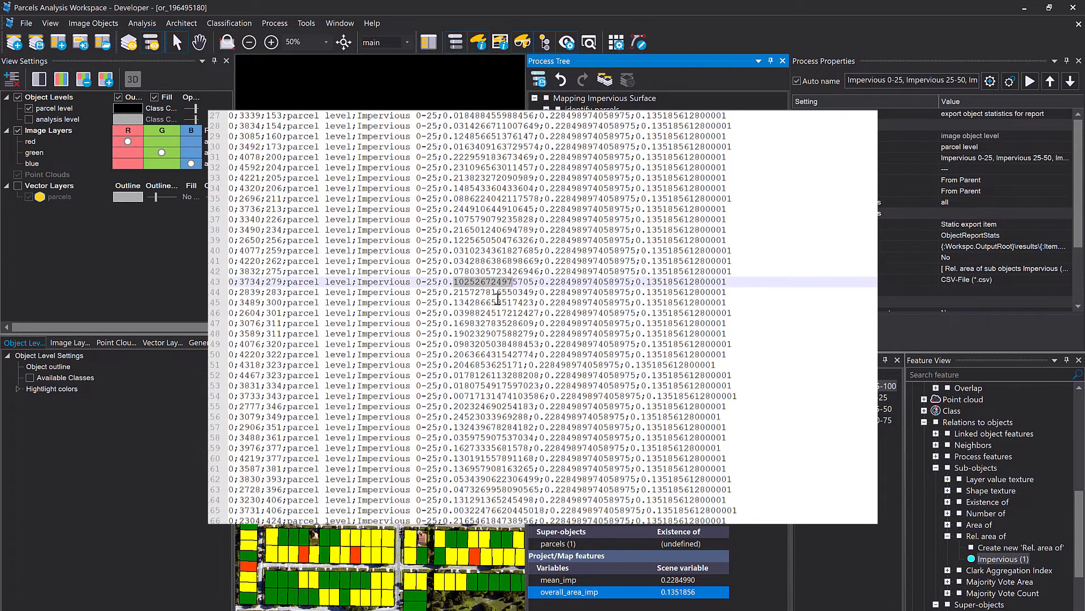
scroll(494, 294, down, 20)
scroll(503, 297, down, 20)
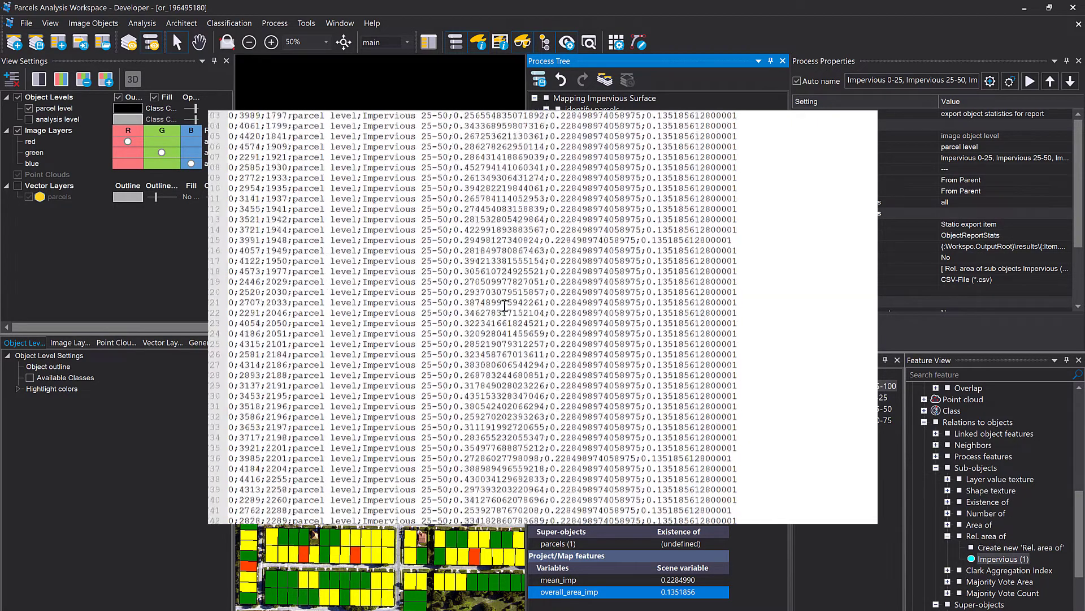